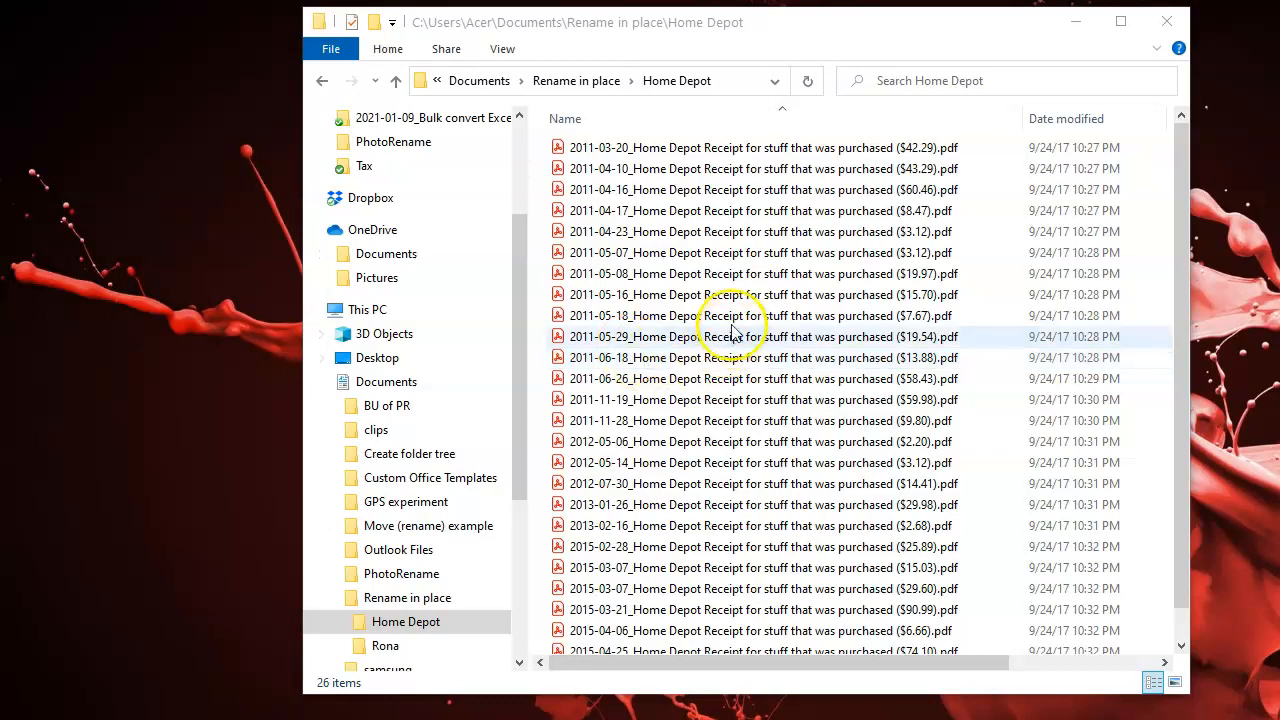
# - Rename the 2011-05-08 Home Depot receipt to "2011-05-08_Home Depot Receipt ($19.97).pdf" by removing "for stuff that was purchased"
pyautogui.click(697, 280)
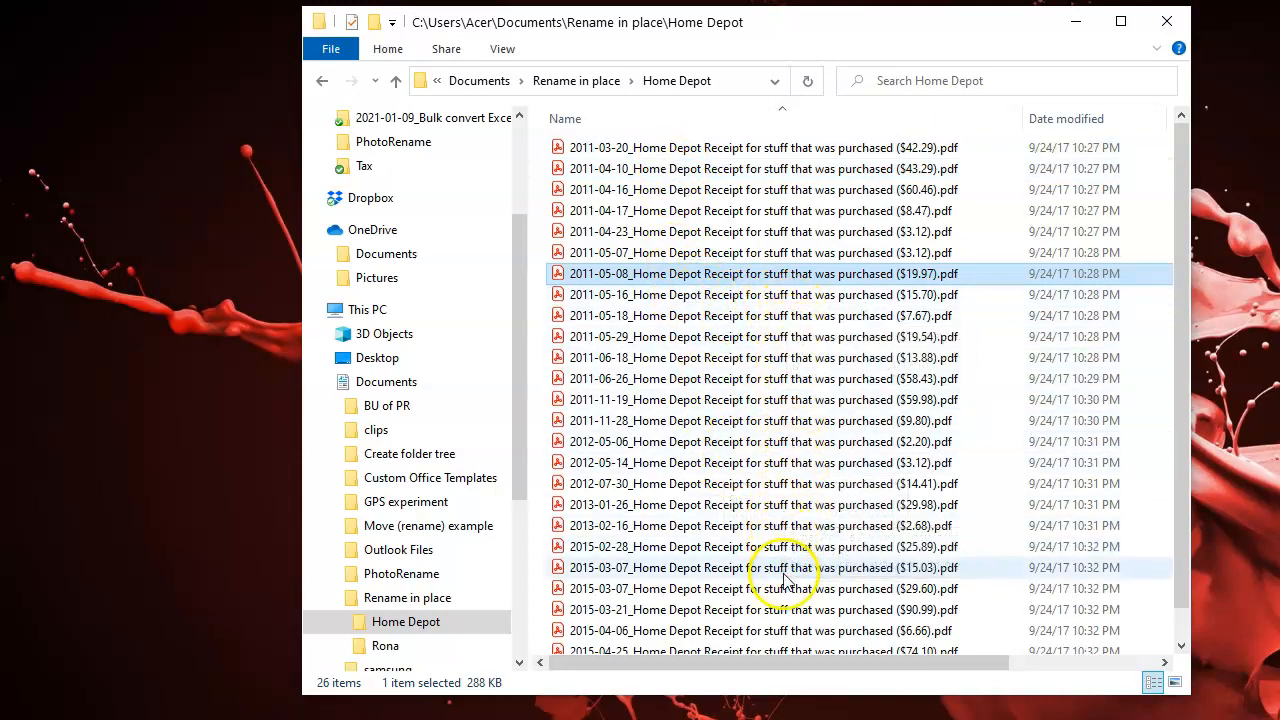
pyautogui.press('F2')
pyautogui.click(747, 276)
pyautogui.press('Delete')
pyautogui.press('Delete')
pyautogui.press('Delete')
pyautogui.press('Delete')
pyautogui.press('Delete')
pyautogui.press('Delete')
pyautogui.press('Delete')
pyautogui.press('Delete')
pyautogui.press('Delete')
pyautogui.press('Delete')
pyautogui.press('Delete')
pyautogui.press('Delete')
pyautogui.press('Delete')
pyautogui.press('Delete')
pyautogui.press('Delete')
pyautogui.press('Delete')
pyautogui.press('Delete')
pyautogui.press('Delete')
pyautogui.press('Delete')
pyautogui.press('Delete')
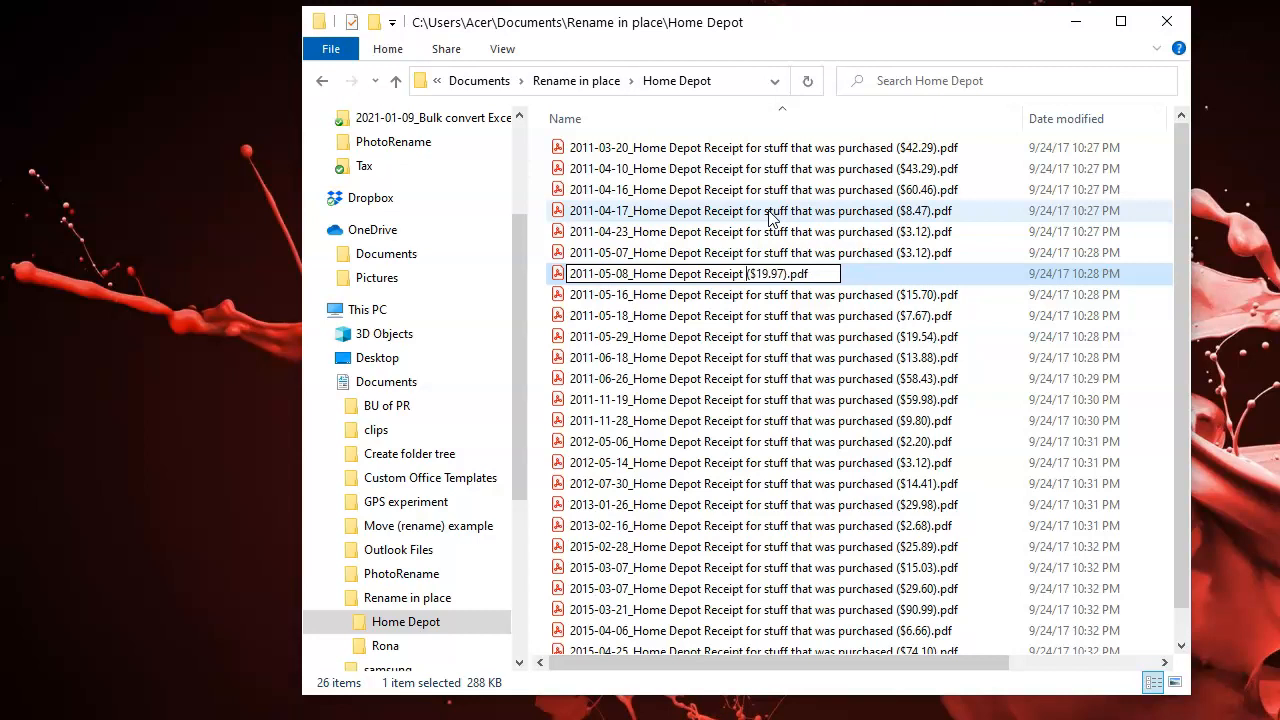
pyautogui.press('Return')
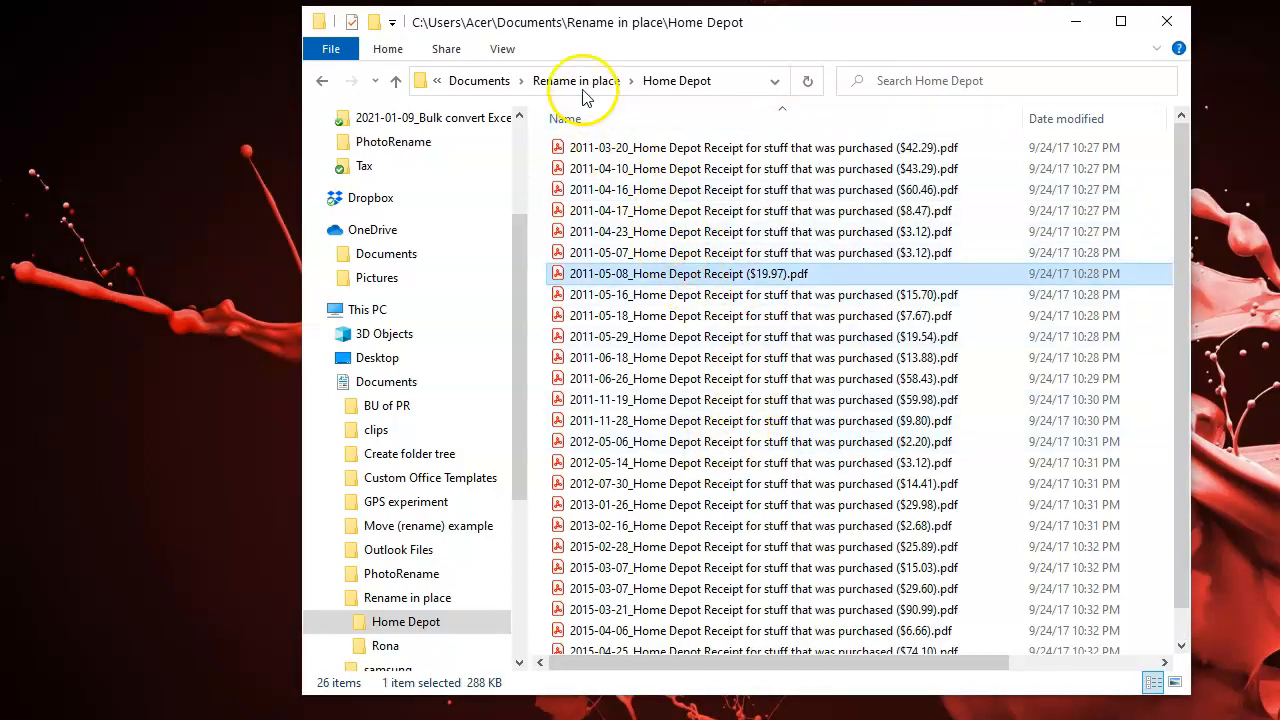
# - Examine the receipt files in the Home Depot and Rona subfolders, and return to the "Rename in place" folder
pyautogui.click(576, 81)
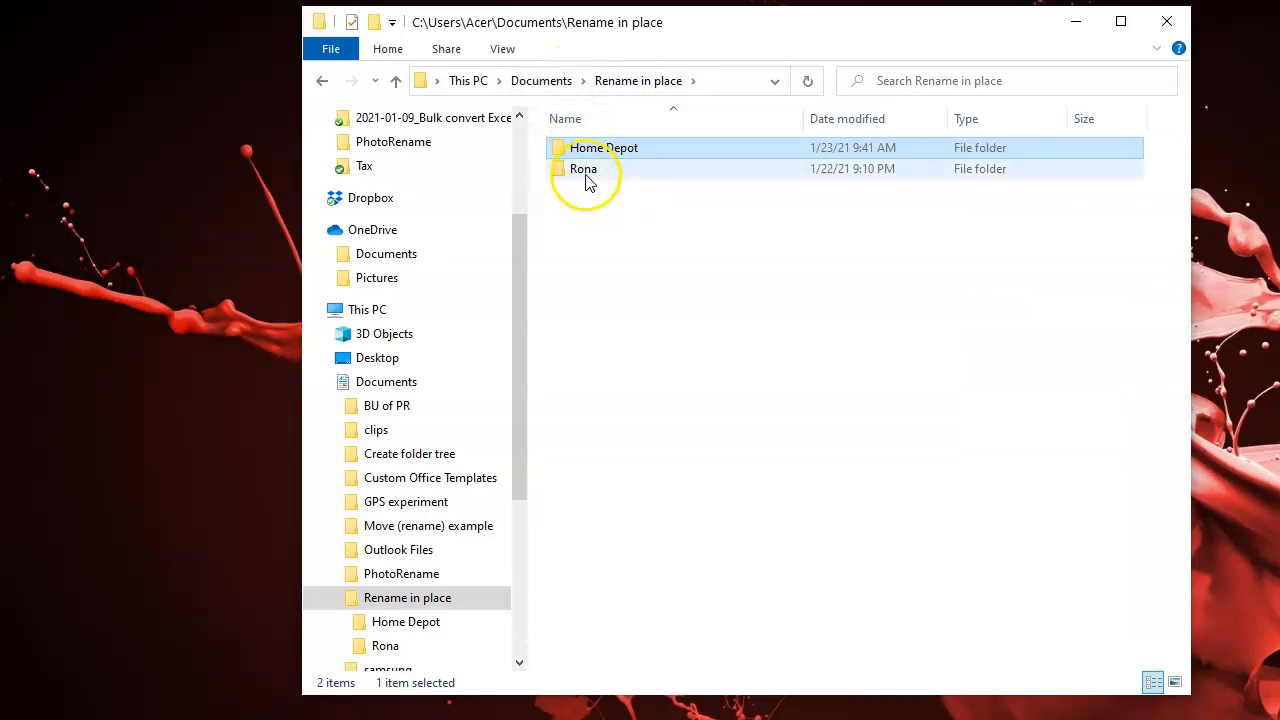
pyautogui.doubleClick(590, 148)
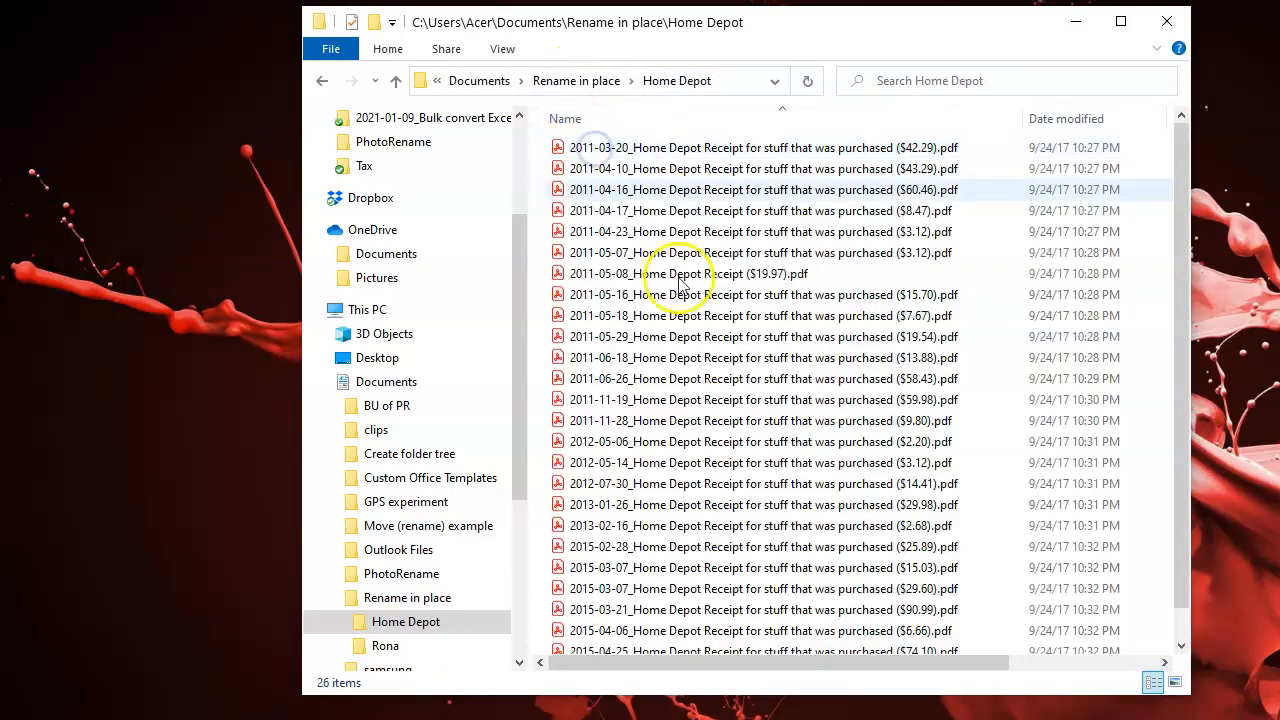
pyautogui.click(592, 81)
pyautogui.click(580, 170)
pyautogui.doubleClick(578, 171)
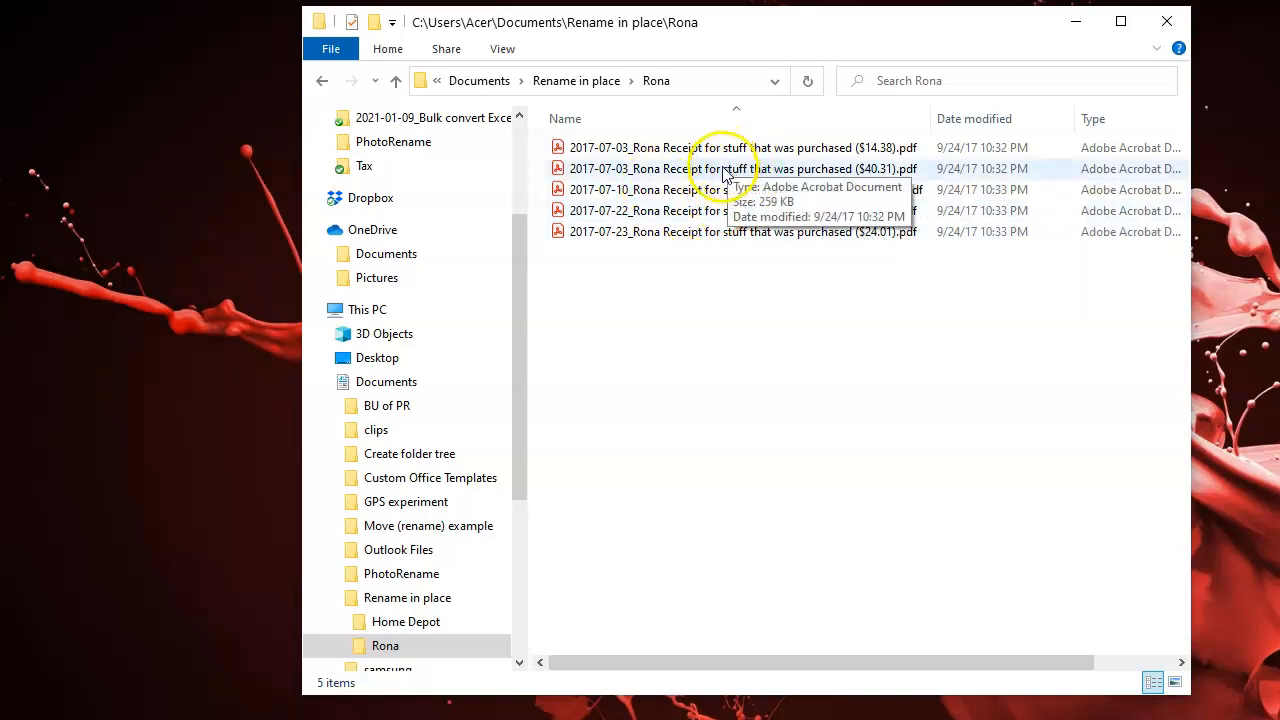
pyautogui.click(585, 85)
pyautogui.doubleClick(583, 147)
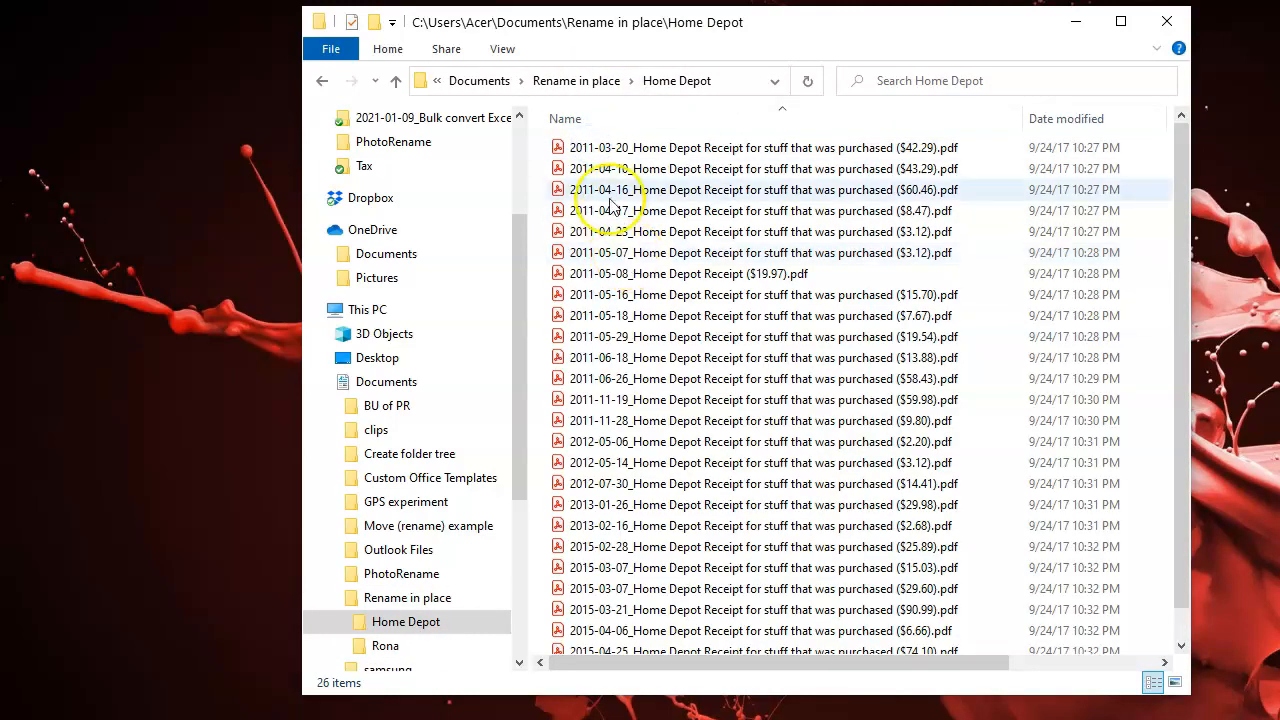
pyautogui.click(576, 80)
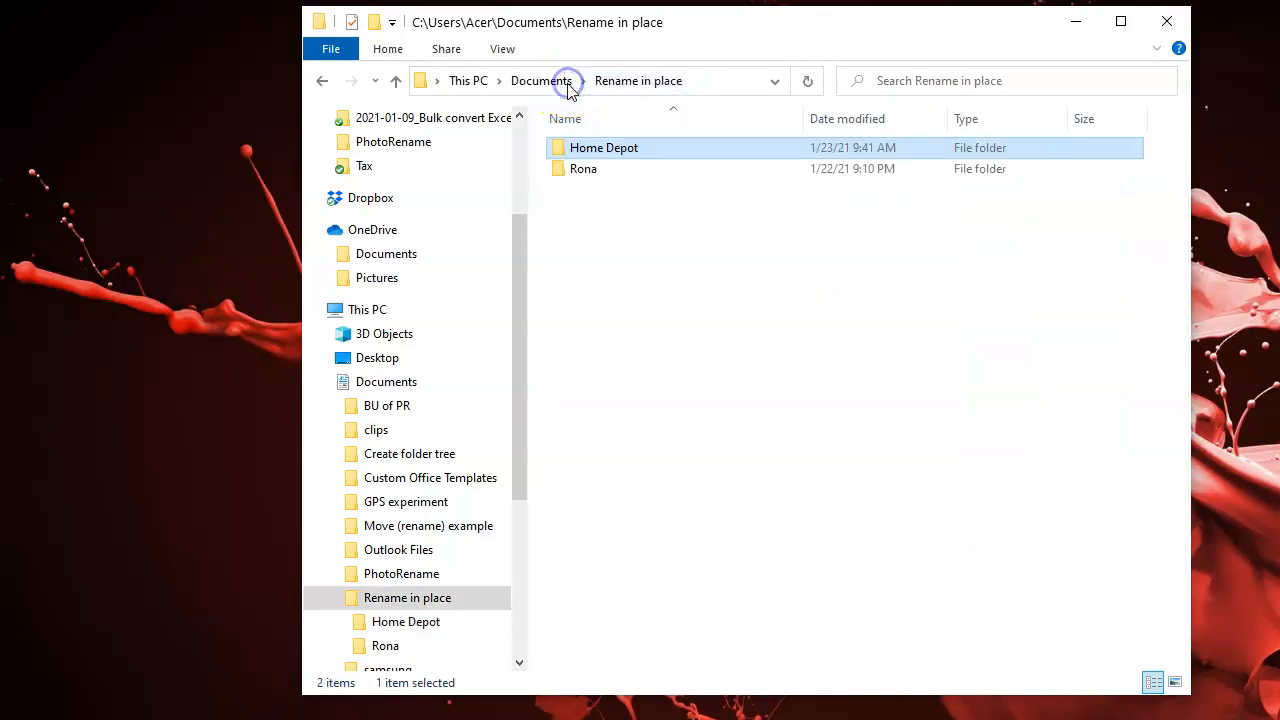
# - Search the "Rename in place" folder for "." and copy the paths of all PDF files found, excluding the two folders
pyautogui.click(905, 84)
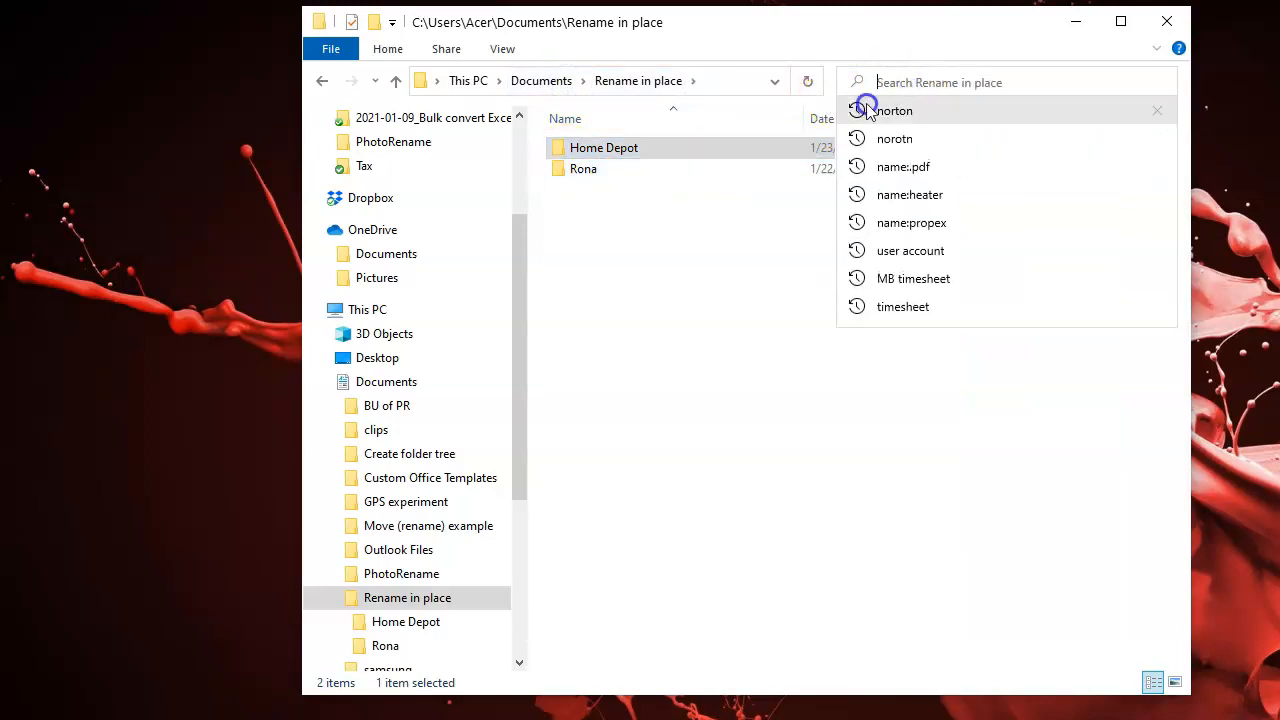
pyautogui.write('.')
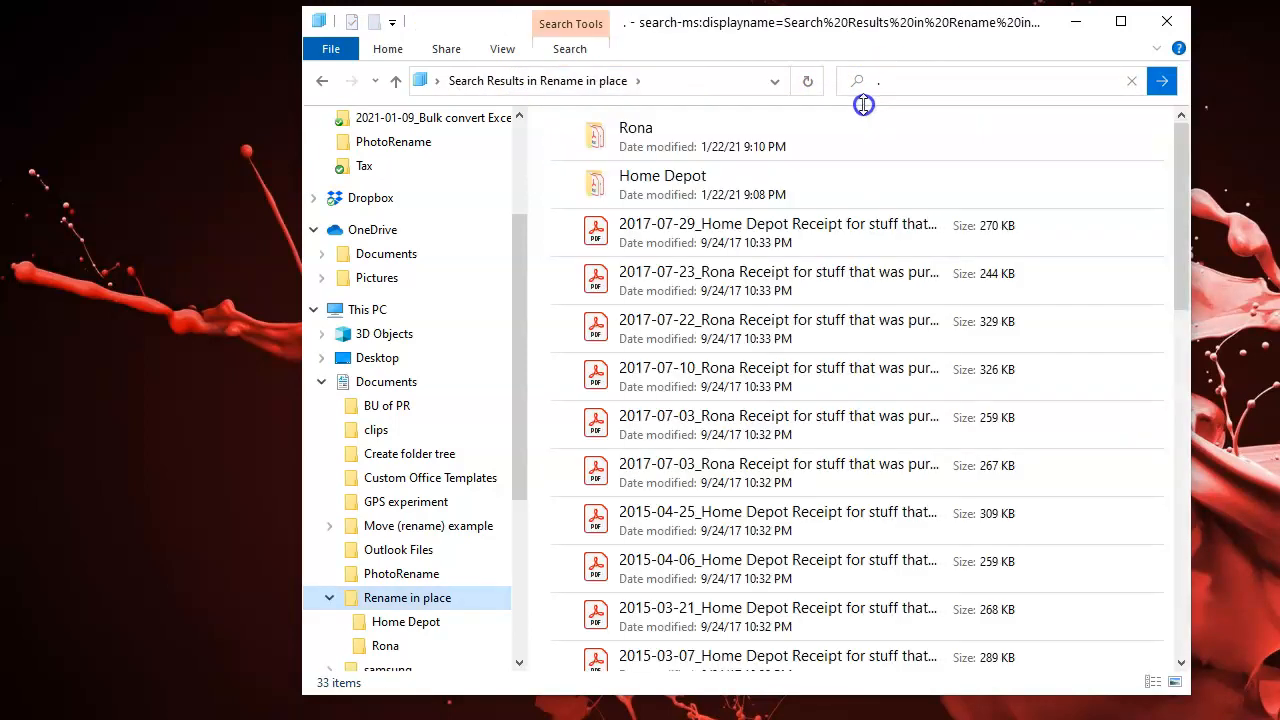
pyautogui.click(704, 226)
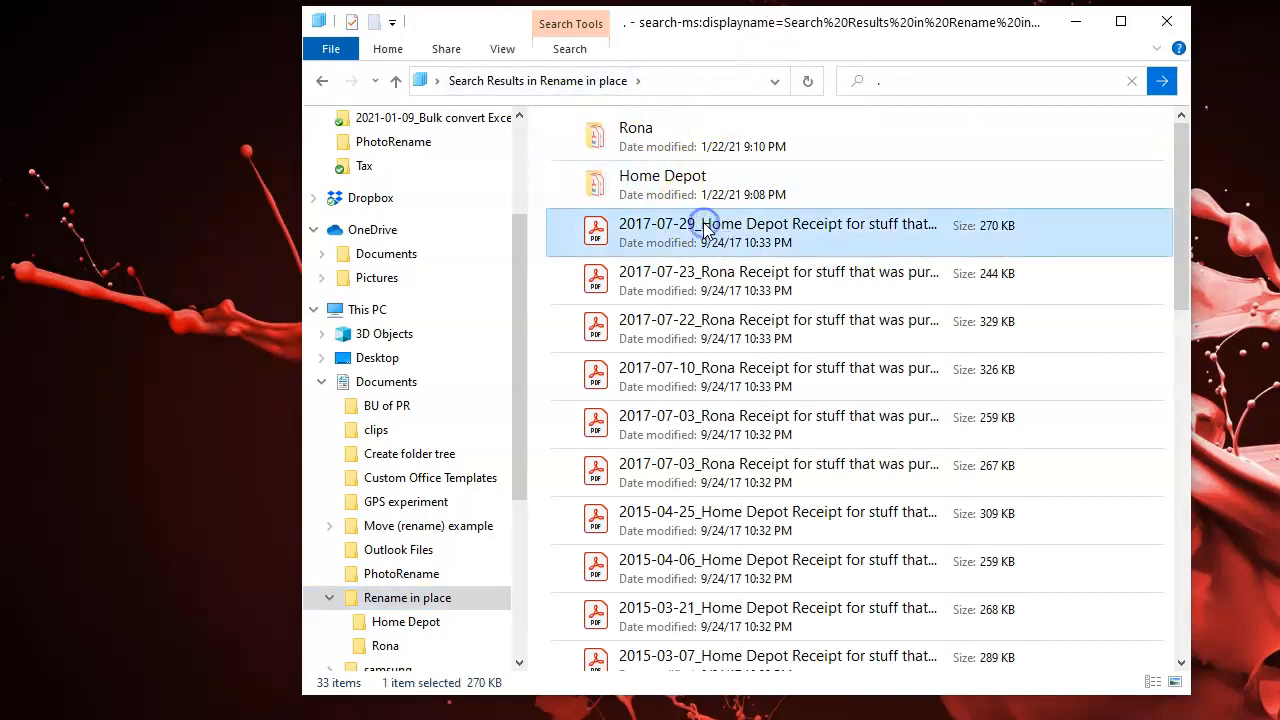
pyautogui.hotkey('shift', 'Down')
pyautogui.hotkey('shift', 'End')
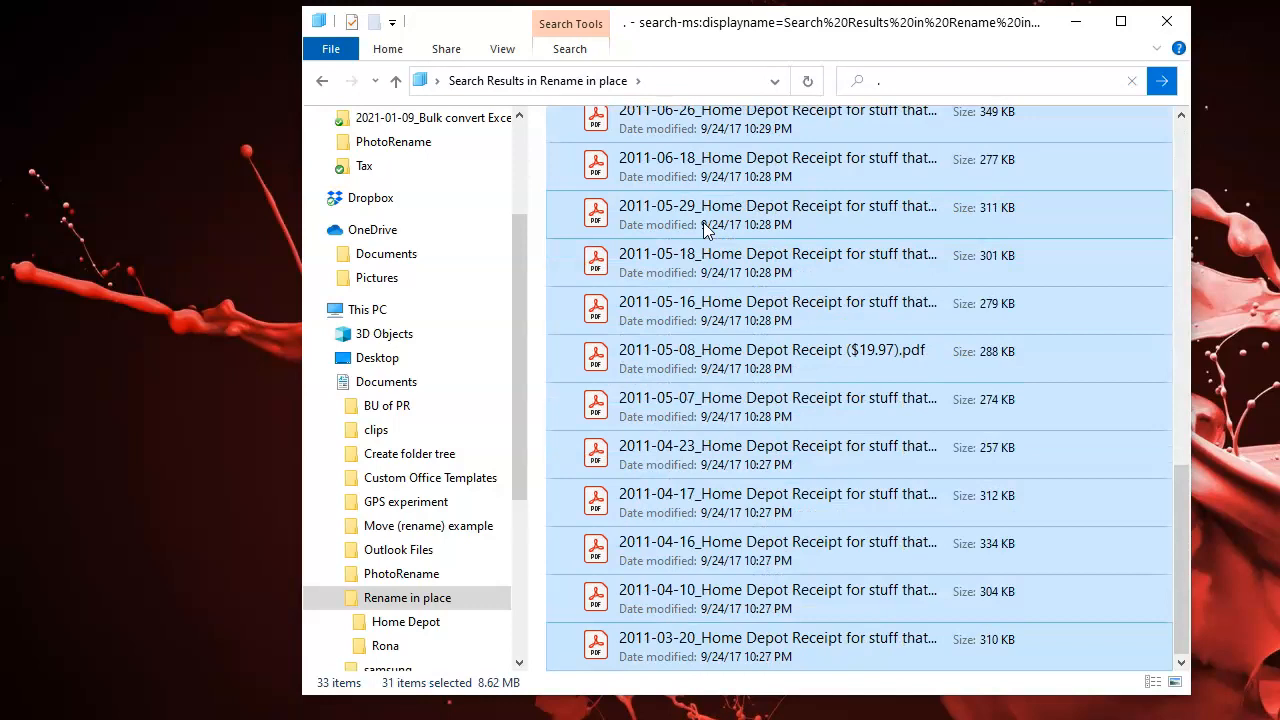
pyautogui.rightClick(703, 222)
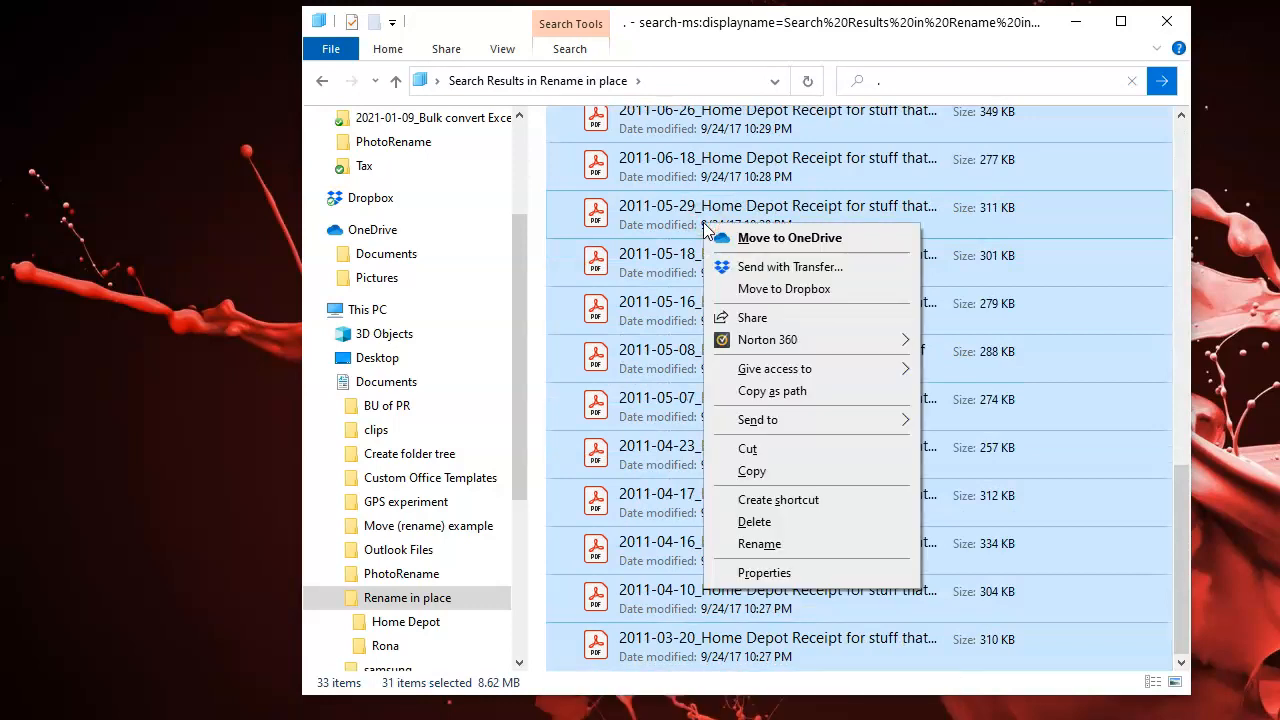
pyautogui.click(668, 221)
pyautogui.rightClick(669, 225)
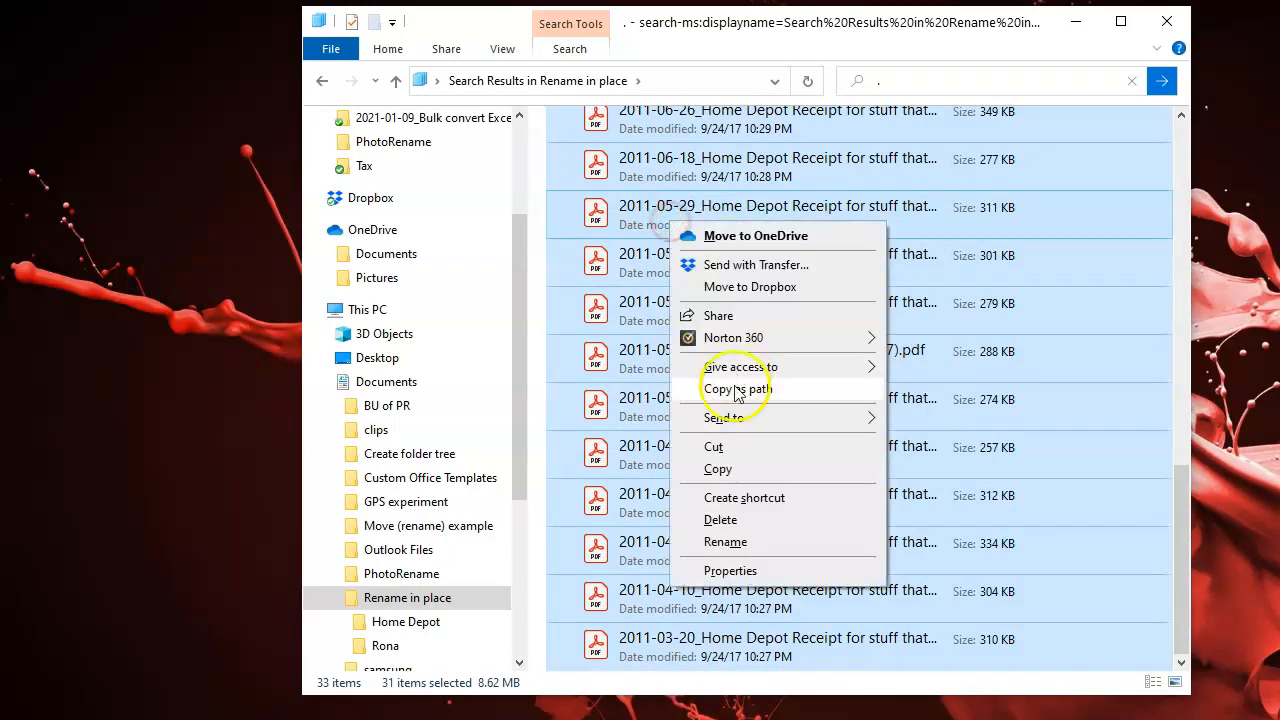
pyautogui.click(740, 388)
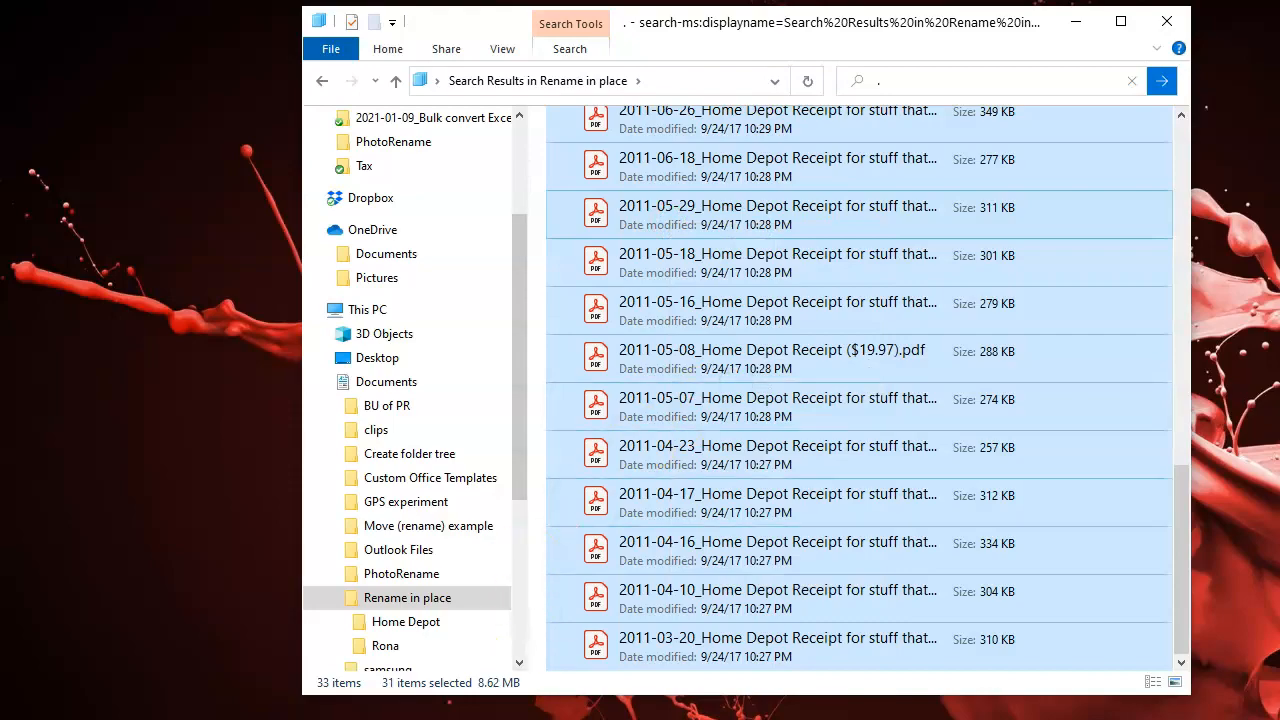
# - Switch to the Bulk Rename workbook in Excel and paste the copied paths under "Current file paths" from cell B15
pyautogui.hotkey('alt', 'Tab')
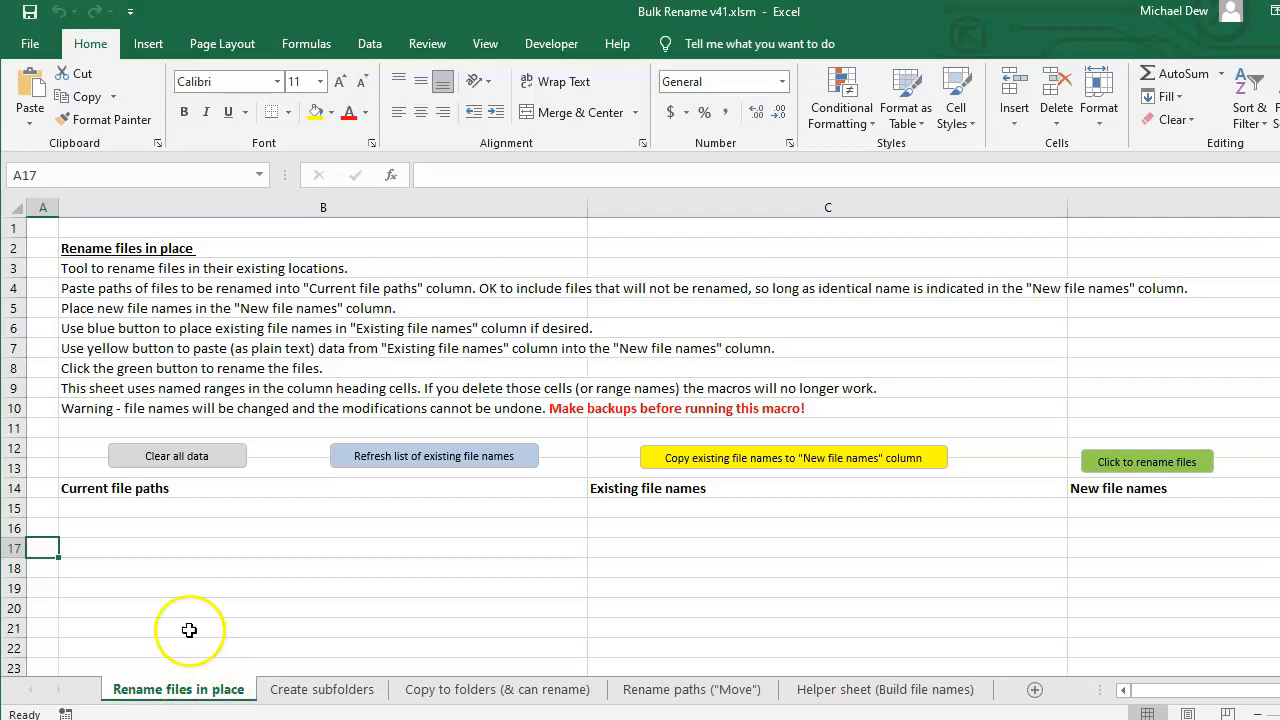
pyautogui.click(127, 511)
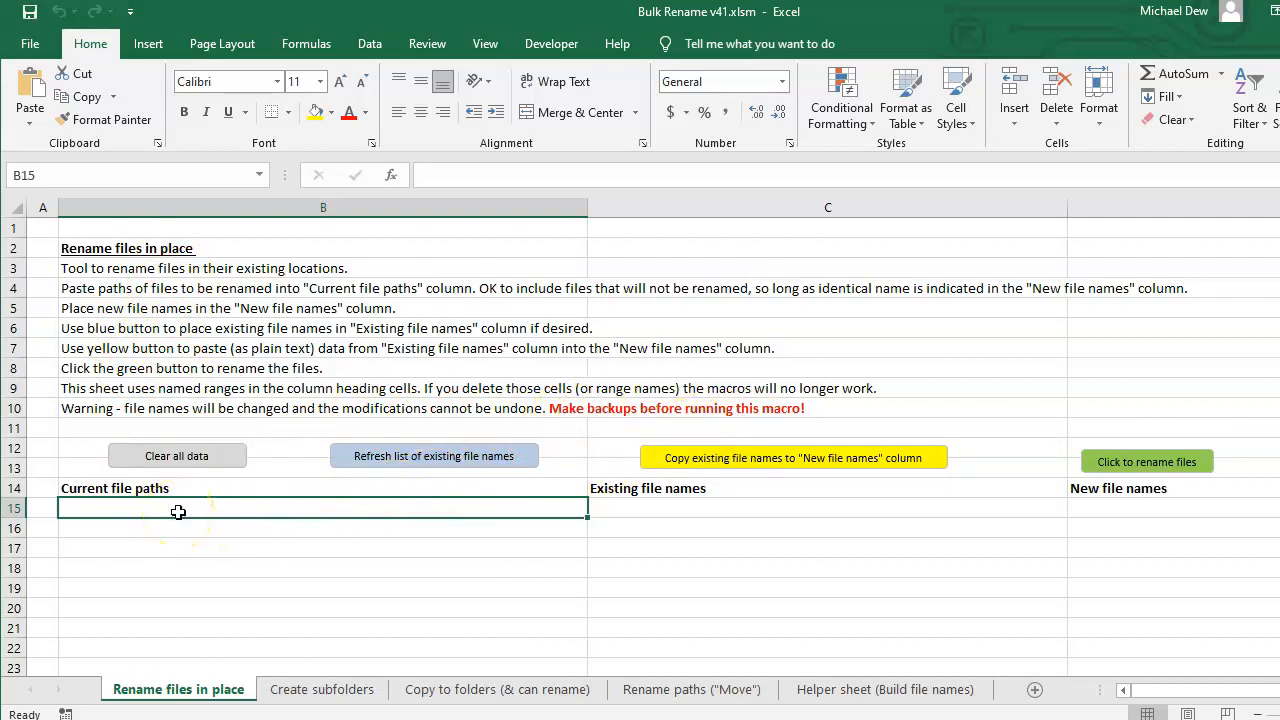
pyautogui.hotkey('ctrl', 'v')
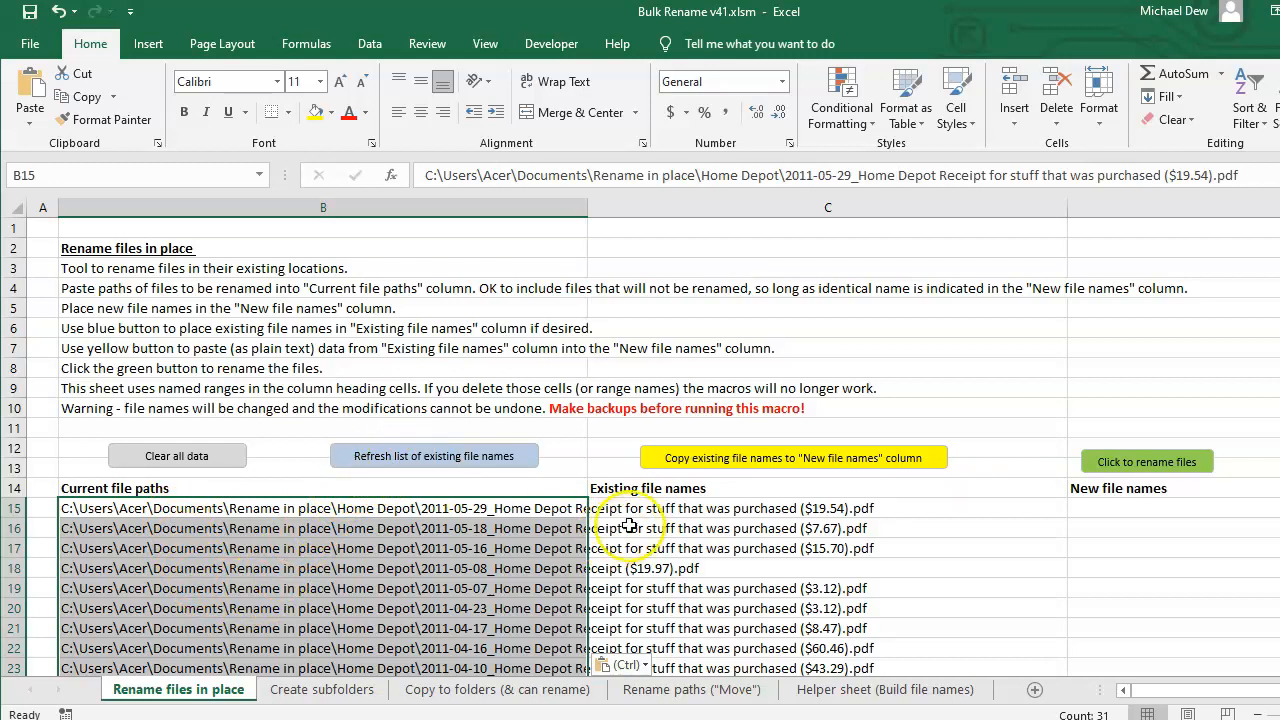
# - Refresh the list of existing file names and copy those names into the "New file names" column
pyautogui.moveTo(657, 514); pyautogui.dragTo(657, 621)
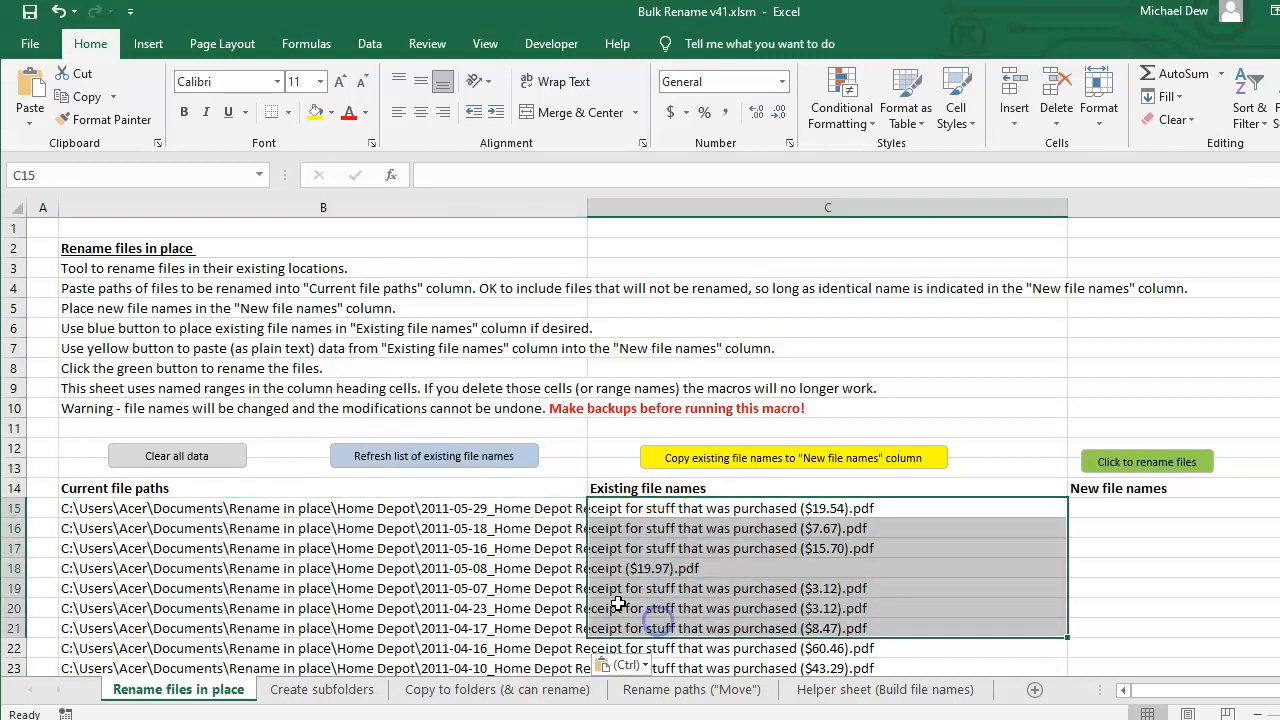
pyautogui.click(98, 511)
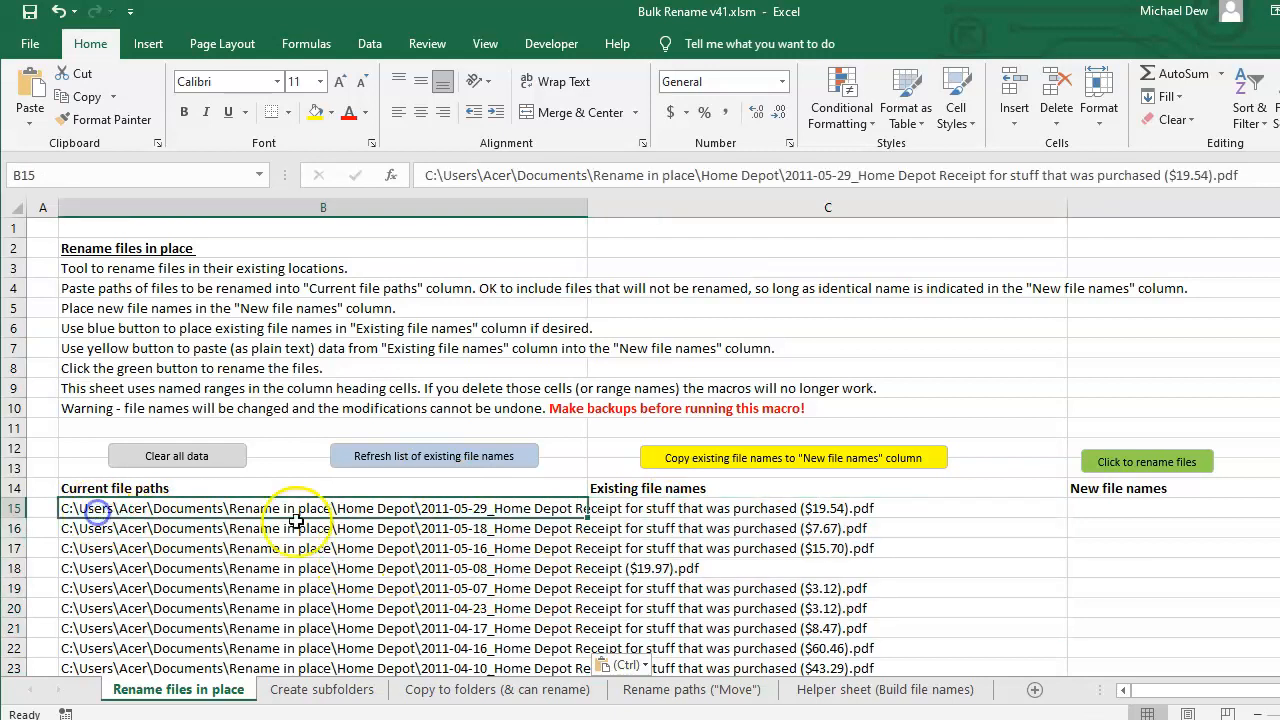
pyautogui.click(440, 458)
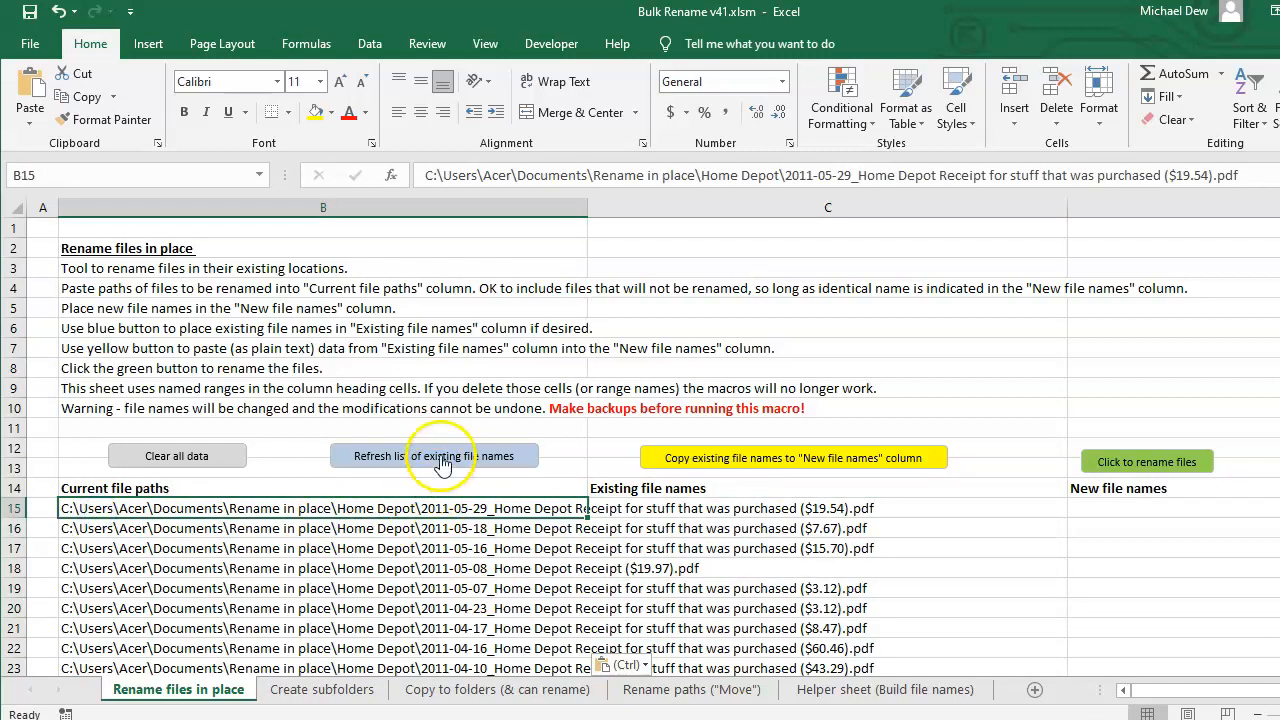
pyautogui.click(678, 512)
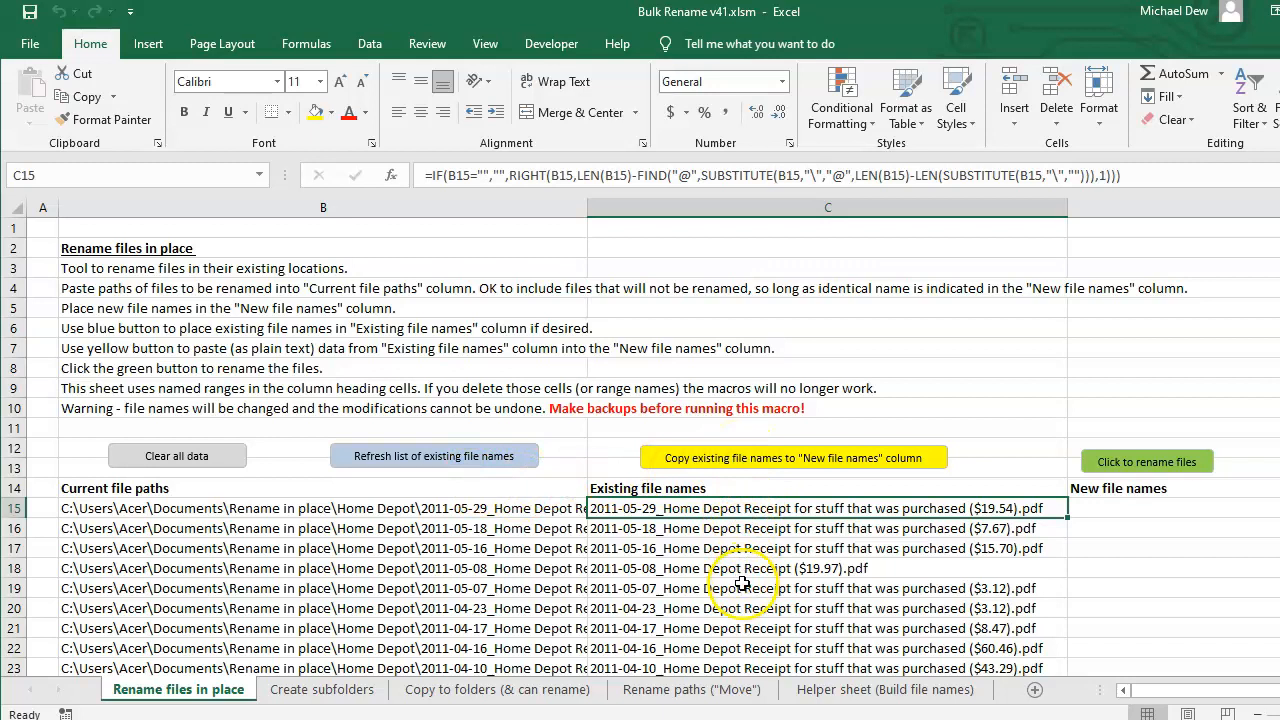
pyautogui.click(778, 480)
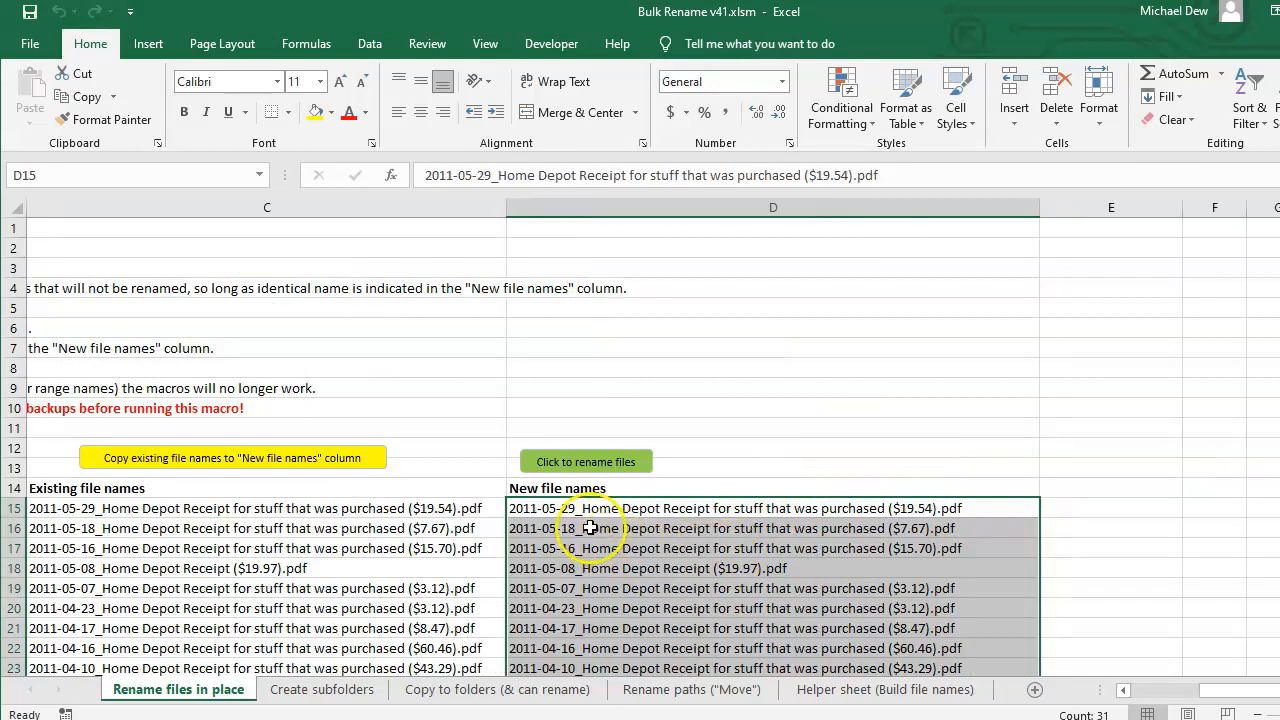
pyautogui.click(594, 510)
pyautogui.moveTo(598, 510); pyautogui.dragTo(598, 620)
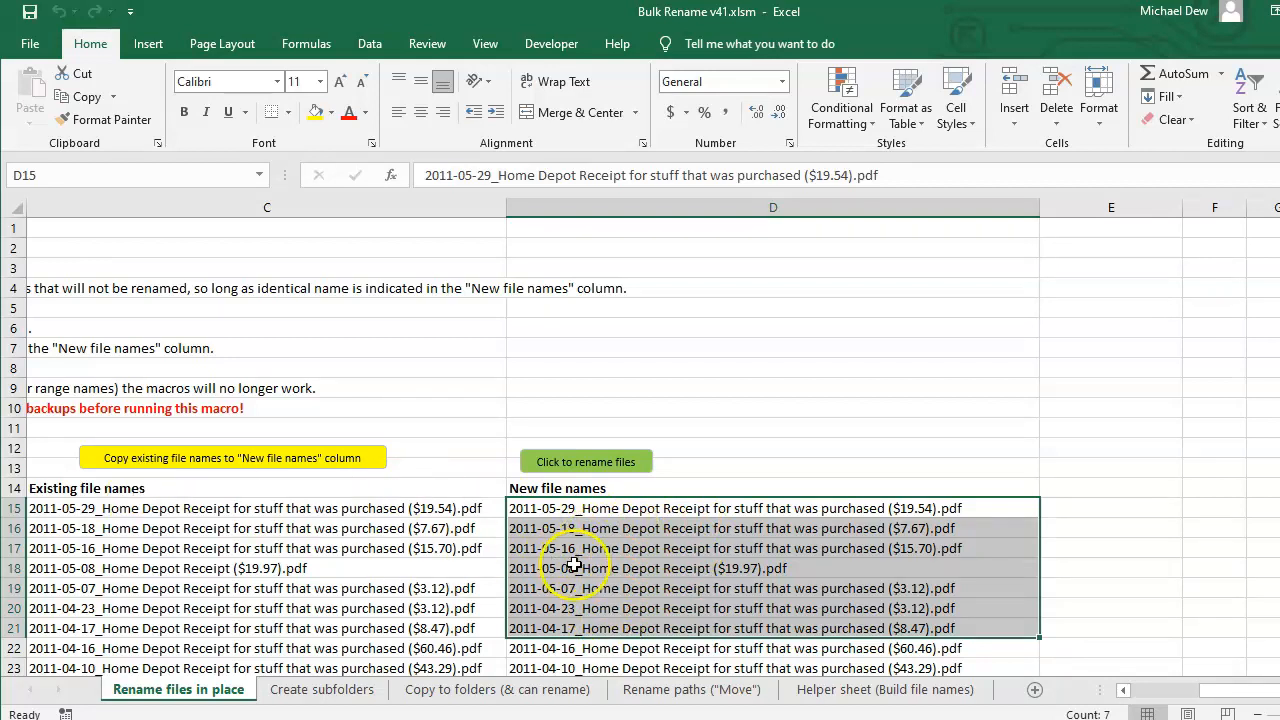
pyautogui.moveTo(578, 510); pyautogui.dragTo(574, 630)
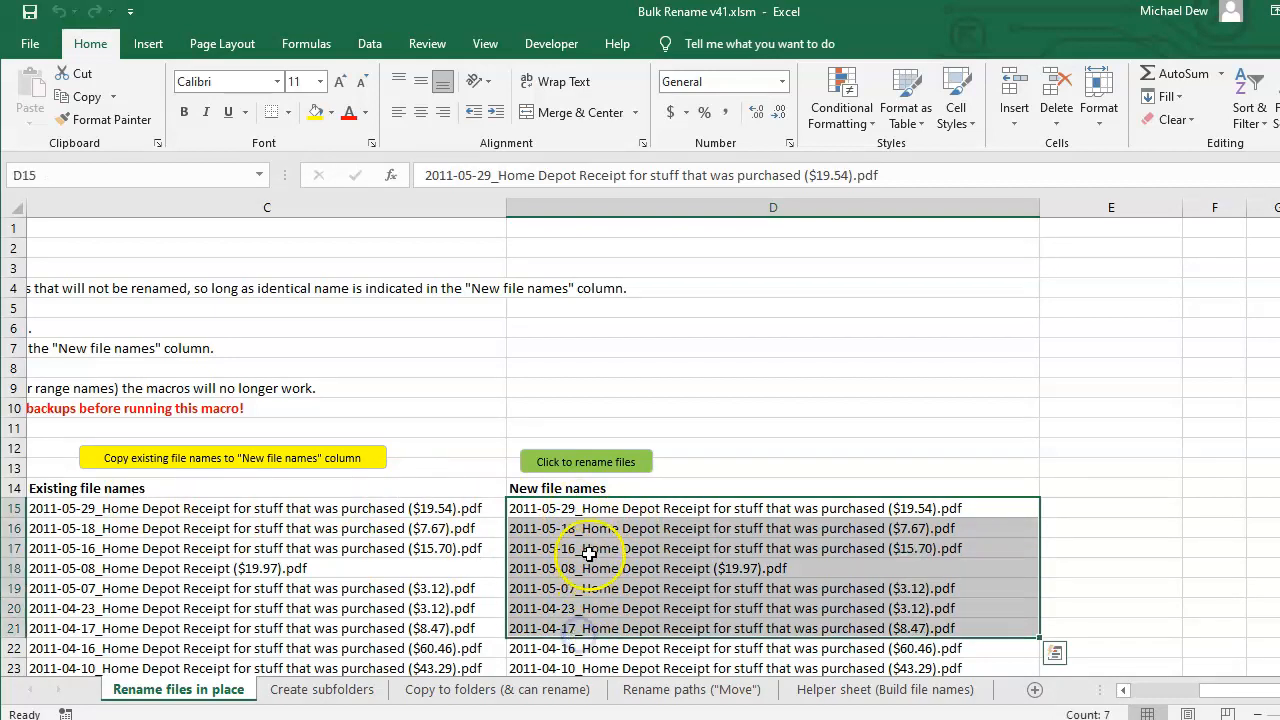
# - Copy the phrase "for stuff that was purchased" from the file name in cell D15, leaving the cell unedited
pyautogui.click(585, 509)
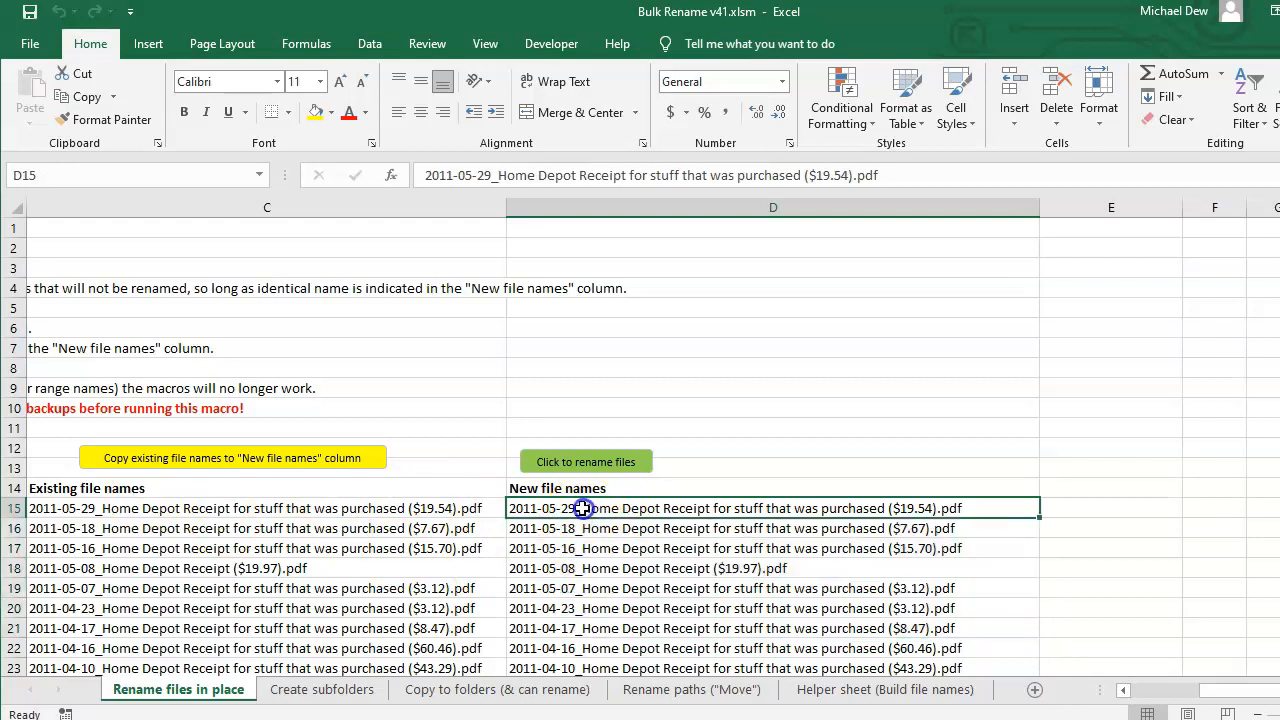
pyautogui.doubleClick(711, 508)
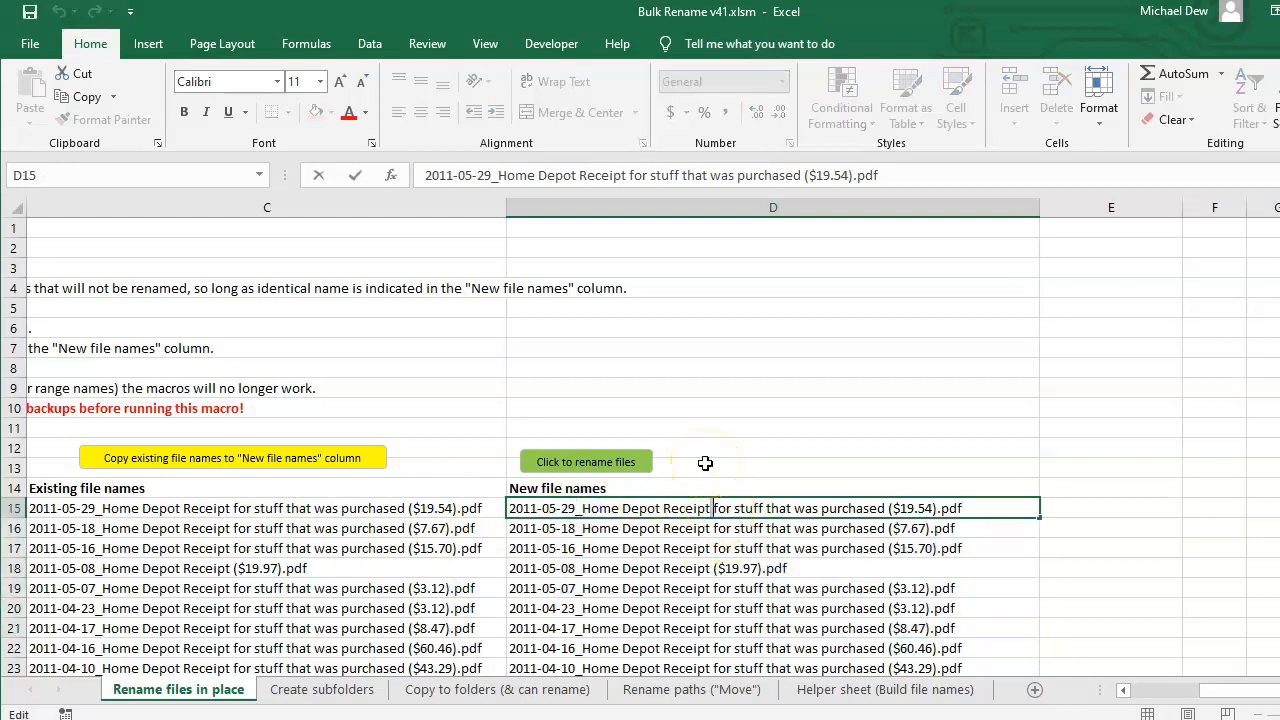
pyautogui.hotkey('shift', 'Right')
pyautogui.hotkey('shift', 'Right')
pyautogui.hotkey('shift', 'Right')
pyautogui.hotkey('shift', 'Right')
pyautogui.hotkey('shift', 'Right')
pyautogui.hotkey('shift', 'Right')
pyautogui.hotkey('shift', 'Right')
pyautogui.hotkey('shift', 'Right')
pyautogui.hotkey('shift', 'Right')
pyautogui.hotkey('shift', 'Right')
pyautogui.hotkey('shift', 'Right')
pyautogui.hotkey('shift', 'Right')
pyautogui.hotkey('shift', 'Right')
pyautogui.hotkey('shift', 'Right')
pyautogui.hotkey('shift', 'Right')
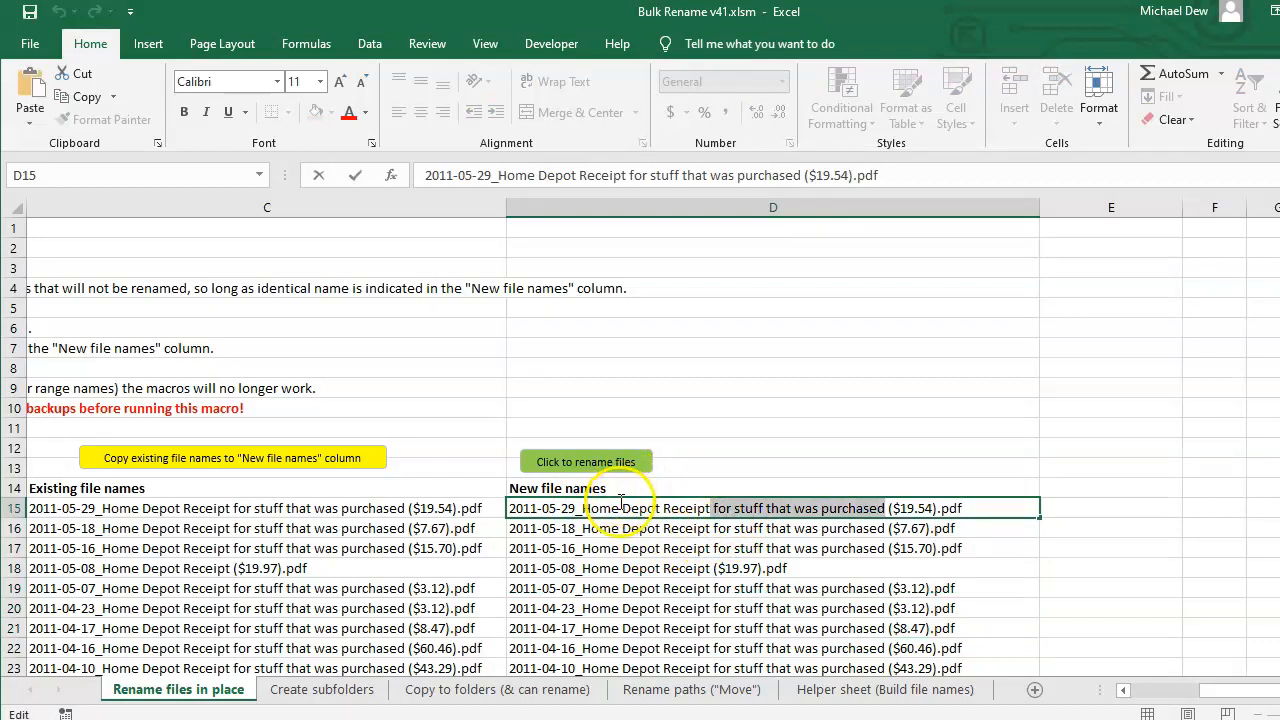
pyautogui.press('Escape')
# - Replace every "for stuff that was purchased" with nothing in the new file names in D15:D45
pyautogui.moveTo(626, 509); pyautogui.dragTo(646, 628)
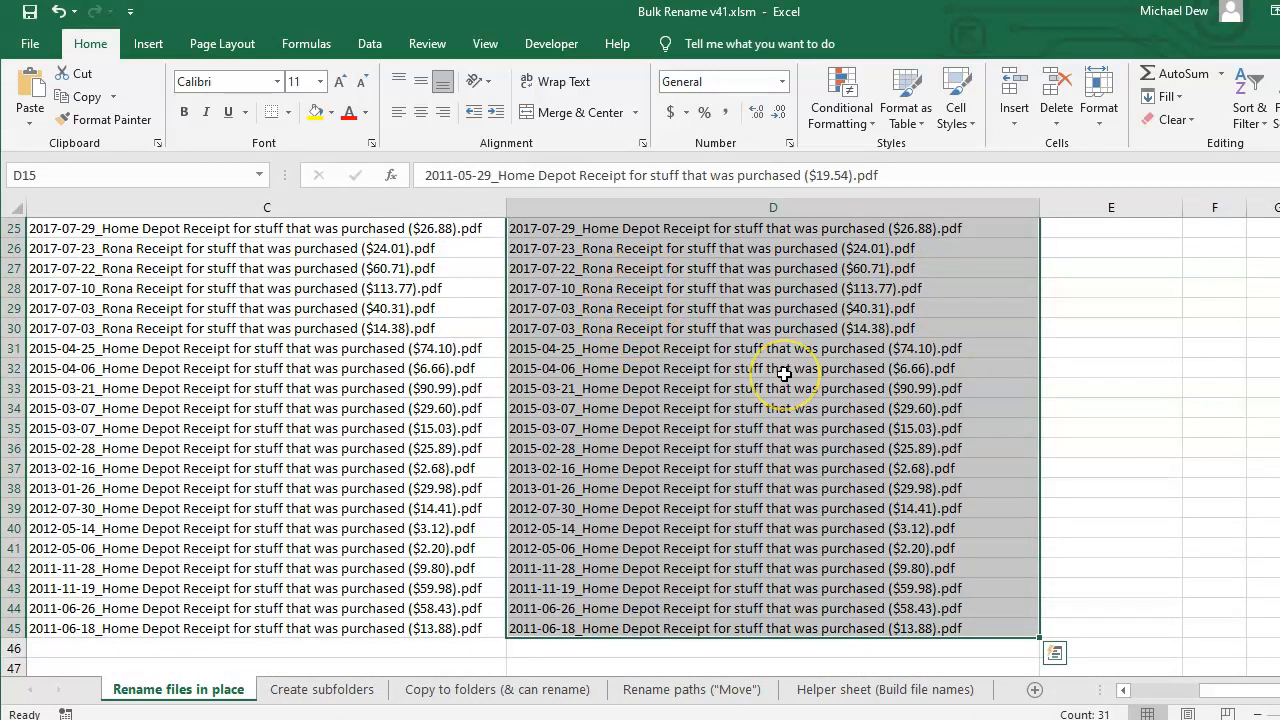
pyautogui.hotkey('ctrl', 'f')
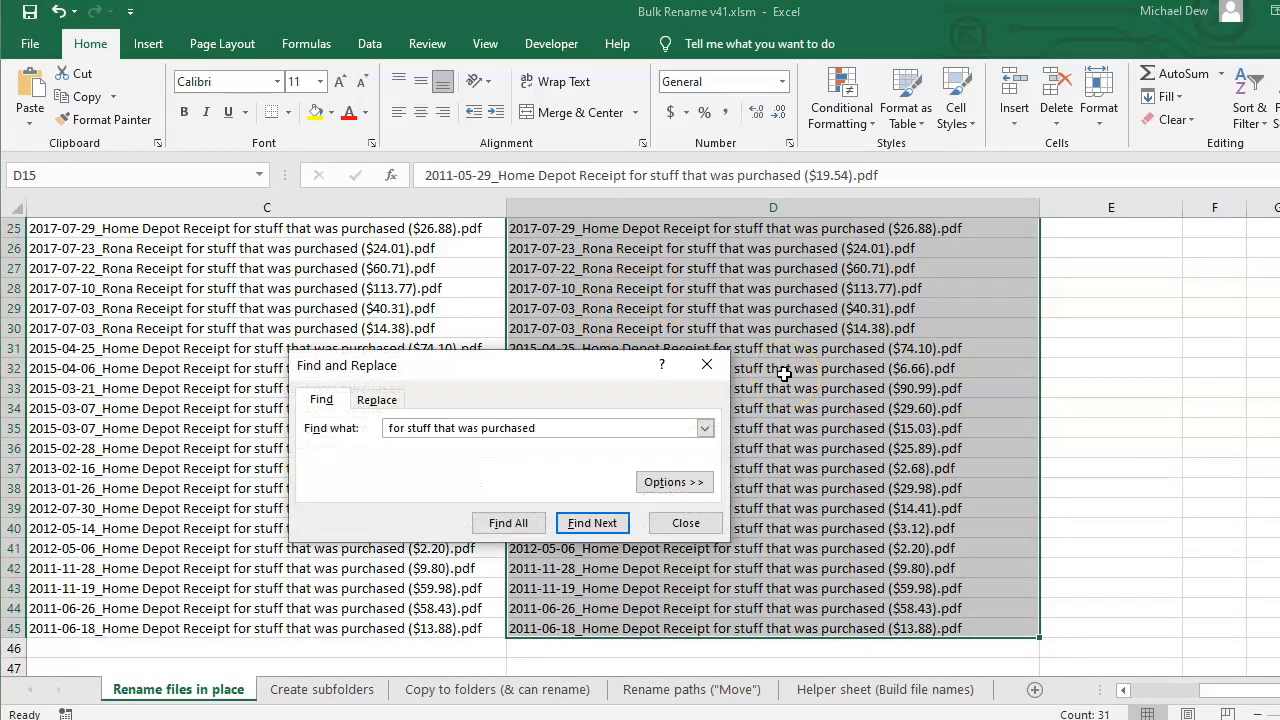
pyautogui.click(377, 399)
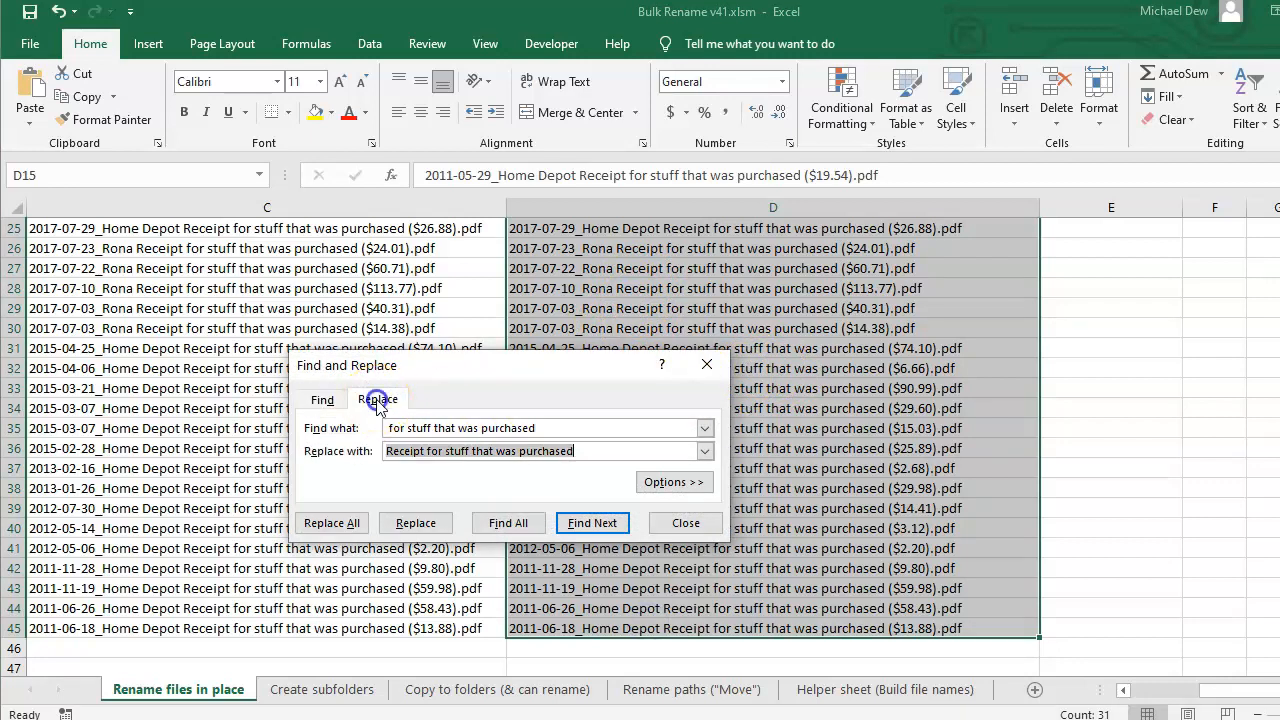
pyautogui.press('BackSpace')
pyautogui.click(333, 523)
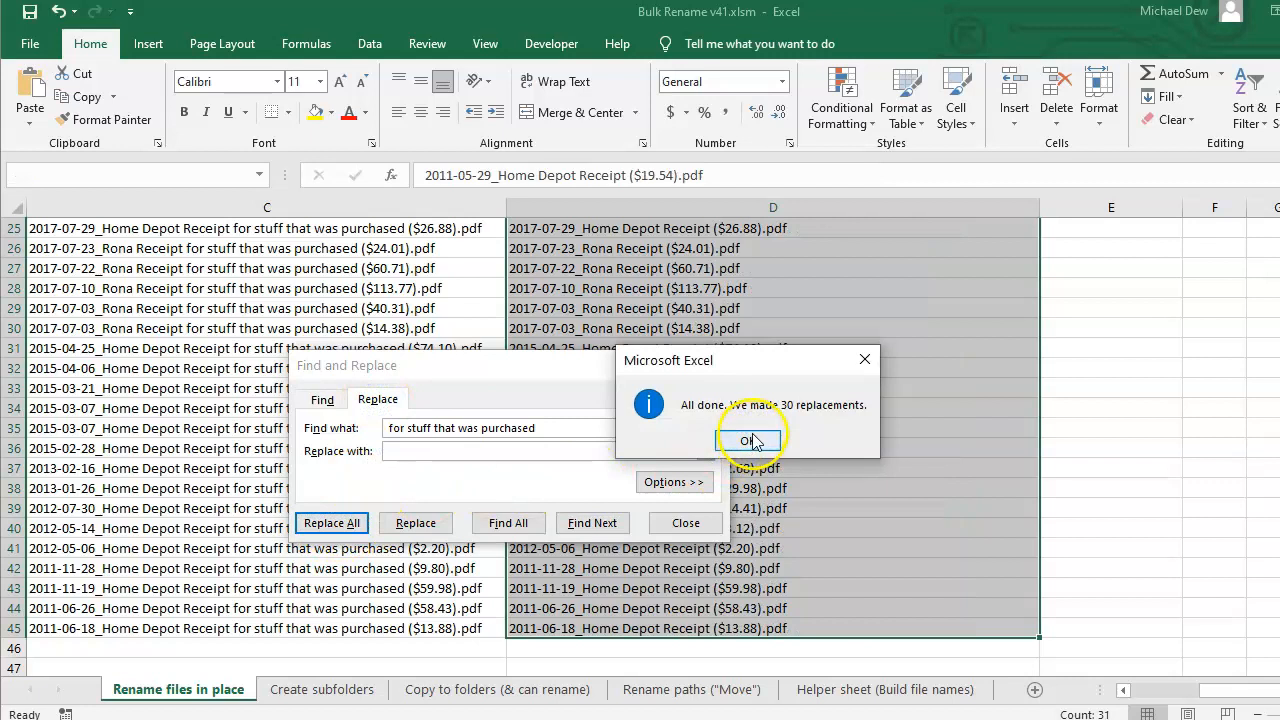
pyautogui.click(750, 442)
pyautogui.click(686, 523)
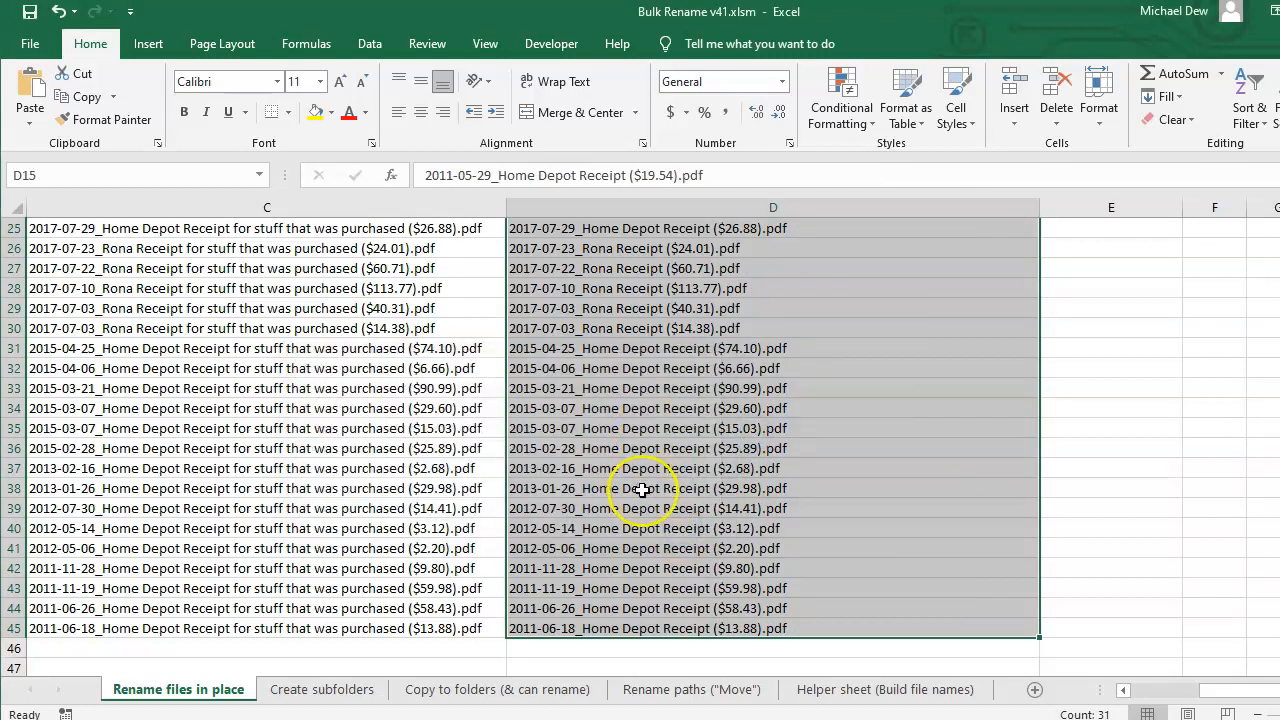
pyautogui.scroll(6, 645, 488)
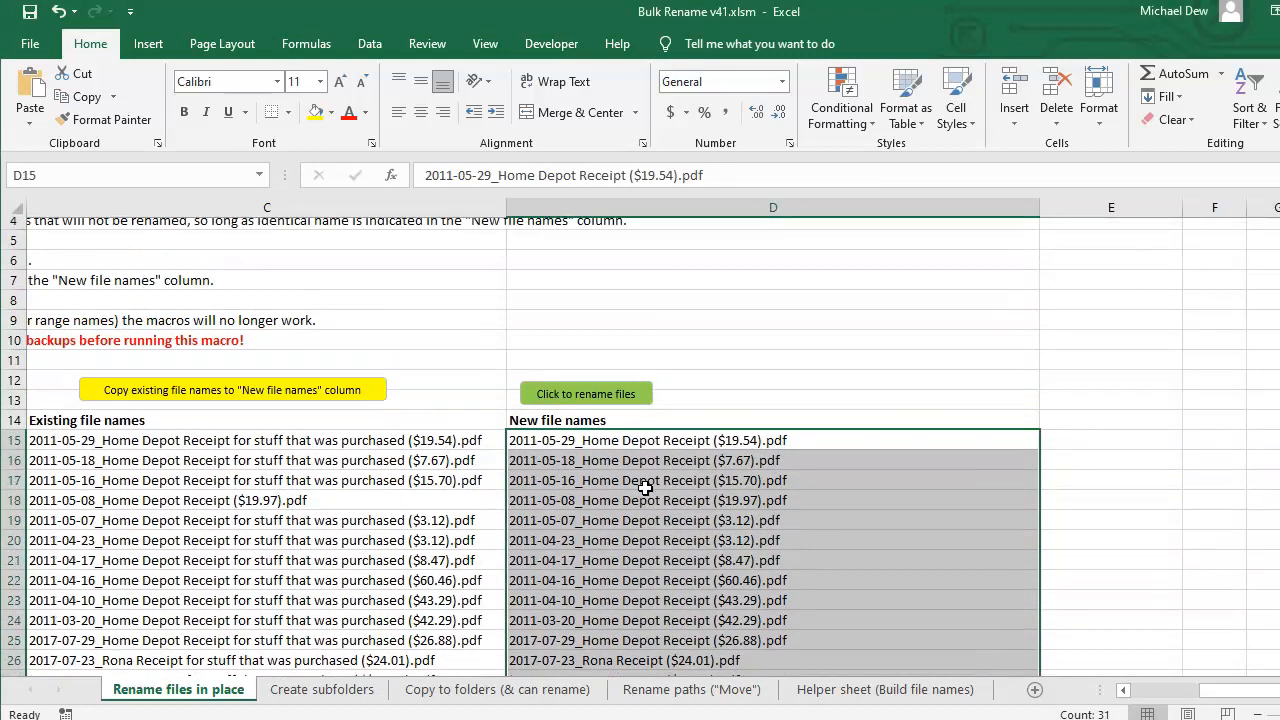
pyautogui.scroll(-1, 655, 490)
pyautogui.click(645, 488)
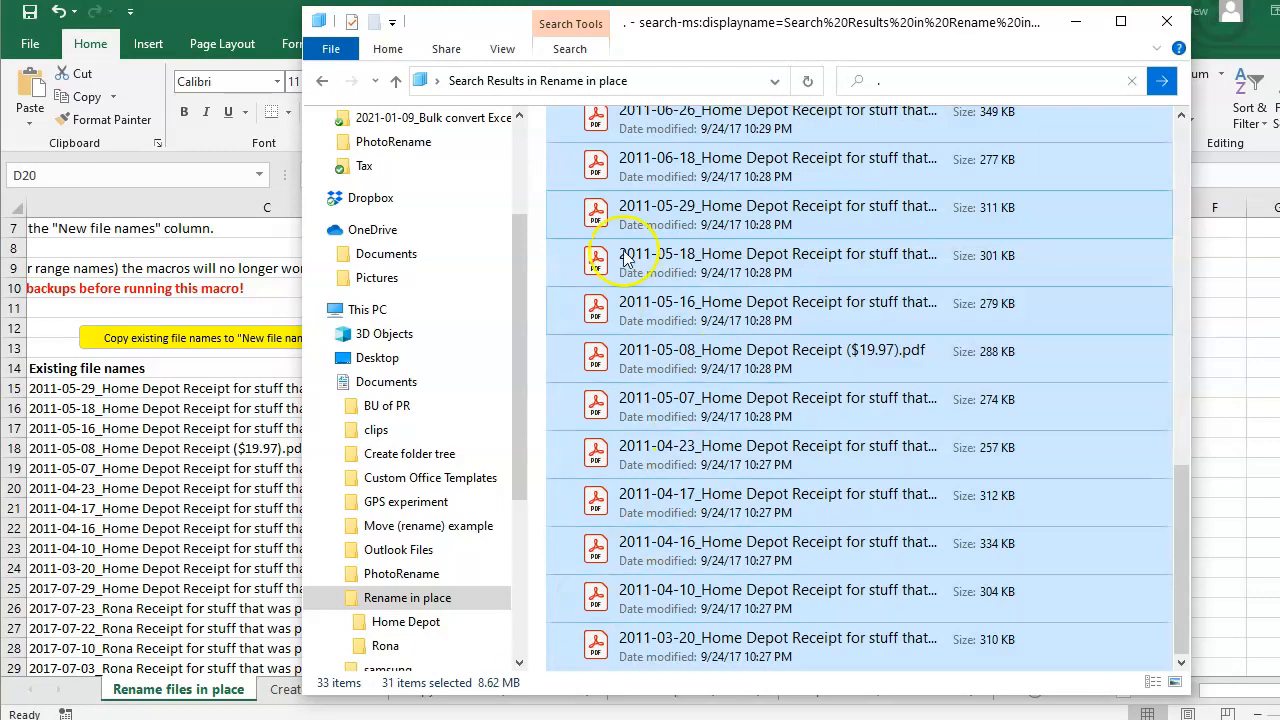
# - Open the Home Depot folder and inspect the current receipt file names
pyautogui.hotkey('alt', 'Left')
pyautogui.doubleClick(606, 158)
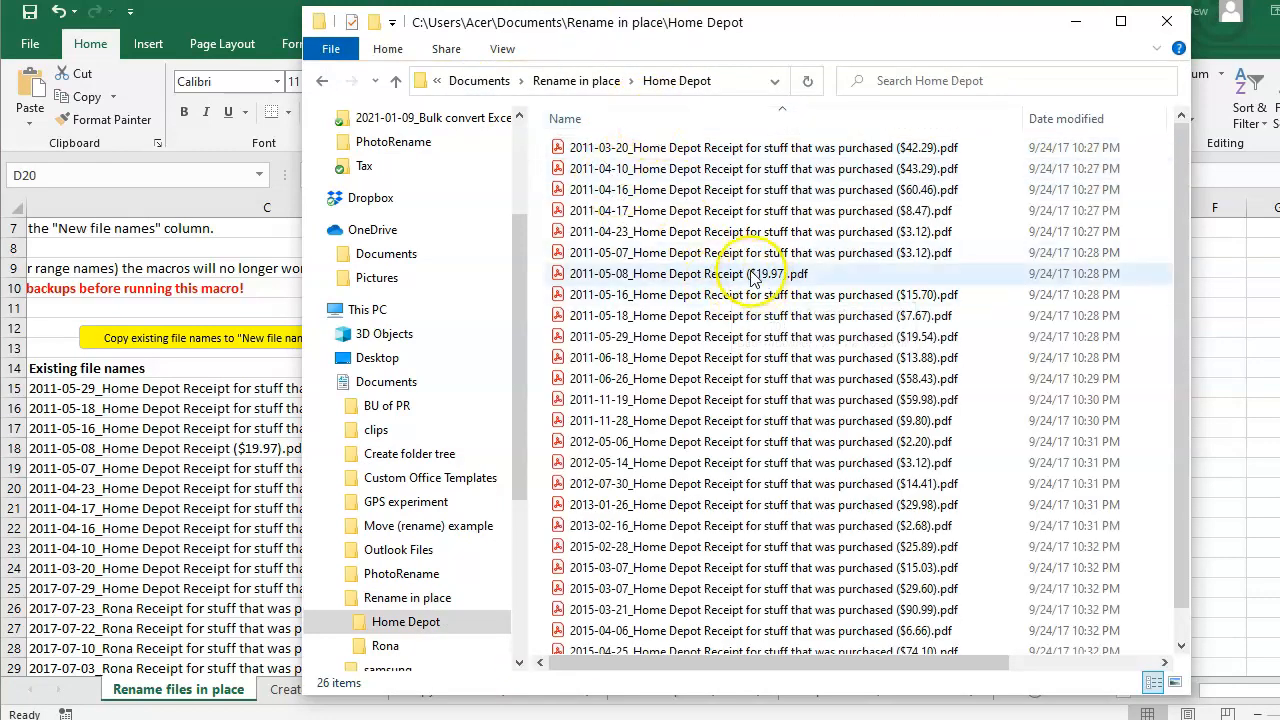
pyautogui.click(740, 274)
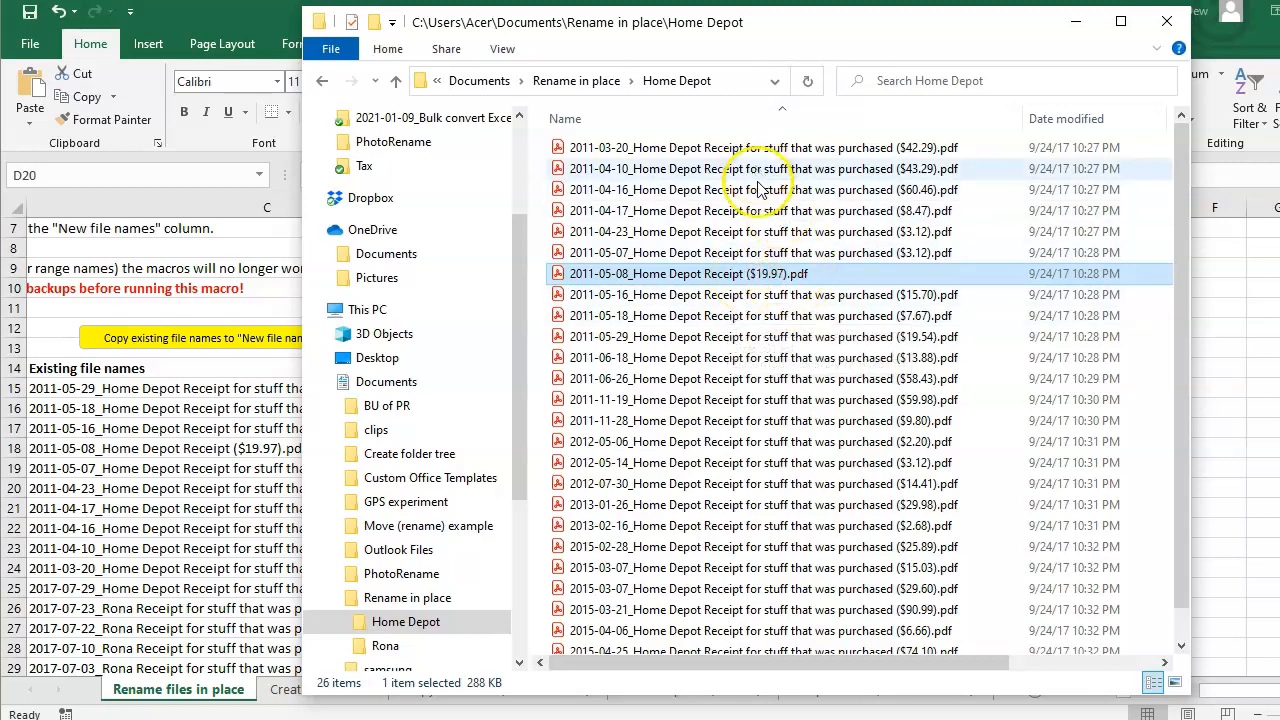
pyautogui.click(752, 443)
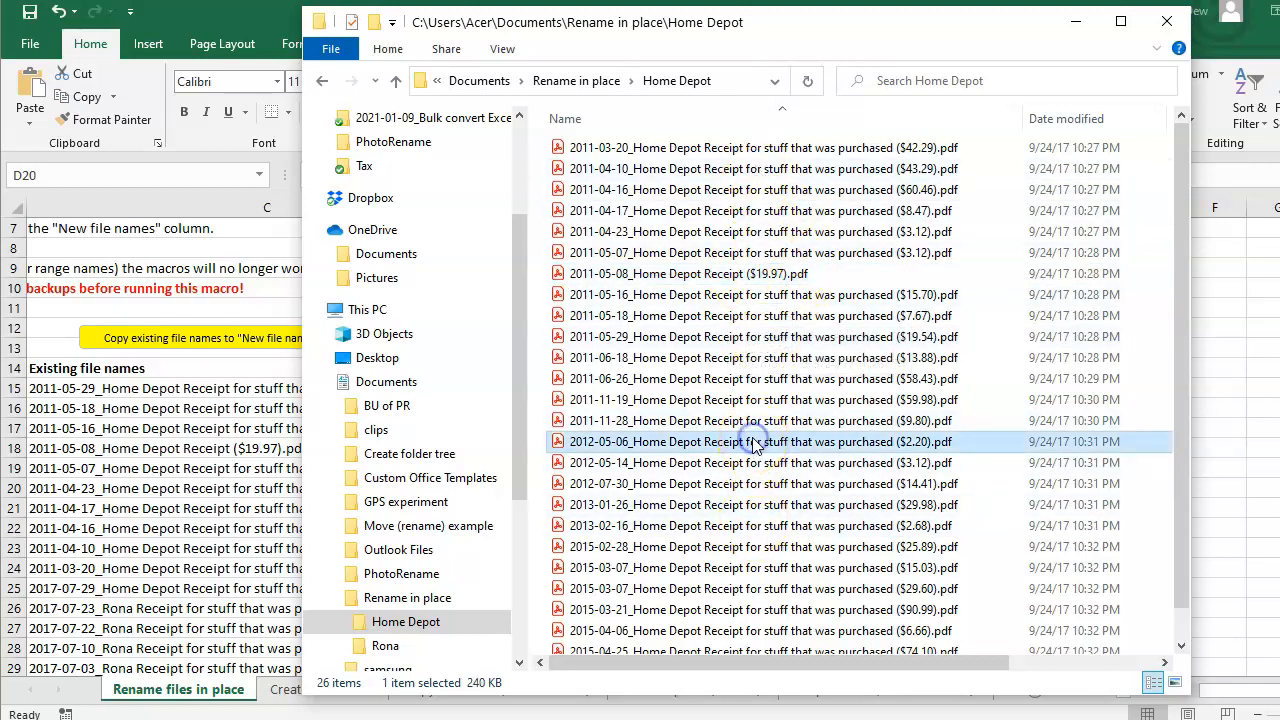
# - Run the file renaming macro in the Bulk Rename workbook and check the renamed receipts in the Home Depot folder
pyautogui.click(258, 447)
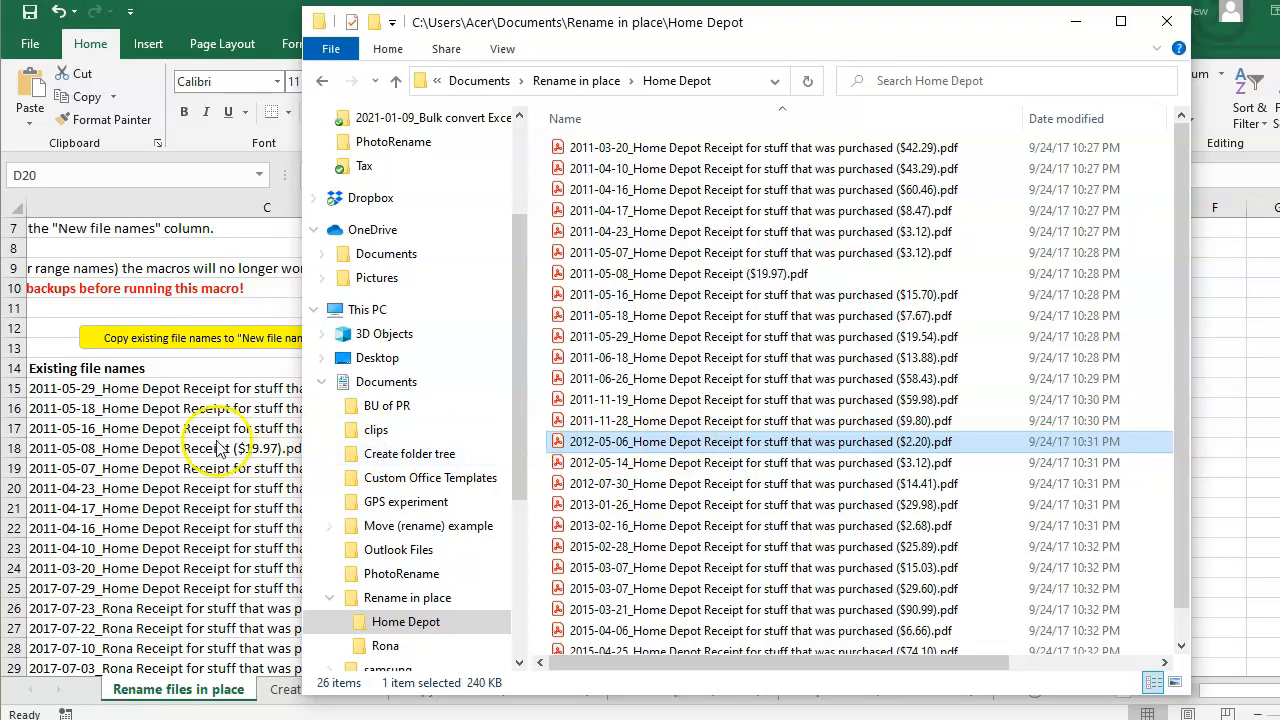
pyautogui.click(581, 348)
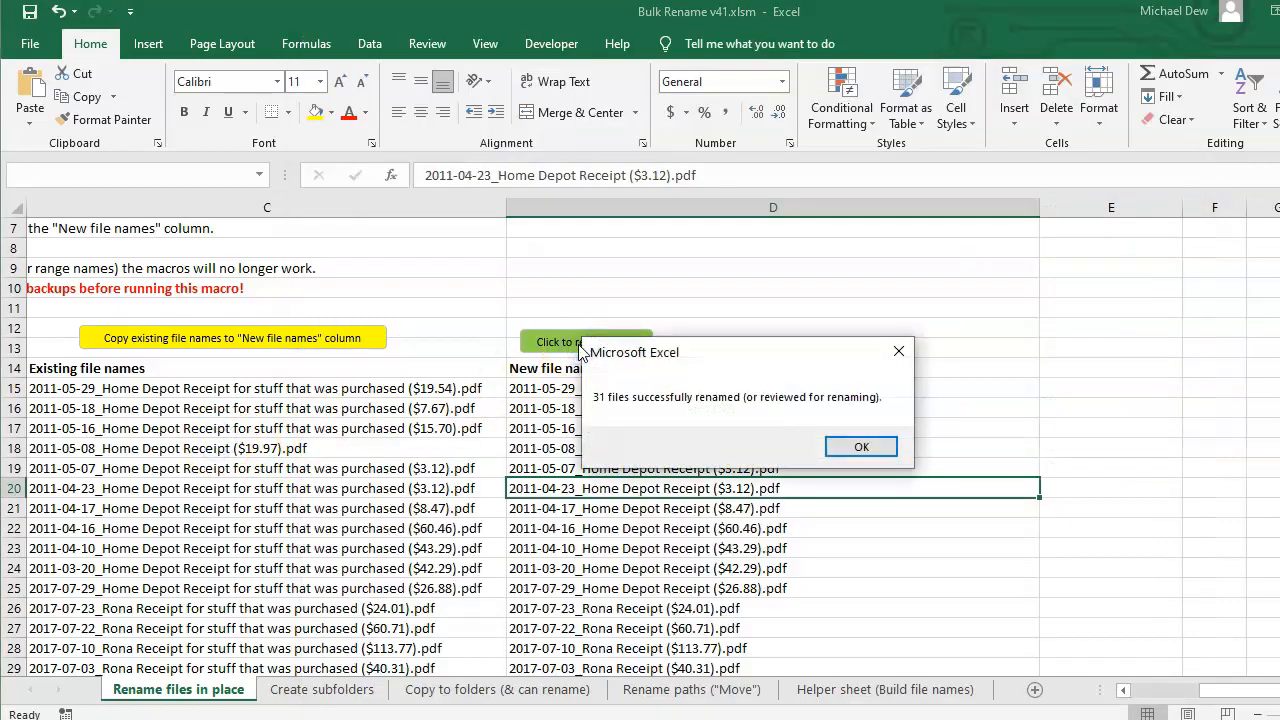
pyautogui.click(848, 447)
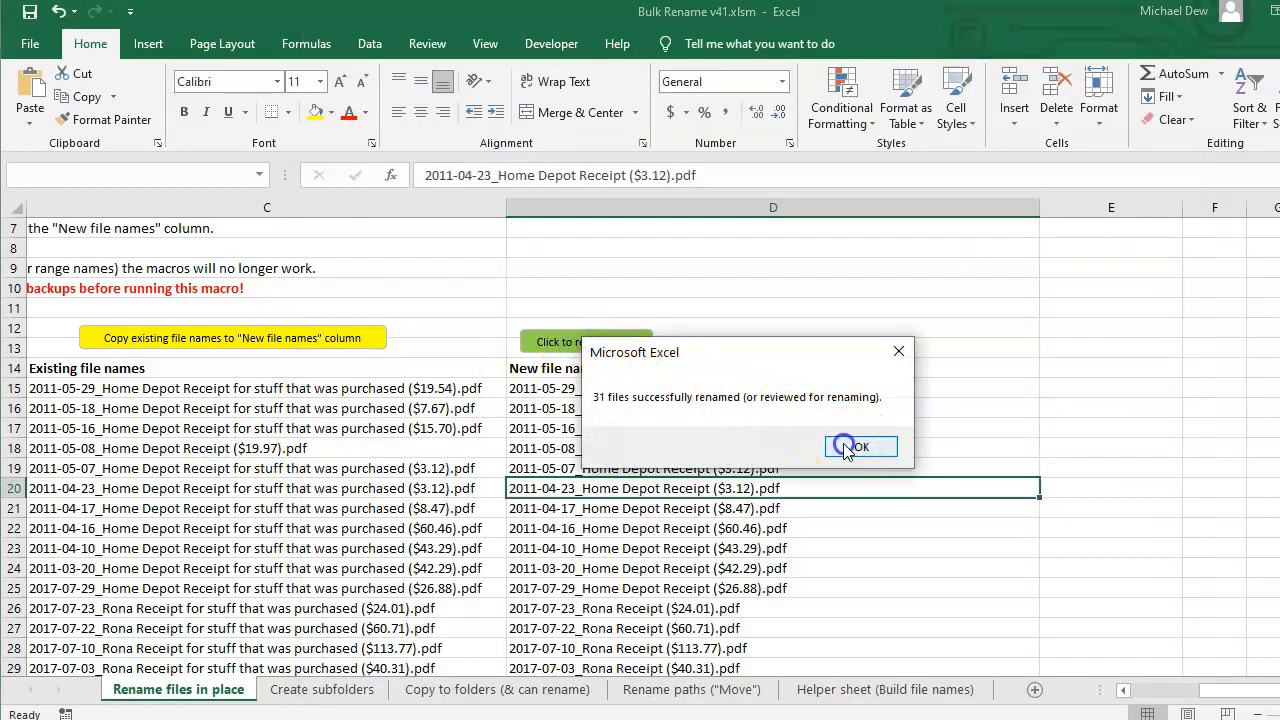
pyautogui.hotkey('alt', 'Tab')
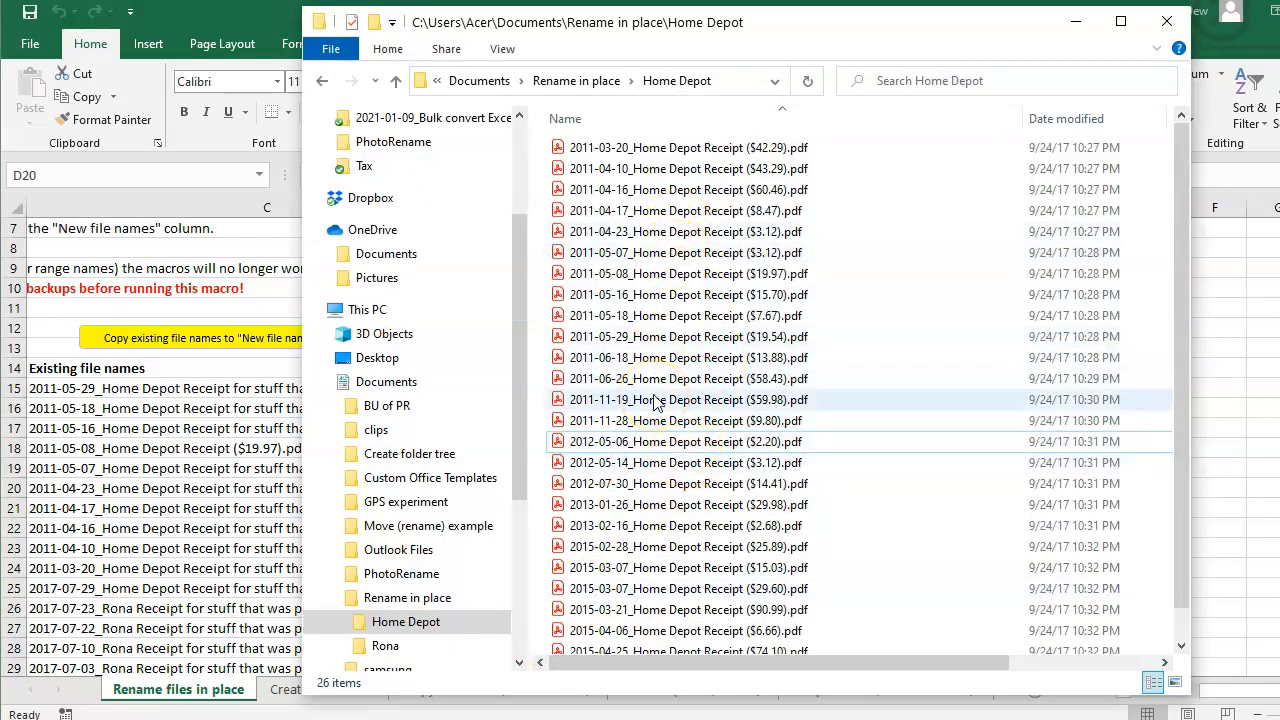
pyautogui.click(1072, 24)
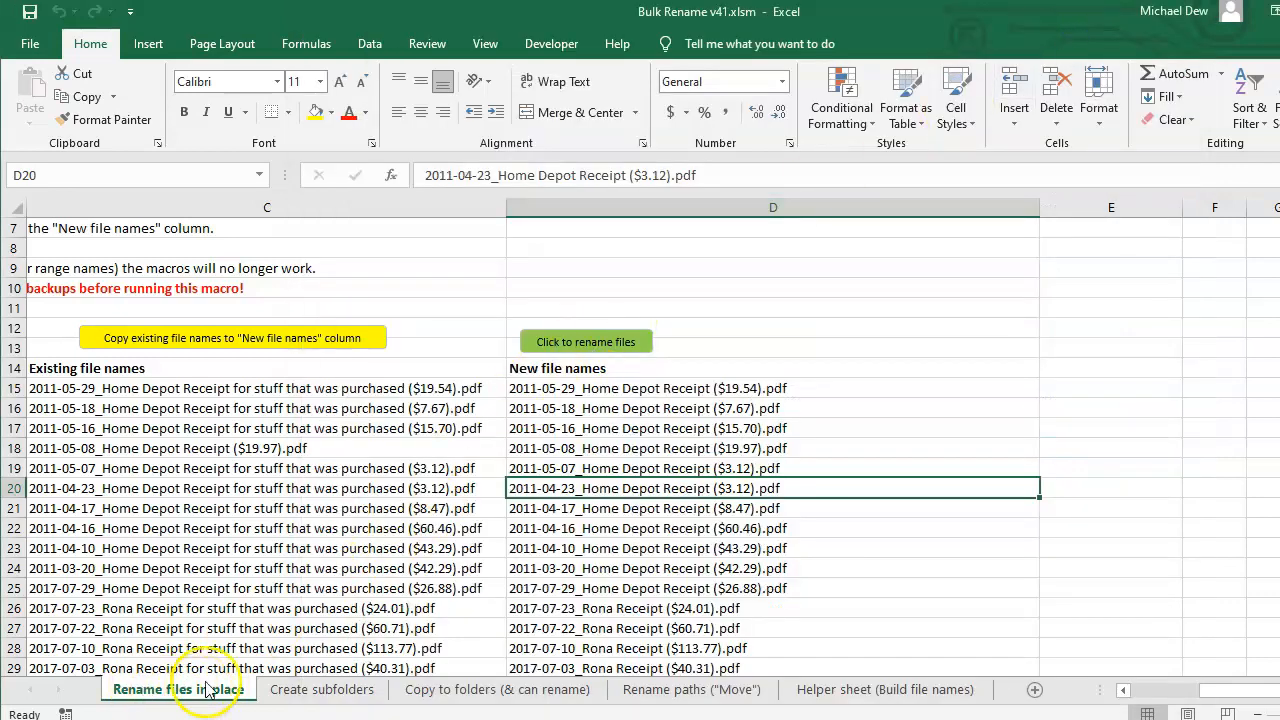
# - Clear all data from the "Rename files in place" sheet
pyautogui.click(265, 498)
pyautogui.press('Home')
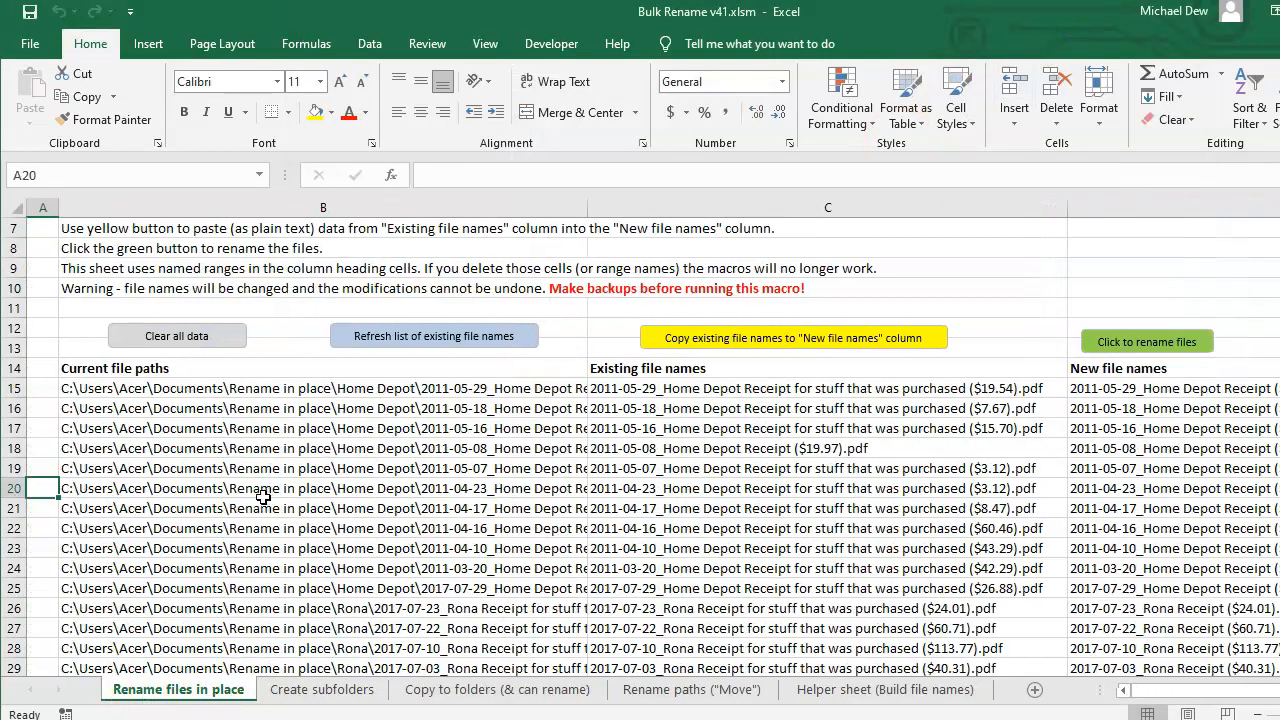
pyautogui.click(190, 340)
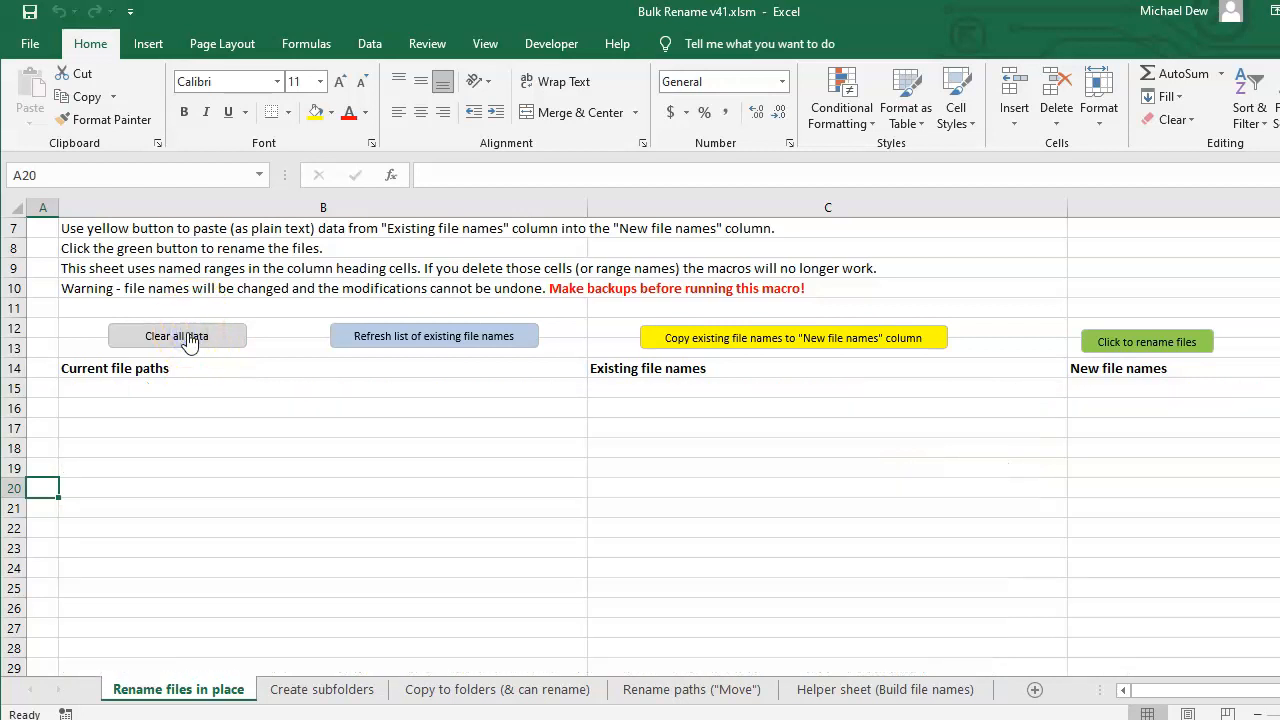
pyautogui.click(221, 503)
pyautogui.moveTo(1123, 385); pyautogui.dragTo(1107, 622)
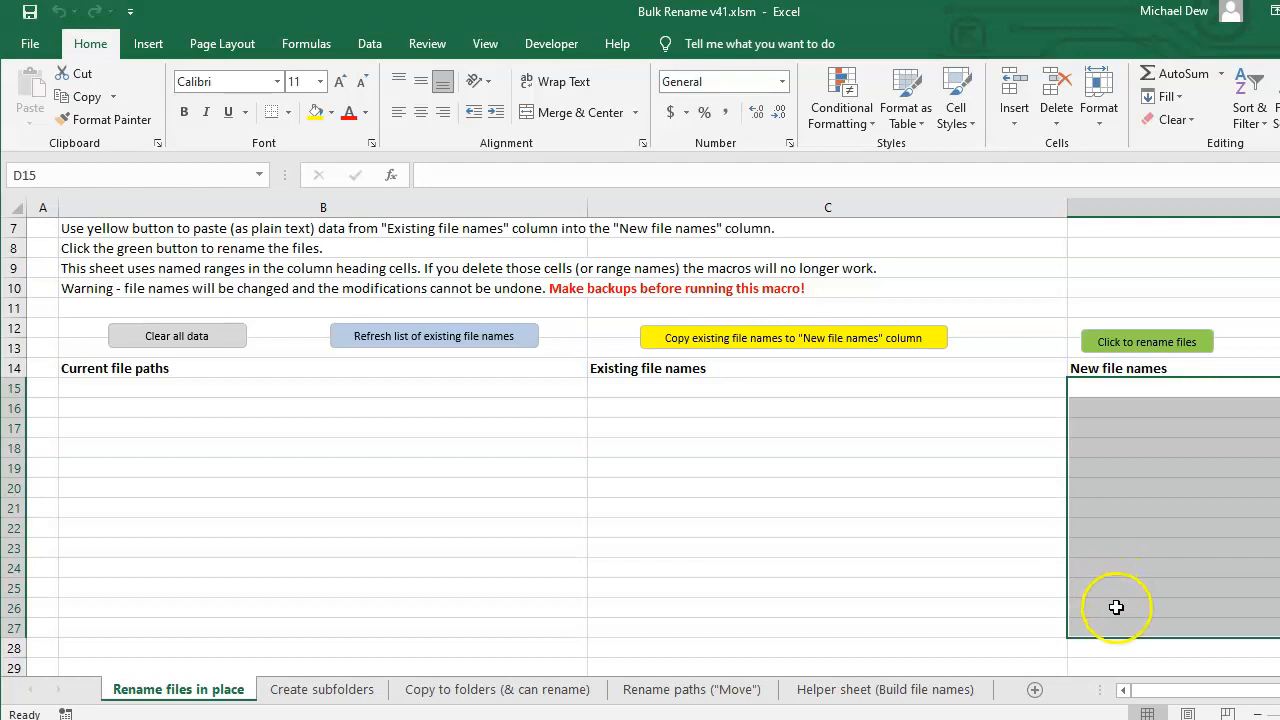
pyautogui.click(1117, 470)
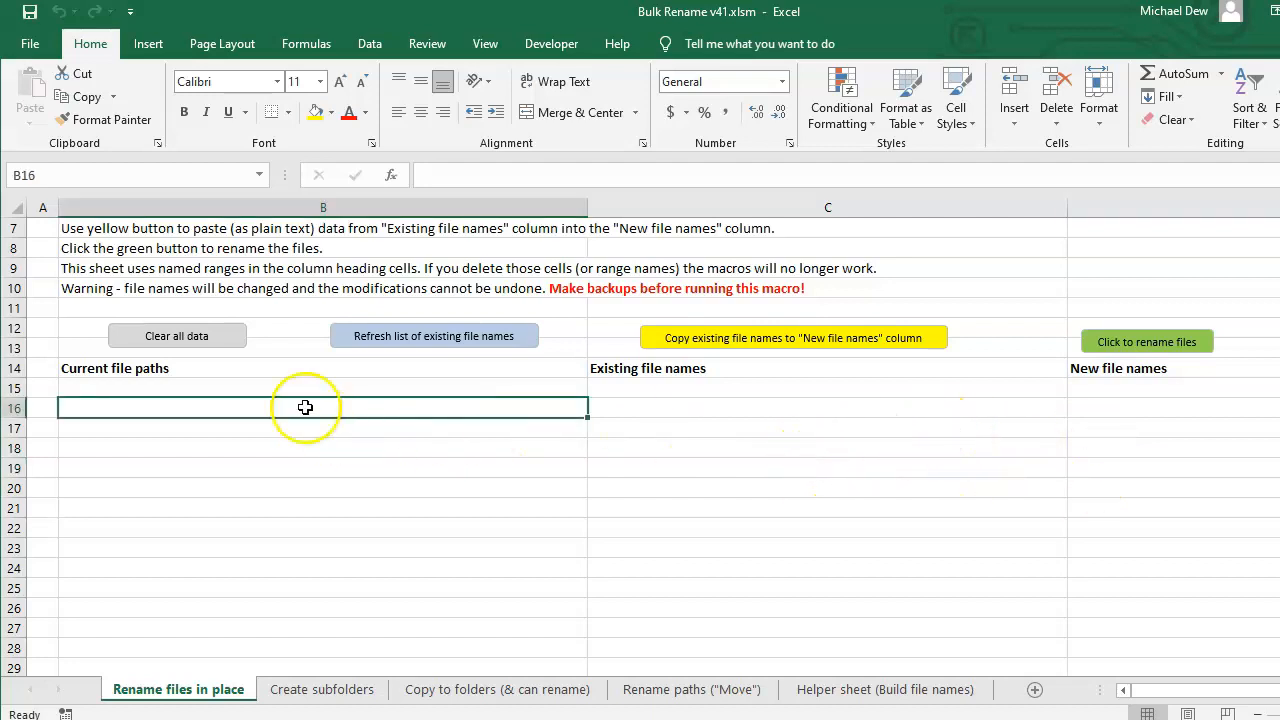
pyautogui.moveTo(207, 389); pyautogui.dragTo(198, 615)
pyautogui.moveTo(635, 390); pyautogui.dragTo(620, 634)
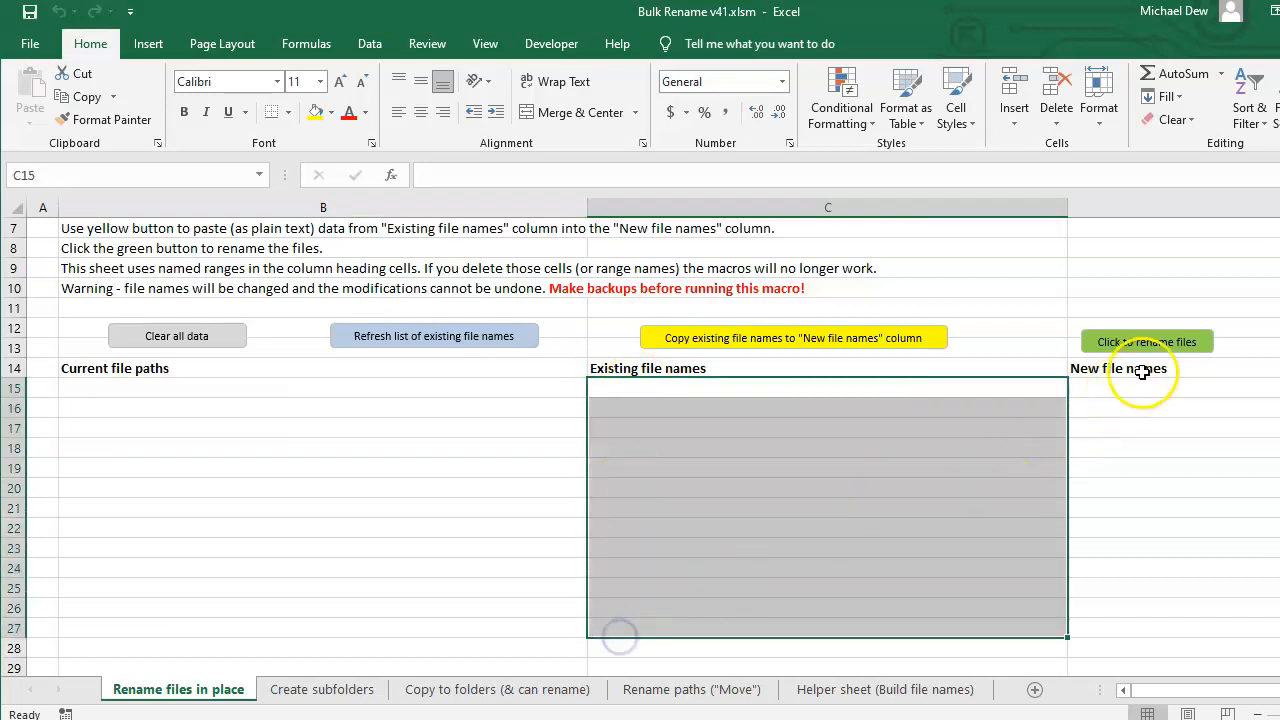
pyautogui.moveTo(1110, 388); pyautogui.dragTo(1115, 638)
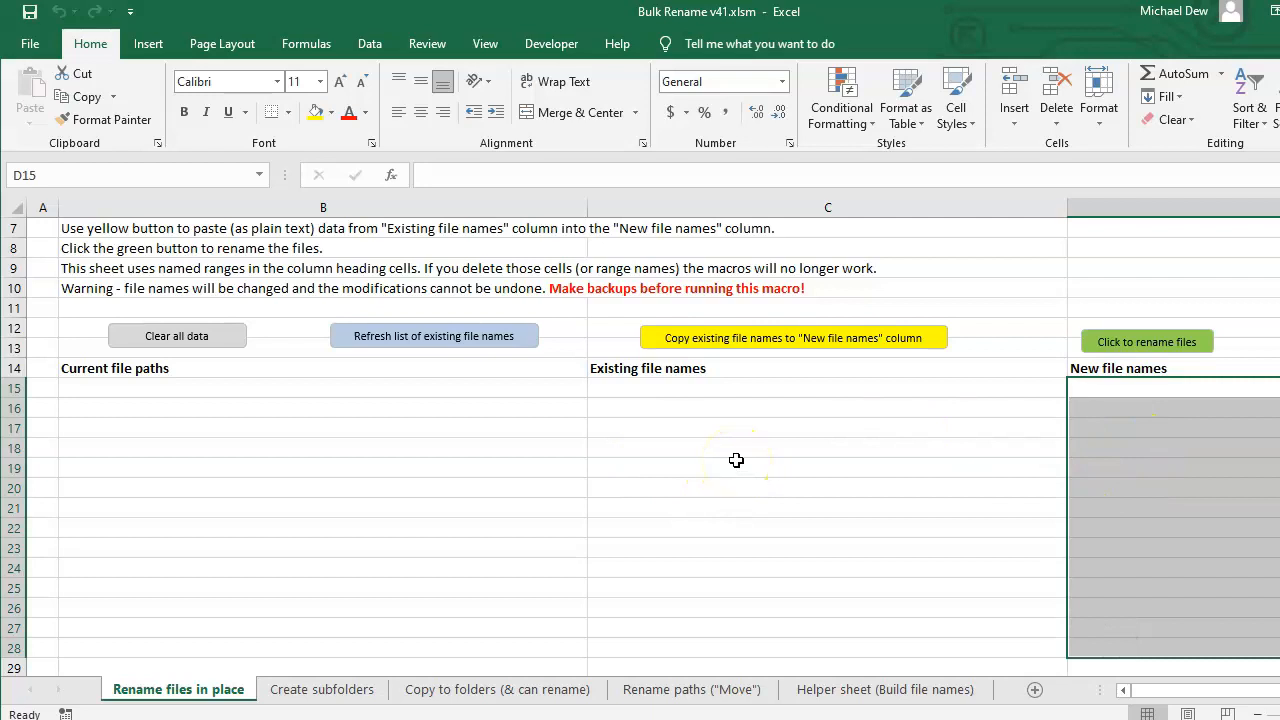
pyautogui.click(292, 542)
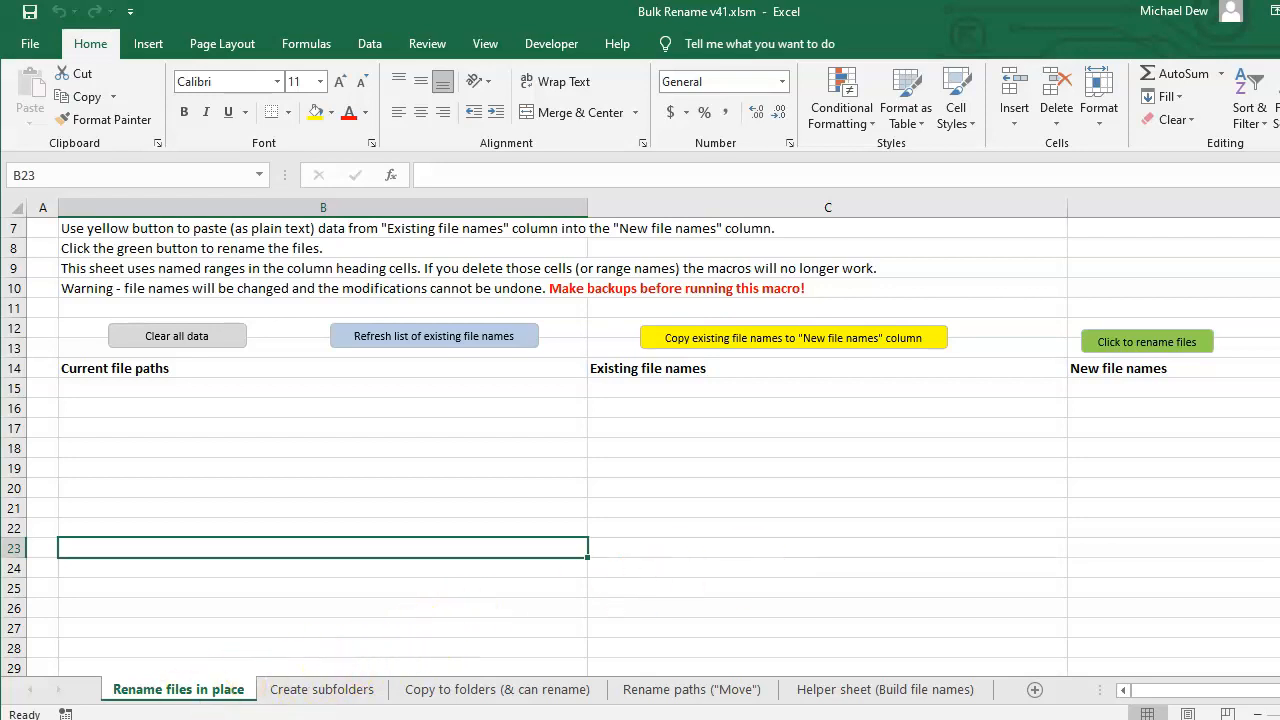
# - Display the "Create subfolders" sheet, and open the "Create folder tree" folder under Documents in File Explorer
pyautogui.click(314, 692)
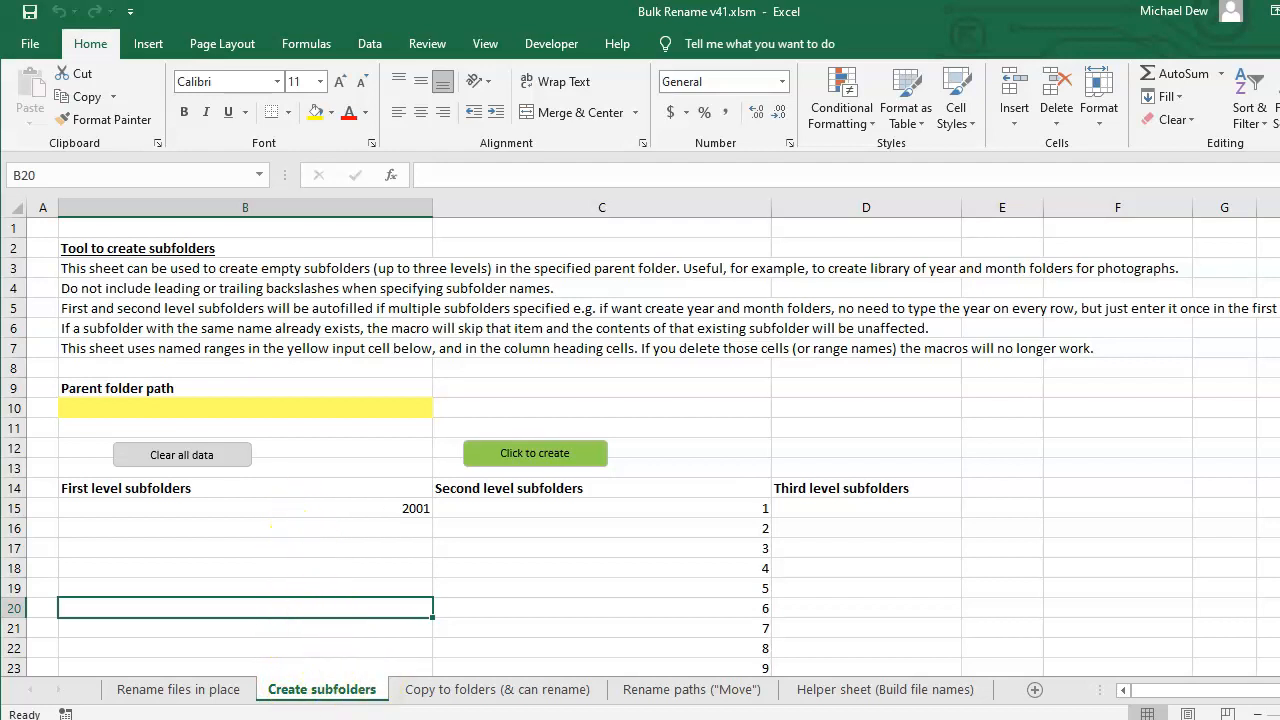
pyautogui.hotkey('alt', 'Tab')
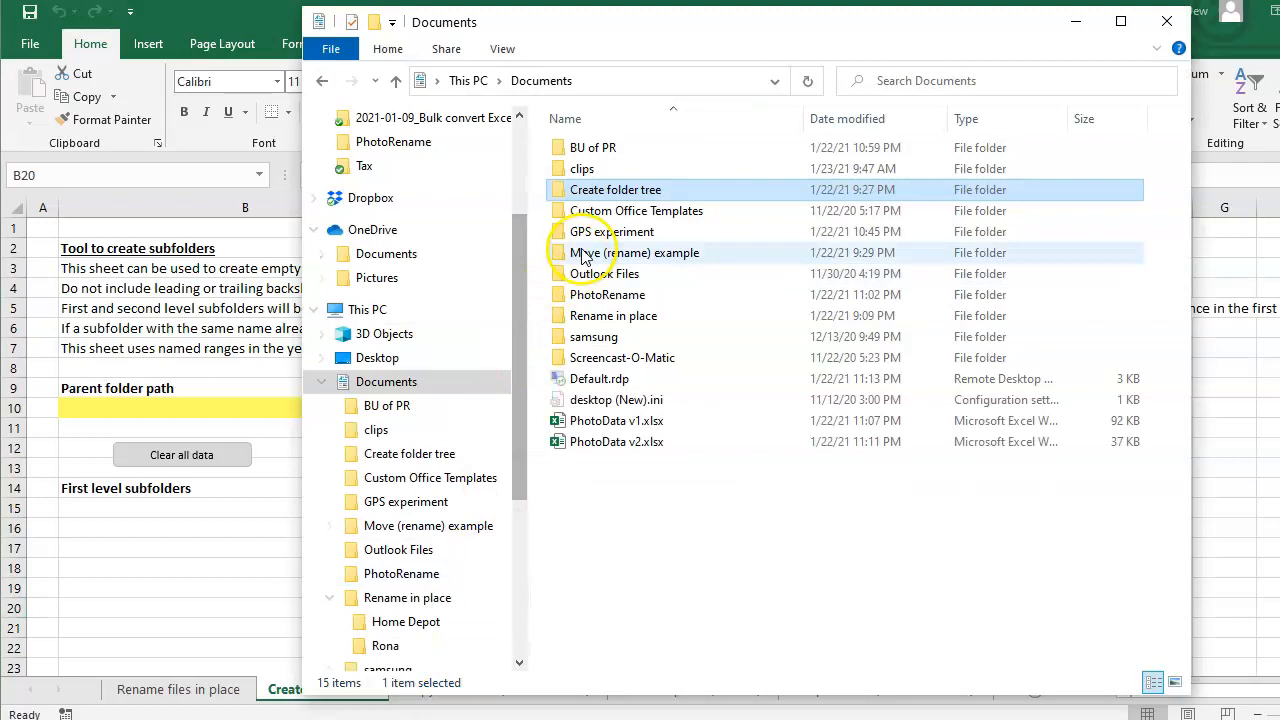
pyautogui.click(614, 192)
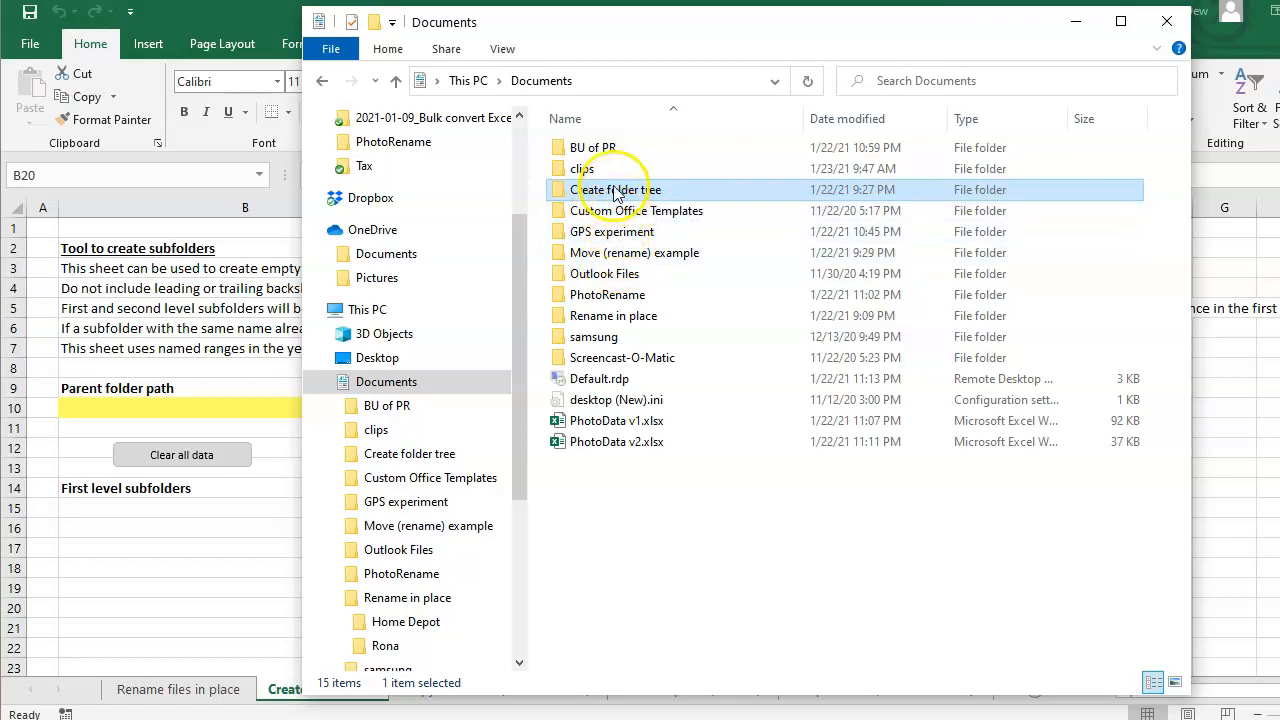
pyautogui.doubleClick(614, 192)
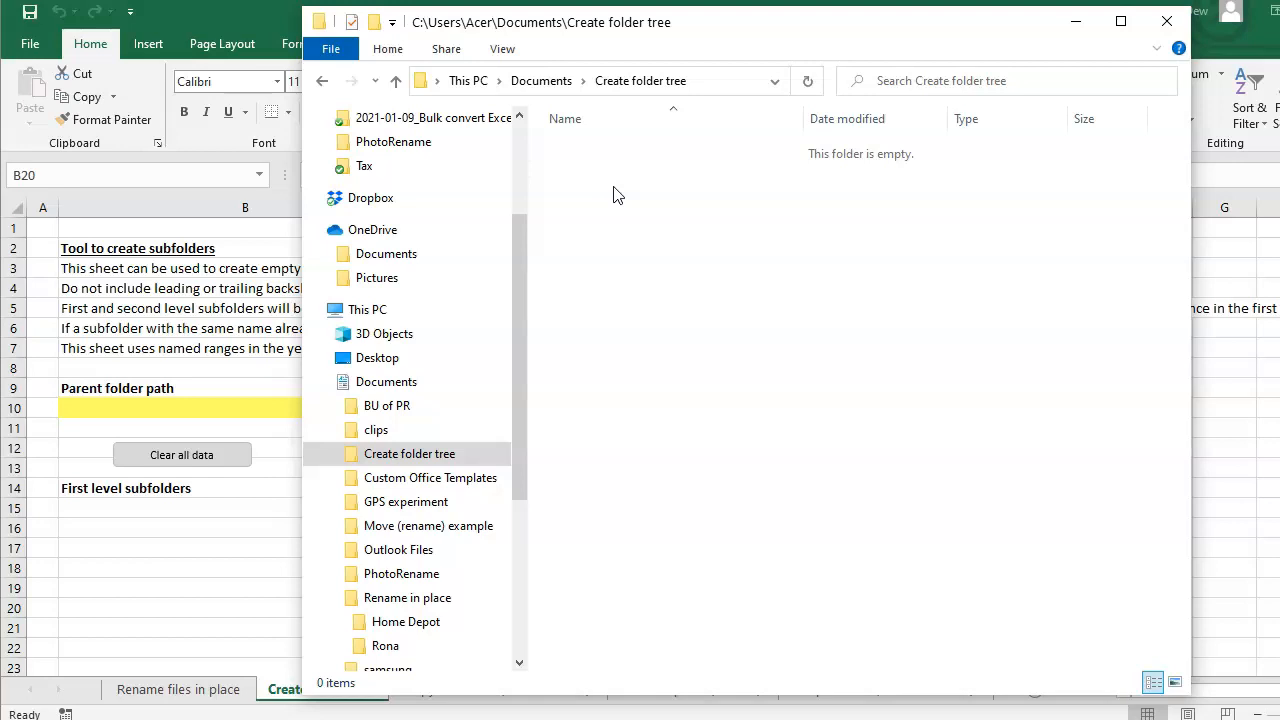
# - Create a folder named 2001 in the "Create folder tree" folder
pyautogui.rightClick(614, 194)
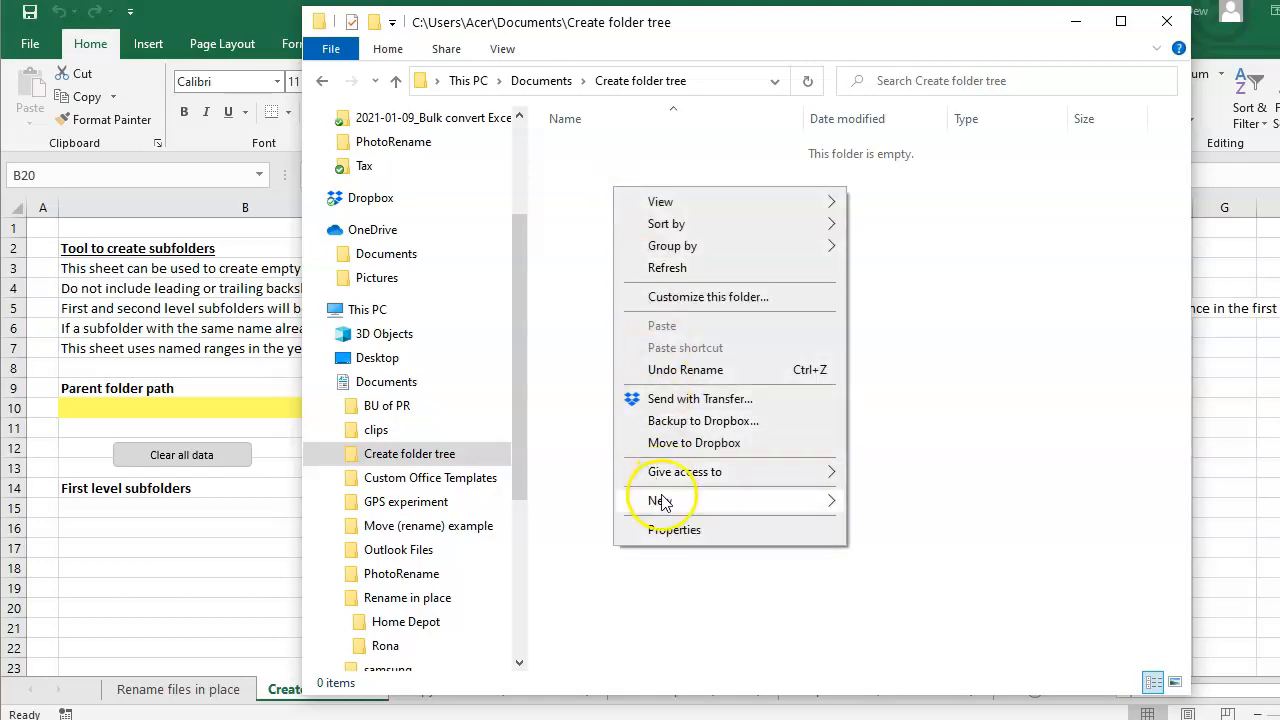
pyautogui.moveTo(663, 501)
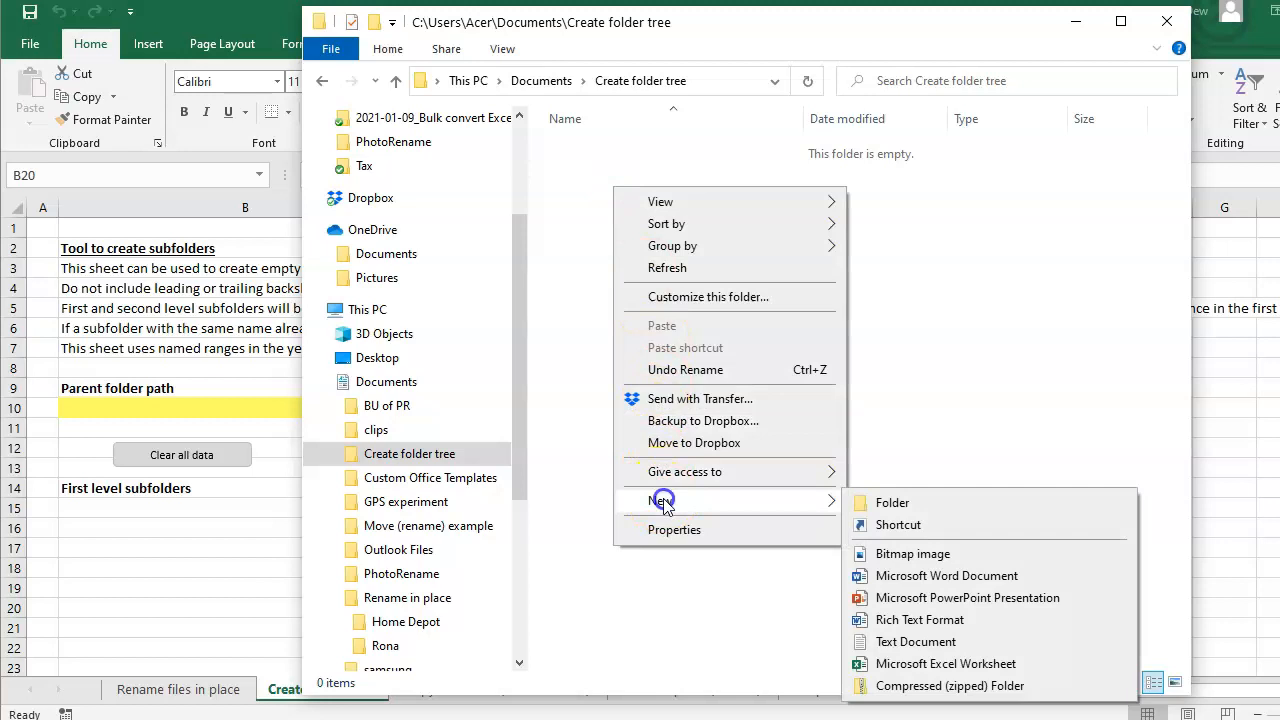
pyautogui.click(895, 509)
pyautogui.write('2001')
pyautogui.press('Return')
# - Create two subfolders named 1 and 2 inside the 2001 folder
pyautogui.doubleClick(593, 148)
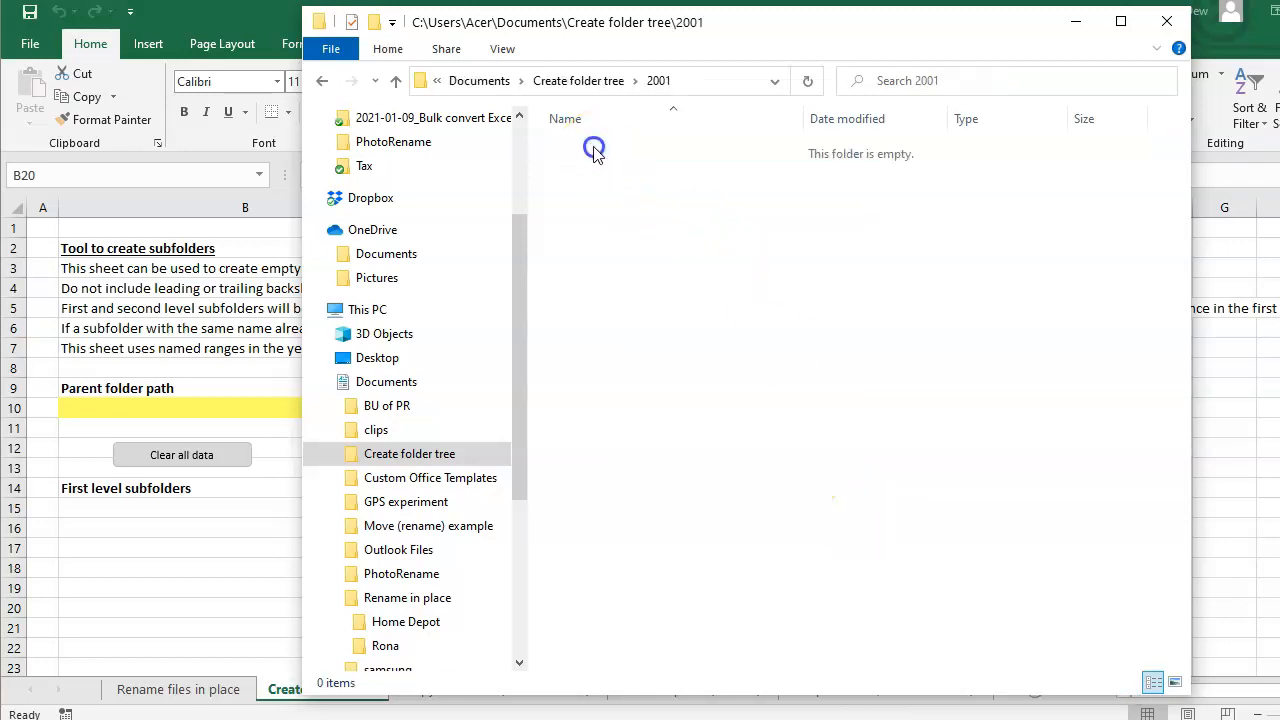
pyautogui.rightClick(601, 210)
pyautogui.moveTo(720, 533)
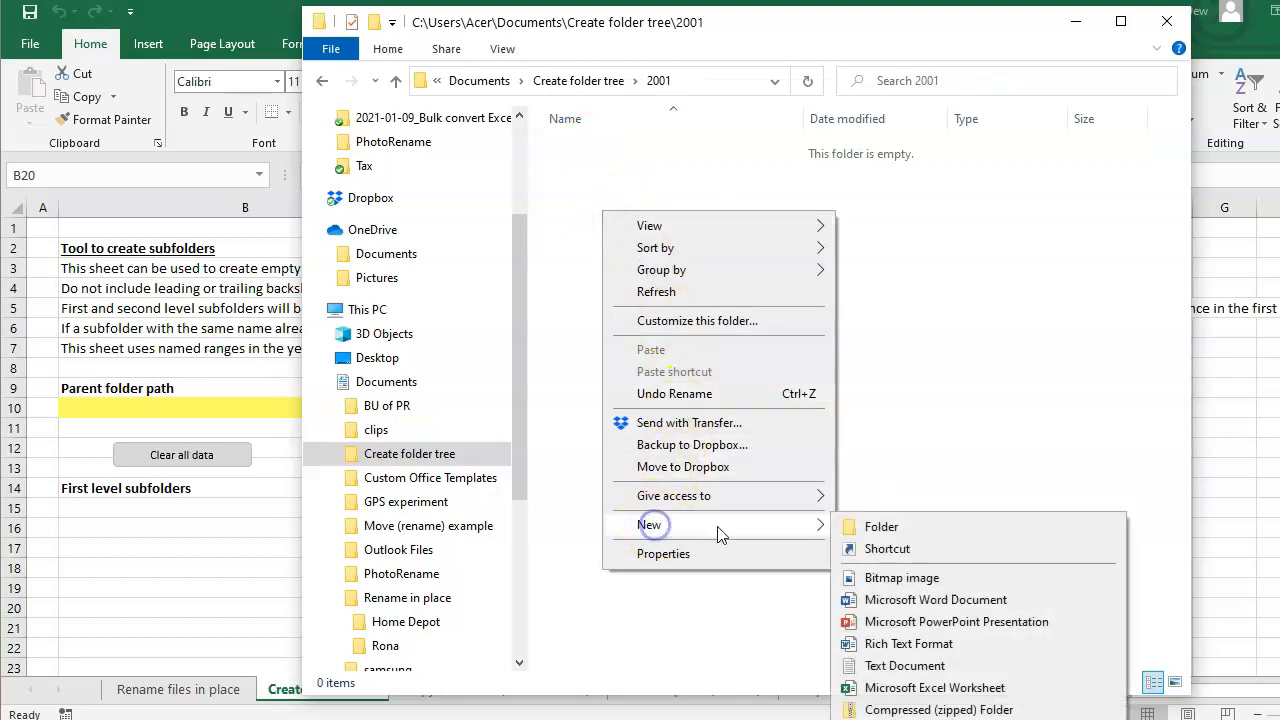
pyautogui.click(885, 527)
pyautogui.write('1')
pyautogui.press('Return')
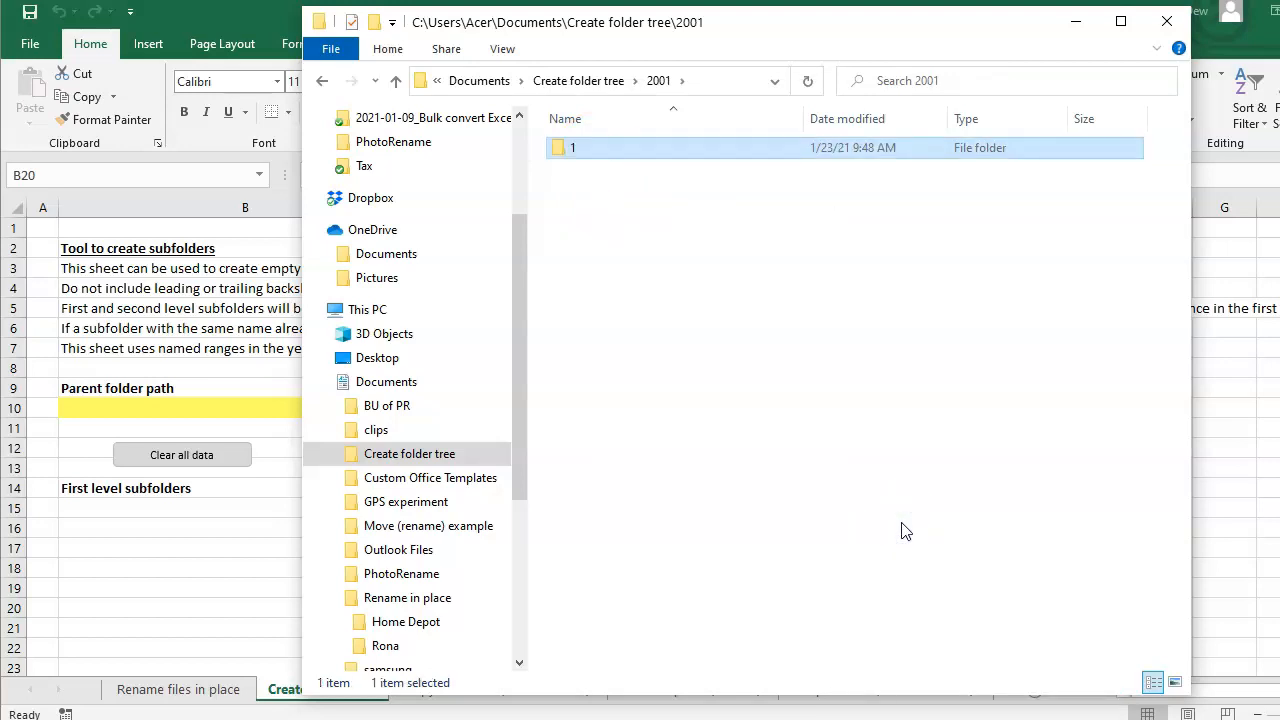
pyautogui.rightClick(611, 266)
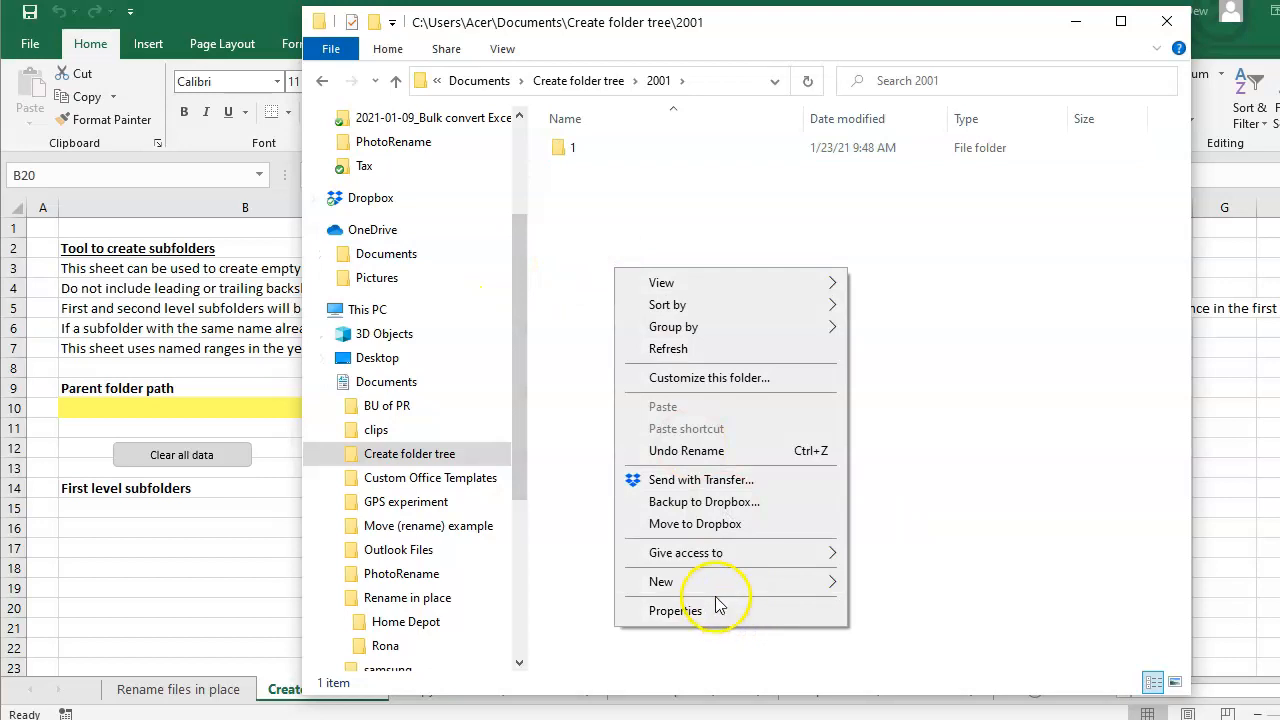
pyautogui.moveTo(716, 581)
pyautogui.click(905, 580)
pyautogui.write('2')
pyautogui.press('Return')
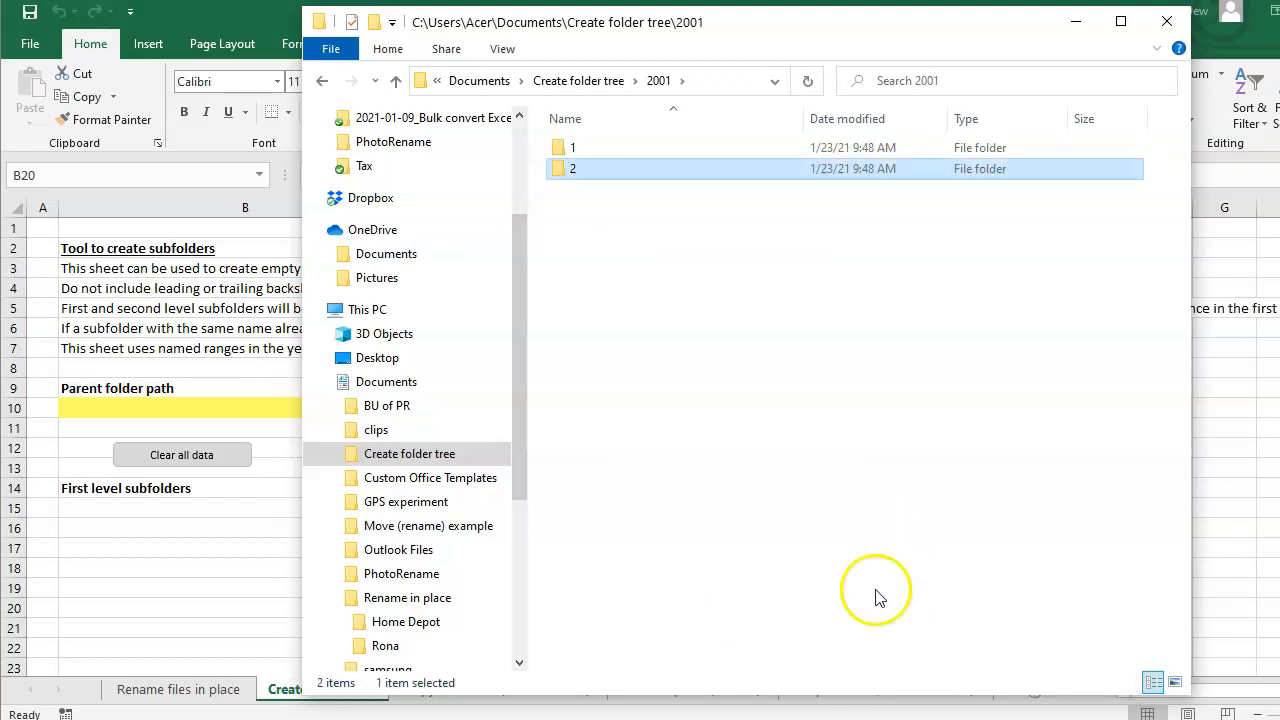
# - Return to the "Create folder tree" folder and create a second folder named 2002 there
pyautogui.click(590, 80)
pyautogui.rightClick(597, 228)
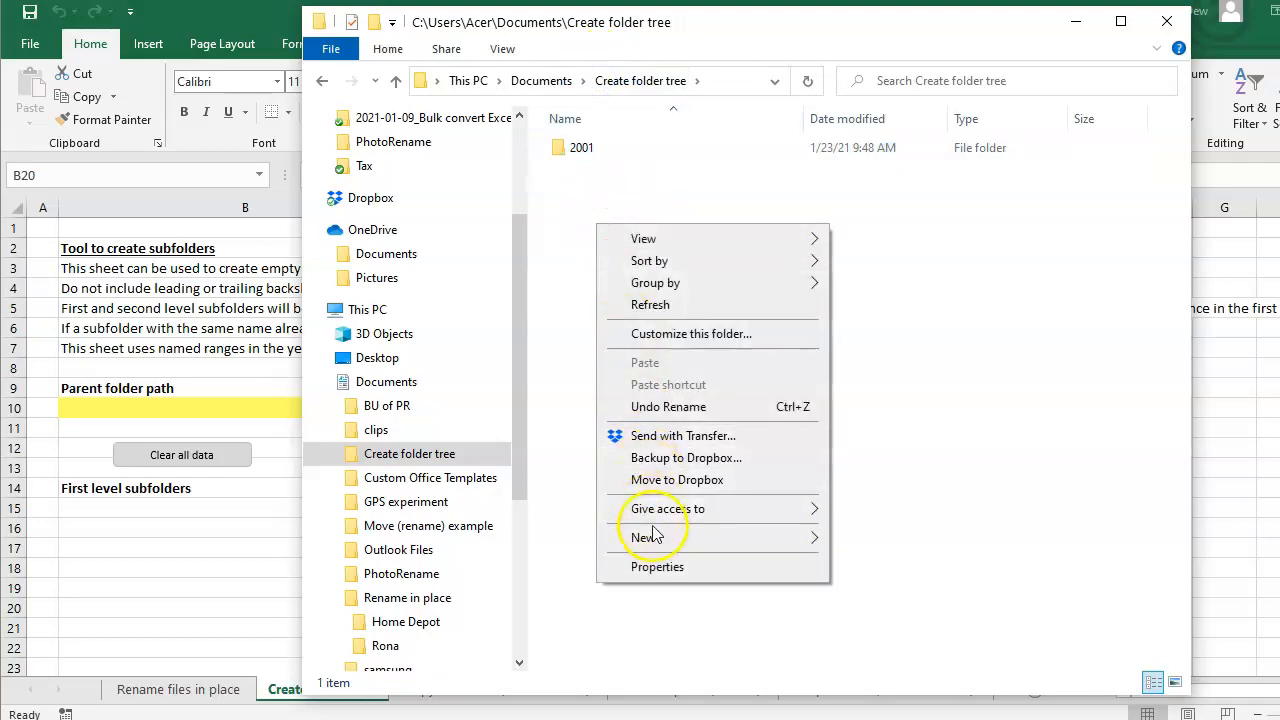
pyautogui.moveTo(749, 537)
pyautogui.click(876, 540)
pyautogui.write('2')
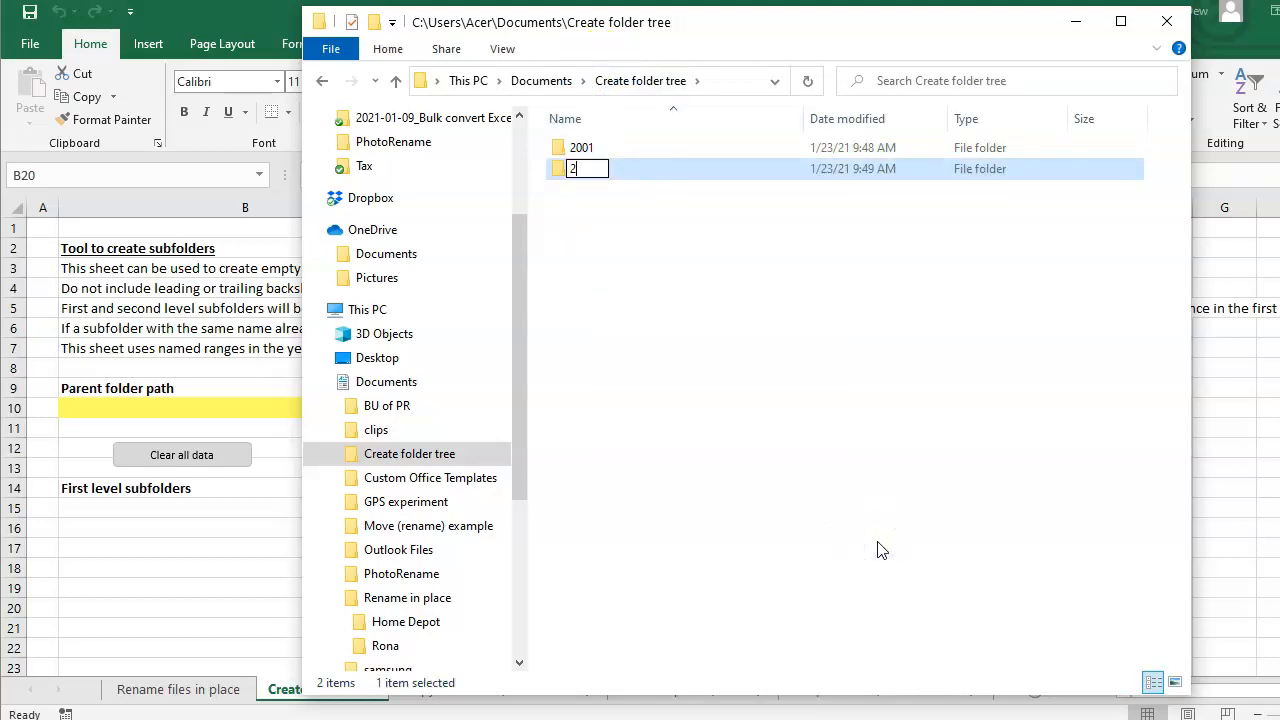
pyautogui.write('002')
pyautogui.press('Return')
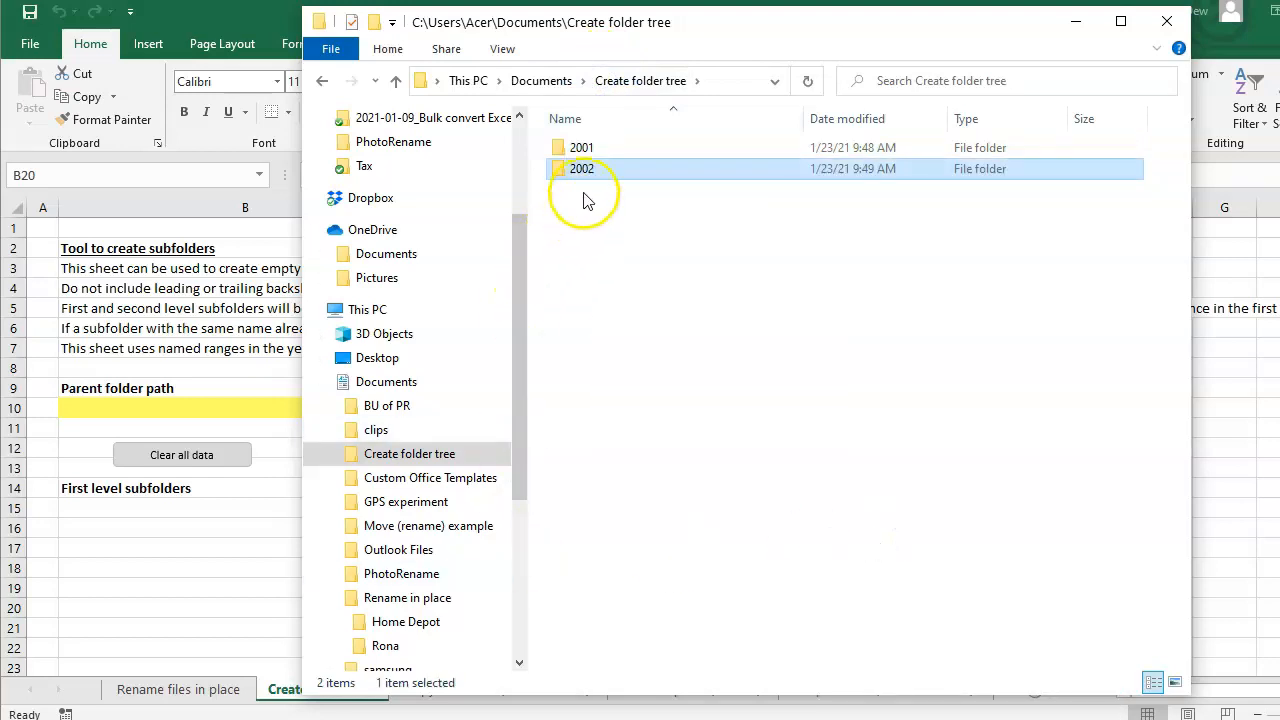
# - Delete the 2001 and 2002 folders from the "Create folder tree" folder
pyautogui.click(582, 148)
pyautogui.hotkey('ctrl', 'a')
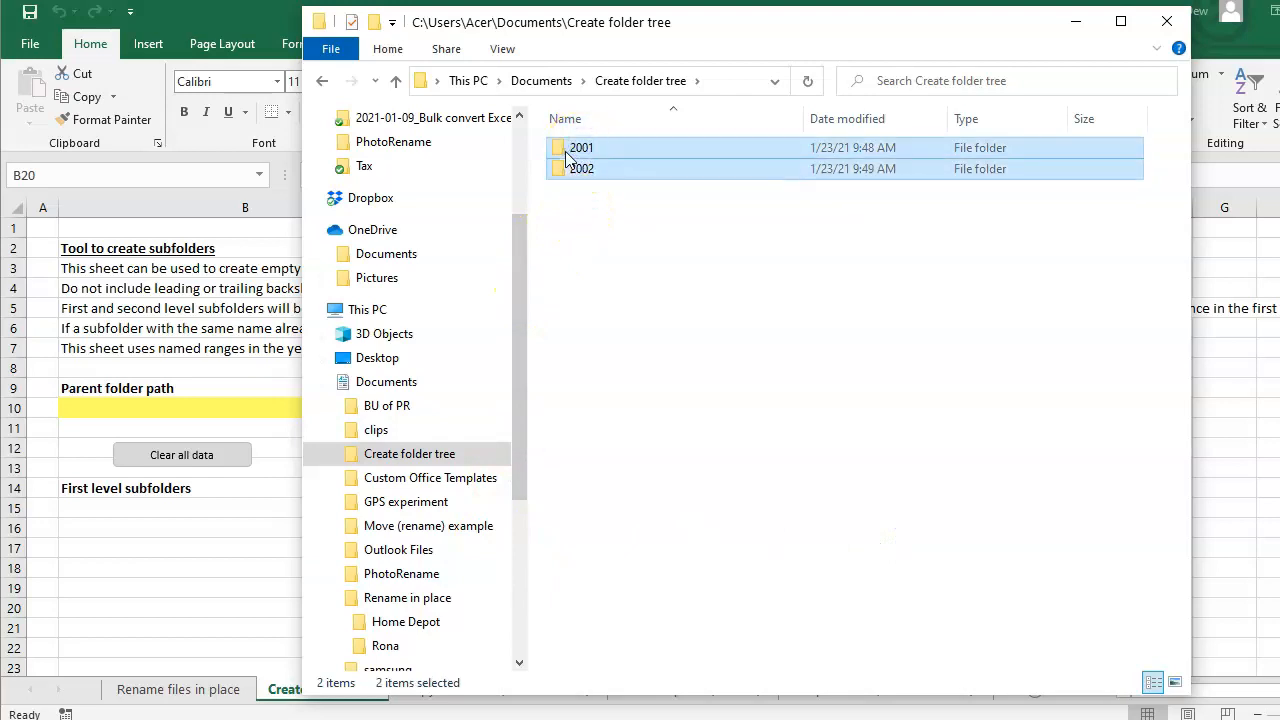
pyautogui.press('Delete')
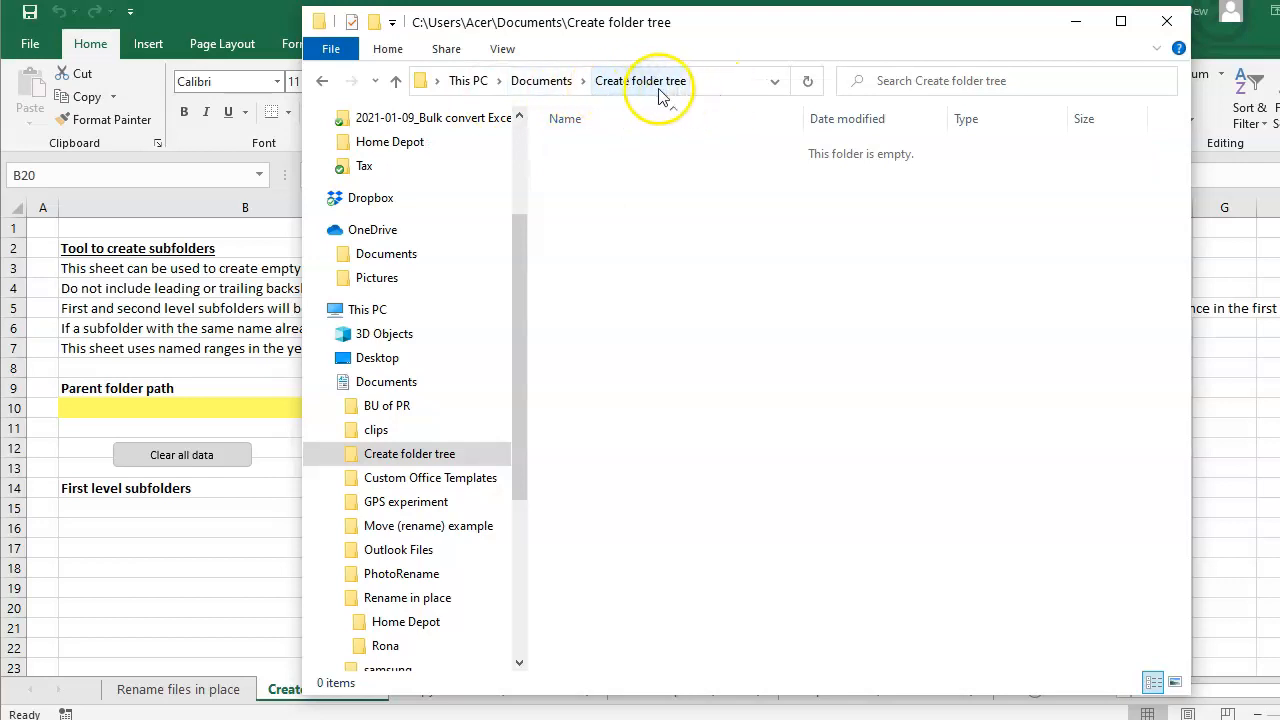
# - Switch back to the workbook in Excel and examine the first and second level subfolder entries on the "Create subfolders" sheet
pyautogui.click(218, 575)
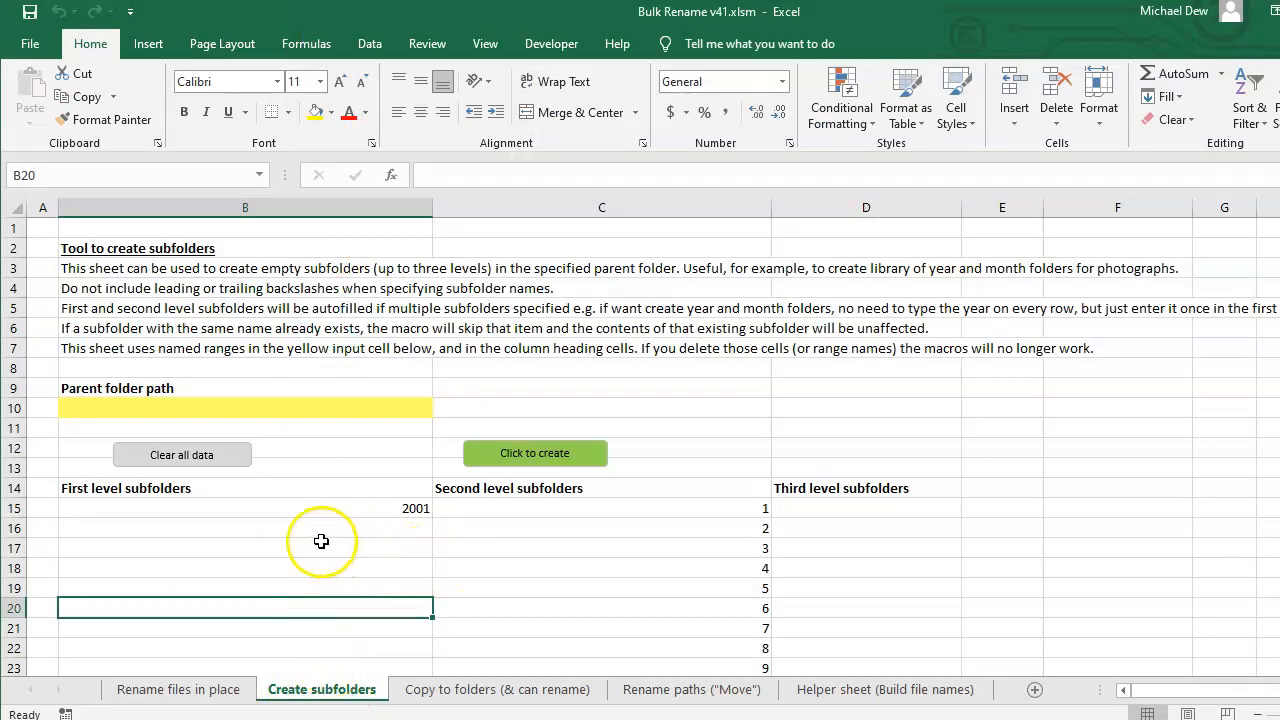
pyautogui.scroll(-2, 465, 521)
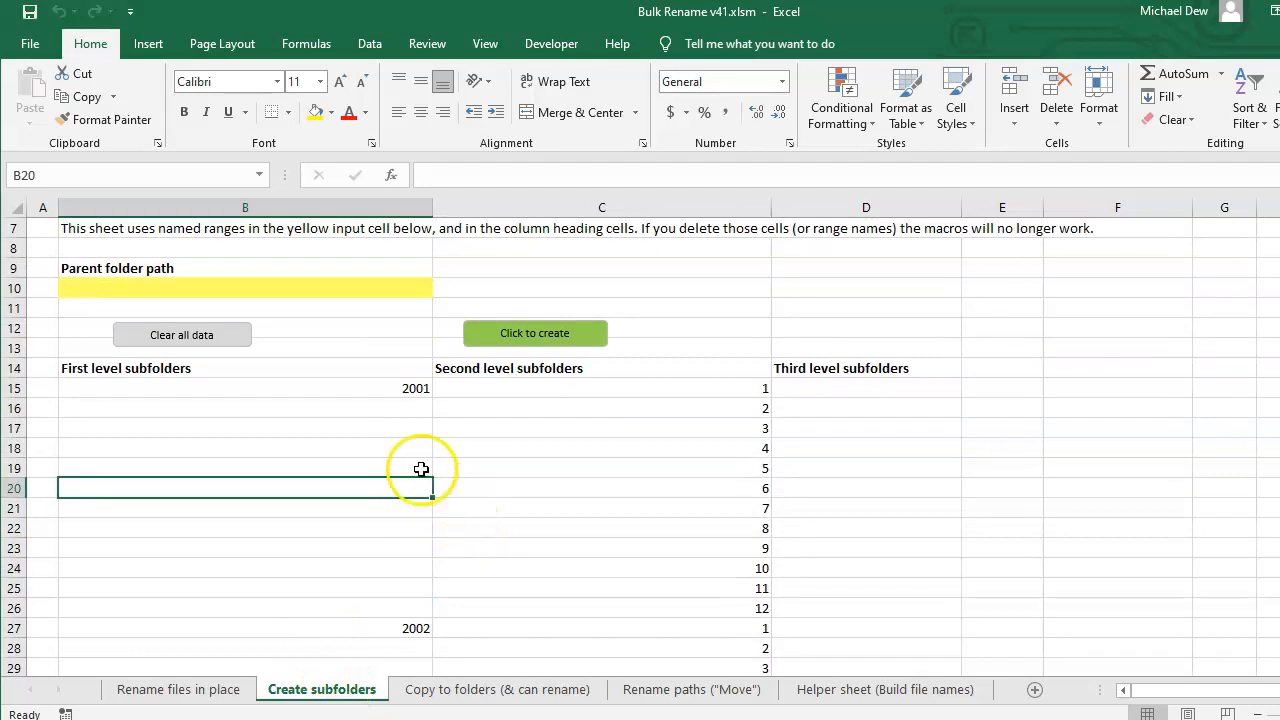
pyautogui.click(397, 390)
pyautogui.click(405, 627)
pyautogui.scroll(-4, 457, 583)
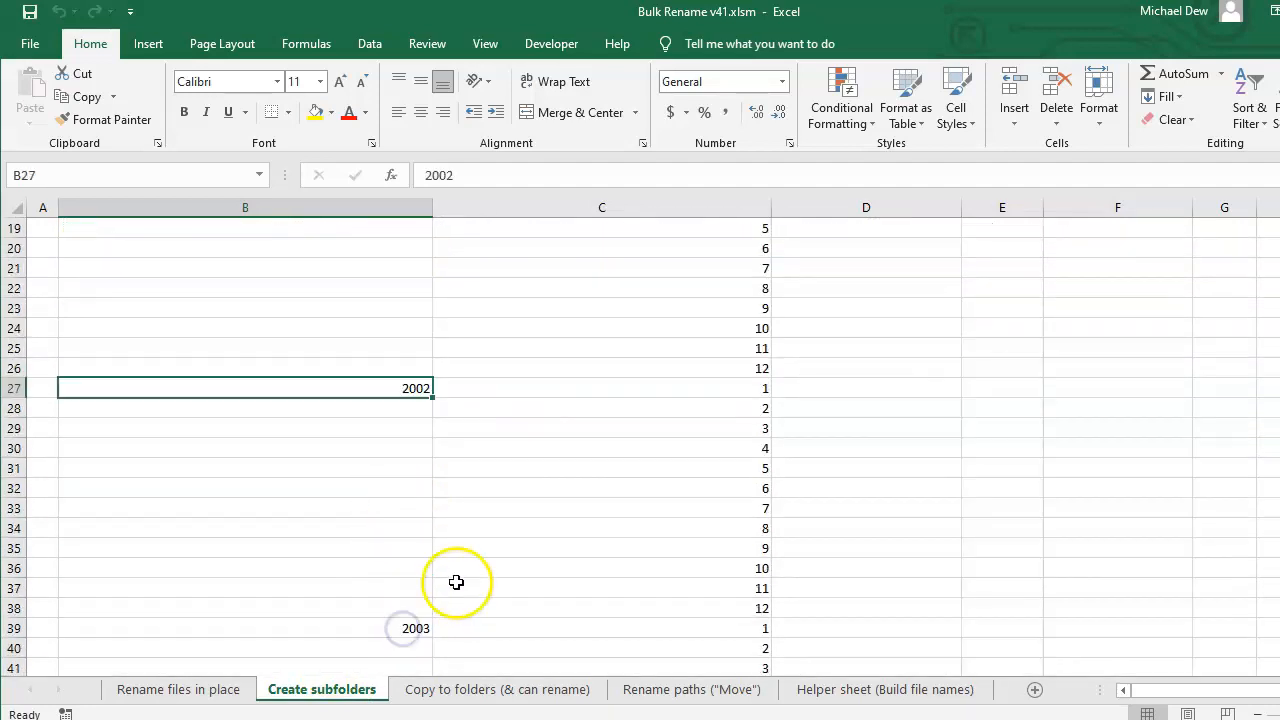
pyautogui.click(408, 628)
pyautogui.scroll(5, 408, 628)
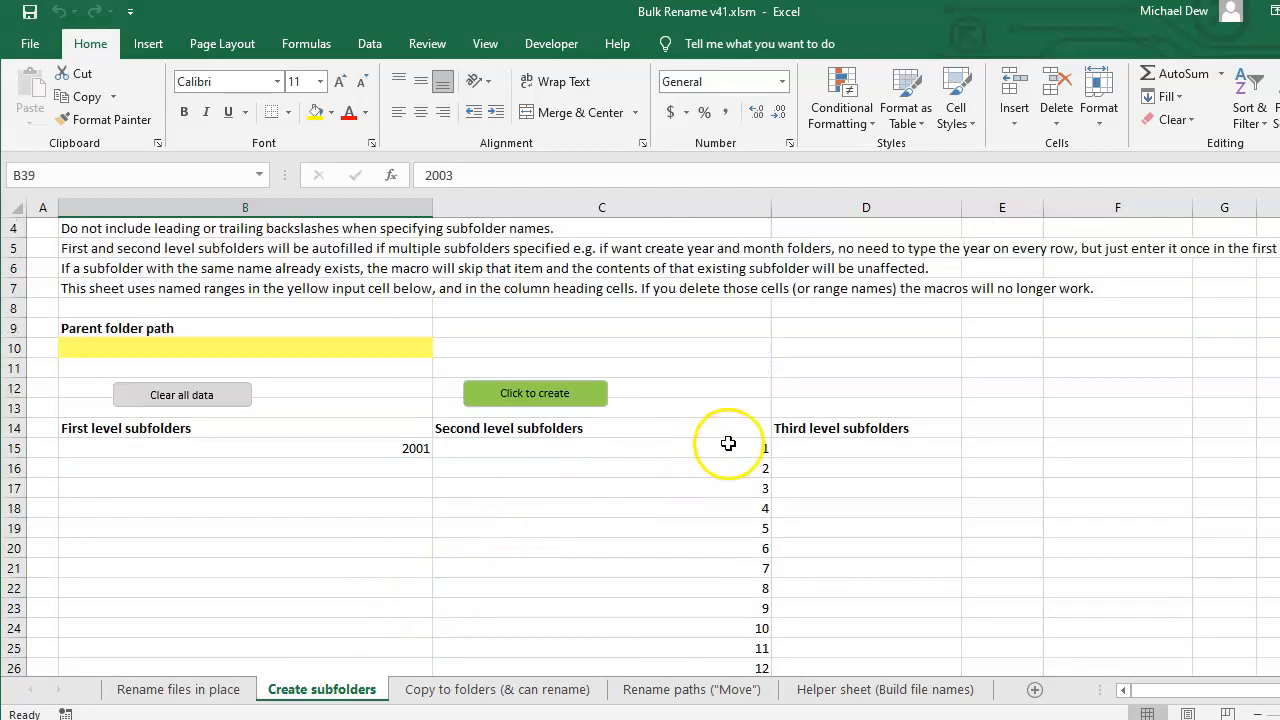
# - Copy the month numbers 1 to 12 listed for 2001 into the second level subfolders column for 2002, starting at C27
pyautogui.moveTo(729, 449); pyautogui.dragTo(760, 668)
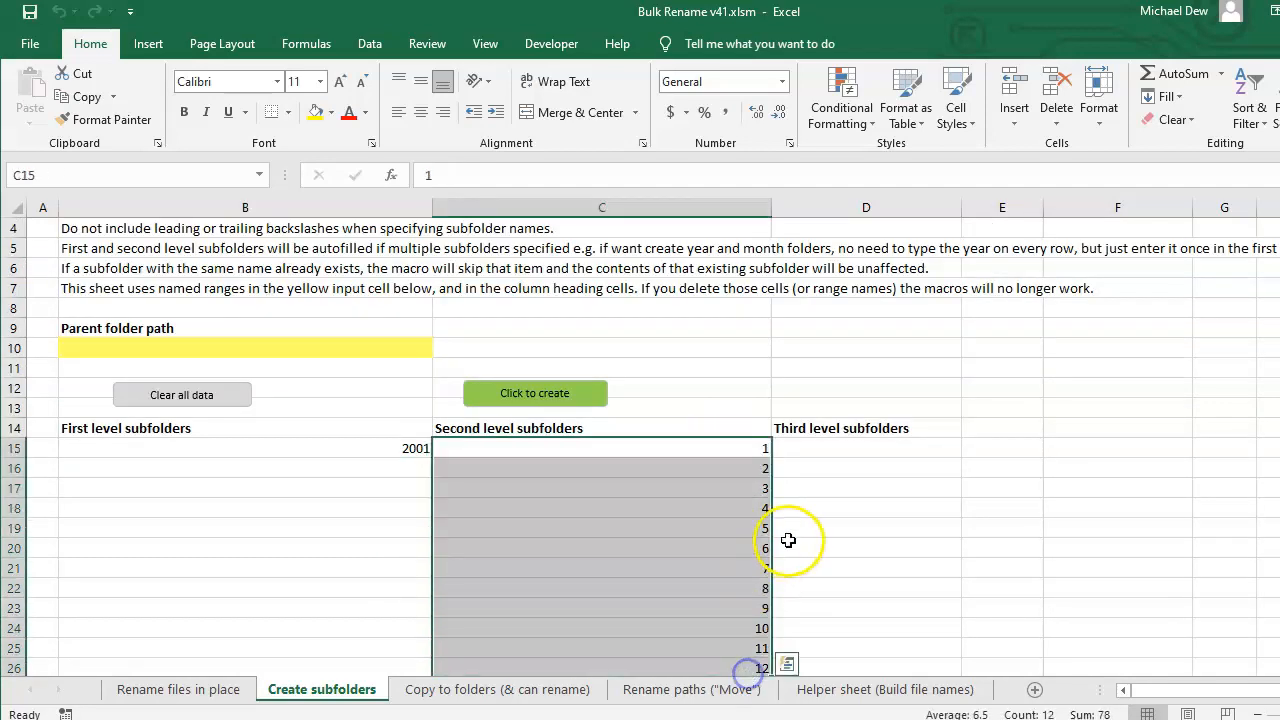
pyautogui.scroll(-1, 780, 540)
pyautogui.hotkey('ctrl', 'c')
pyautogui.scroll(-5, 740, 540)
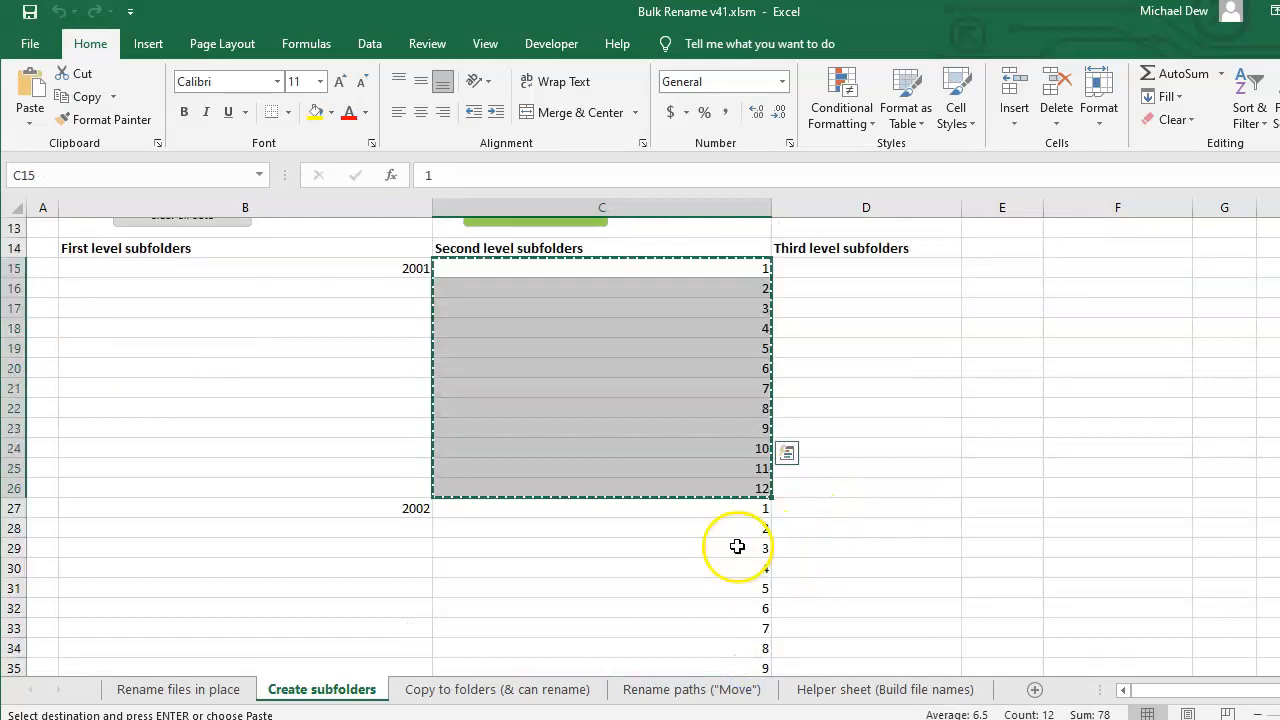
pyautogui.click(680, 324)
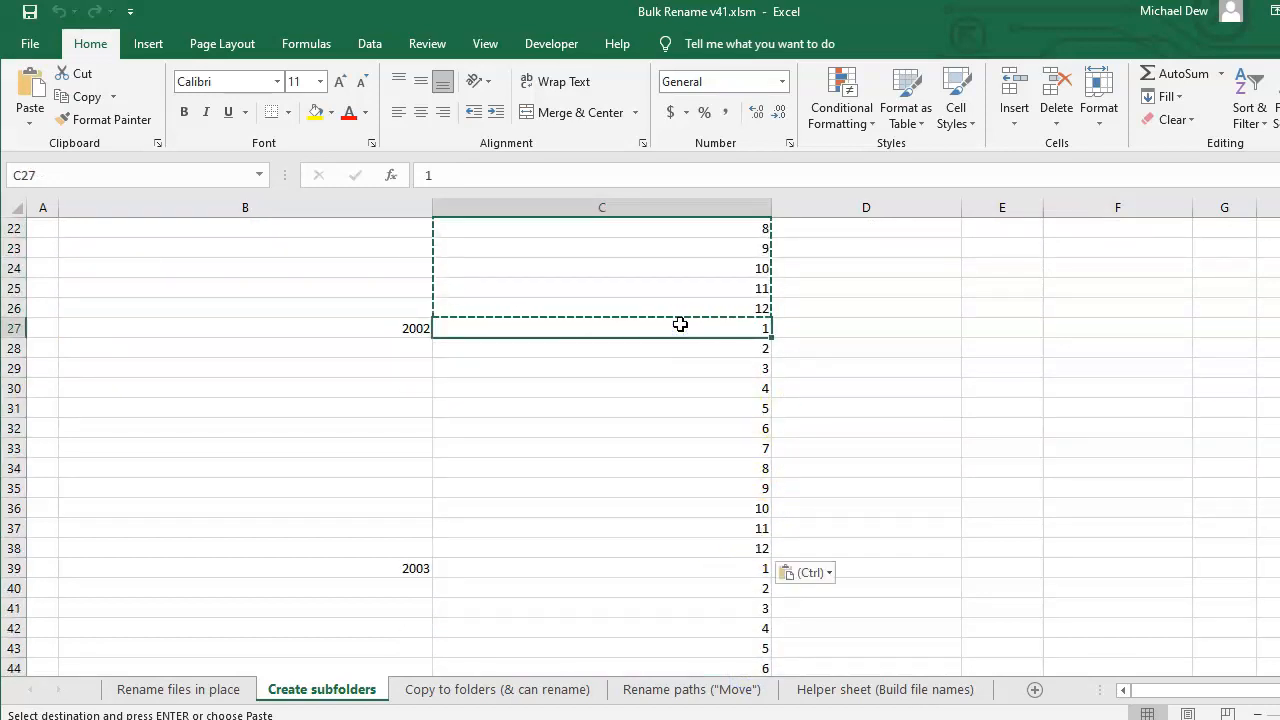
pyautogui.hotkey('ctrl', 'v')
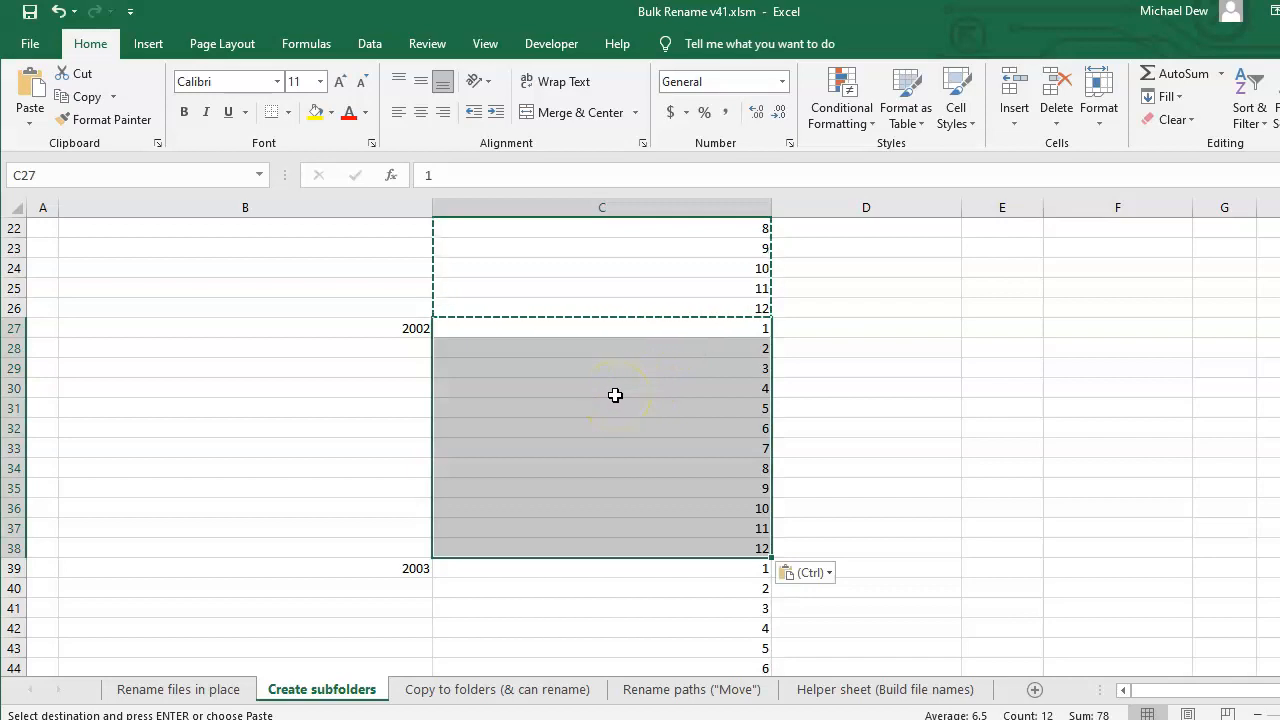
pyautogui.click(585, 405)
# - Examine the first level subfolder cells below 2001 against the month numbers in the second level column
pyautogui.scroll(4, 552, 440)
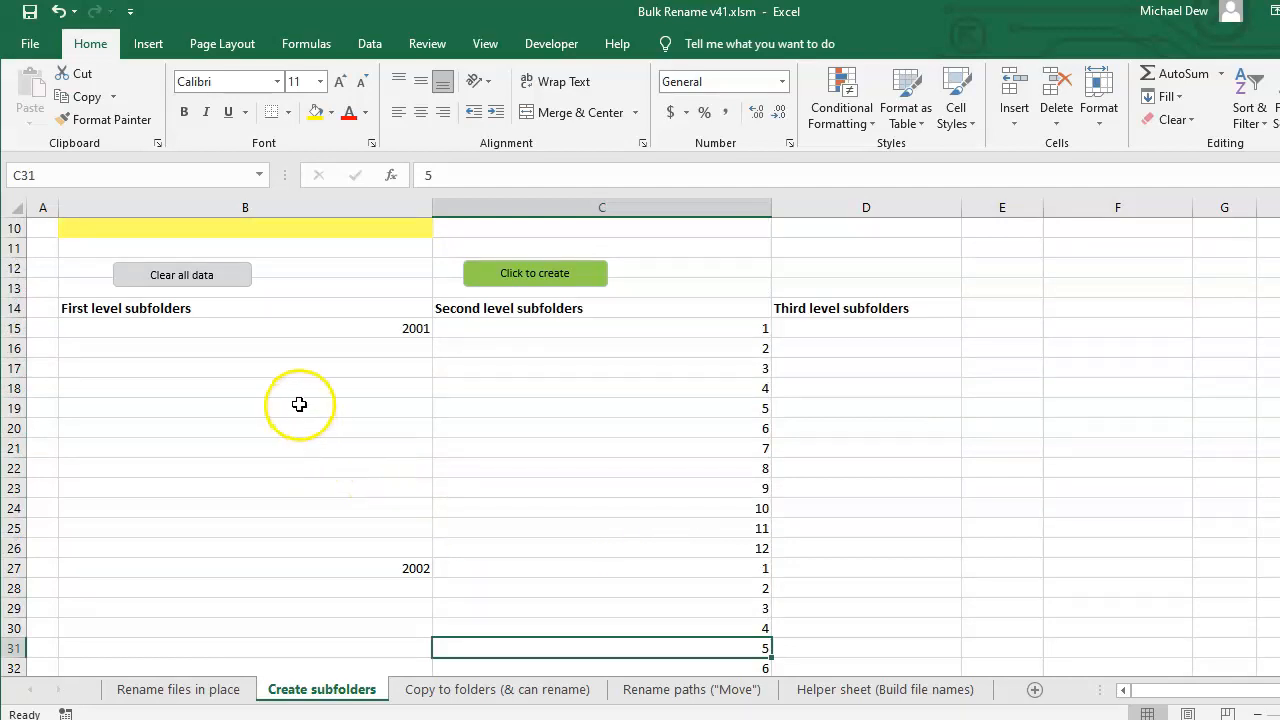
pyautogui.click(393, 346)
pyautogui.moveTo(393, 346); pyautogui.dragTo(386, 543)
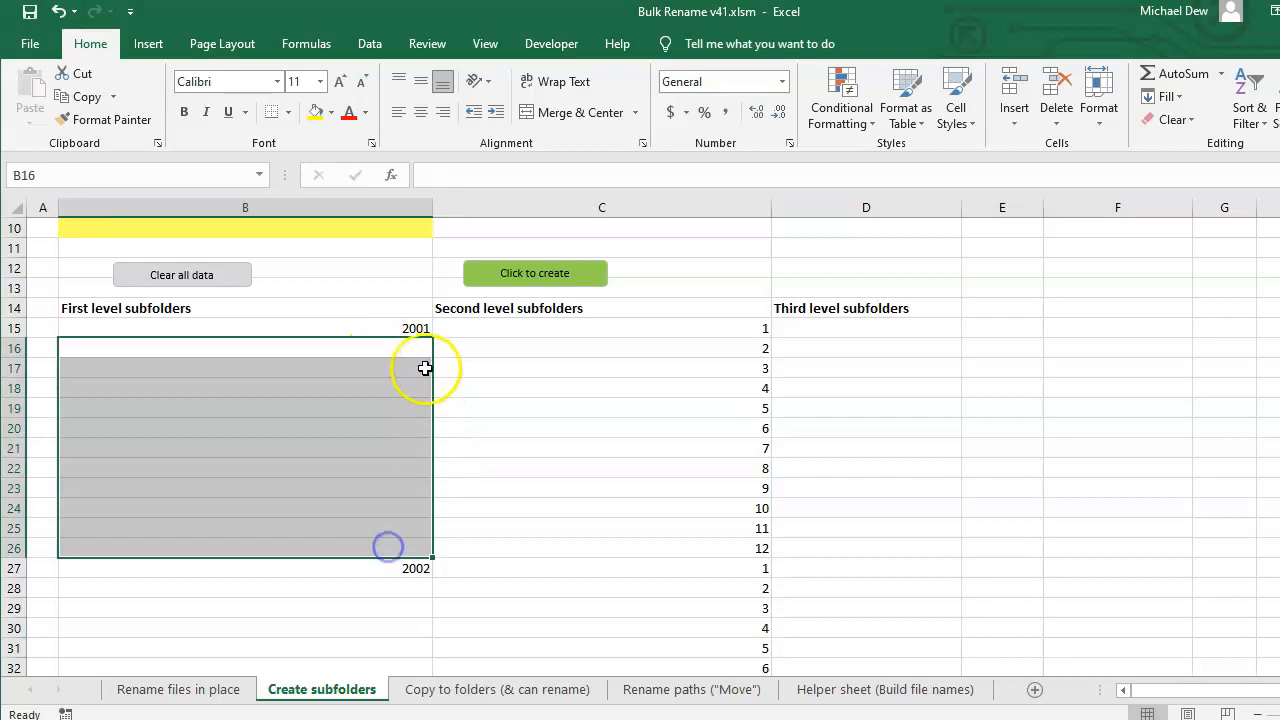
pyautogui.click(366, 363)
pyautogui.click(417, 335)
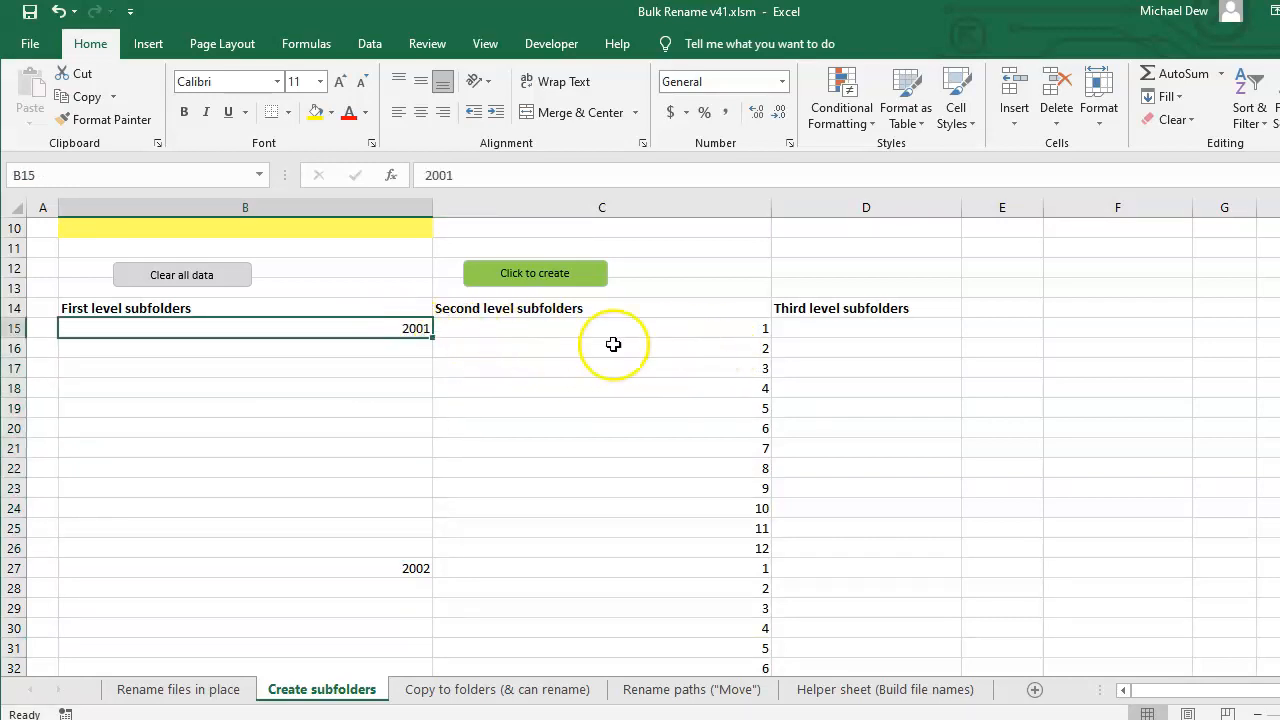
pyautogui.moveTo(720, 354); pyautogui.dragTo(716, 549)
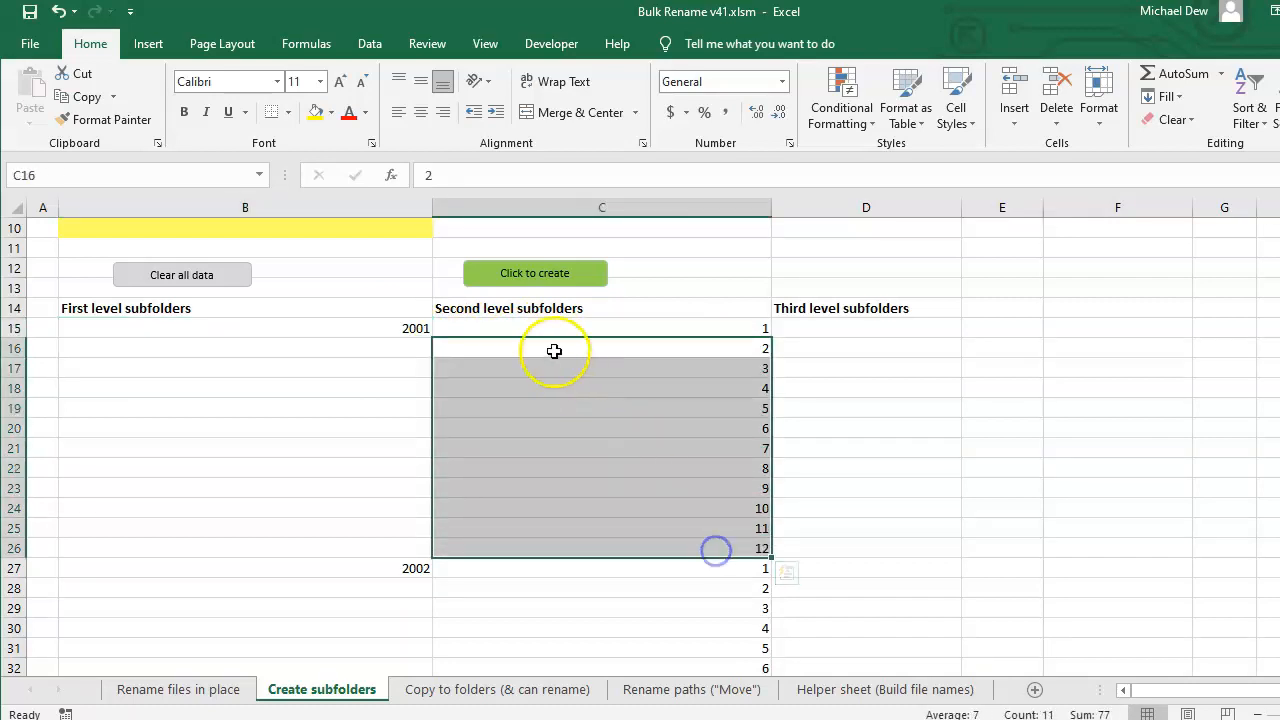
pyautogui.moveTo(380, 356); pyautogui.dragTo(374, 551)
pyautogui.click(610, 456)
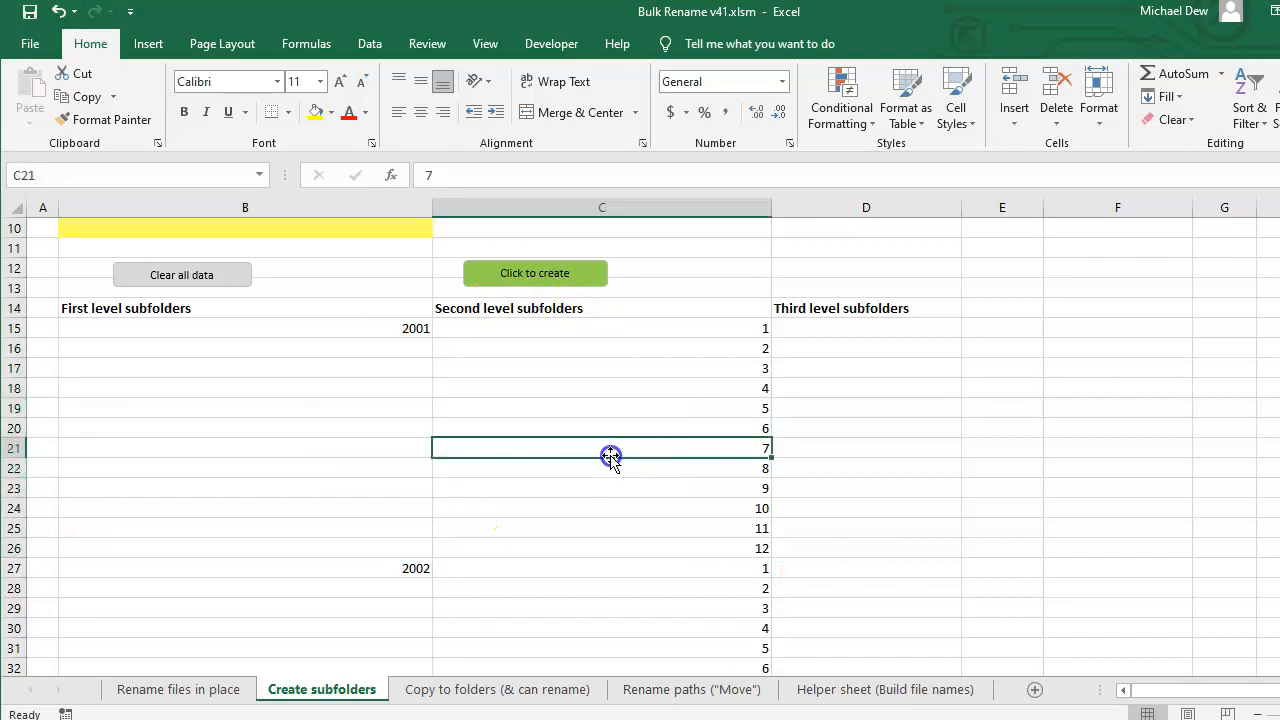
# - Examine the third level subfolders column down to the entry for month 2 of 2010, and return to the parent folder path area
pyautogui.click(826, 390)
pyautogui.scroll(-5, 875, 418)
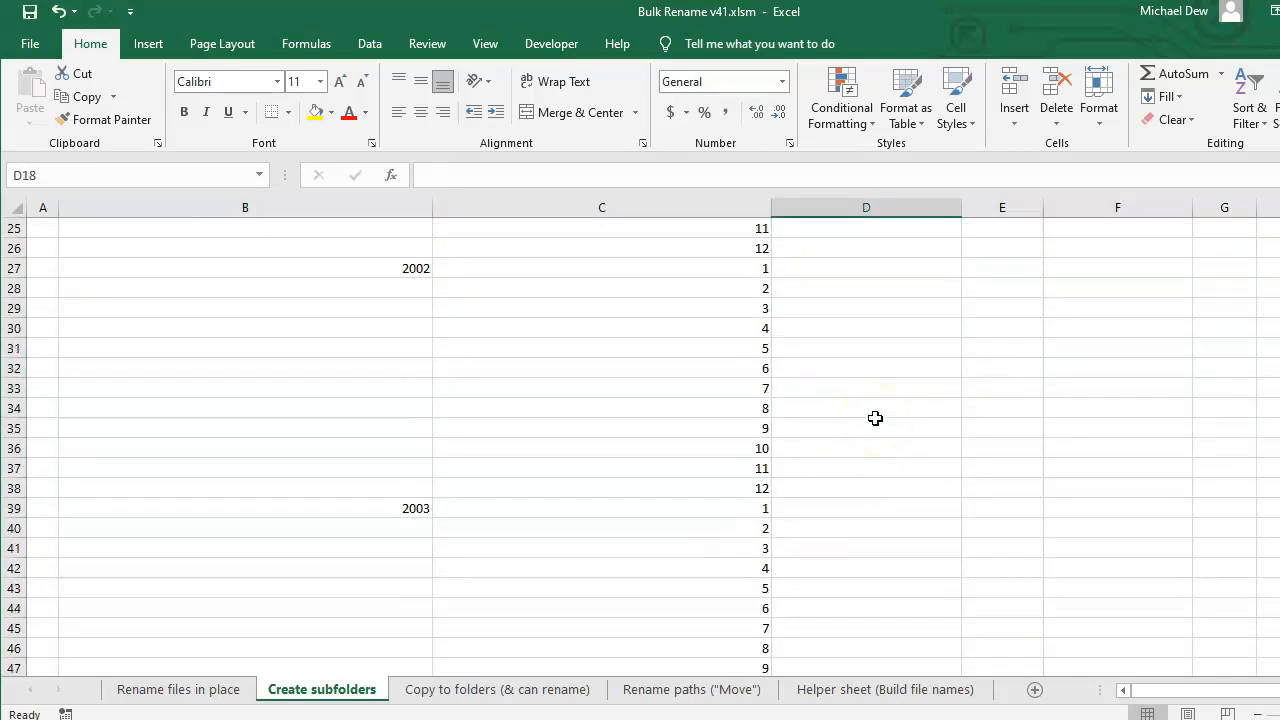
pyautogui.scroll(-20, 875, 418)
pyautogui.scroll(-7, 875, 418)
pyautogui.click(828, 468)
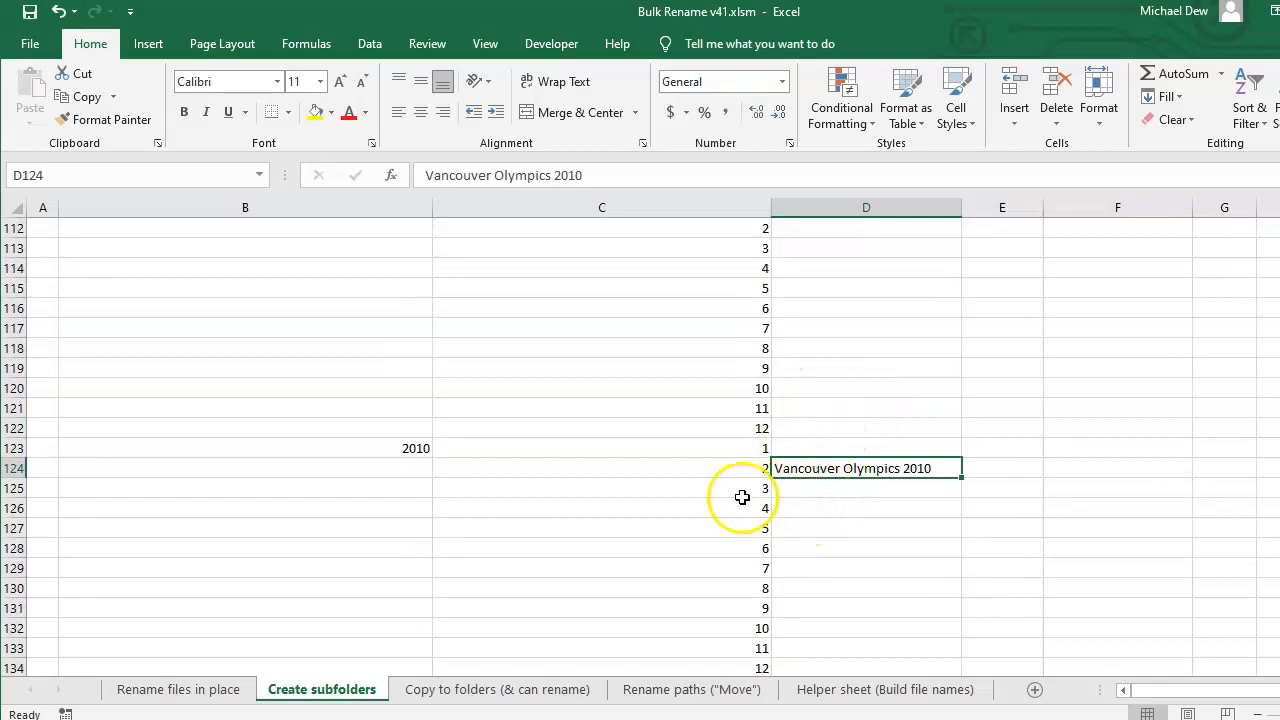
pyautogui.scroll(14, 686, 449)
pyautogui.scroll(5, 687, 448)
pyautogui.scroll(17, 687, 448)
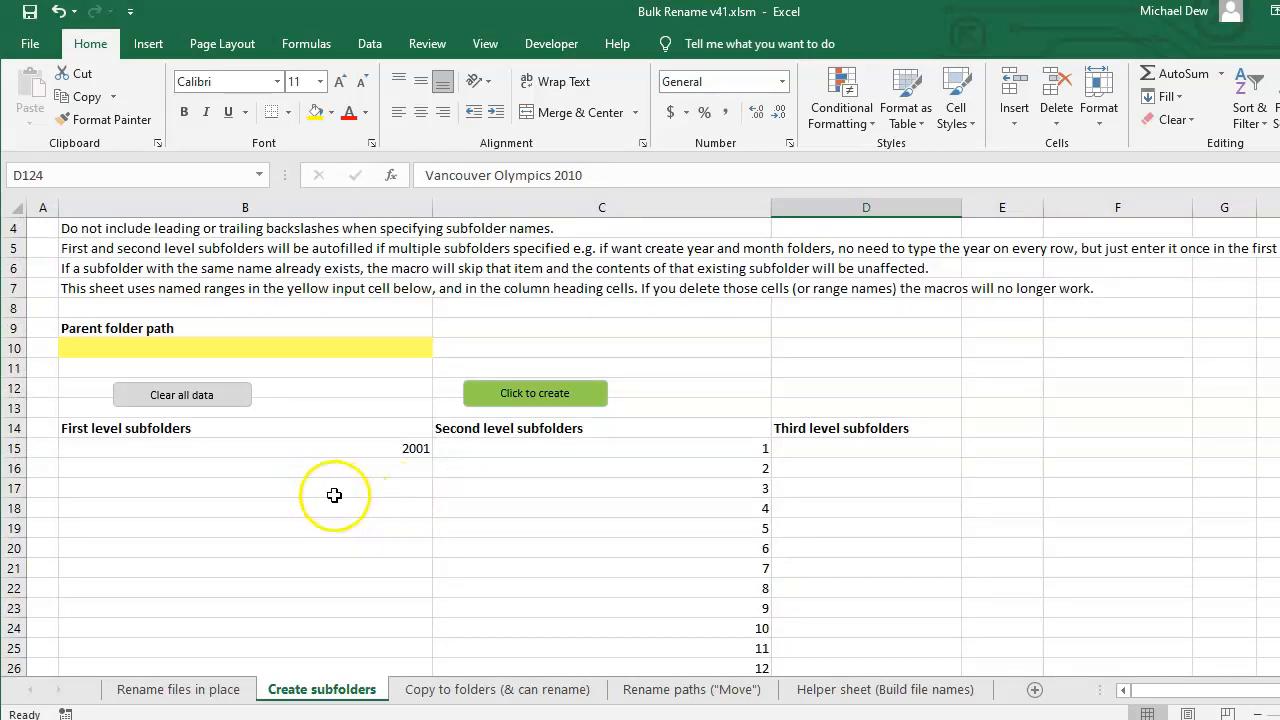
# - Copy the "Create folder tree" folder's path from File Explorer and enter C:\Users\Acer\Documents\Create folder tree as the parent folder path in Excel
pyautogui.click(118, 348)
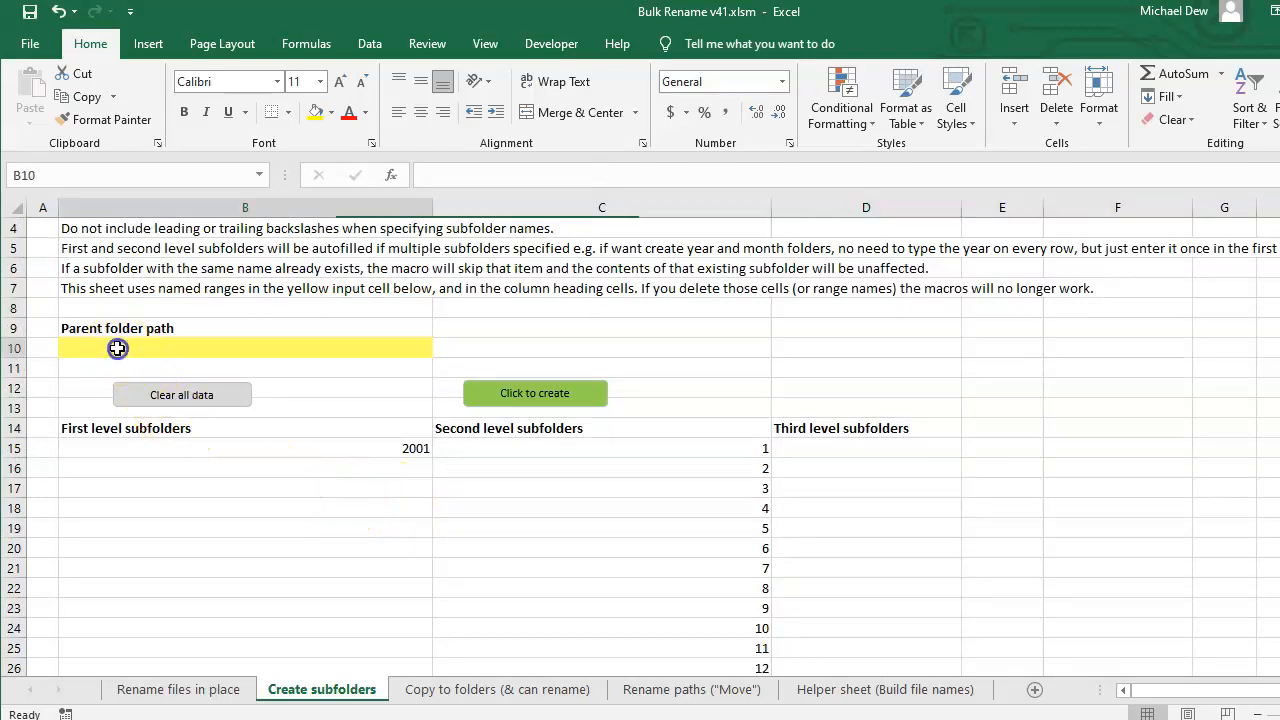
pyautogui.hotkey('alt', 'Tab')
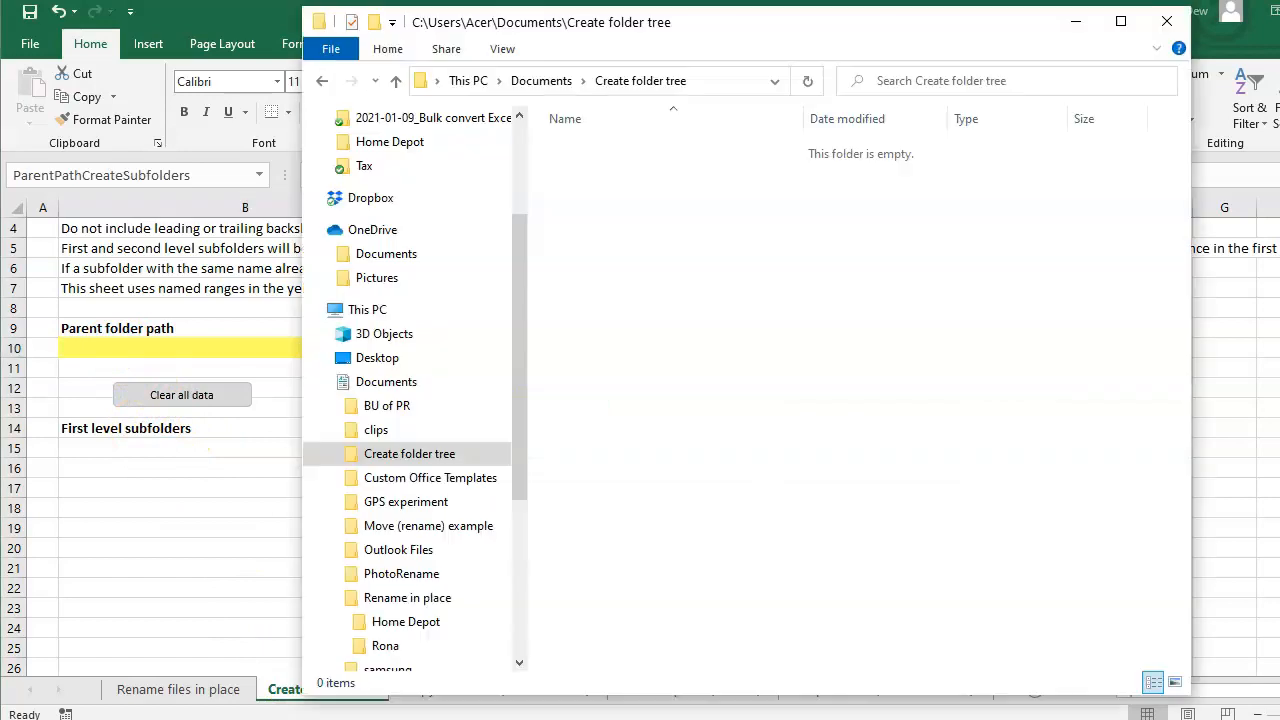
pyautogui.click(731, 84)
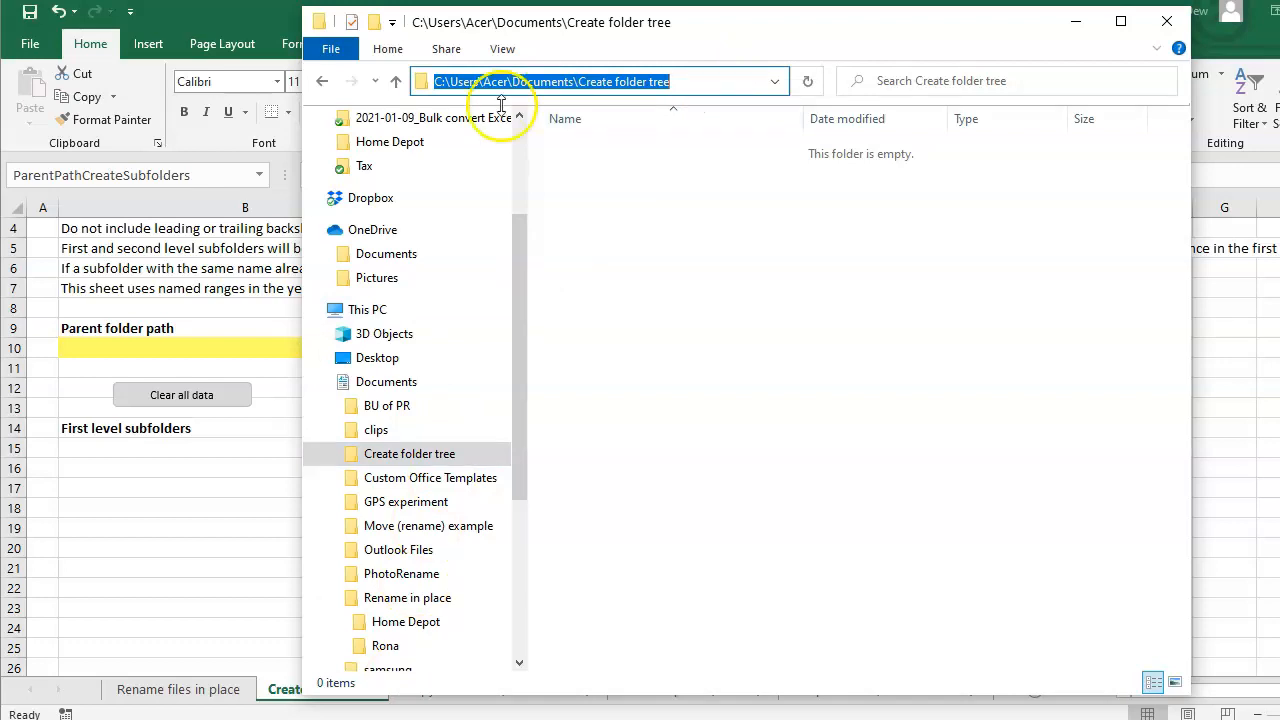
pyautogui.doubleClick(151, 357)
pyautogui.hotkey('ctrl', 'v')
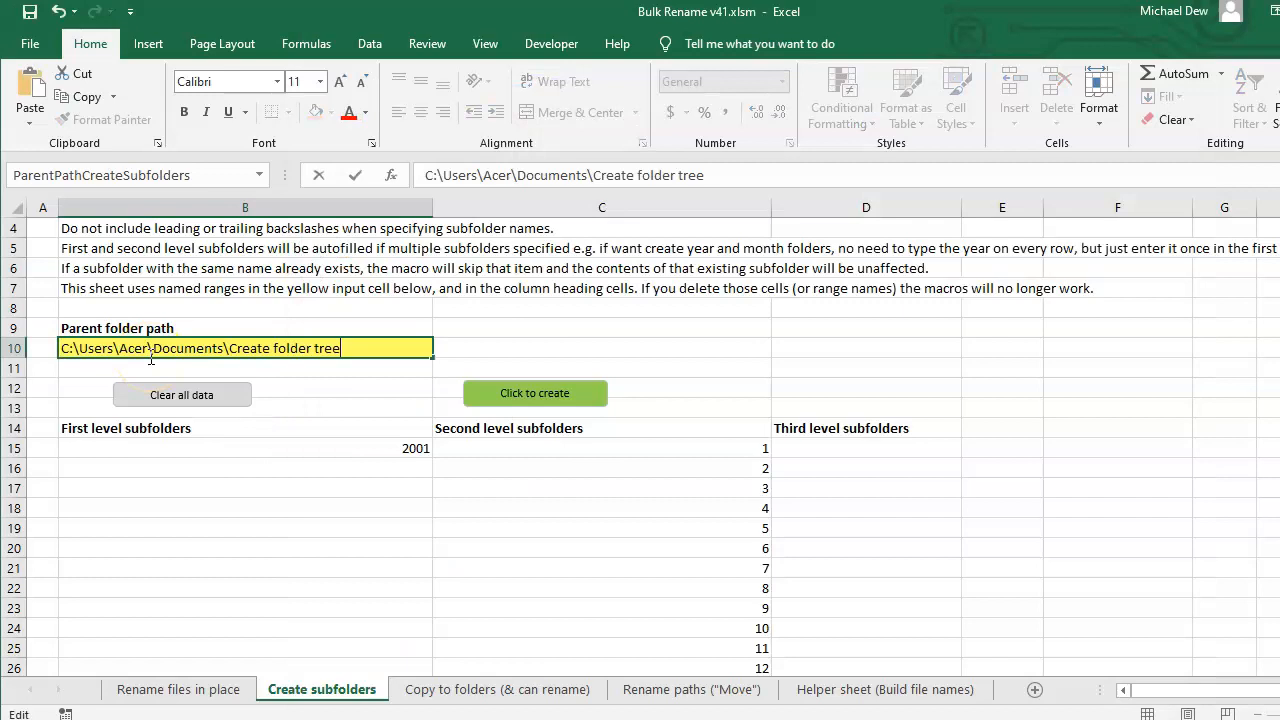
pyautogui.press('Return')
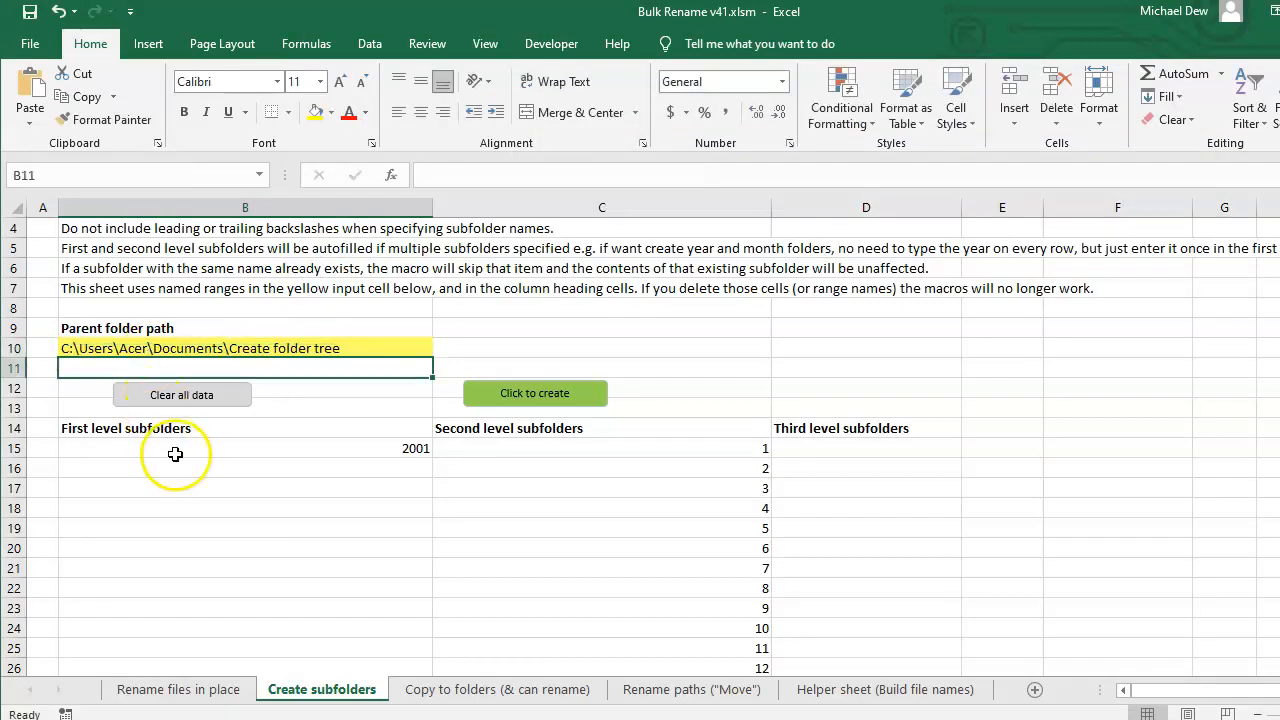
# - Review the first, second and third level subfolder headings and the entries beneath them
pyautogui.moveTo(311, 447); pyautogui.dragTo(817, 610)
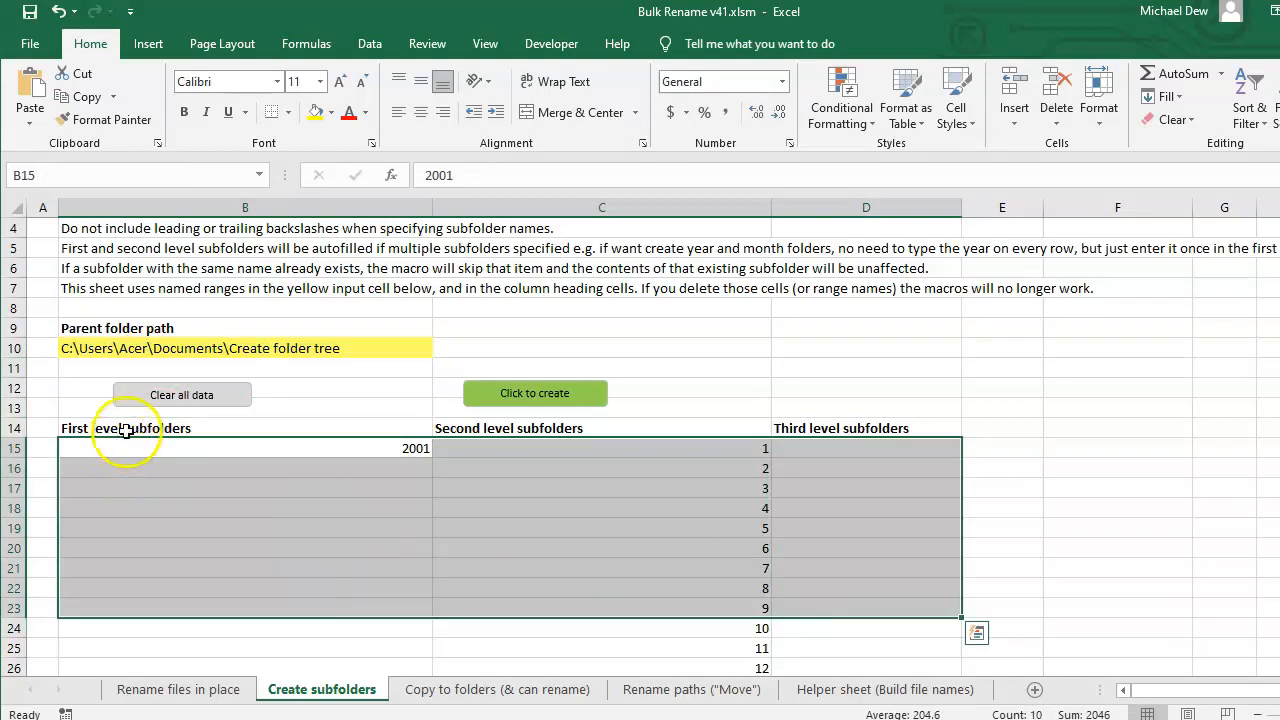
pyautogui.click(125, 430)
pyautogui.click(478, 428)
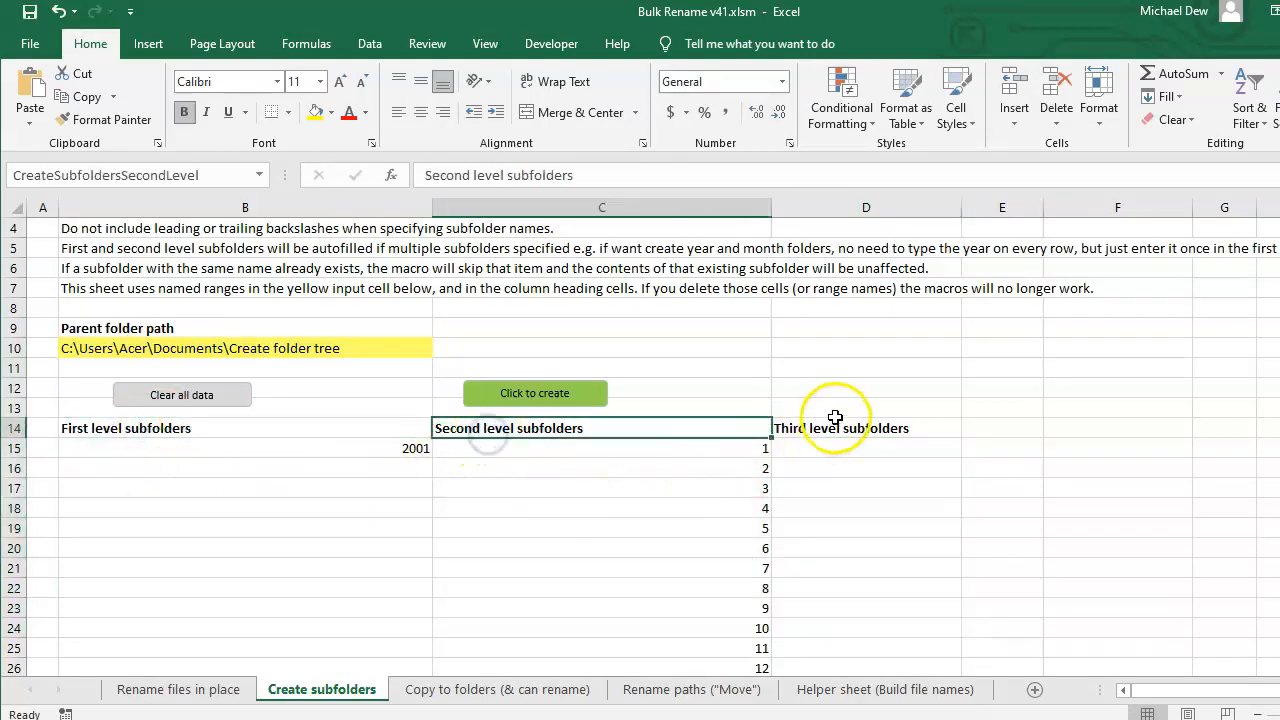
pyautogui.click(835, 418)
pyautogui.moveTo(274, 447); pyautogui.dragTo(778, 654)
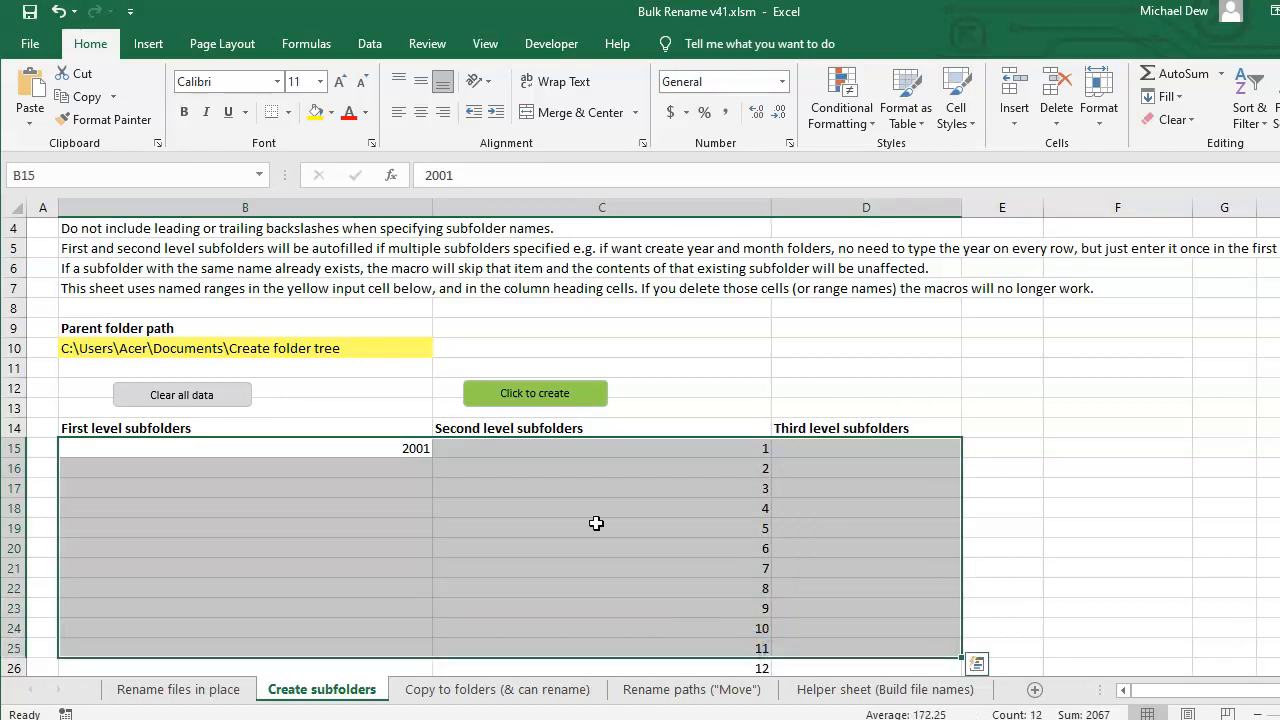
pyautogui.click(596, 523)
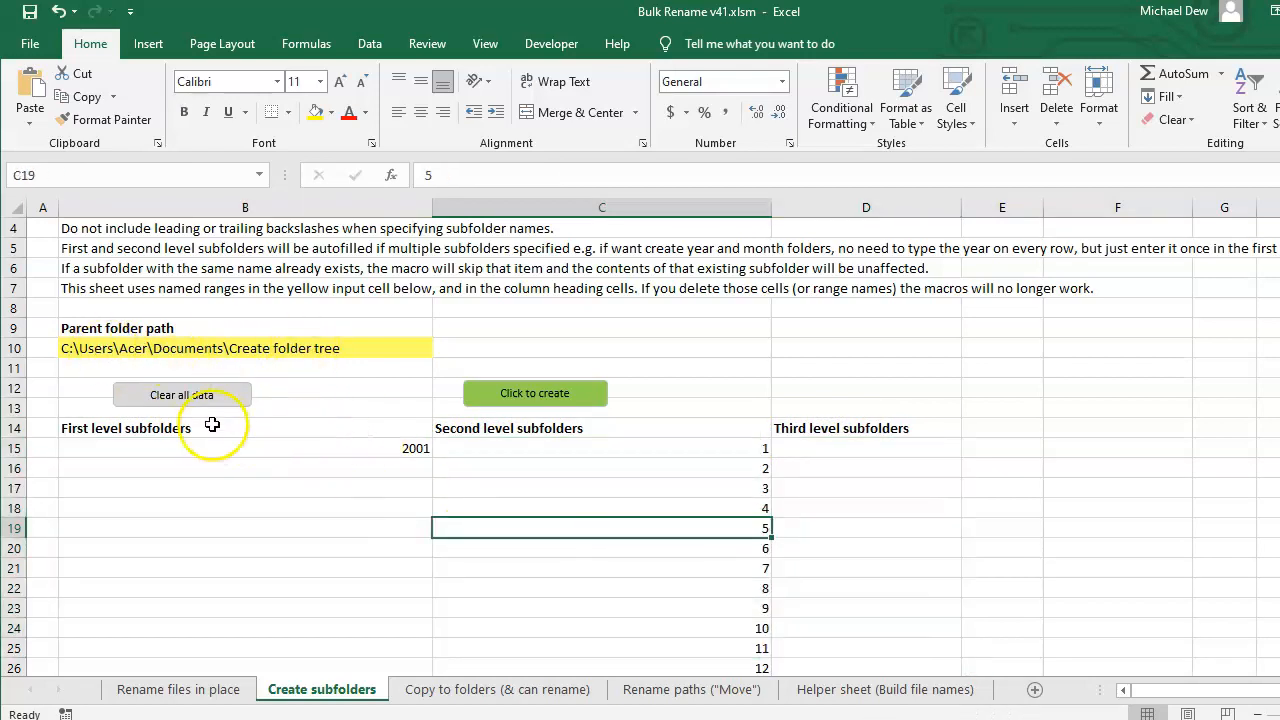
# - Run the subfolder creation macro, dismiss its completion message and check the first level entries for 2001 and 2002
pyautogui.click(524, 397)
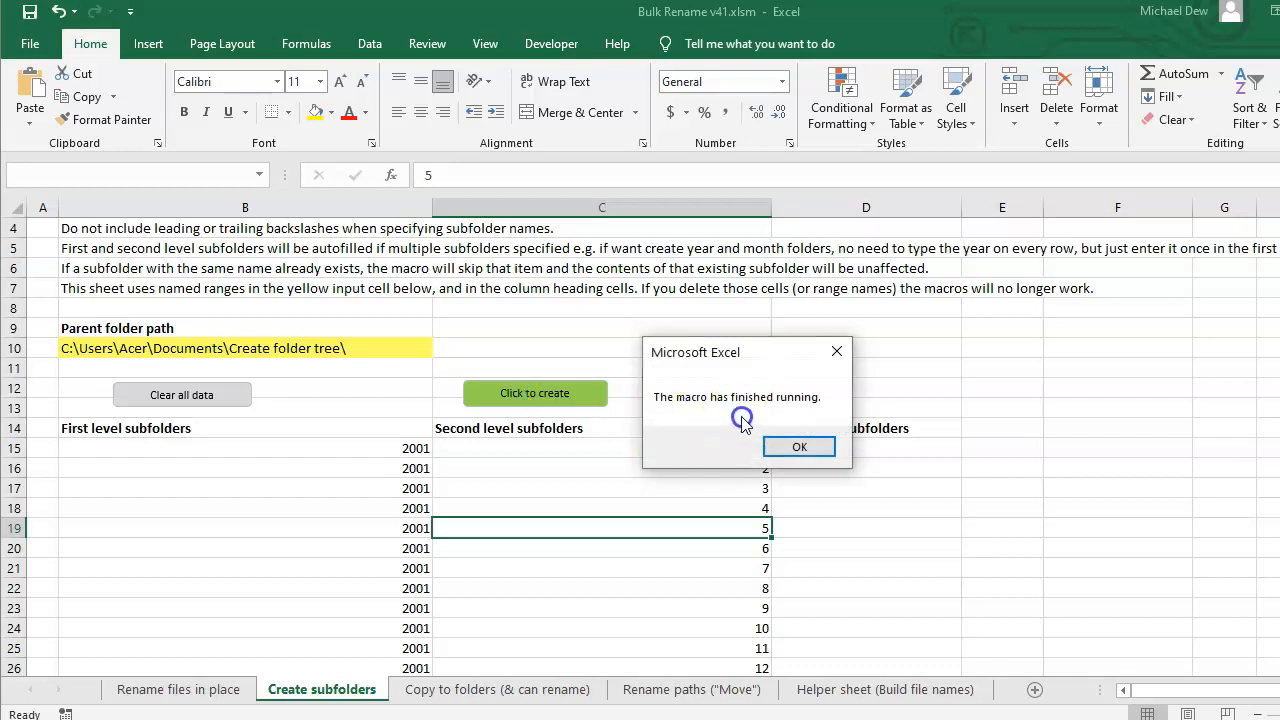
pyautogui.click(800, 447)
pyautogui.moveTo(390, 468); pyautogui.dragTo(405, 568)
pyautogui.scroll(-3, 408, 594)
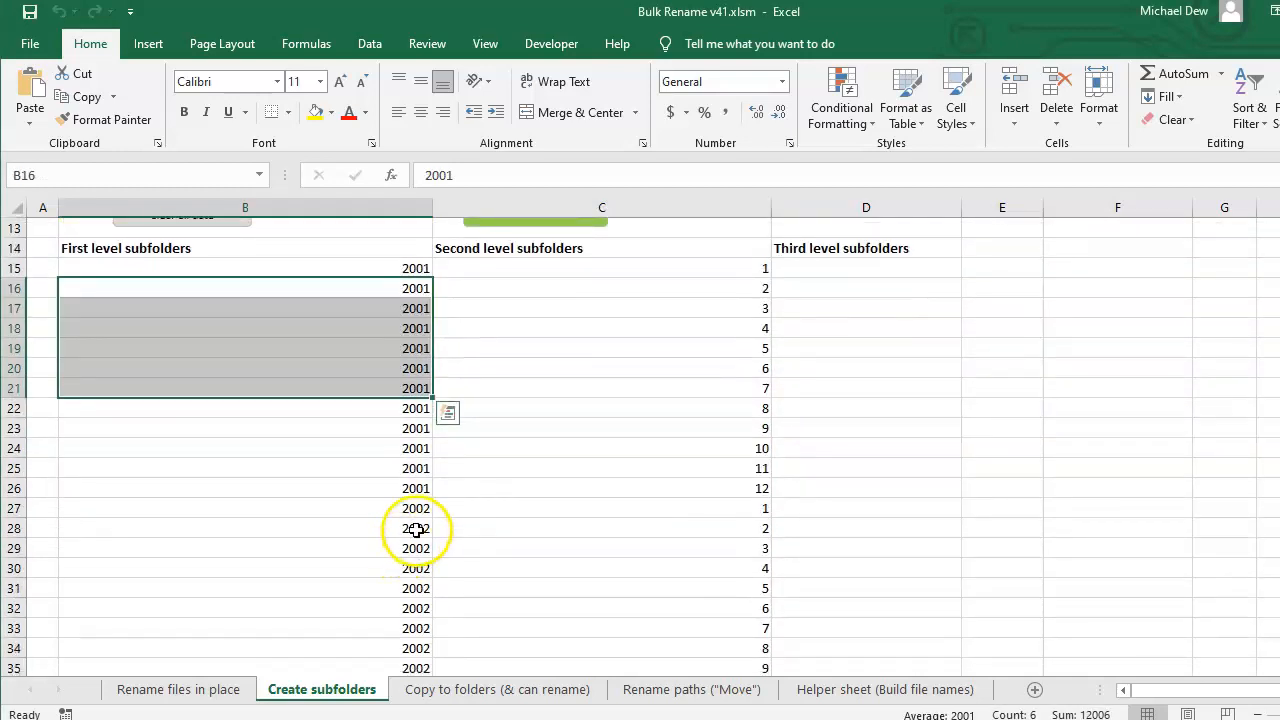
pyautogui.moveTo(409, 509); pyautogui.dragTo(416, 598)
pyautogui.click(543, 563)
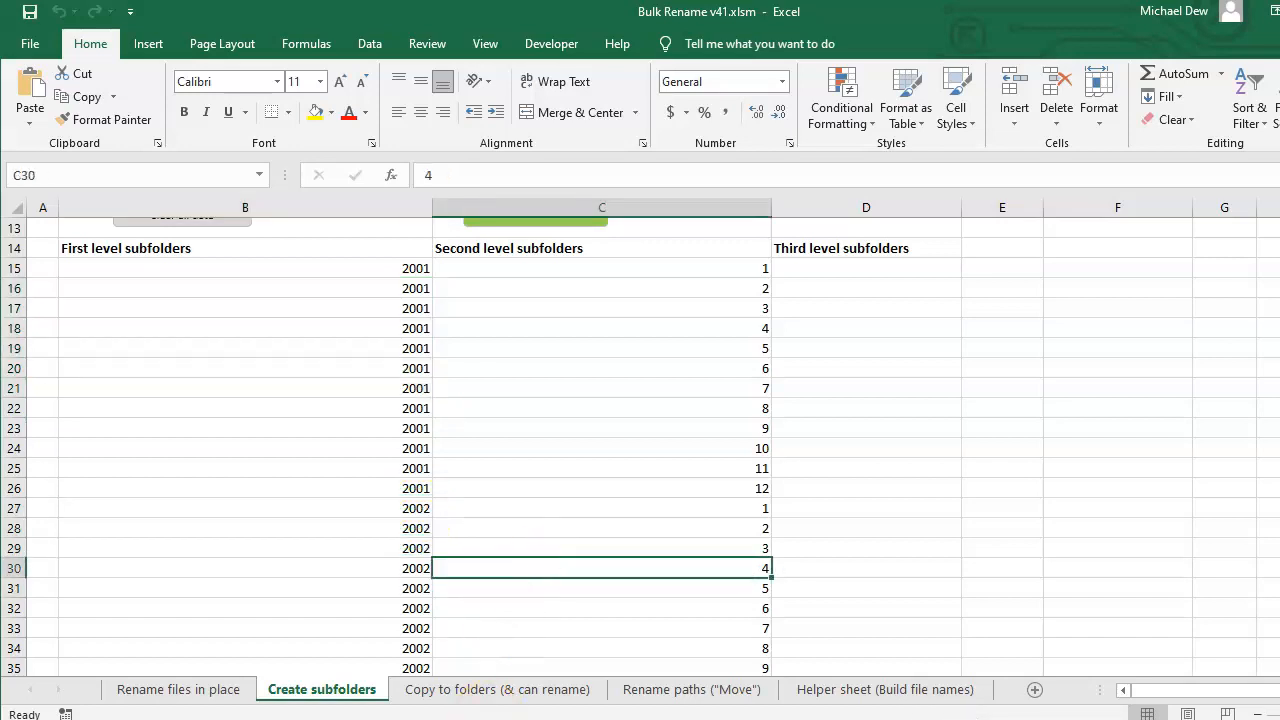
# - Switch to File Explorer, inspect the 2002 folder and its subfolder 10, and return to "Create folder tree"
pyautogui.hotkey('alt', 'Tab')
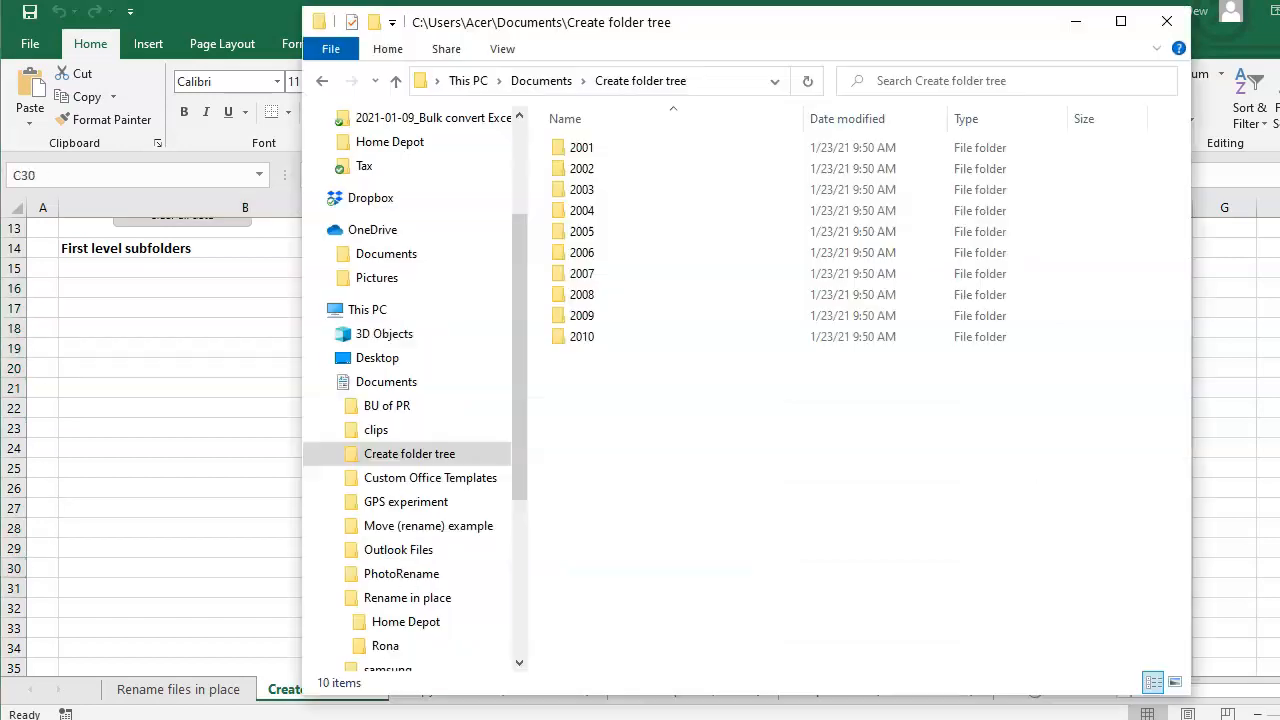
pyautogui.doubleClick(580, 168)
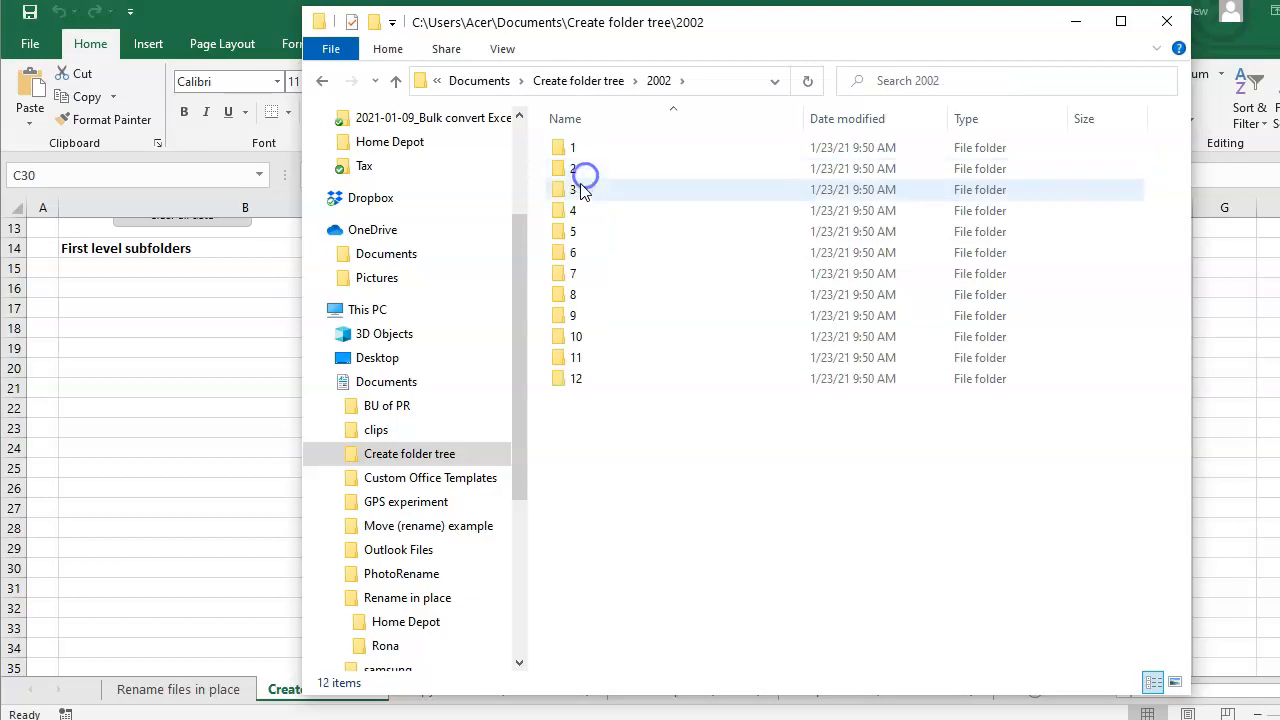
pyautogui.doubleClick(574, 335)
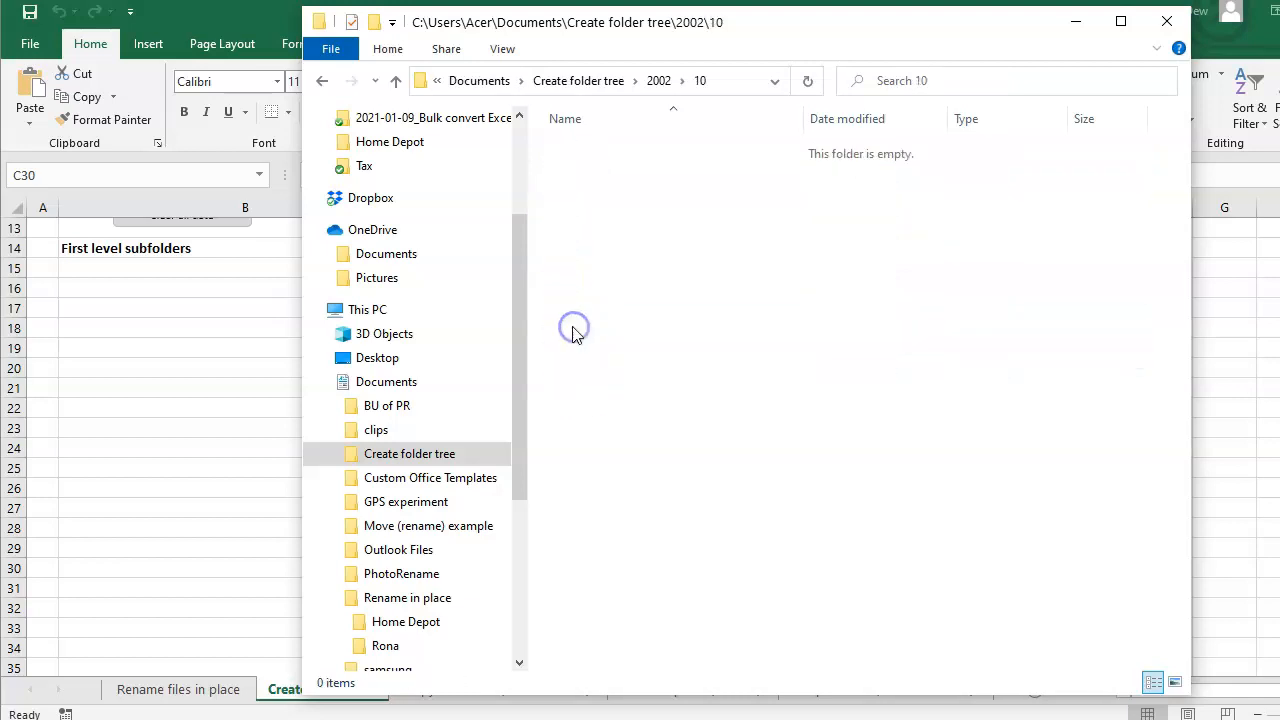
pyautogui.click(659, 81)
pyautogui.click(587, 81)
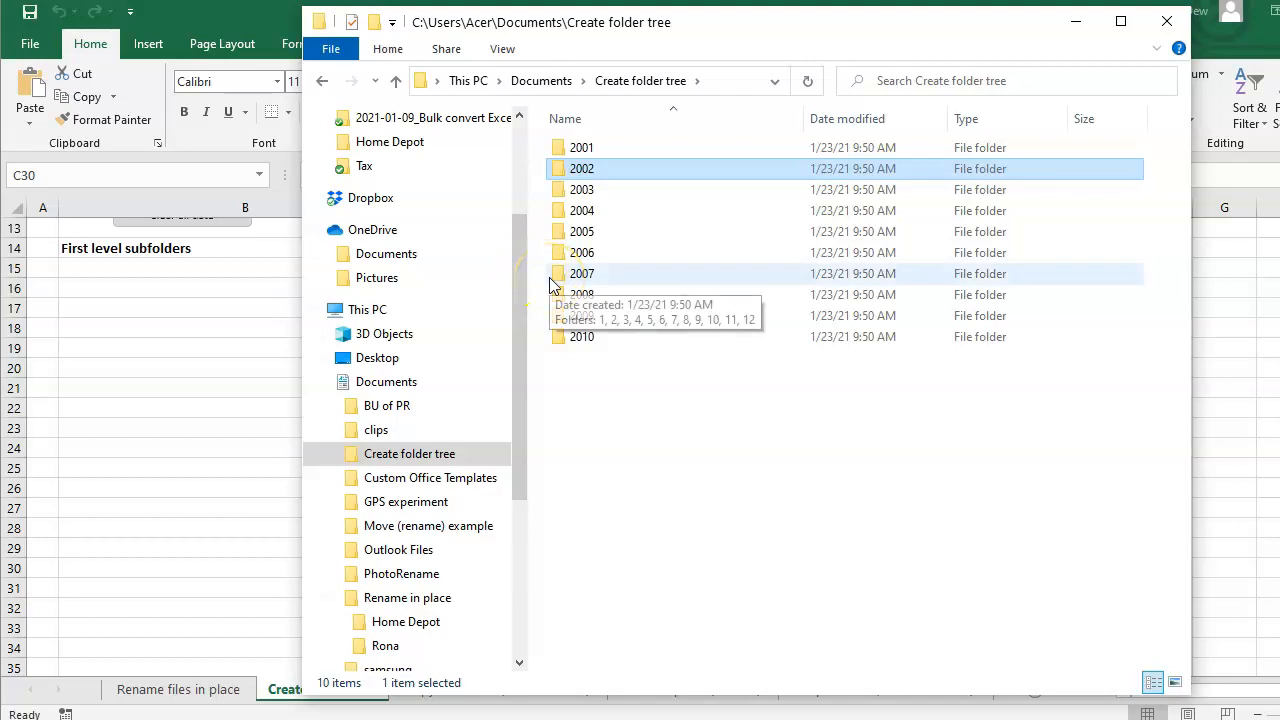
# - Inspect the "Vancouver Olympics 2010" folder inside subfolder 2 of 2010, and minimize the File Explorer window
pyautogui.doubleClick(588, 338)
pyautogui.doubleClick(574, 168)
pyautogui.doubleClick(643, 153)
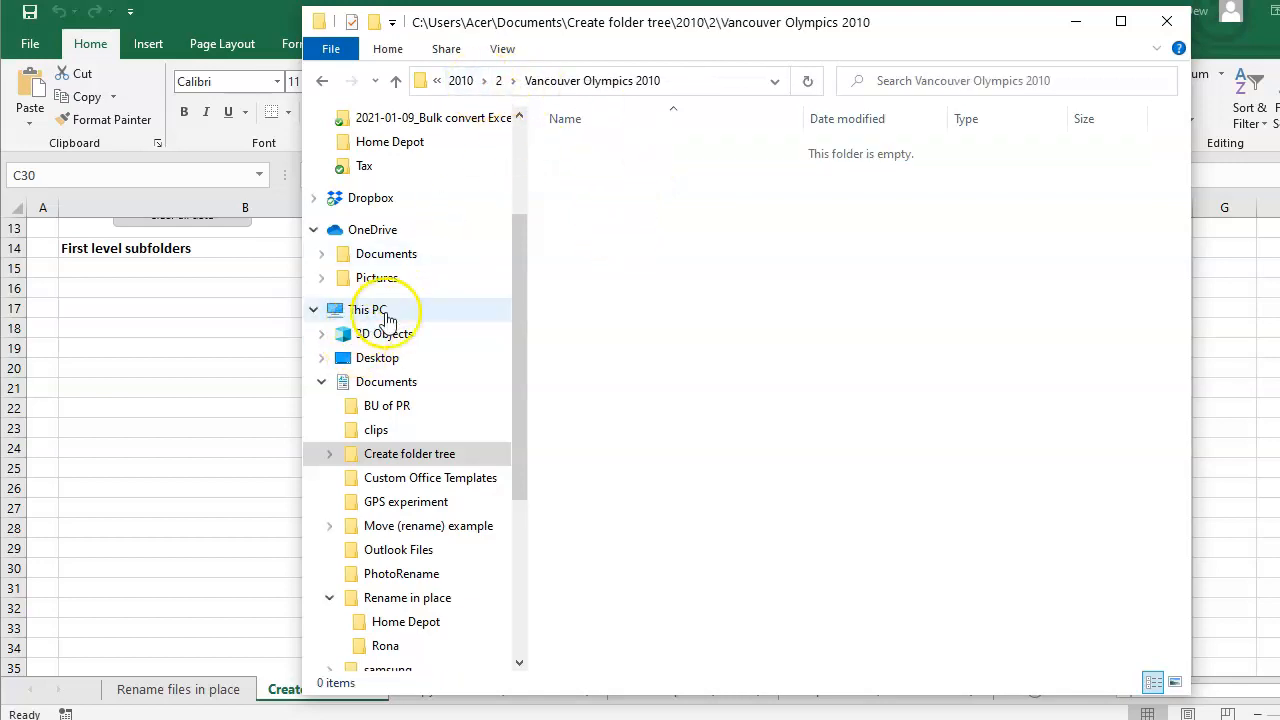
pyautogui.click(1075, 21)
# - Clear all data from the "Create subfolders" sheet, including the parent folder path and the subfolder entries
pyautogui.click(609, 396)
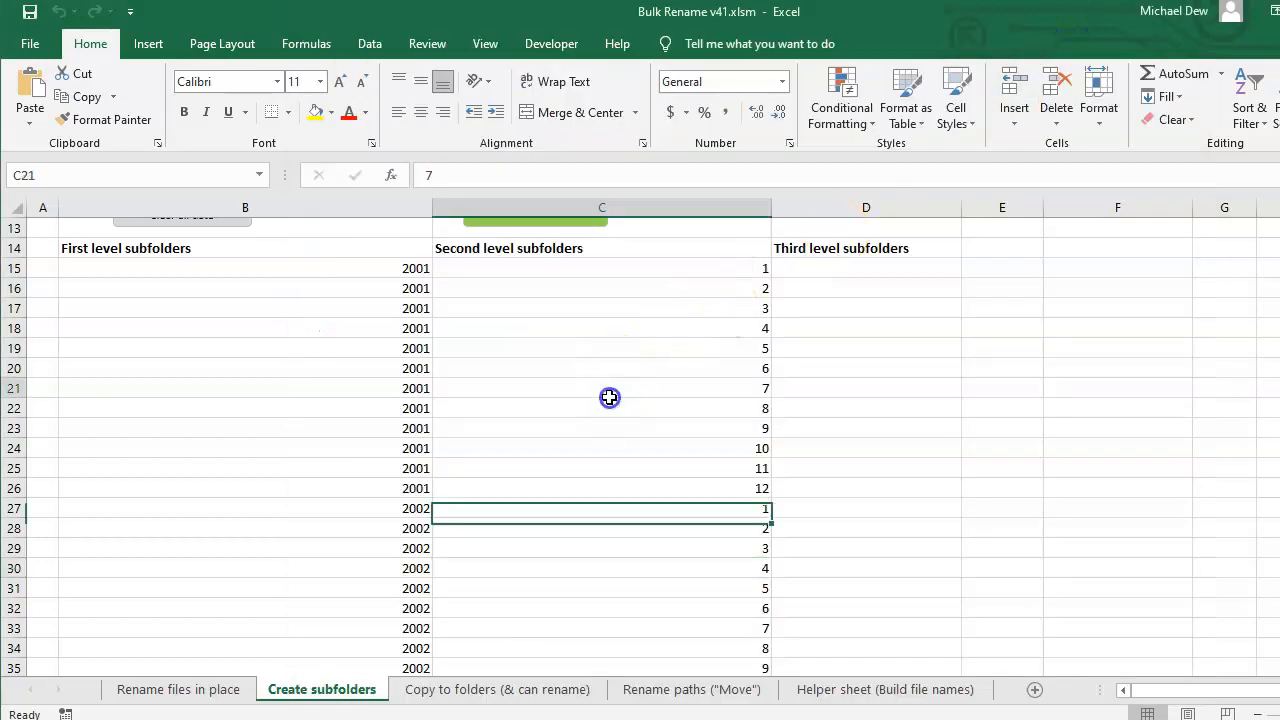
pyautogui.scroll(4, 606, 437)
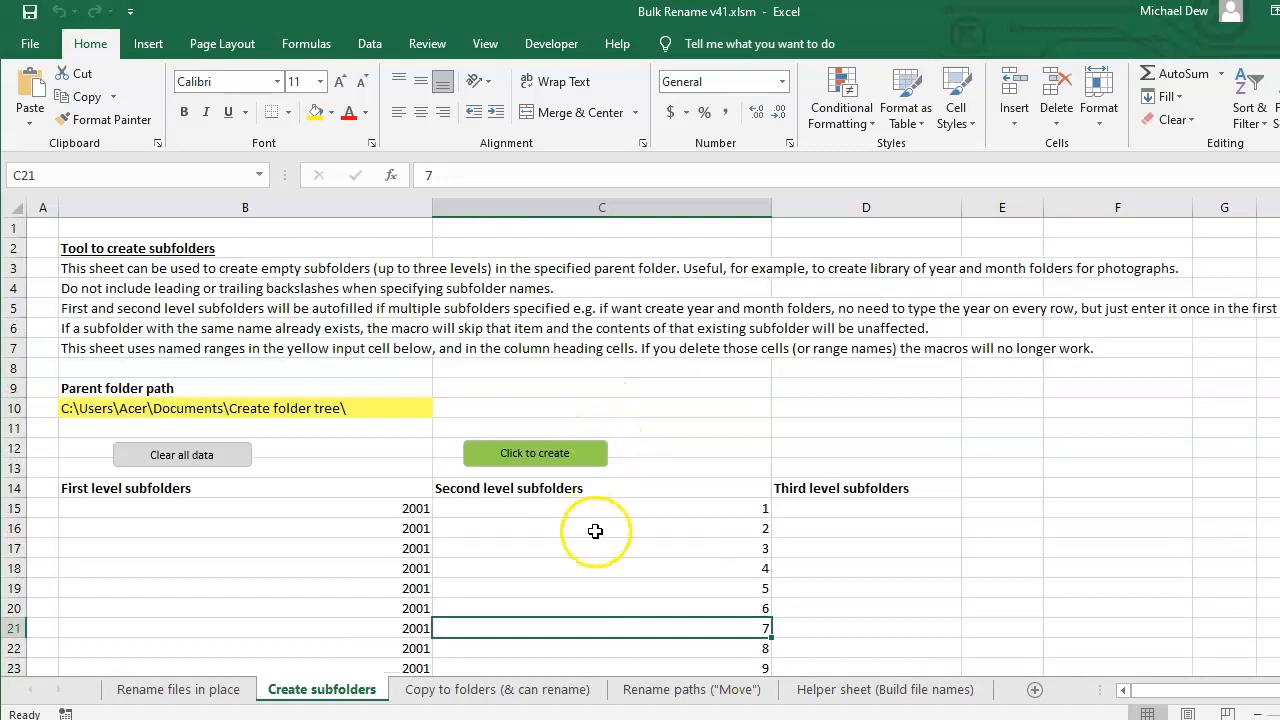
pyautogui.click(178, 459)
pyautogui.click(244, 572)
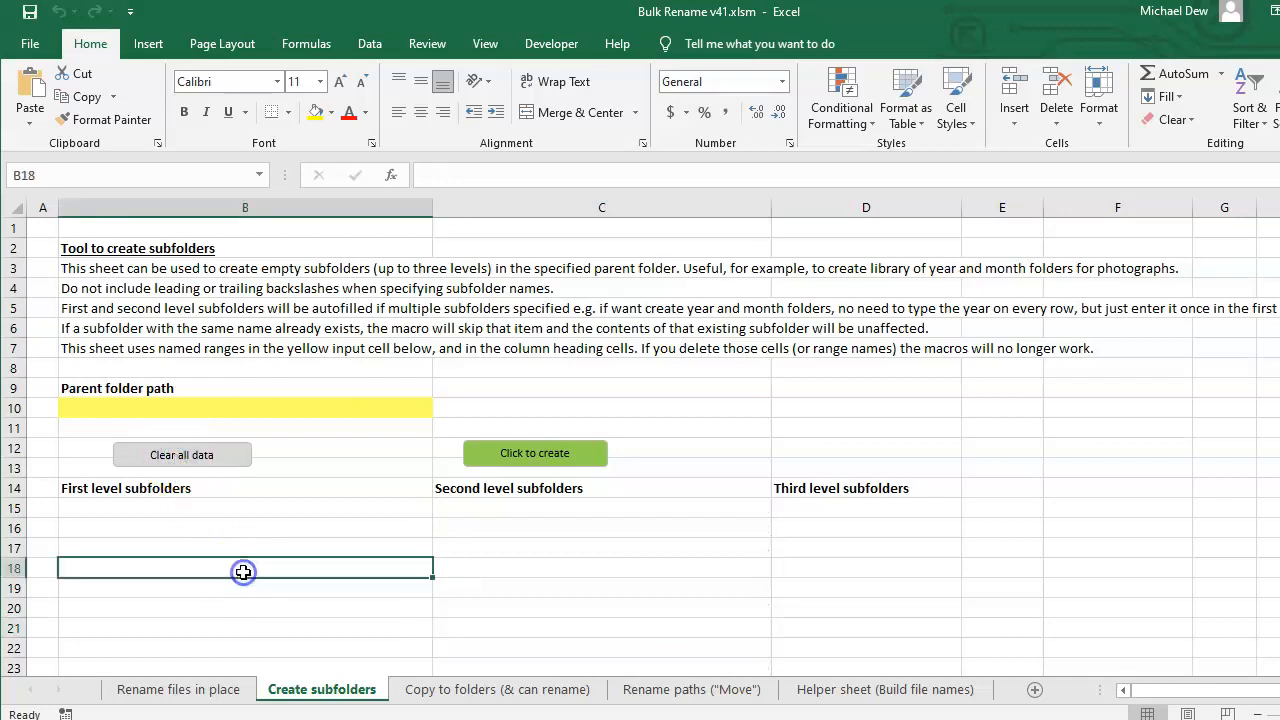
# - Go to the "Rename paths ("Move")" sheet, and switch to File Explorer to view the receipt PDFs in folder 1 of "Move (rename) example"
pyautogui.click(688, 690)
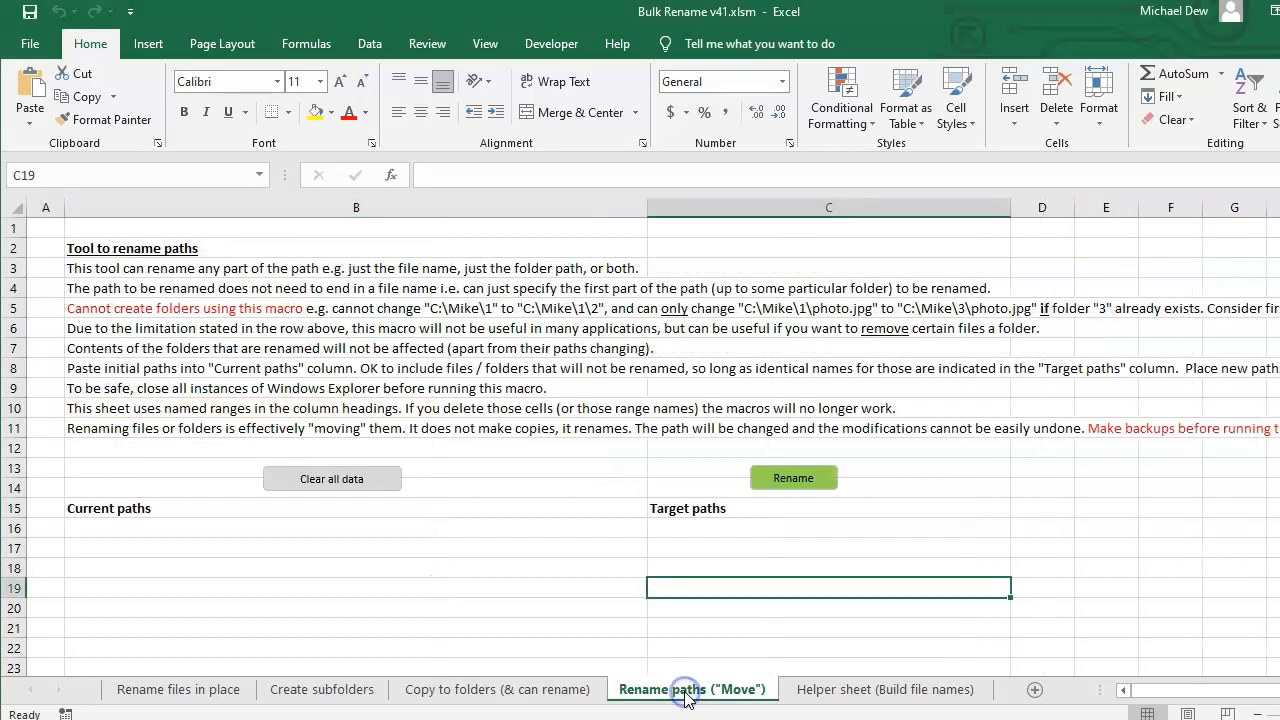
pyautogui.click(460, 606)
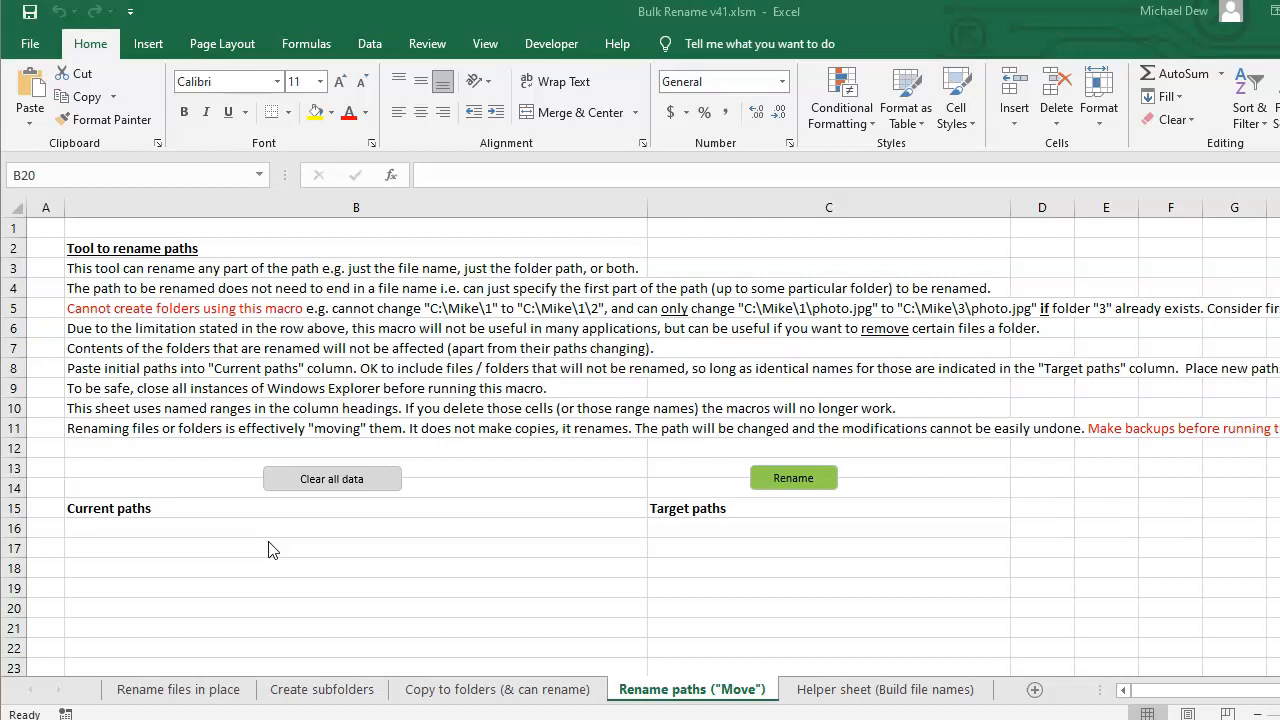
pyautogui.click(290, 487)
pyautogui.hotkey('alt', 'Tab')
pyautogui.click(700, 279)
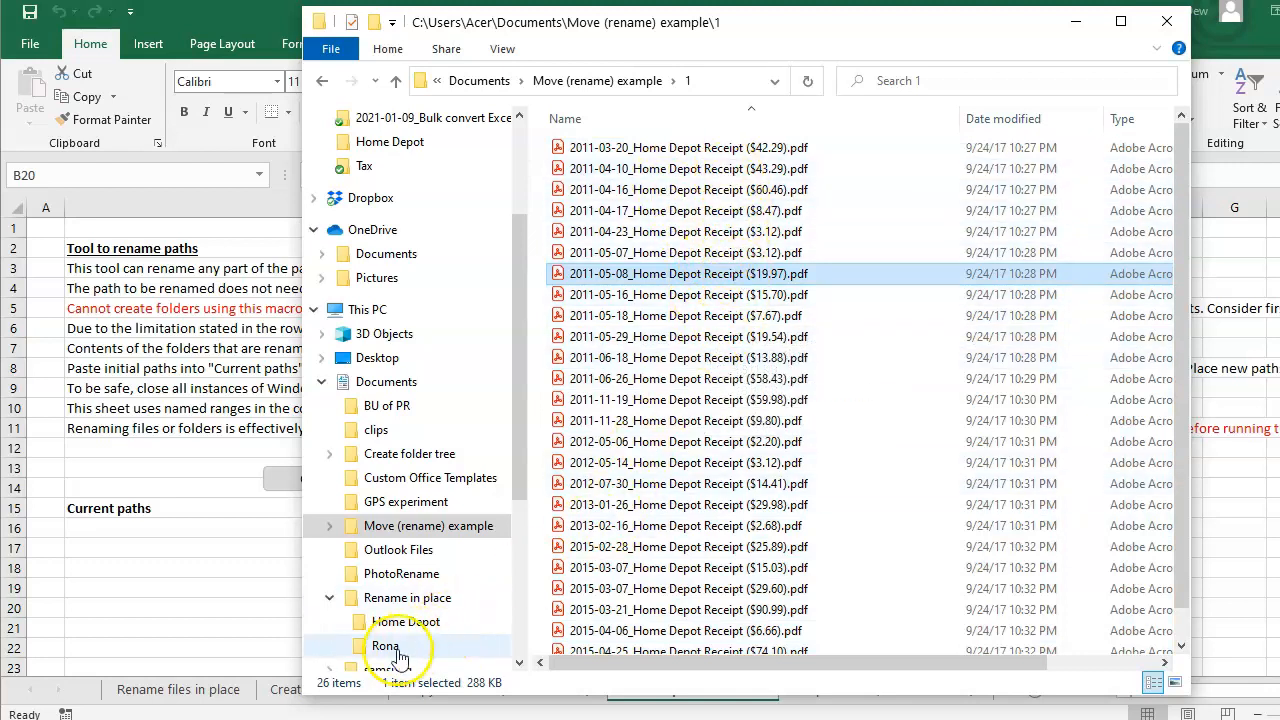
# - Return to the "Move (rename) example" folder, reopen folder 1, and look through its full list of Home Depot receipt PDFs
pyautogui.click(640, 82)
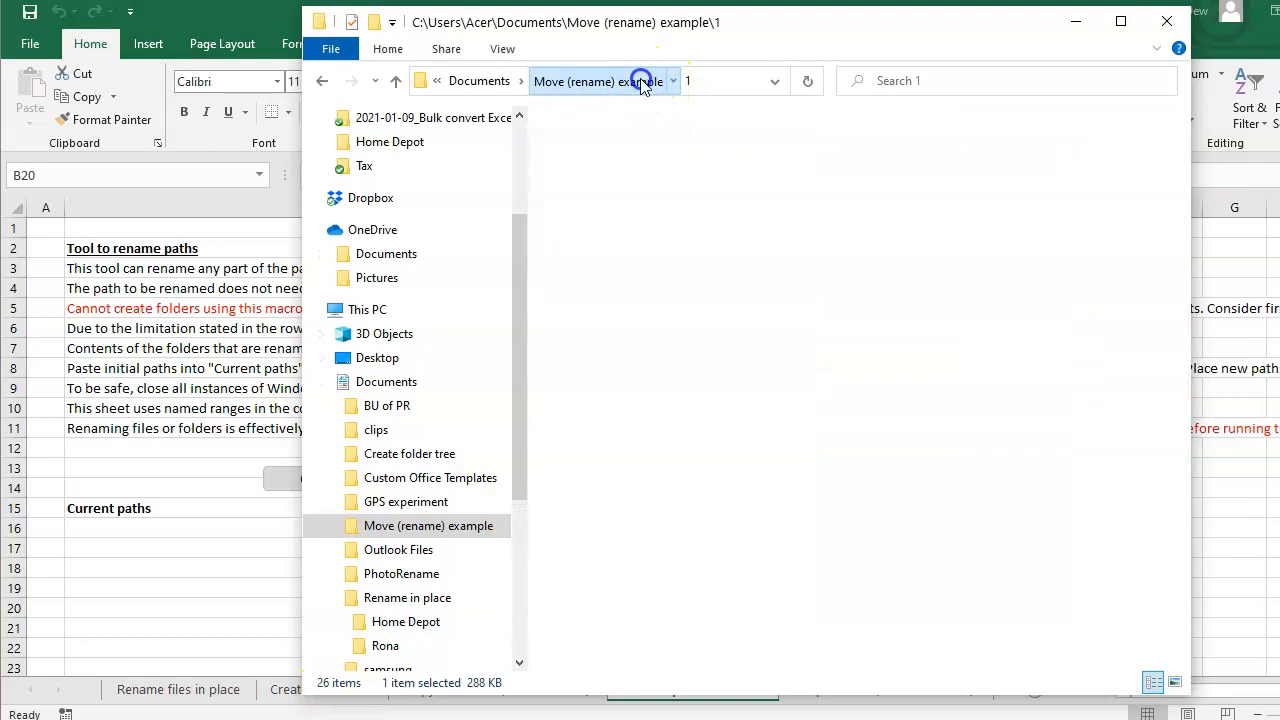
pyautogui.doubleClick(590, 150)
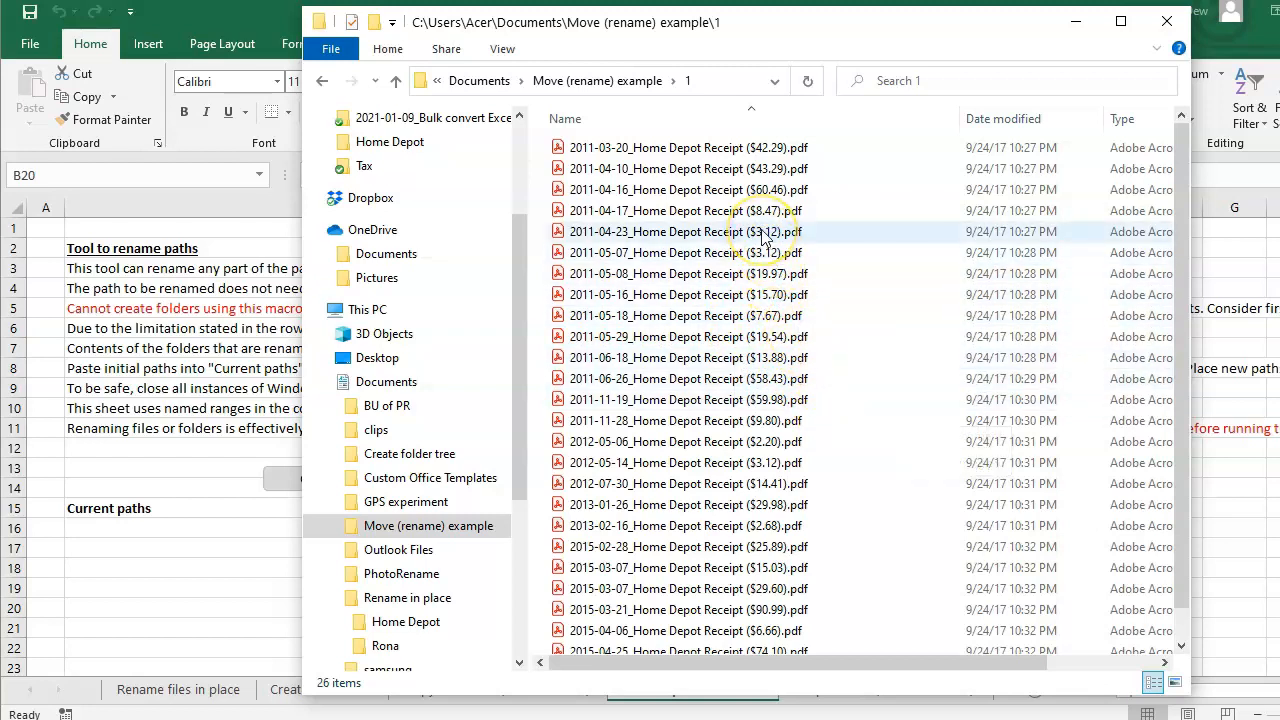
pyautogui.scroll(-1, 835, 398)
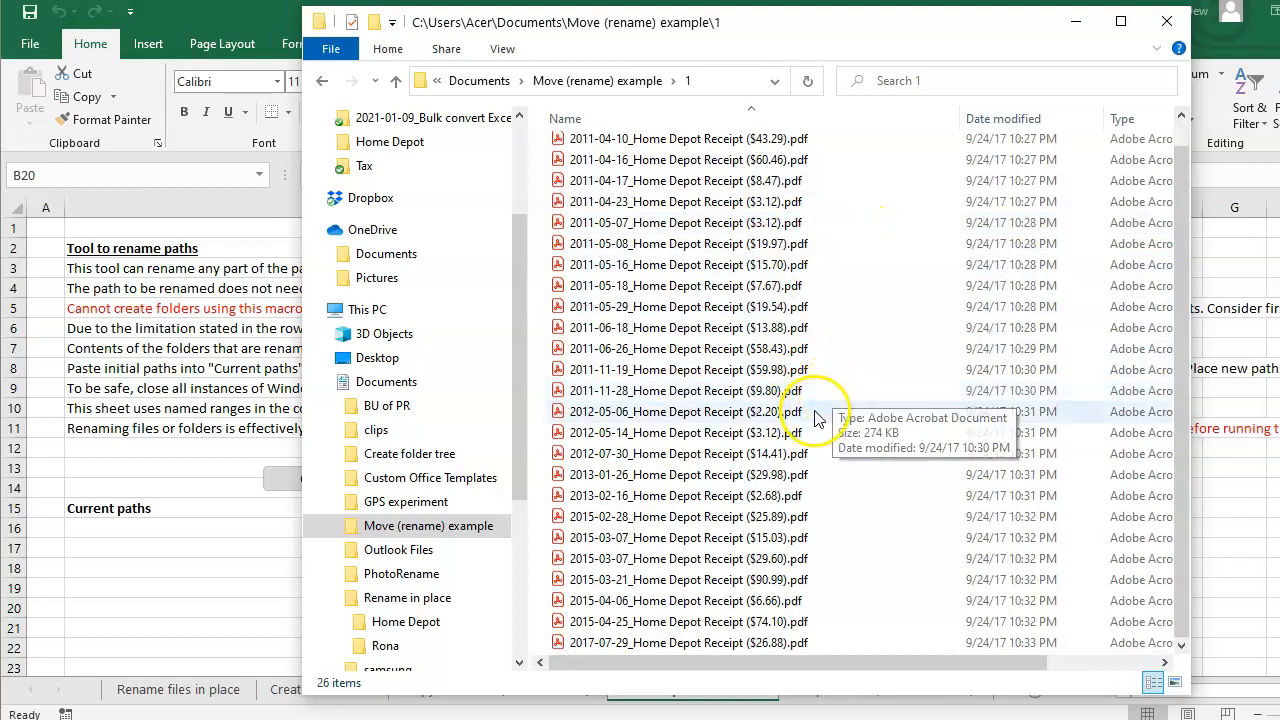
pyautogui.scroll(1, 777, 277)
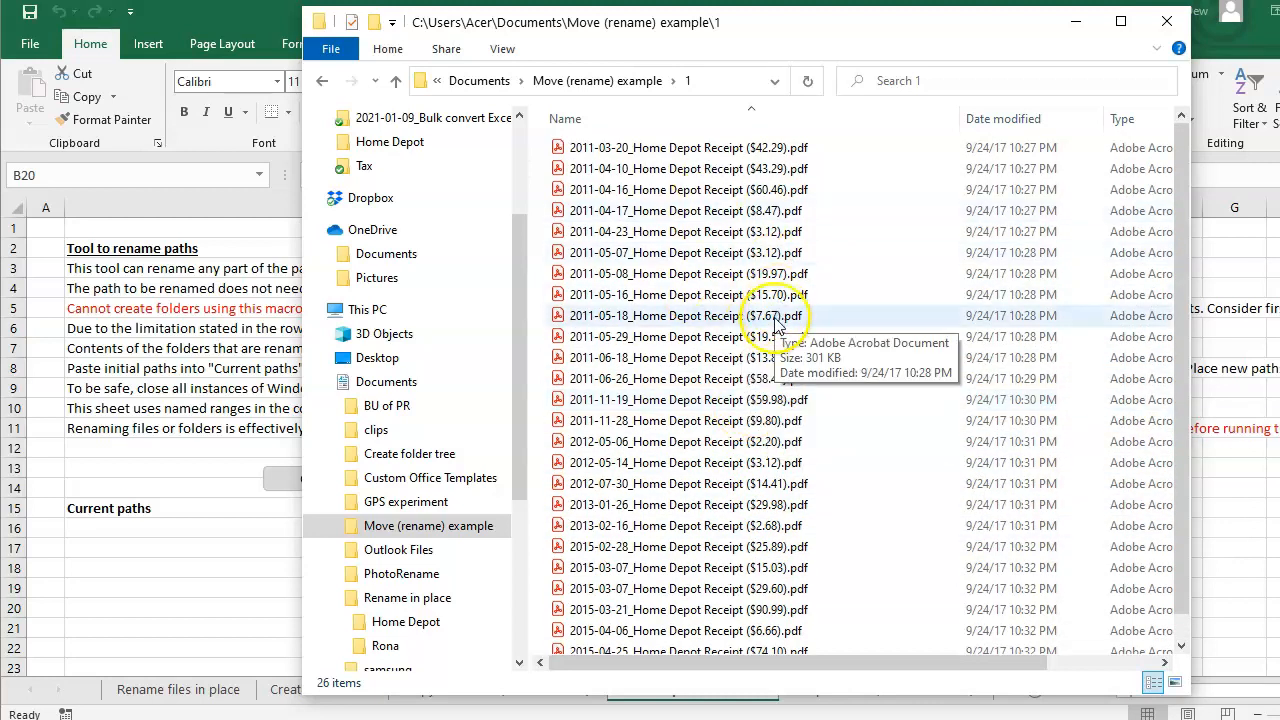
# - Copy the paths of all receipt PDFs in folder 1 and paste them under "Current paths" from B16 in the workbook
pyautogui.click(706, 220)
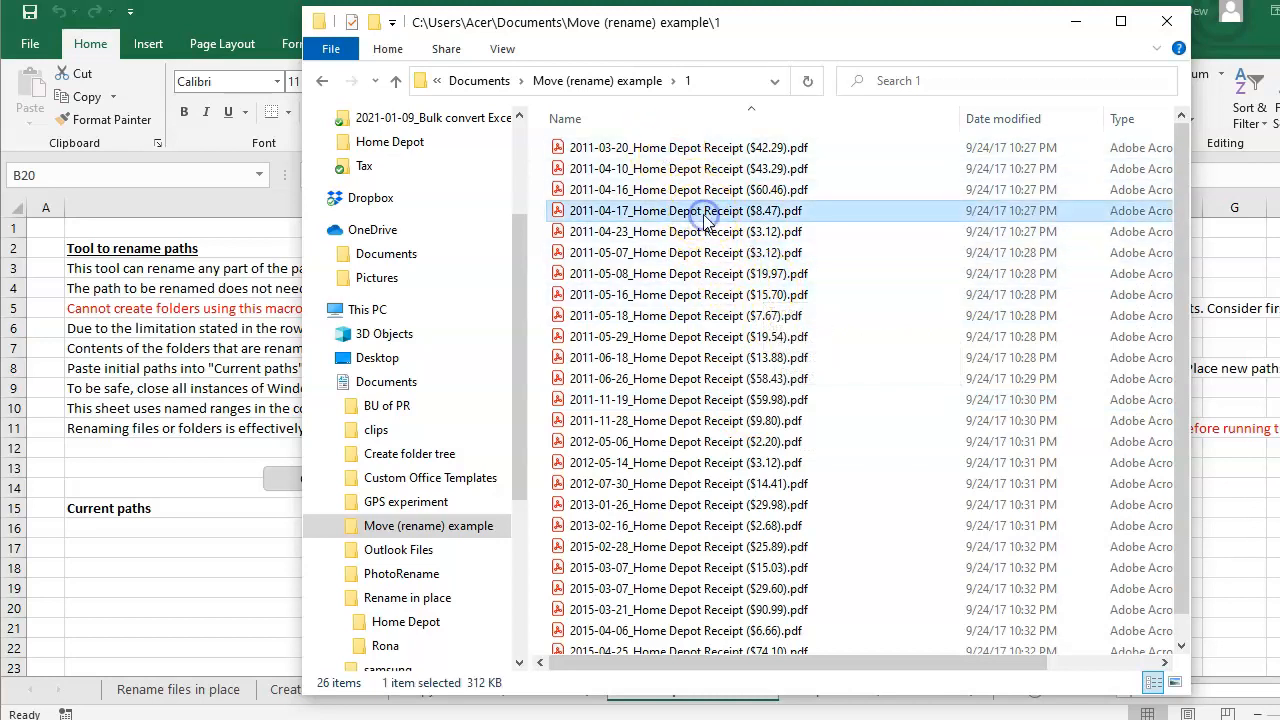
pyautogui.hotkey('ctrl', 'a')
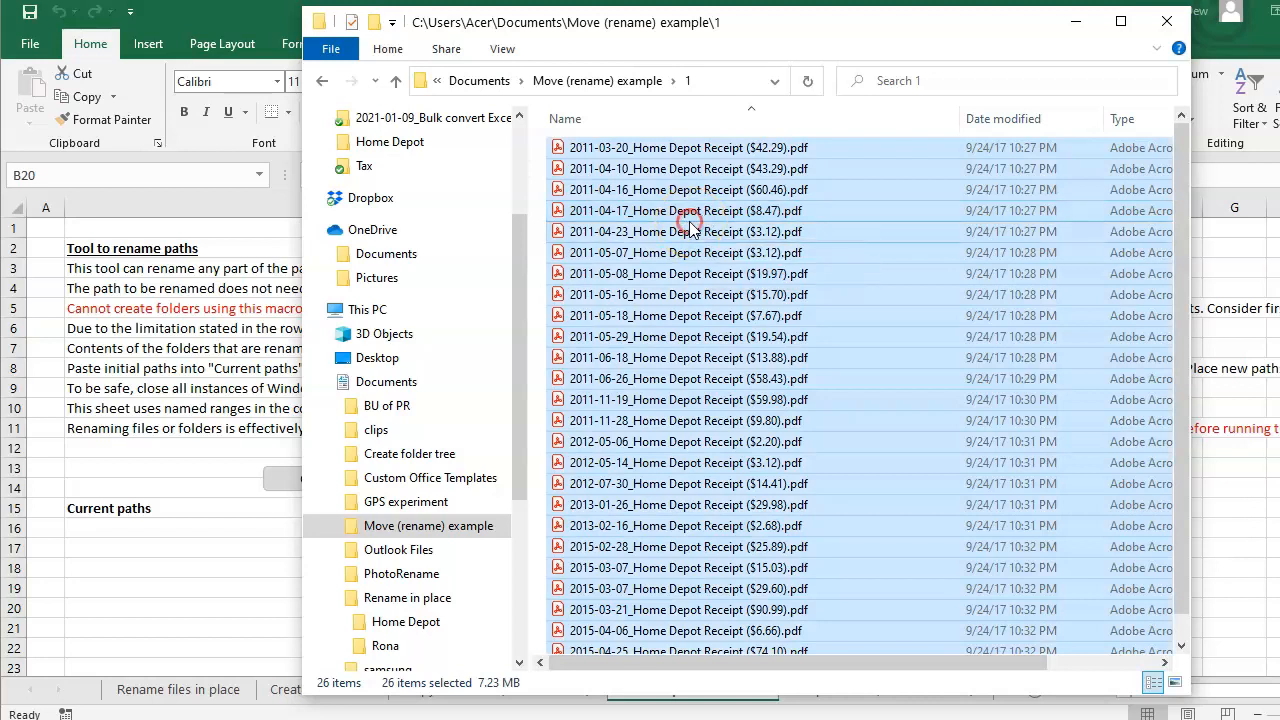
pyautogui.rightClick(691, 227)
pyautogui.click(766, 389)
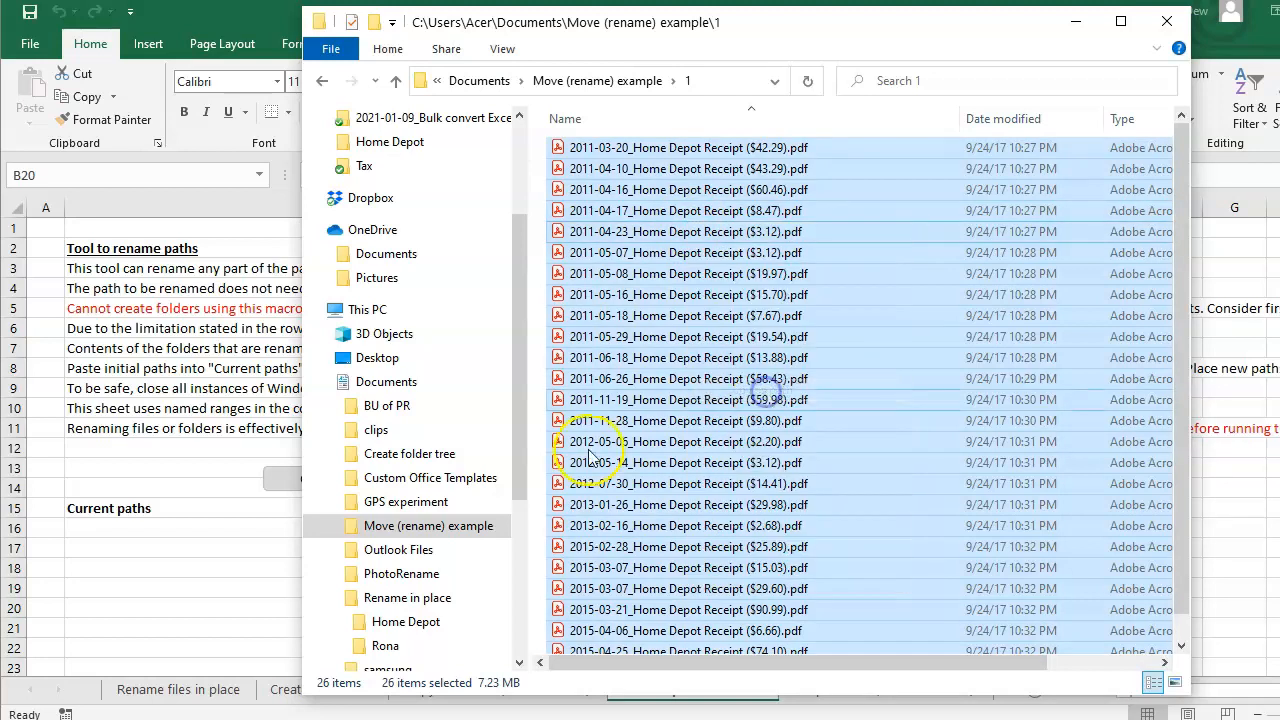
pyautogui.click(213, 599)
pyautogui.click(183, 531)
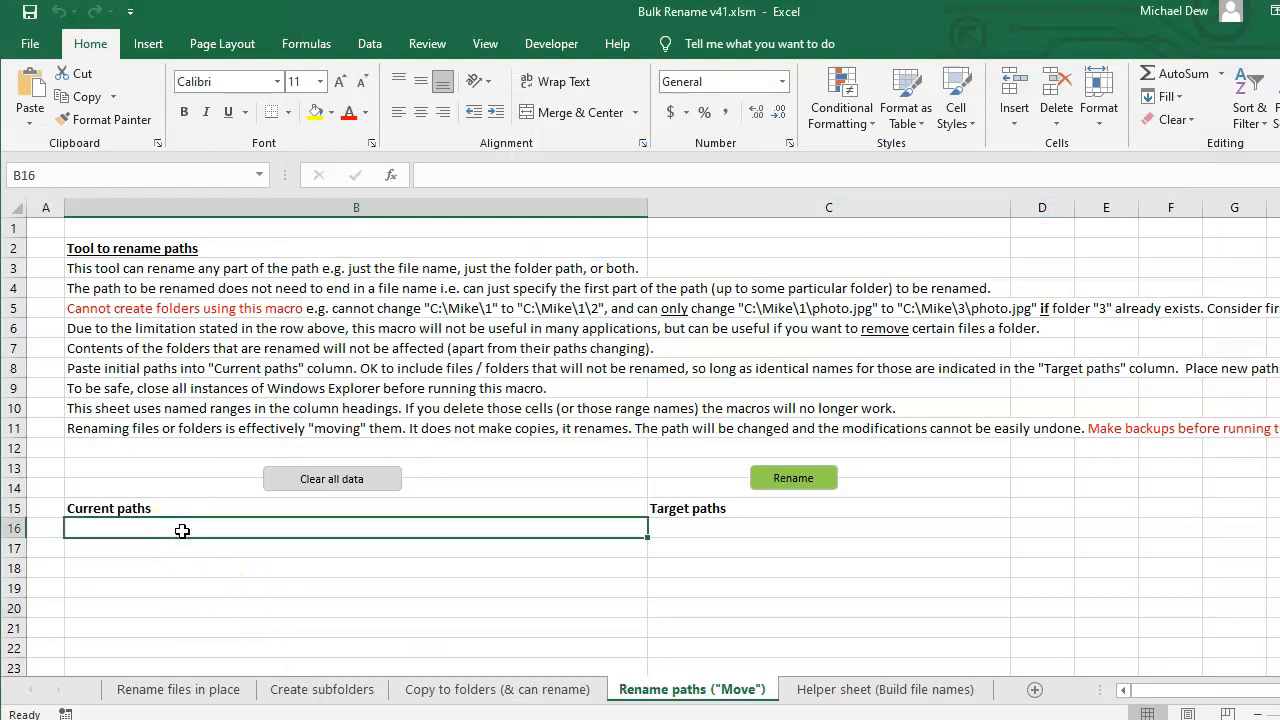
pyautogui.hotkey('ctrl', 'v')
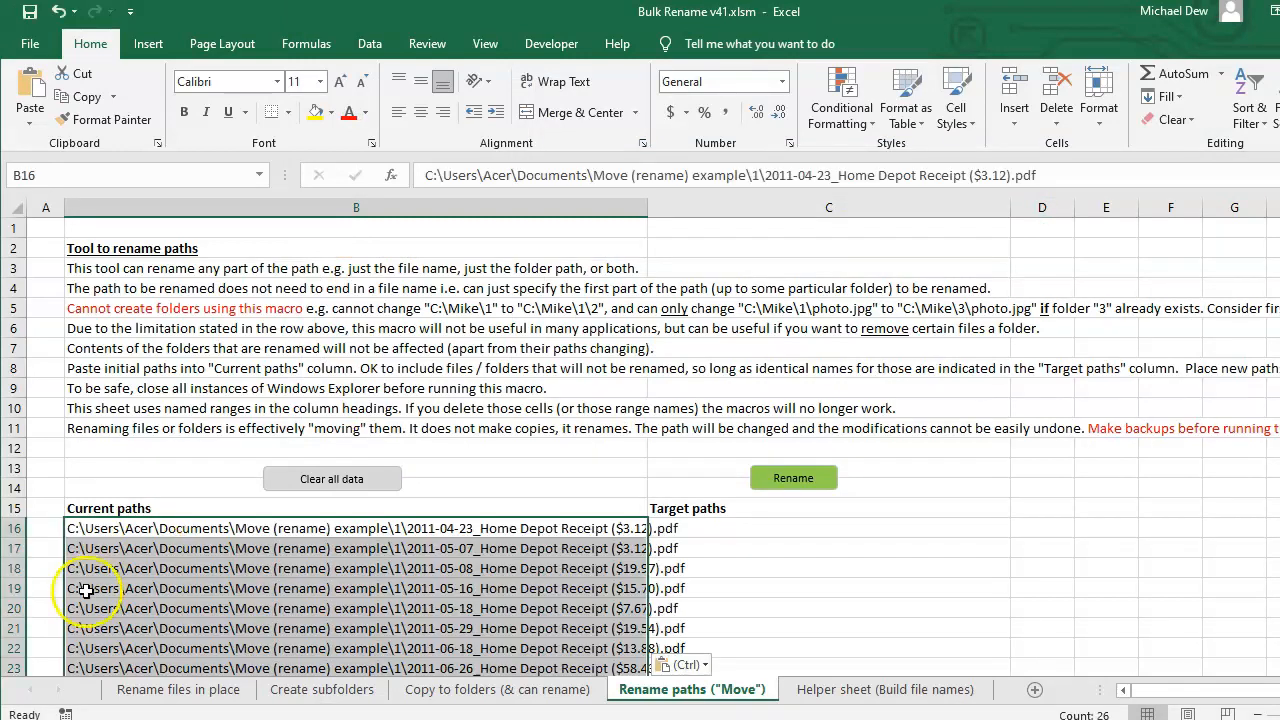
# - Paste the same receipt file paths under "Target paths" starting at C16
pyautogui.click(703, 530)
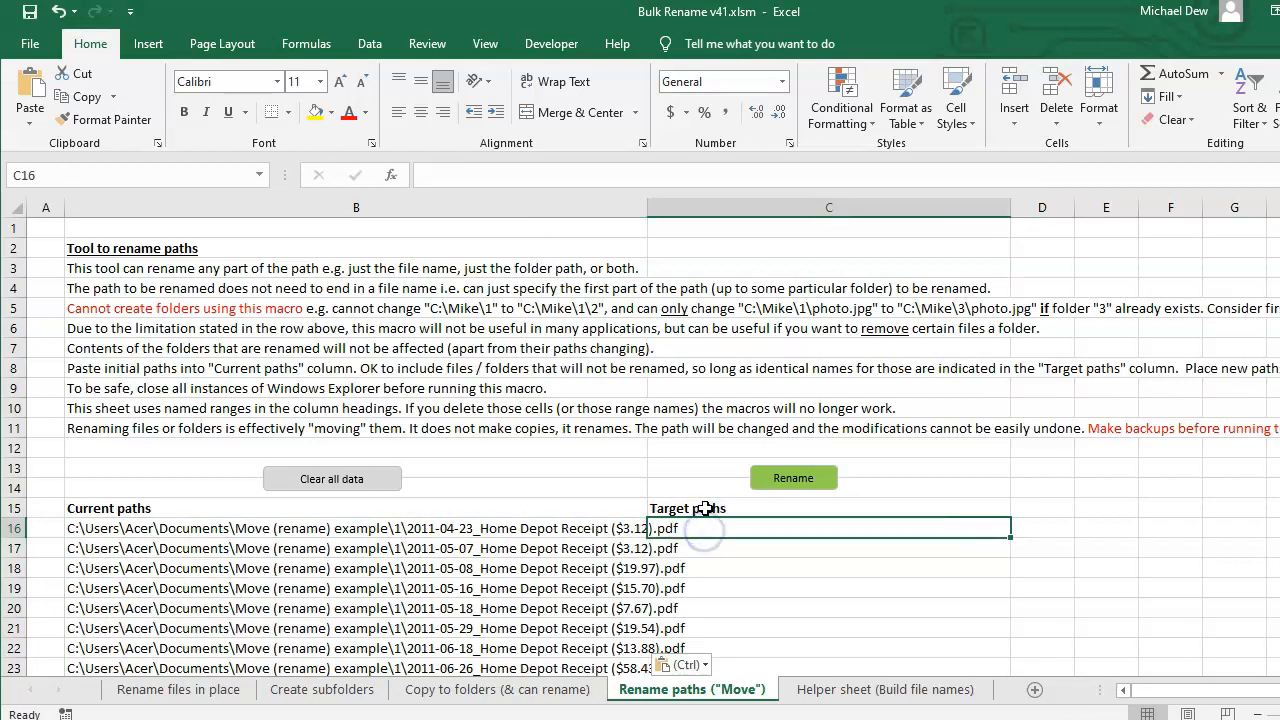
pyautogui.hotkey('ctrl', 'v')
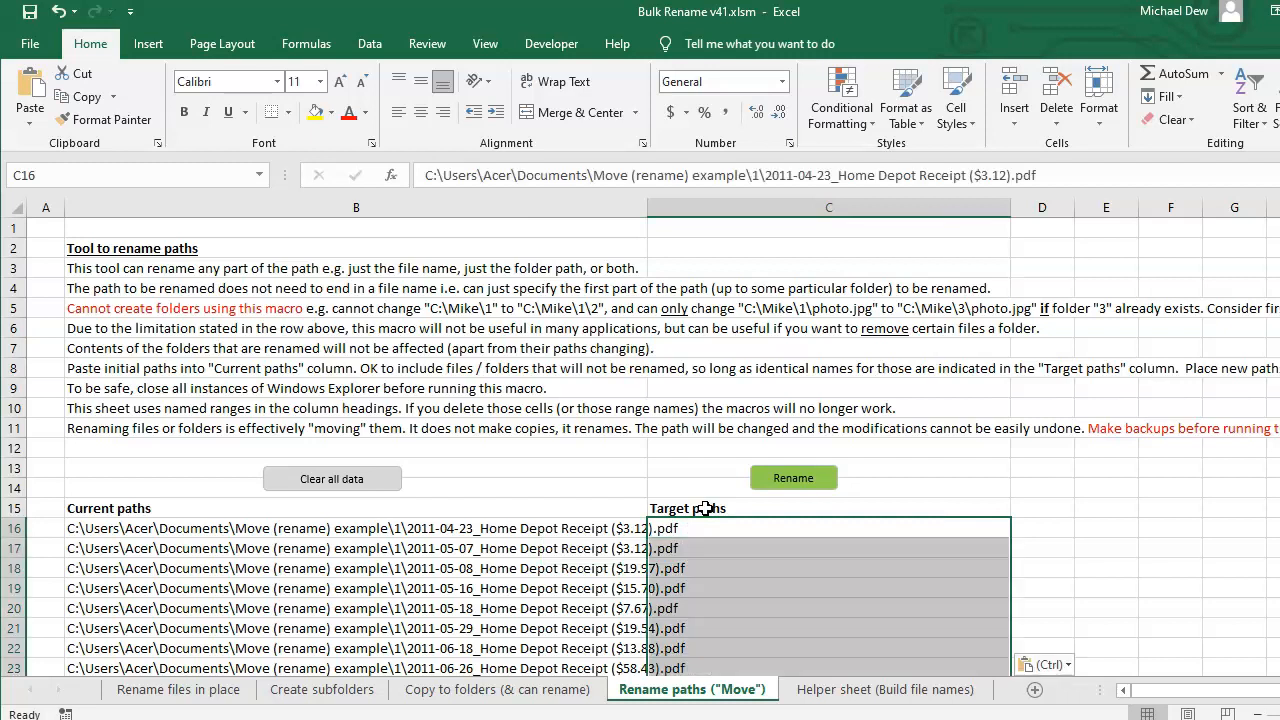
pyautogui.scroll(-3, 743, 523)
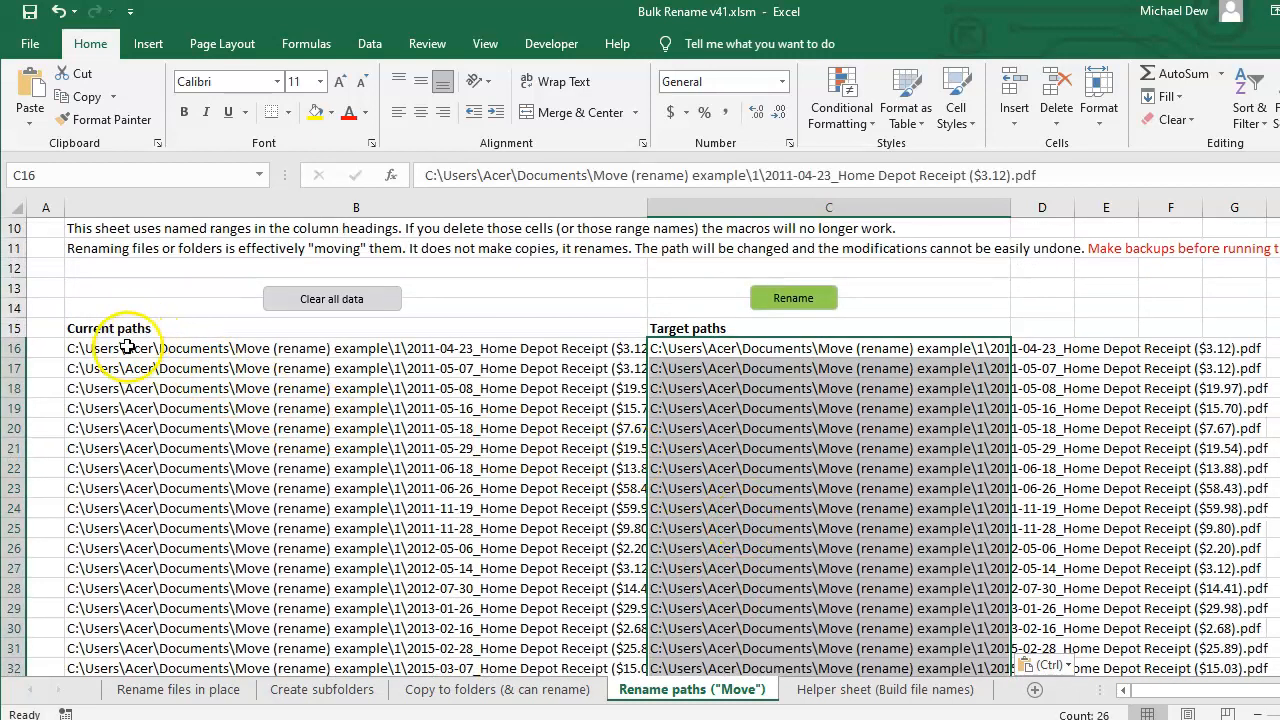
# - Copy the target paths in C16:C41 and paste them into a new worksheet starting at A1
pyautogui.click(728, 354)
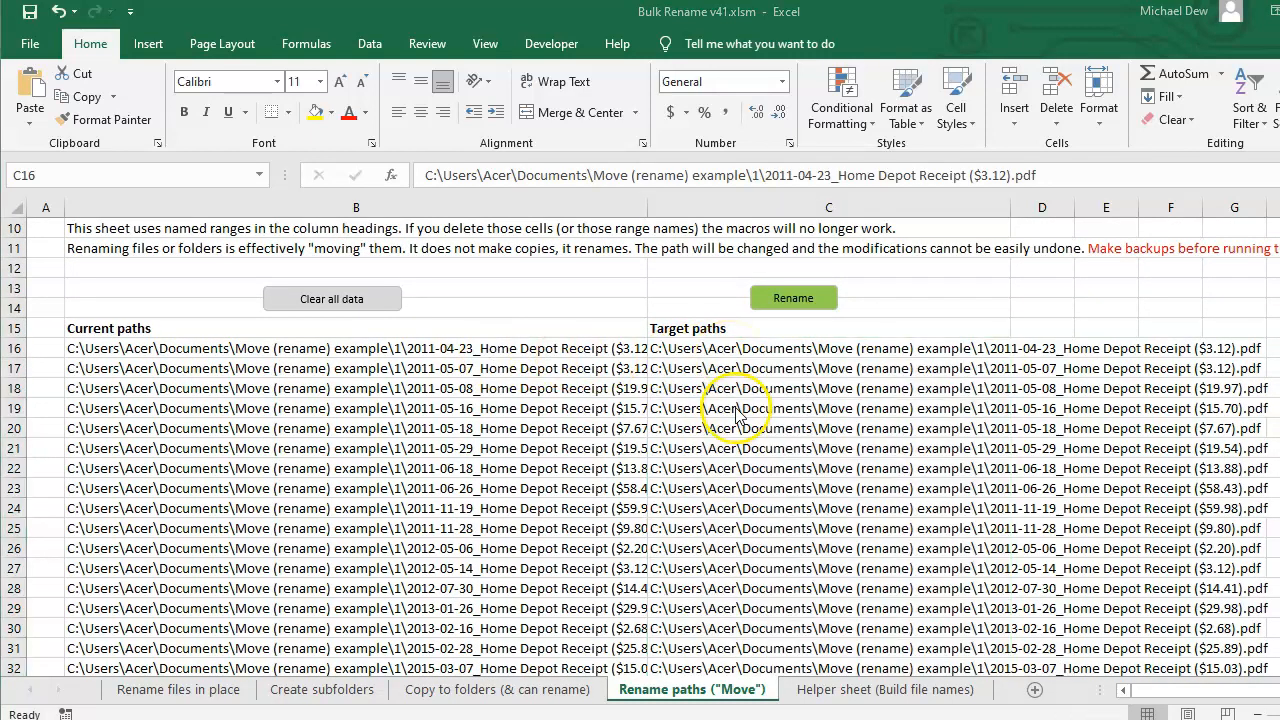
pyautogui.moveTo(682, 352); pyautogui.dragTo(688, 628)
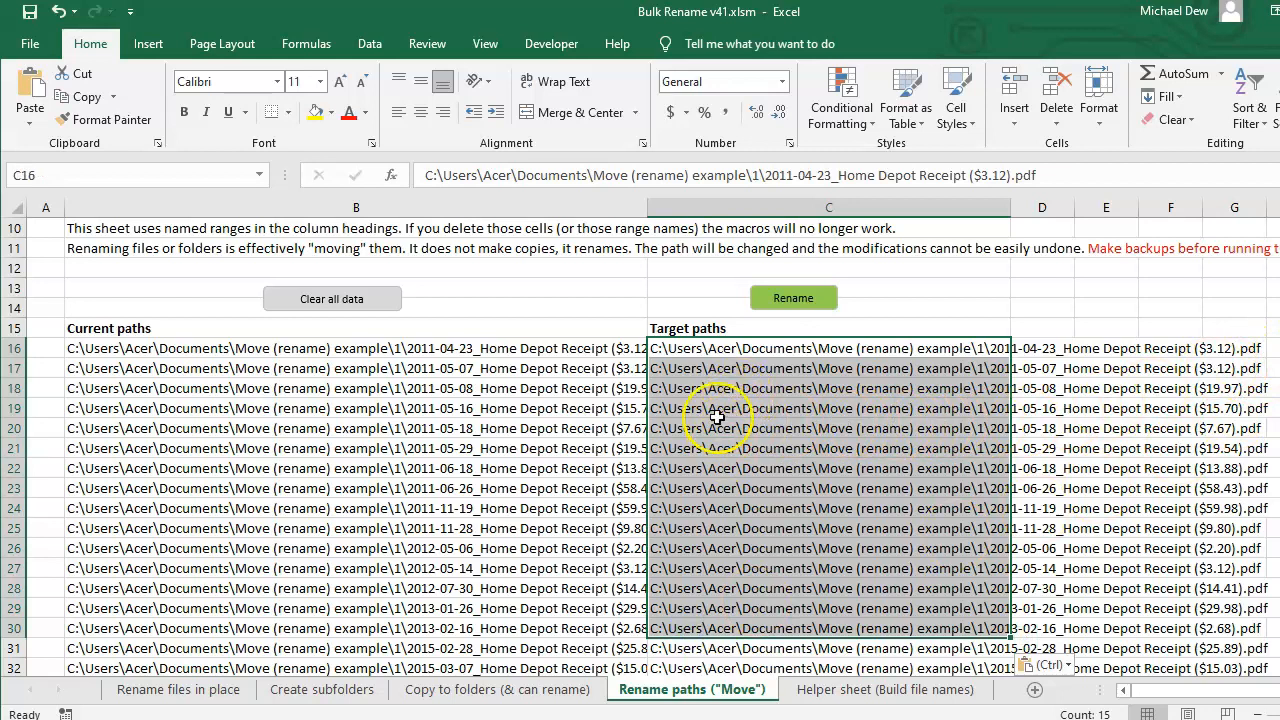
pyautogui.click(698, 352)
pyautogui.hotkey('shift', 'Down')
pyautogui.hotkey('shift', 'Down')
pyautogui.hotkey('shift', 'Down')
pyautogui.hotkey('shift', 'Down')
pyautogui.hotkey('shift', 'Down')
pyautogui.hotkey('shift', 'Down')
pyautogui.hotkey('shift', 'Down')
pyautogui.hotkey('shift', 'Down')
pyautogui.hotkey('shift', 'Down')
pyautogui.hotkey('shift', 'Down')
pyautogui.hotkey('shift', 'Down')
pyautogui.hotkey('shift', 'Down')
pyautogui.hotkey('shift', 'Down')
pyautogui.hotkey('shift', 'Down')
pyautogui.hotkey('shift', 'Down')
pyautogui.hotkey('shift', 'Down')
pyautogui.hotkey('shift', 'Down')
pyautogui.hotkey('shift', 'Down')
pyautogui.hotkey('shift', 'Down')
pyautogui.hotkey('shift', 'Down')
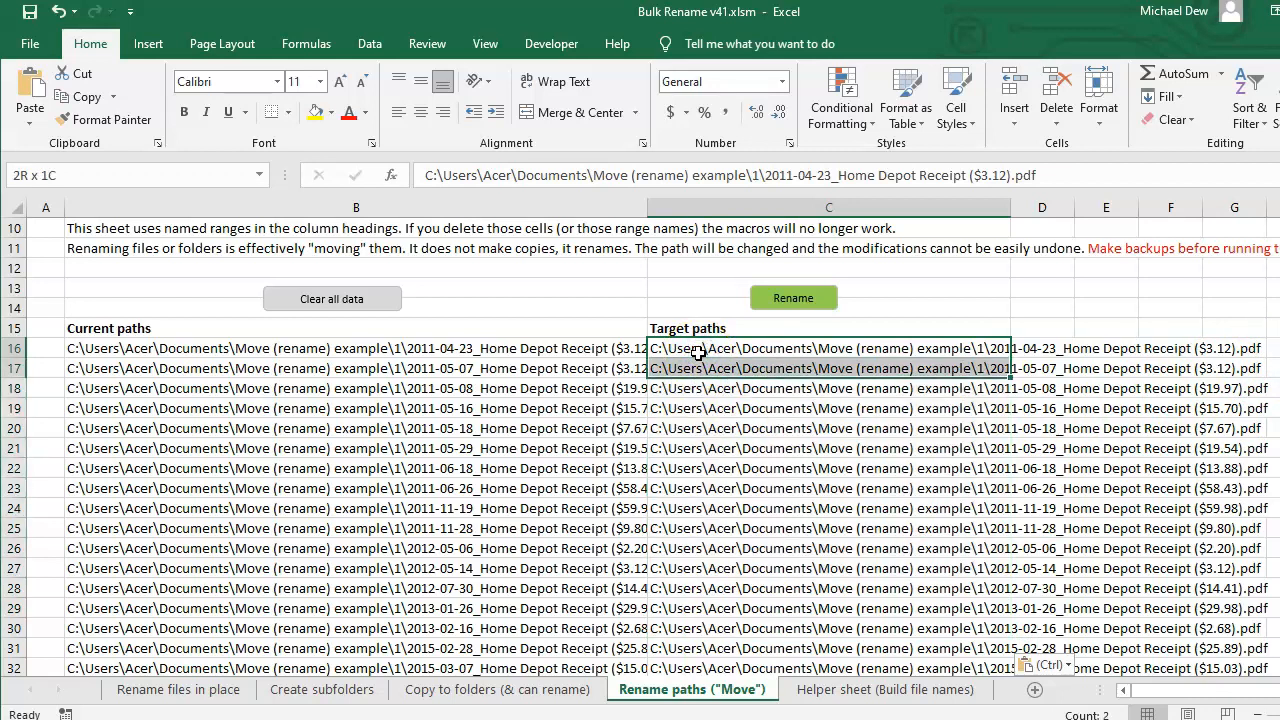
pyautogui.hotkey('shift', 'Up')
pyautogui.hotkey('shift', 'Up')
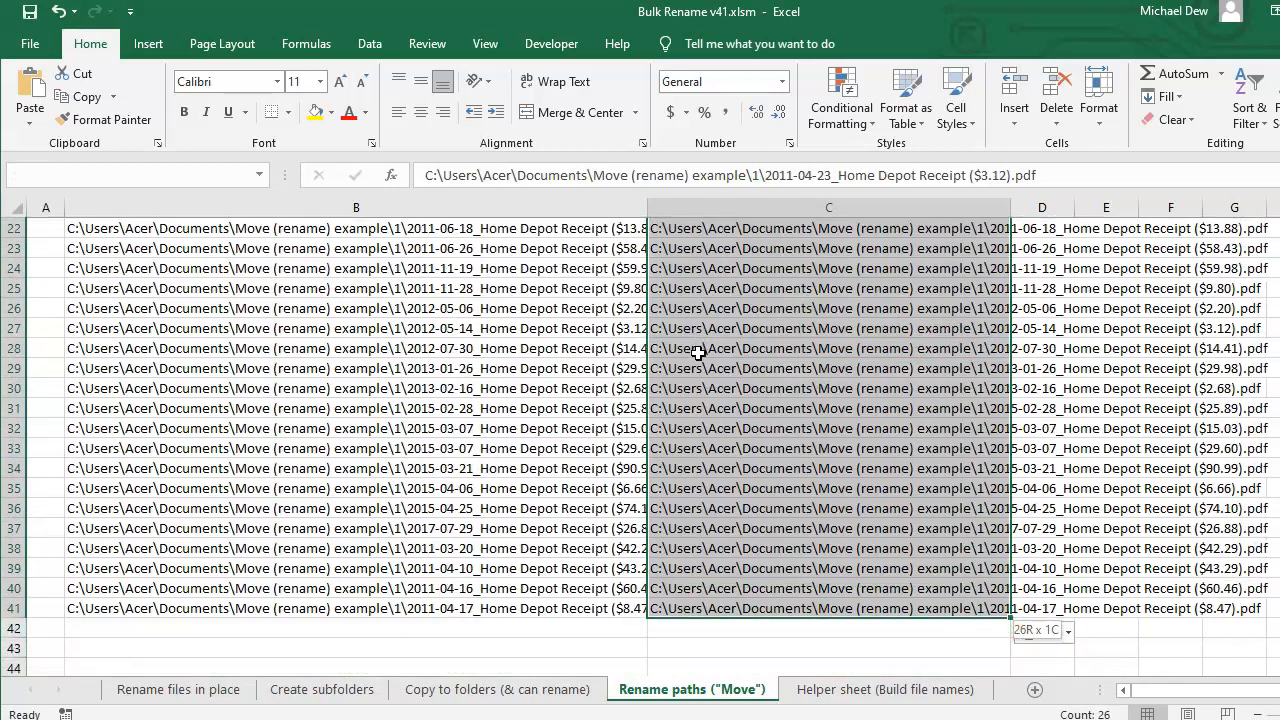
pyautogui.hotkey('ctrl', 'c')
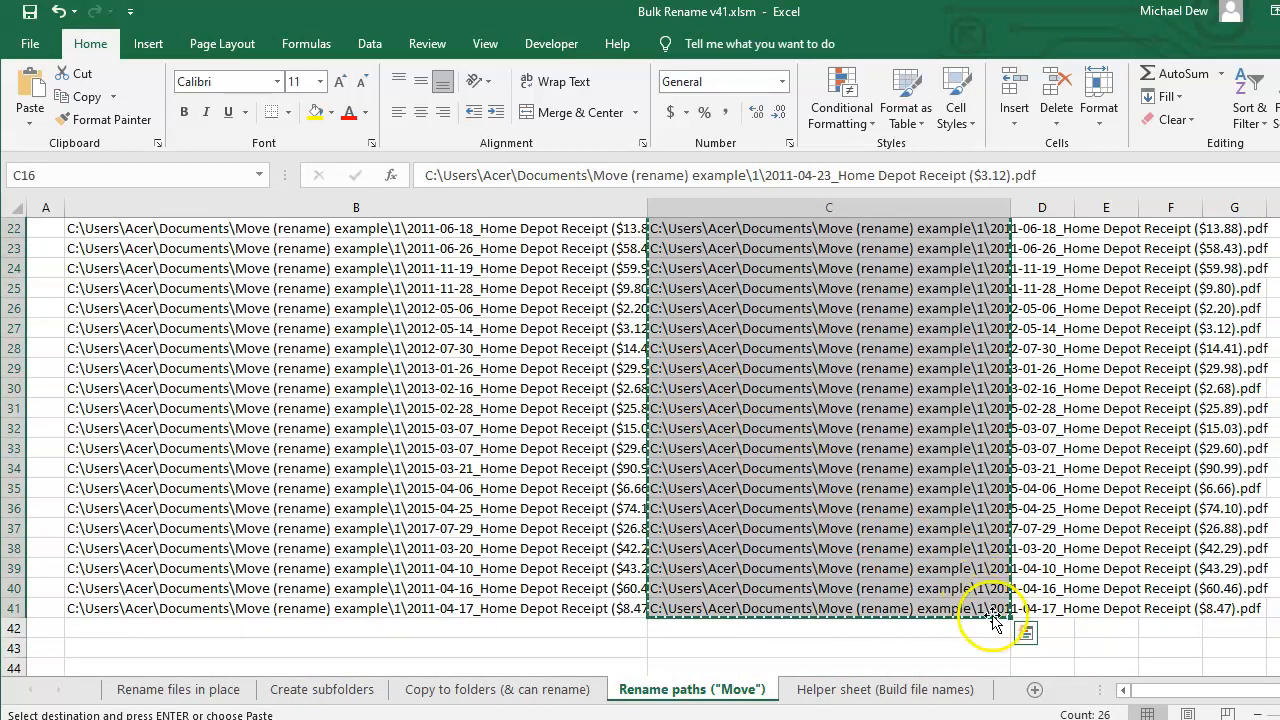
pyautogui.click(1034, 692)
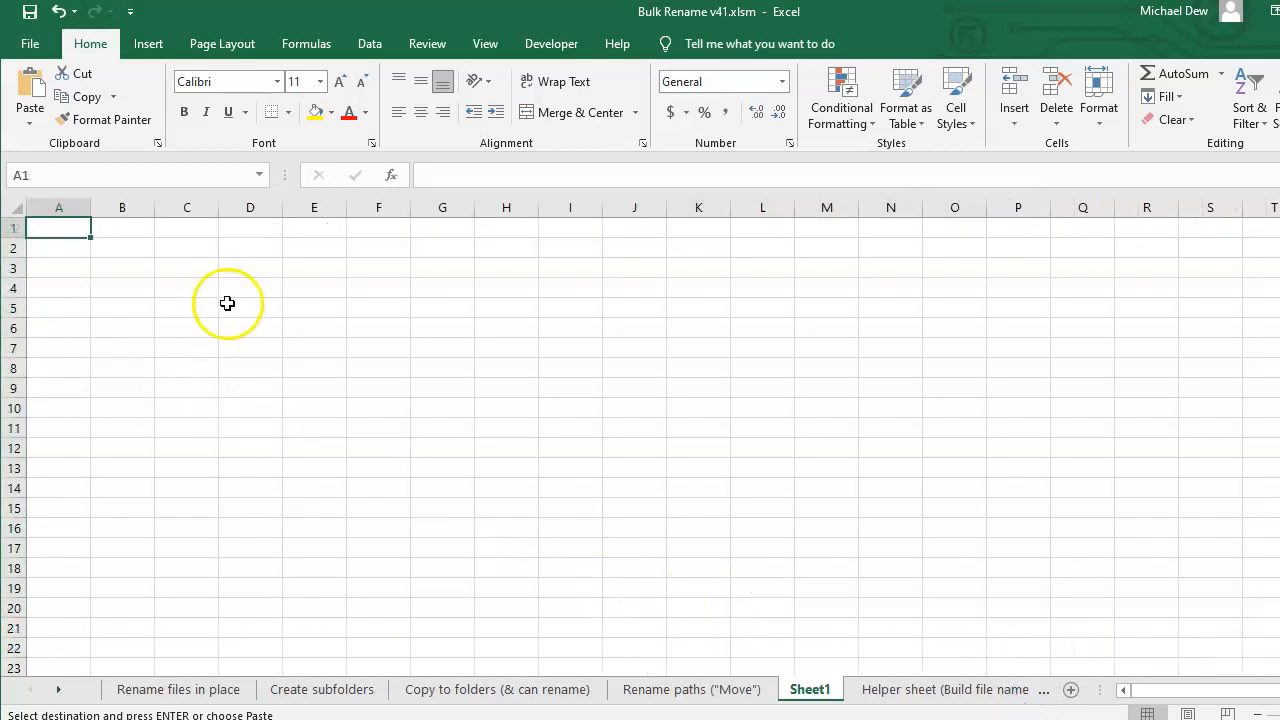
pyautogui.hotkey('ctrl', 'v')
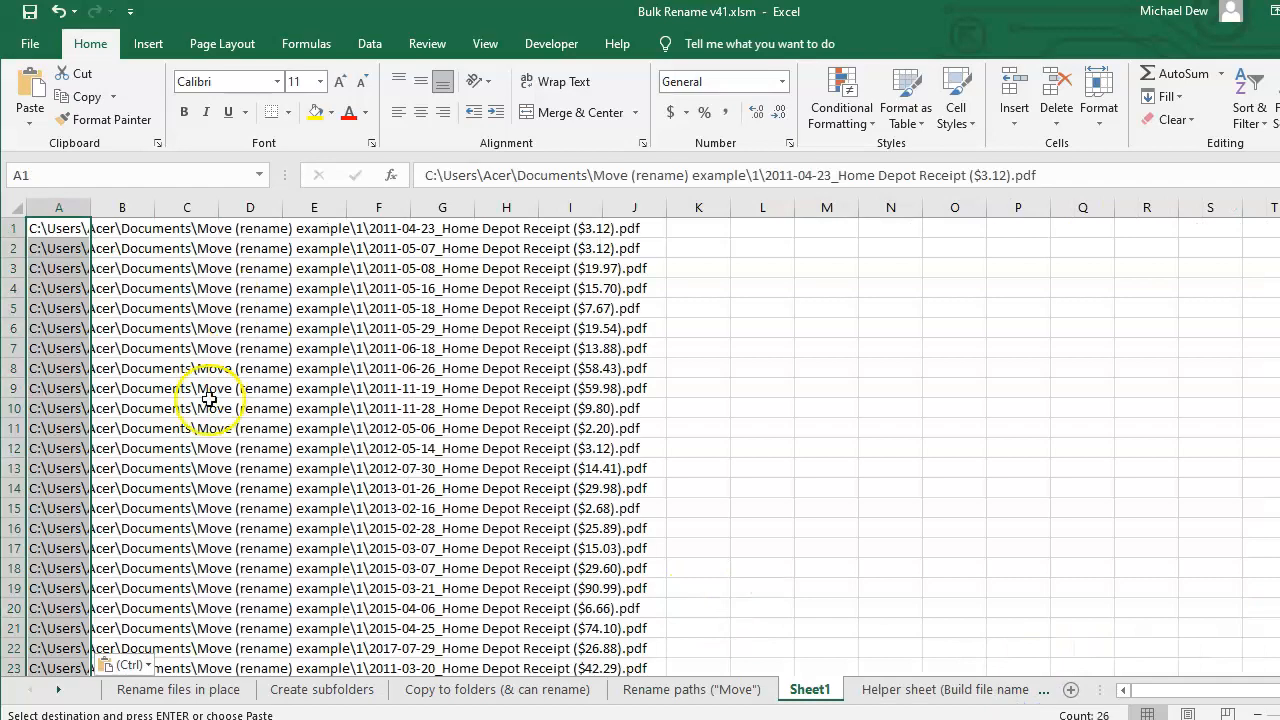
# - Split the pasted paths in column A with Text to Columns, using an opening parenthesis as the delimiter
pyautogui.click(370, 43)
pyautogui.click(827, 108)
pyautogui.click(272, 232)
pyautogui.click(587, 498)
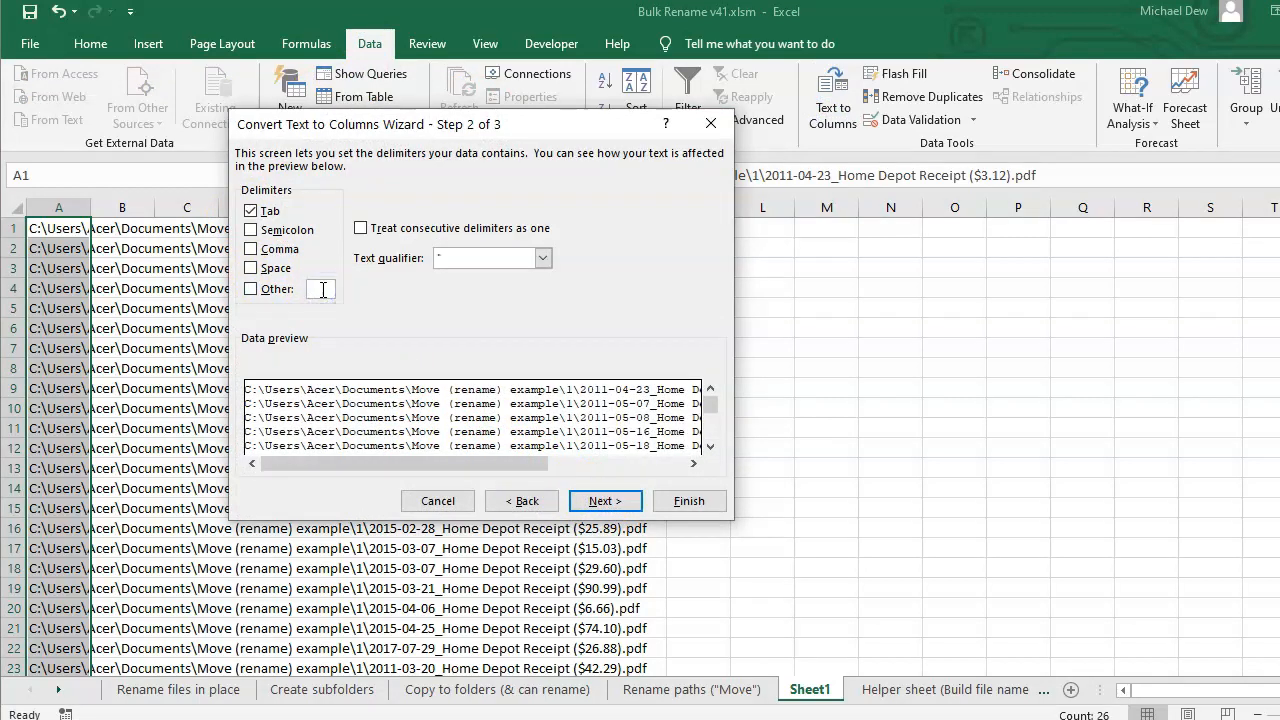
pyautogui.click(689, 501)
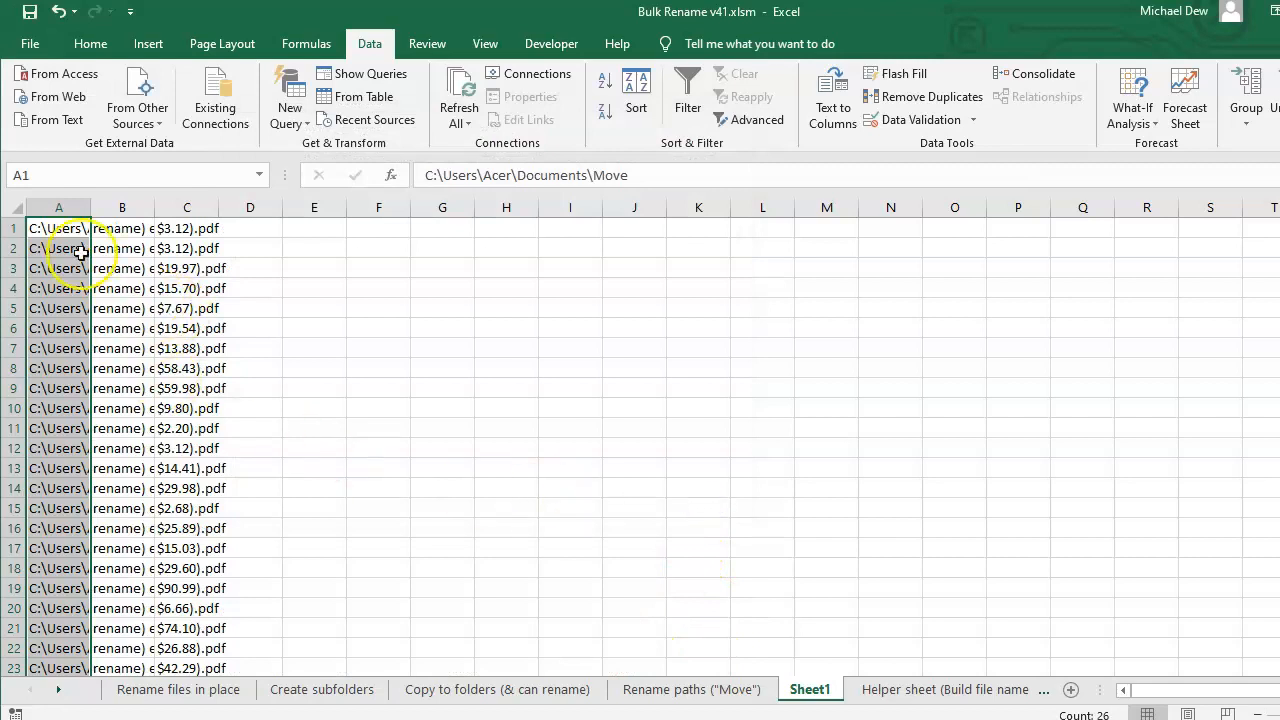
# - Replace every ").pdf" in column C with nothing so only the receipt amounts remain
pyautogui.click(175, 228)
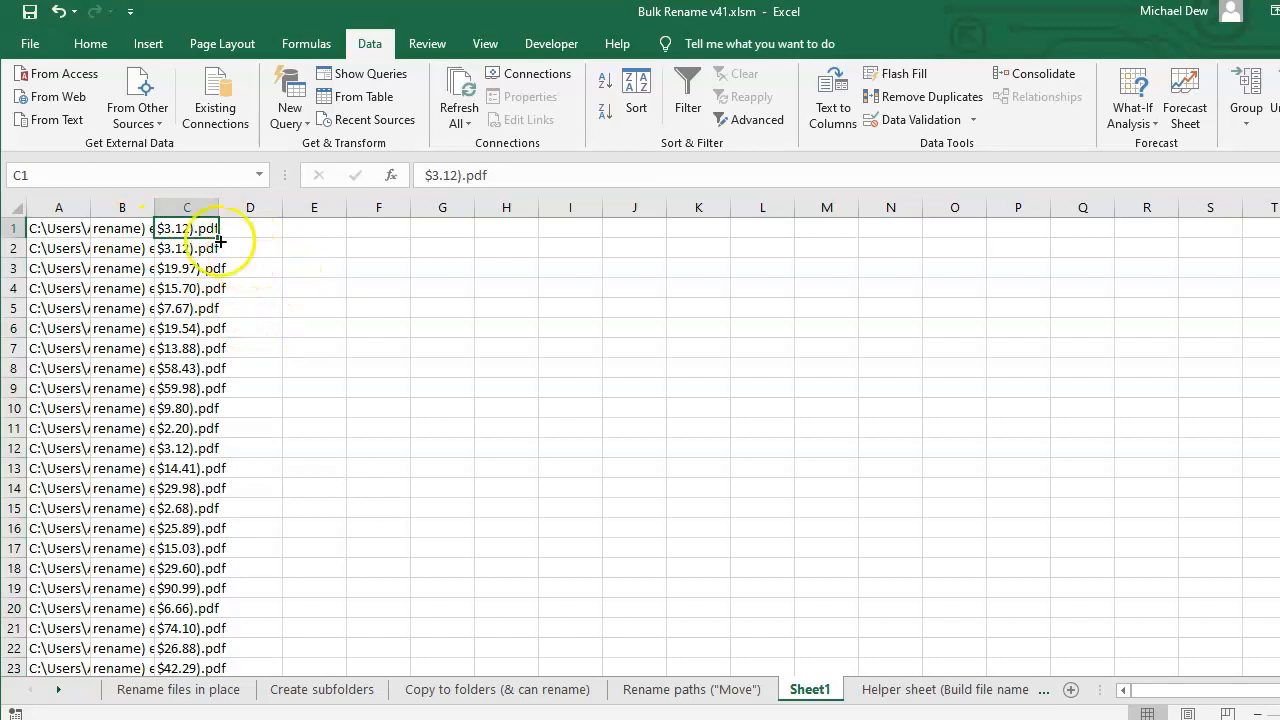
pyautogui.click(190, 206)
pyautogui.hotkey('ctrl', 'f')
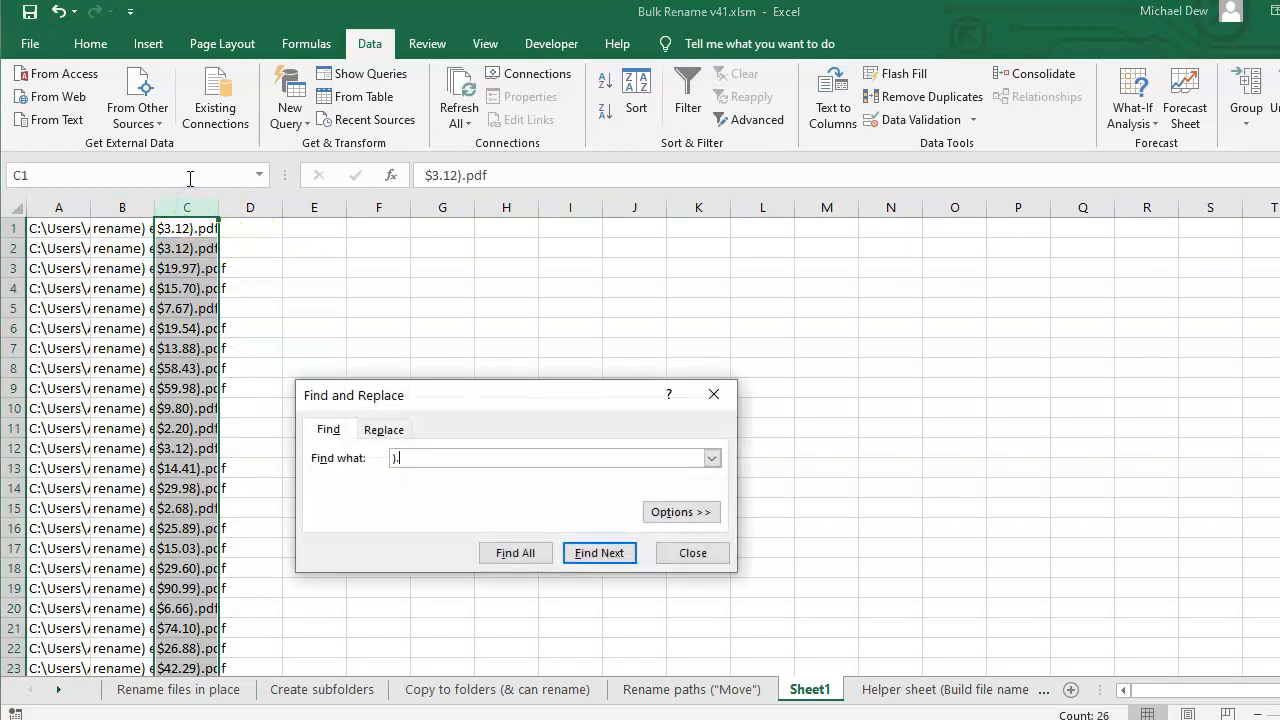
pyautogui.click(384, 429)
pyautogui.click(339, 553)
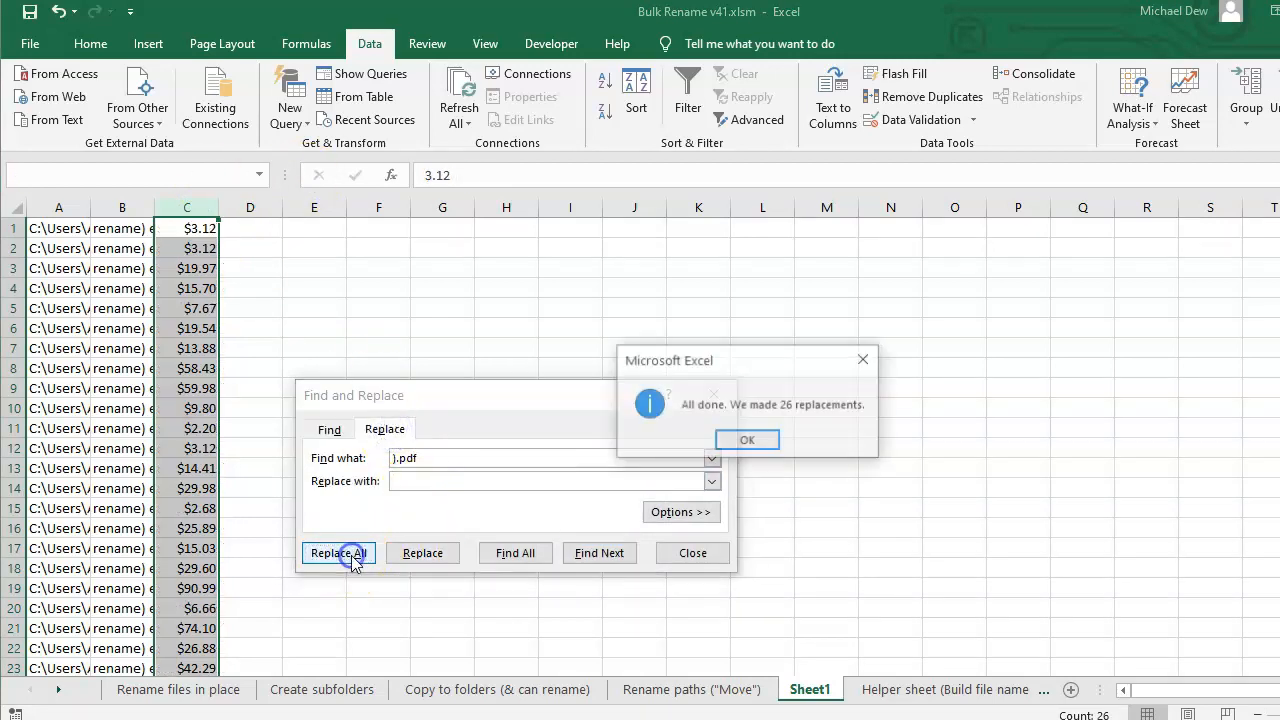
pyautogui.click(748, 443)
pyautogui.click(693, 553)
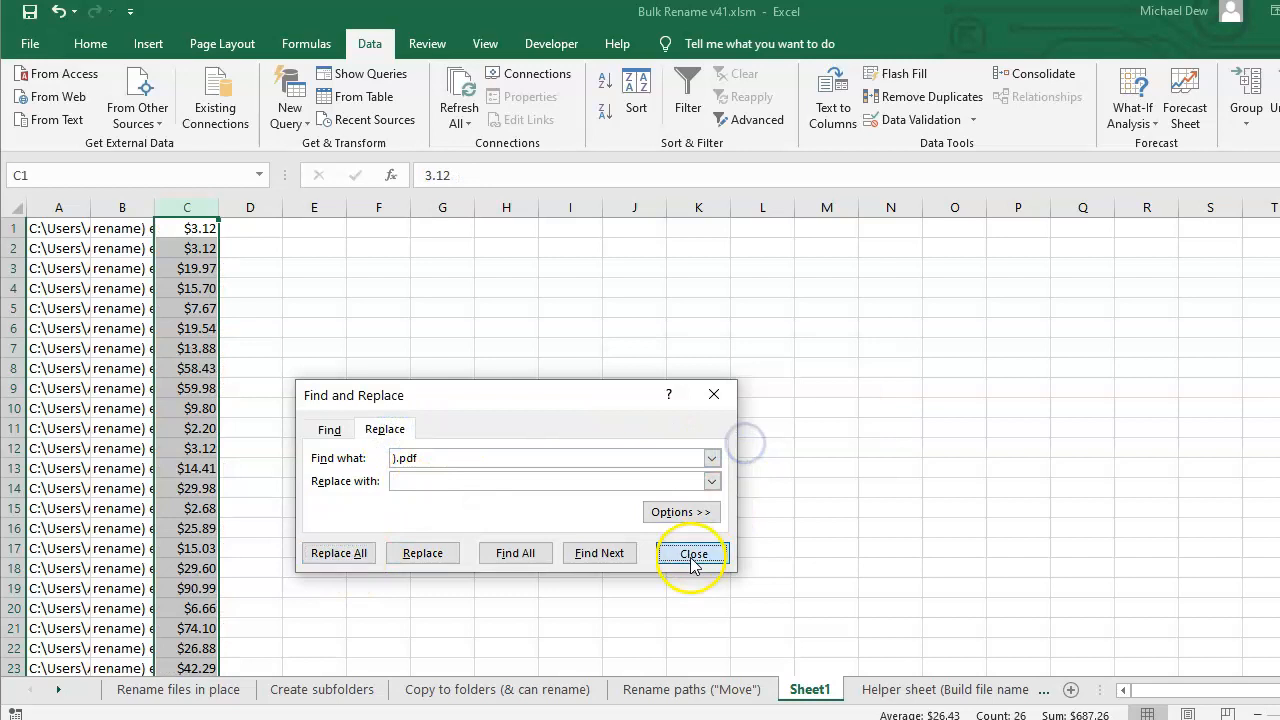
# - Copy the receipt amounts from column C and paste them beside the target paths from D16 on the "Rename paths ("Move")" sheet
pyautogui.moveTo(195, 230); pyautogui.dragTo(188, 620)
pyautogui.hotkey('ctrl', 'c')
pyautogui.hotkey('ctrl', 'pageup')
pyautogui.click(1045, 532)
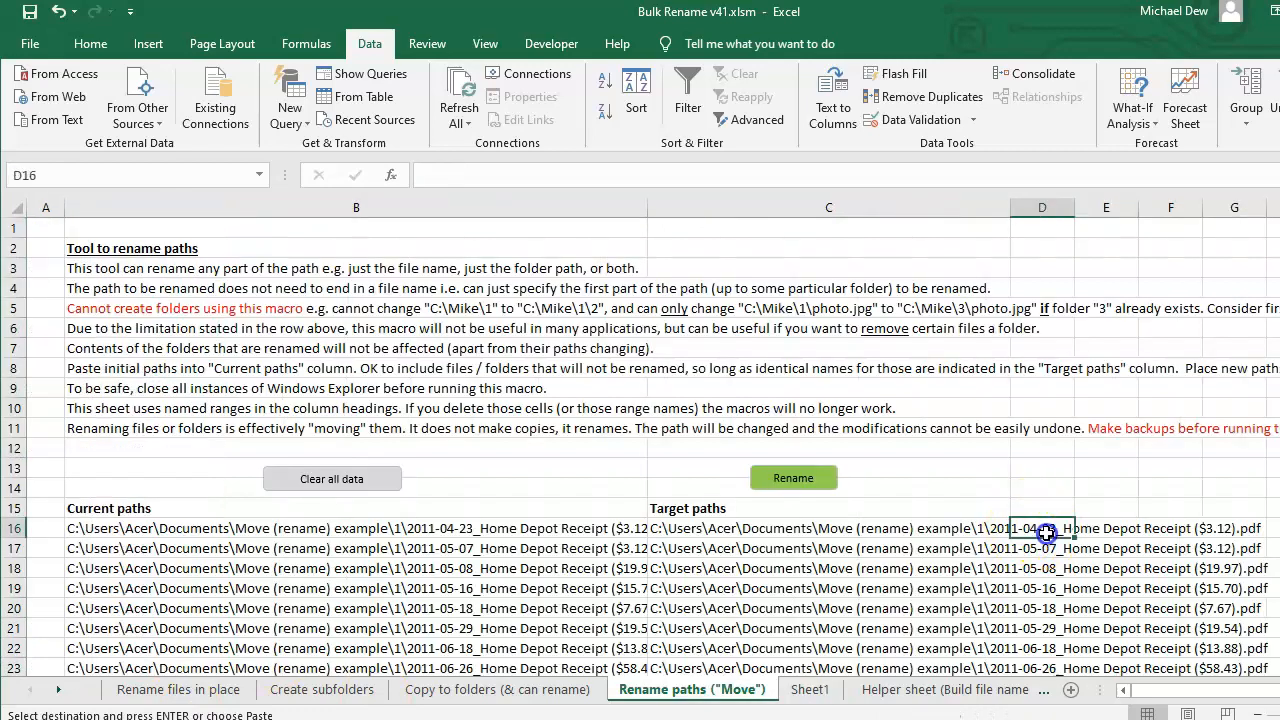
pyautogui.hotkey('ctrl', 'v')
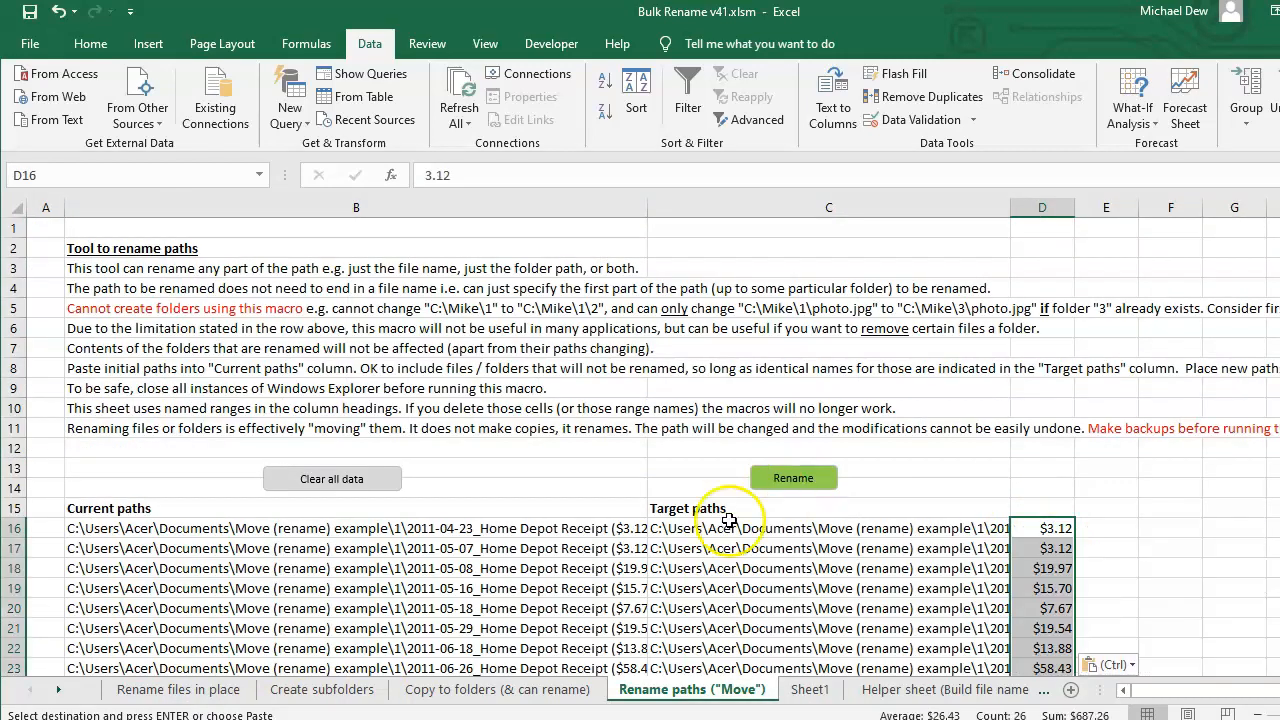
# - Sort the current paths, target paths and amounts in B16:D41 by column D, smallest to largest
pyautogui.moveTo(214, 532); pyautogui.dragTo(1068, 632)
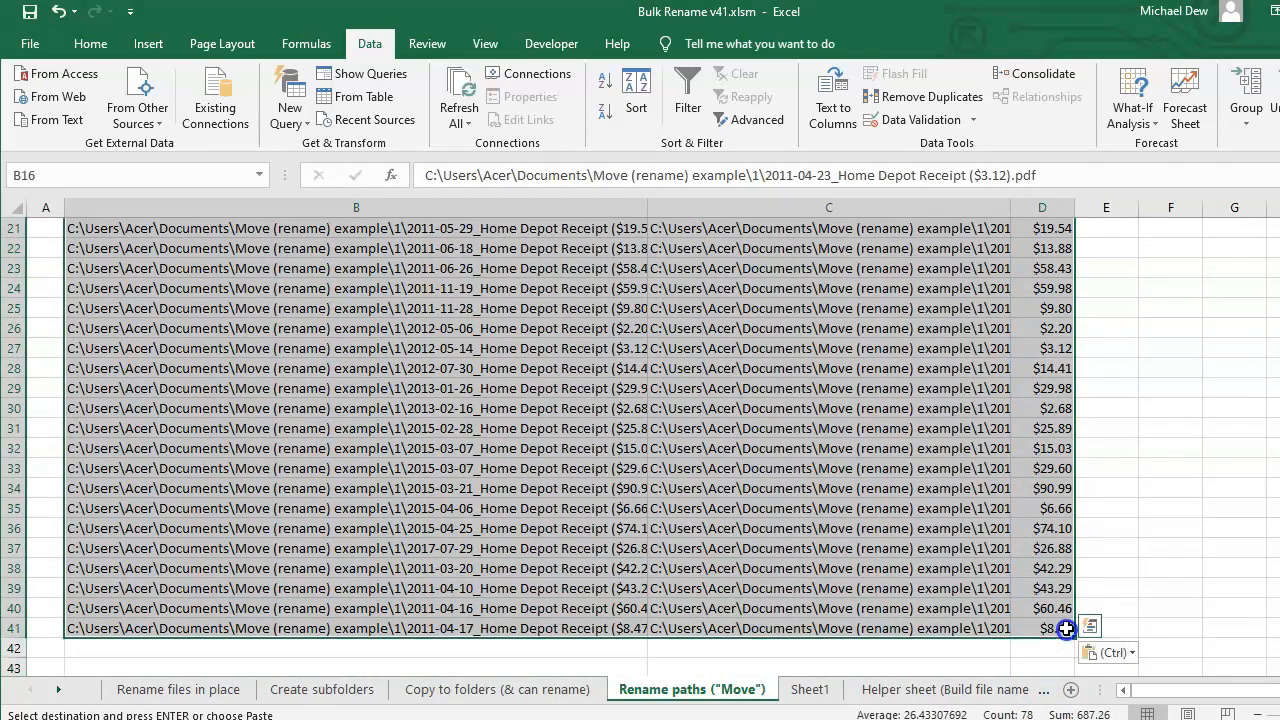
pyautogui.click(91, 43)
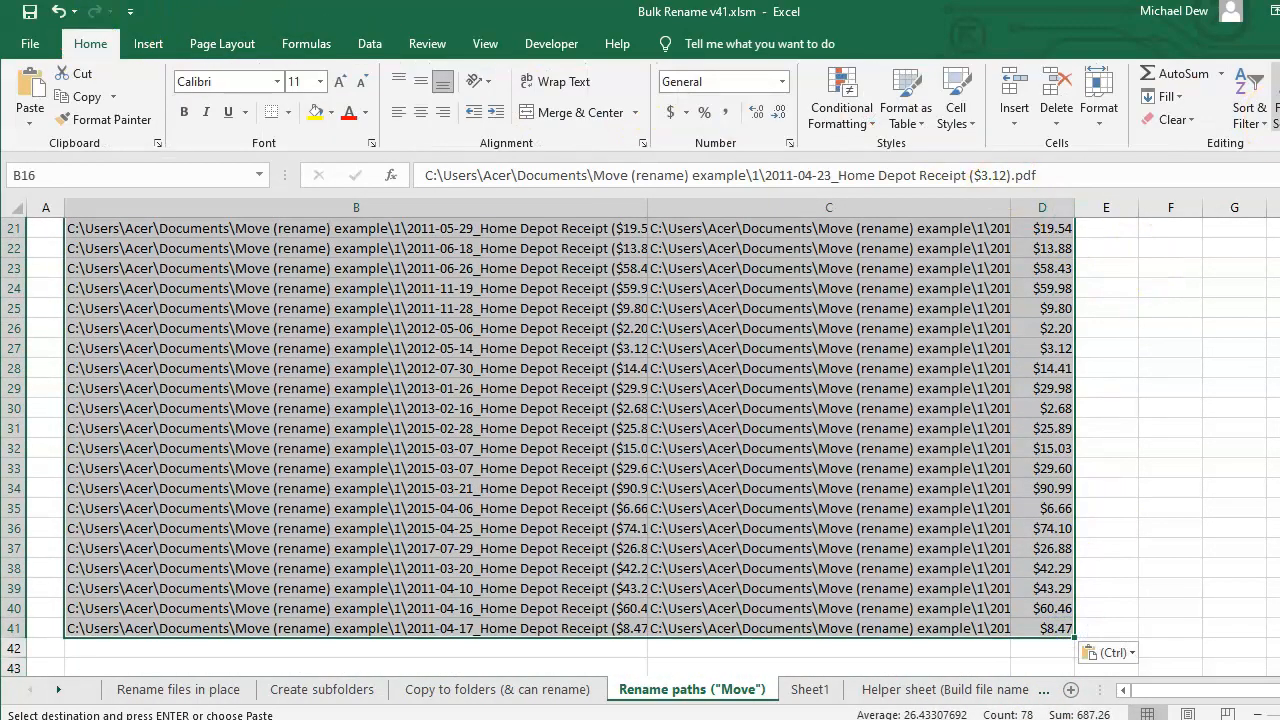
pyautogui.click(1250, 107)
pyautogui.click(1255, 216)
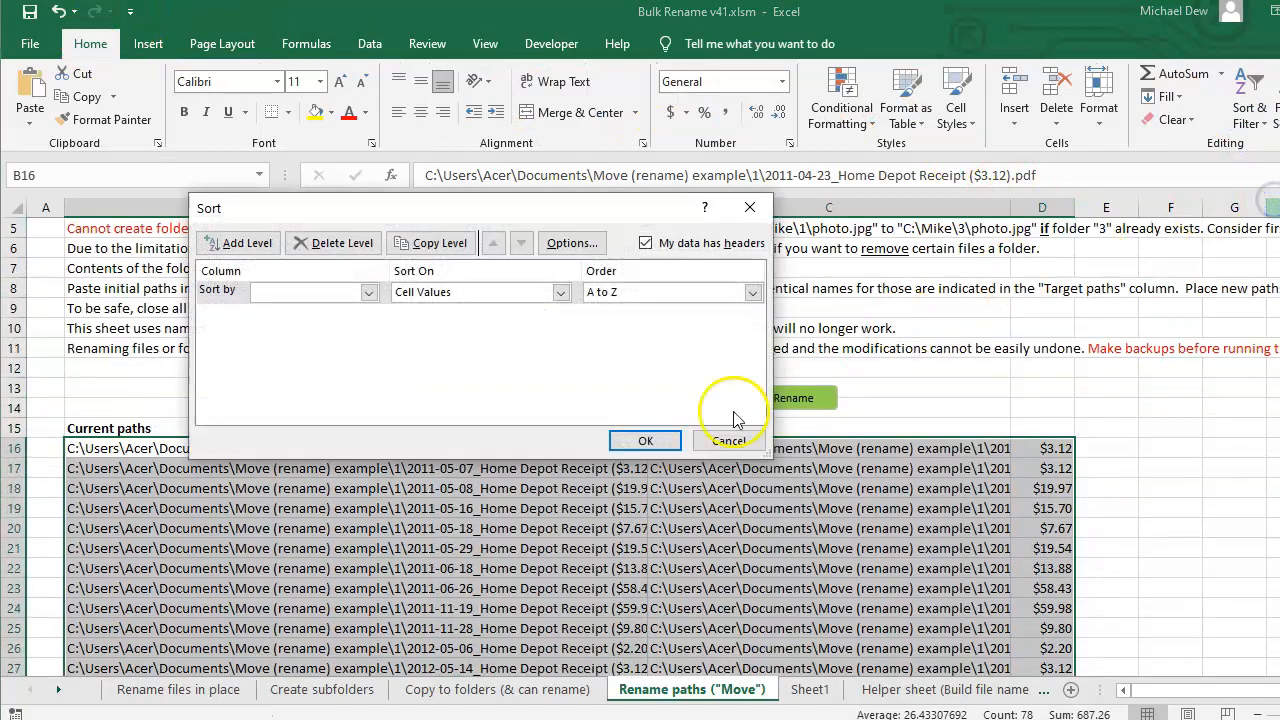
pyautogui.click(370, 292)
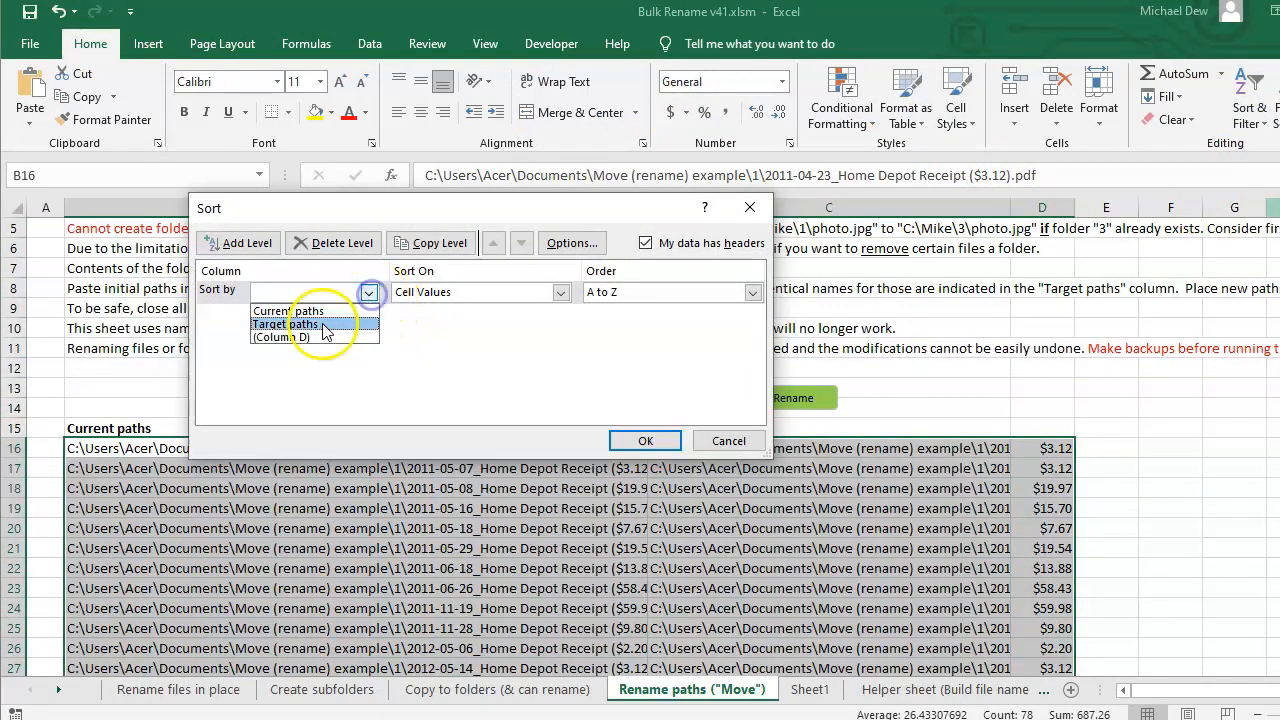
pyautogui.click(312, 339)
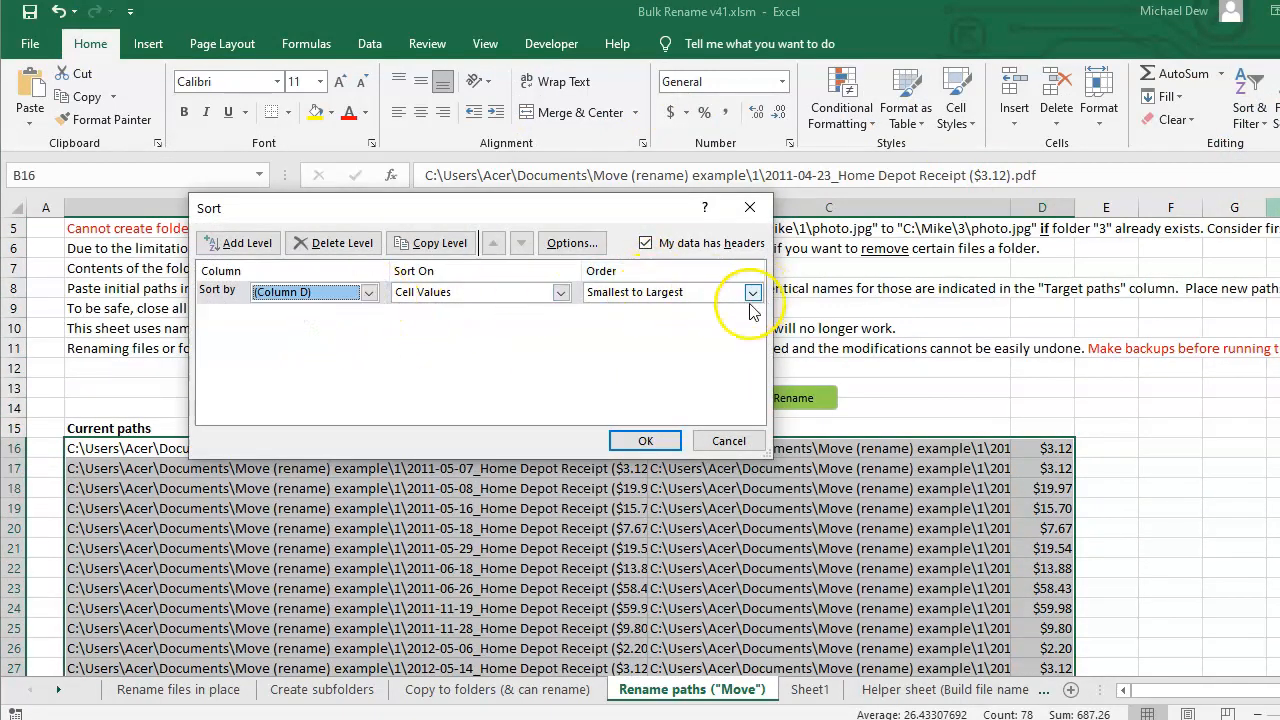
pyautogui.click(645, 441)
pyautogui.click(789, 528)
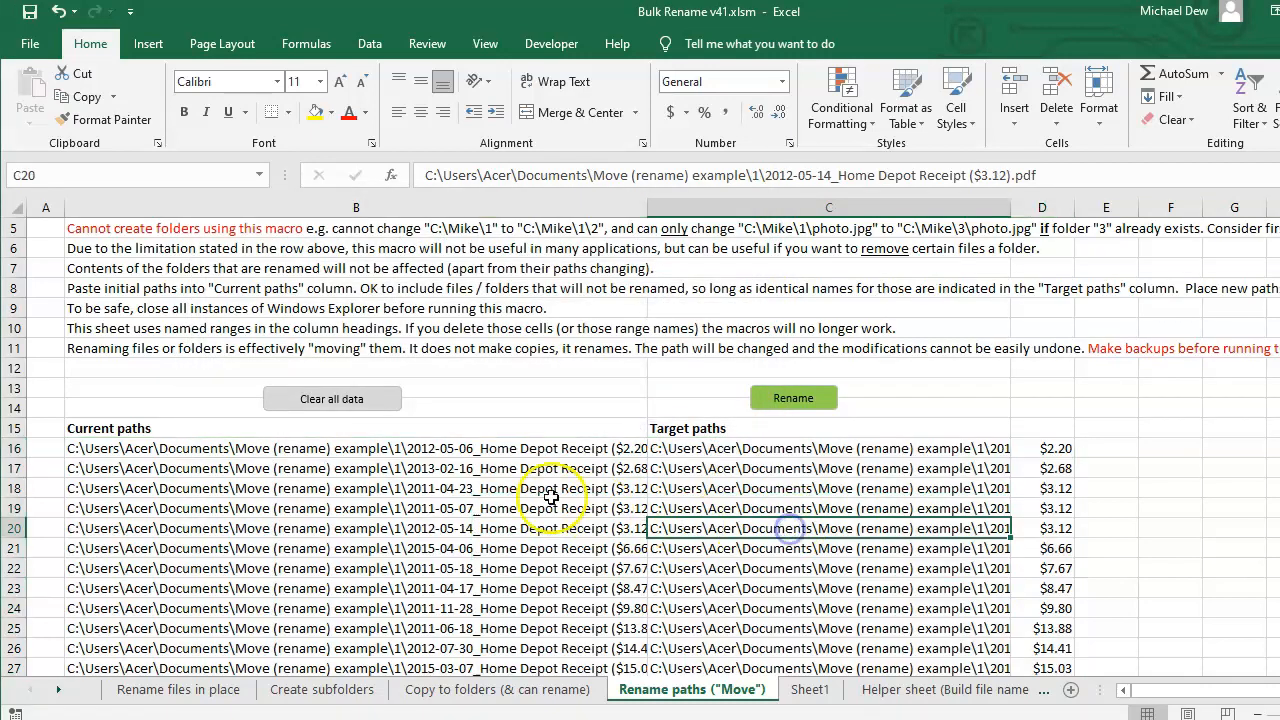
# - Delete sheet rows 16 to 24, which hold the receipts with amounts under $10
pyautogui.moveTo(1058, 451); pyautogui.dragTo(1052, 608)
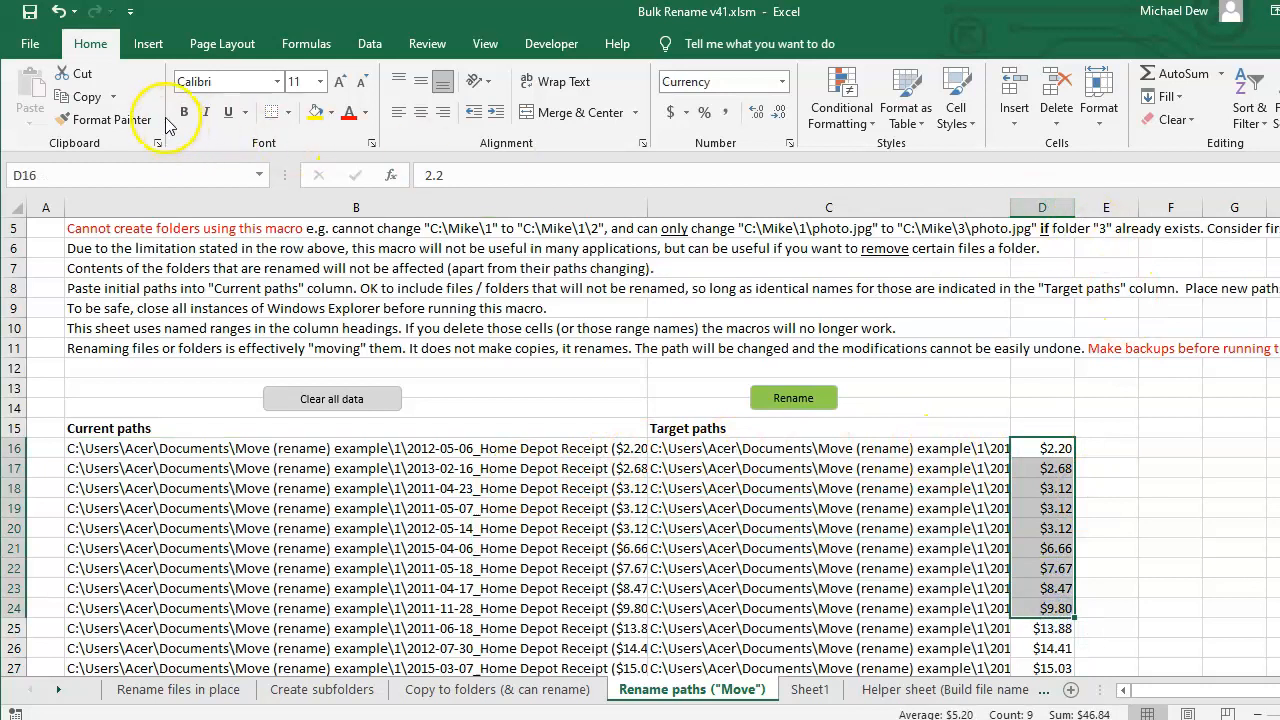
pyautogui.click(1068, 122)
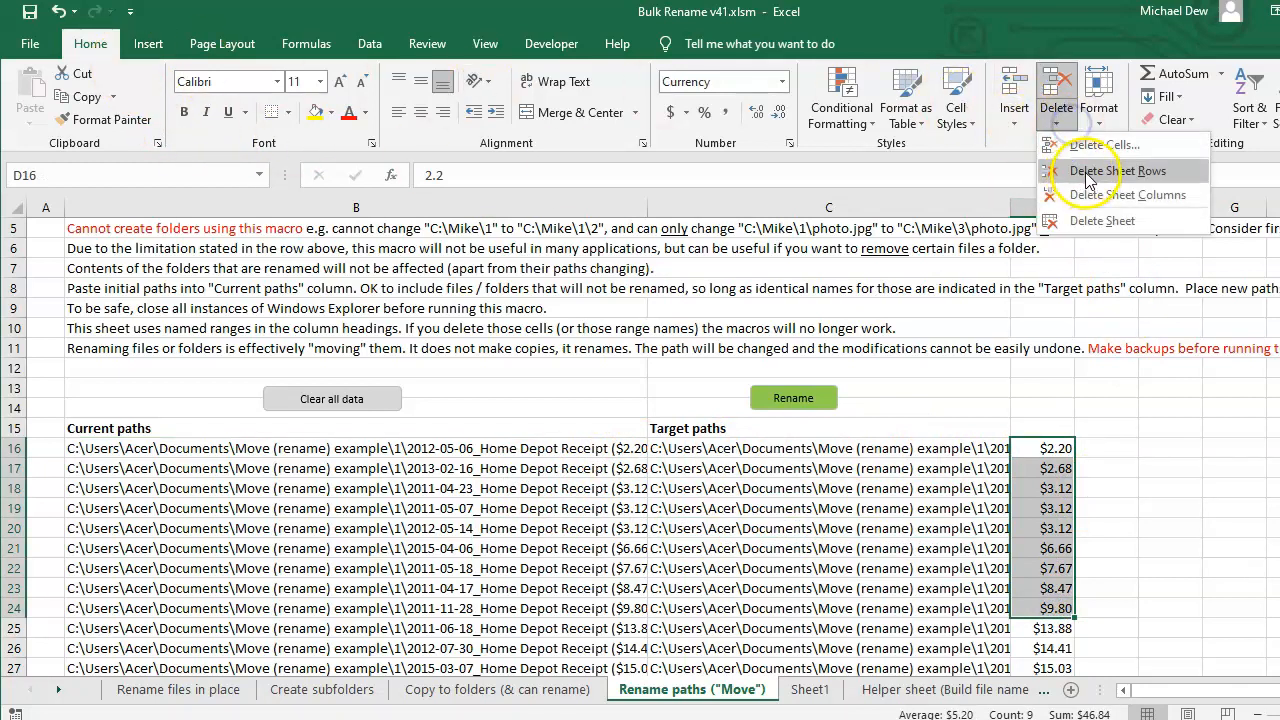
pyautogui.click(1088, 172)
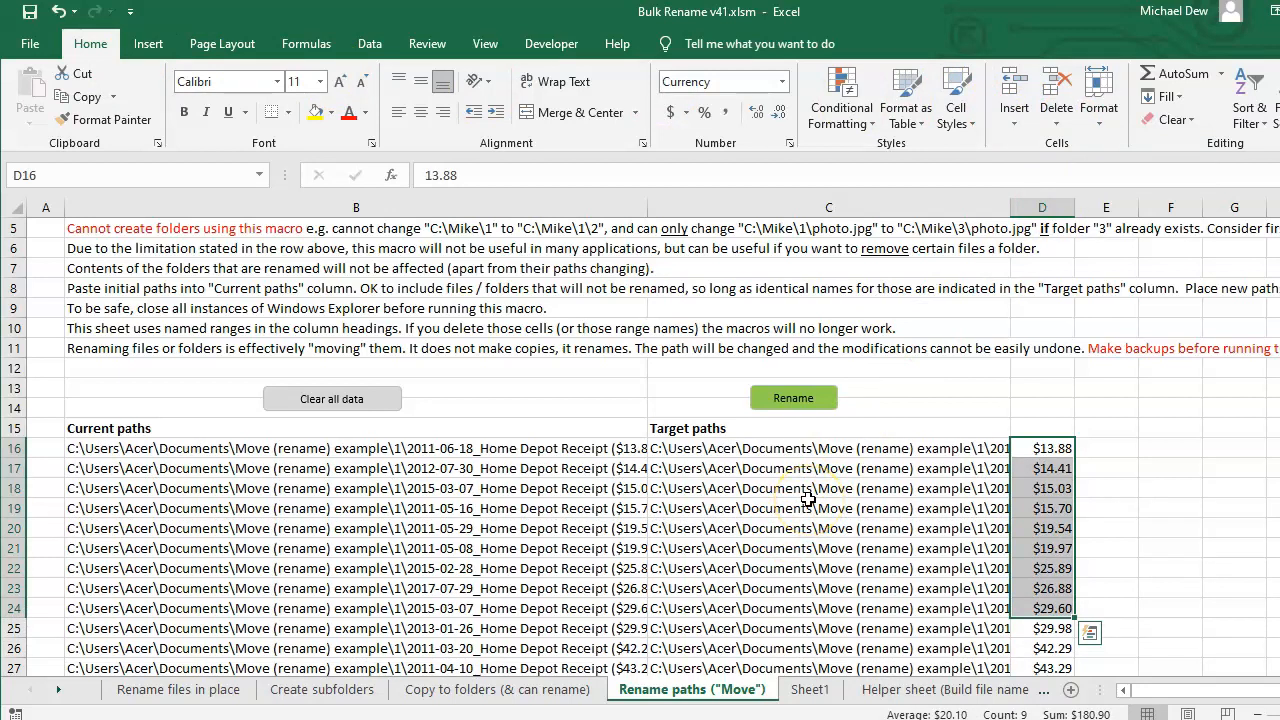
pyautogui.click(807, 499)
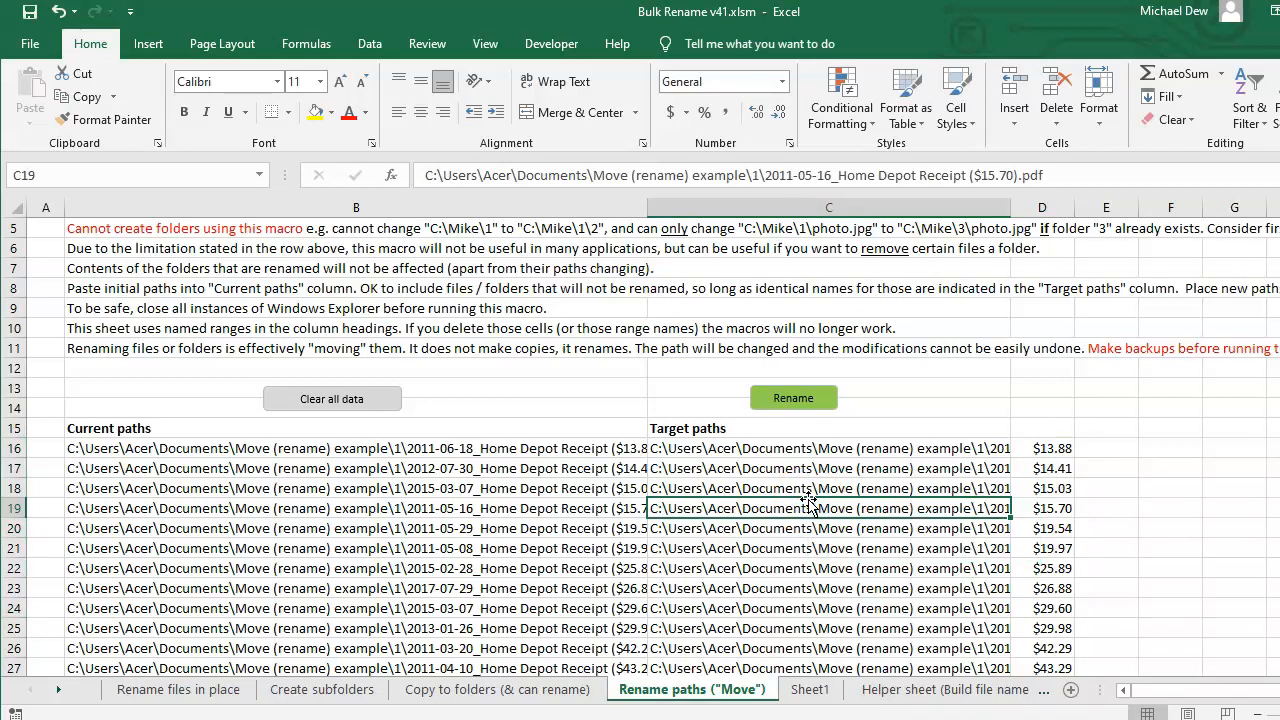
# - Clear the helper receipt amounts in column D beside the target paths, from D16 down
pyautogui.moveTo(1045, 448); pyautogui.dragTo(1077, 572)
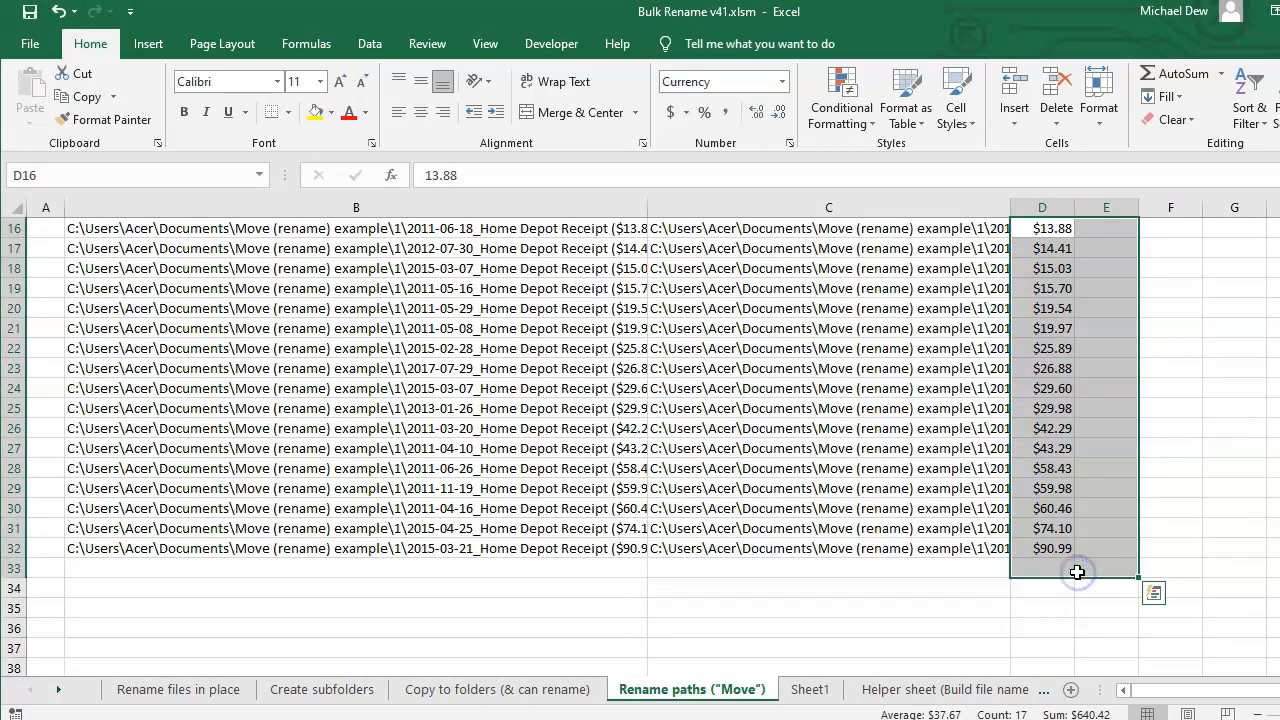
pyautogui.press('Delete')
pyautogui.scroll(2, 900, 450)
pyautogui.click(797, 345)
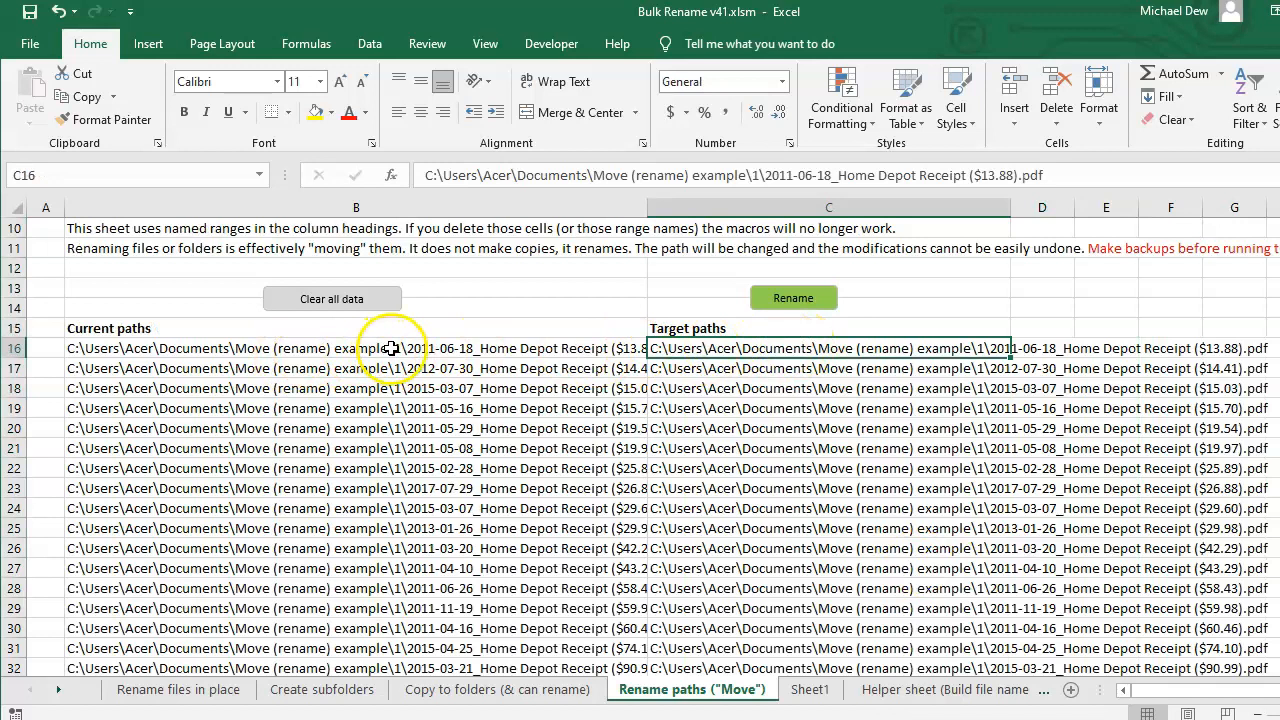
# - Replace every "example\1" with "example\2" in the target paths in C16:C32
pyautogui.moveTo(674, 349); pyautogui.dragTo(755, 628)
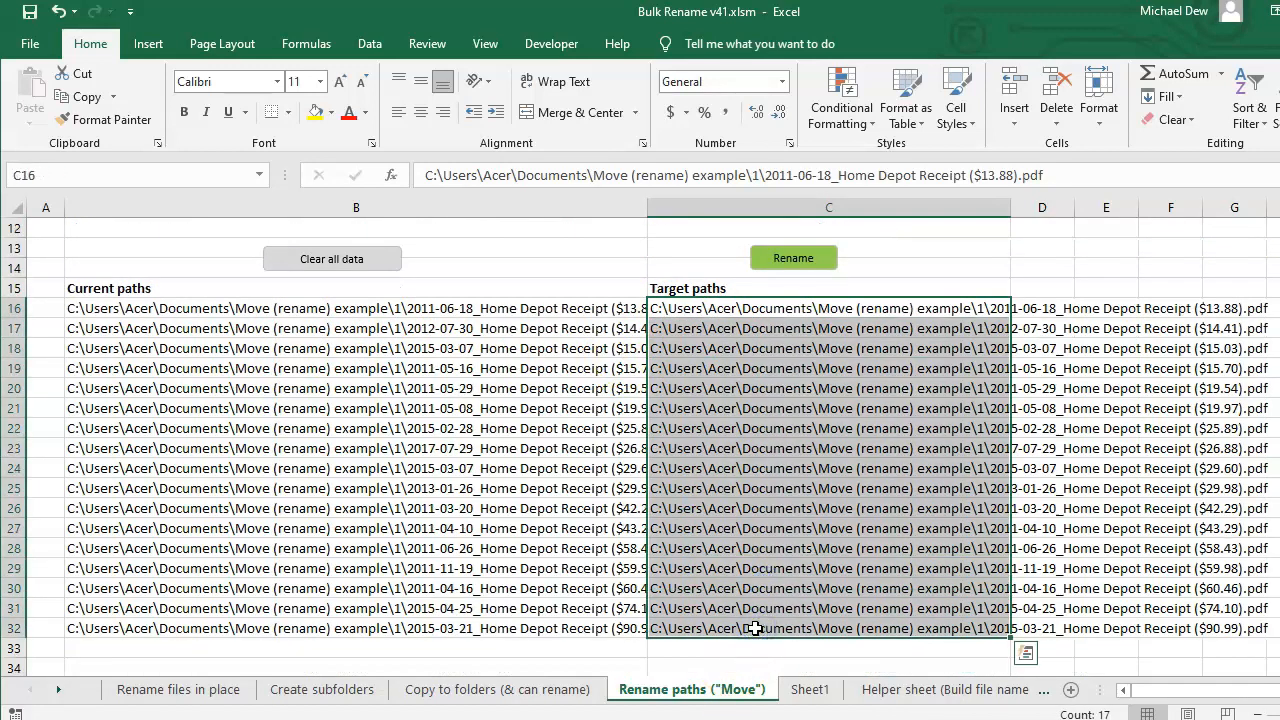
pyautogui.hotkey('ctrl', 'f')
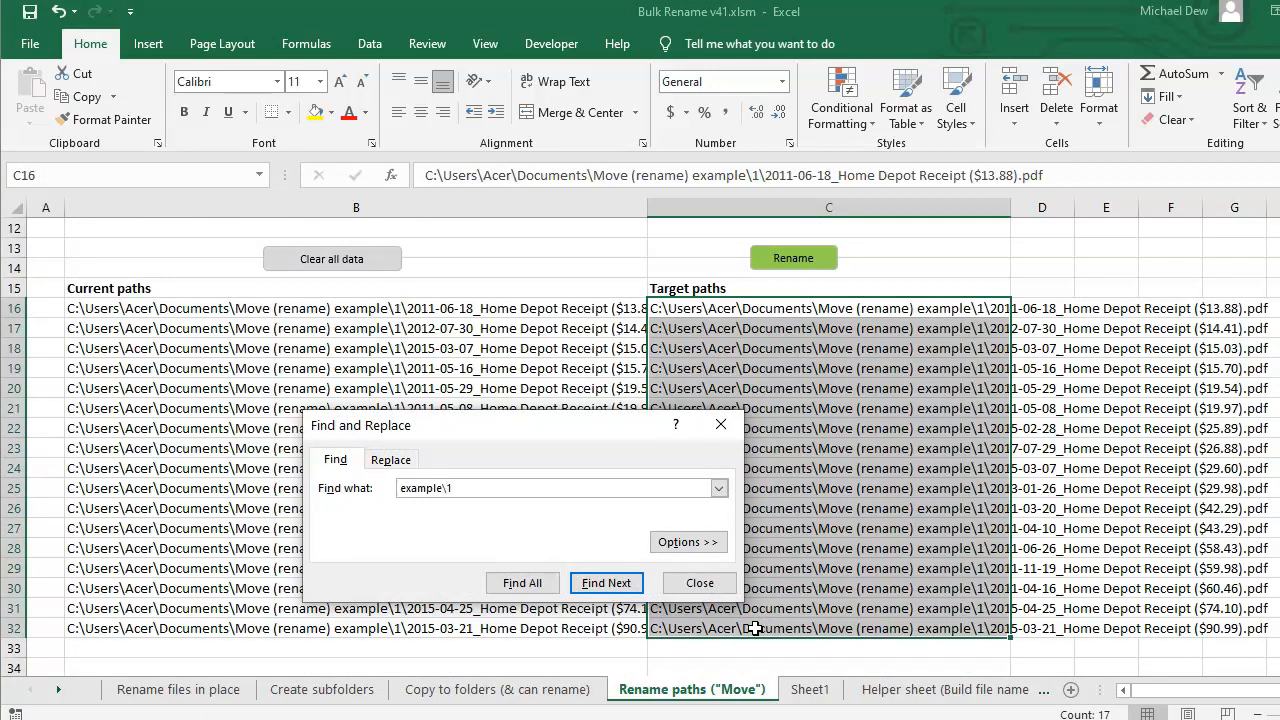
pyautogui.click(393, 462)
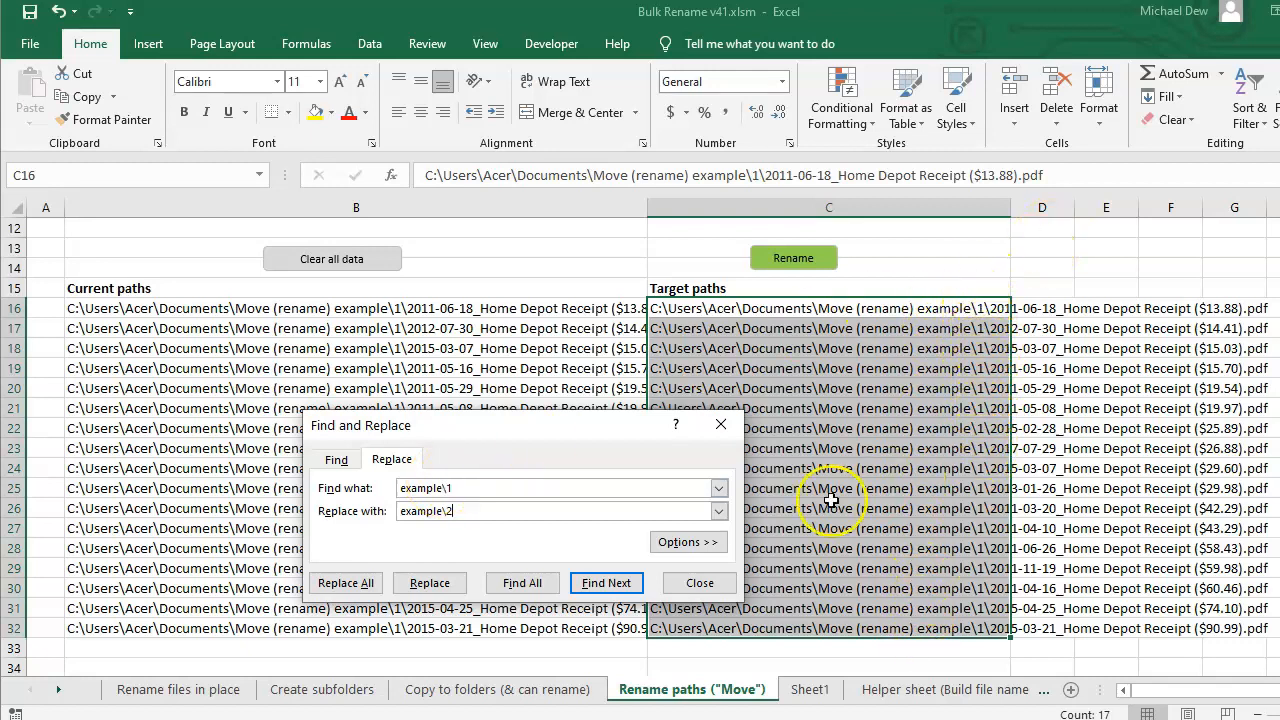
pyautogui.click(346, 583)
pyautogui.click(765, 441)
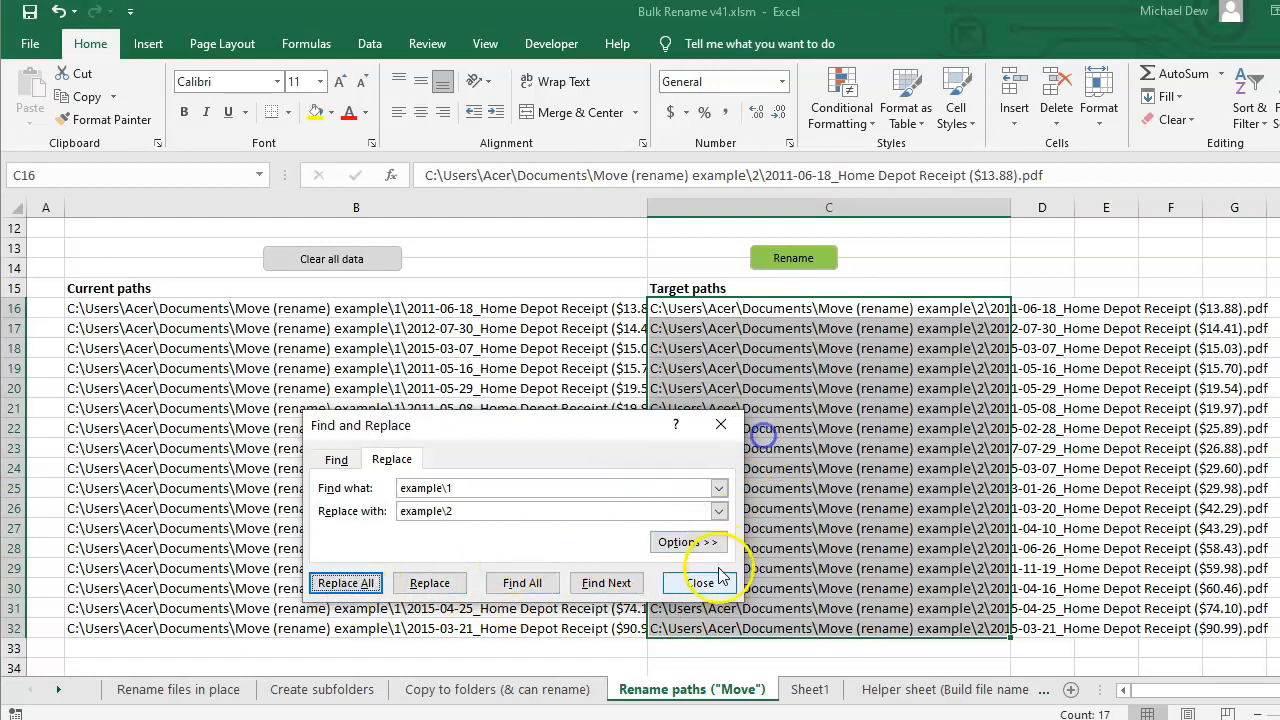
pyautogui.click(700, 583)
pyautogui.click(953, 462)
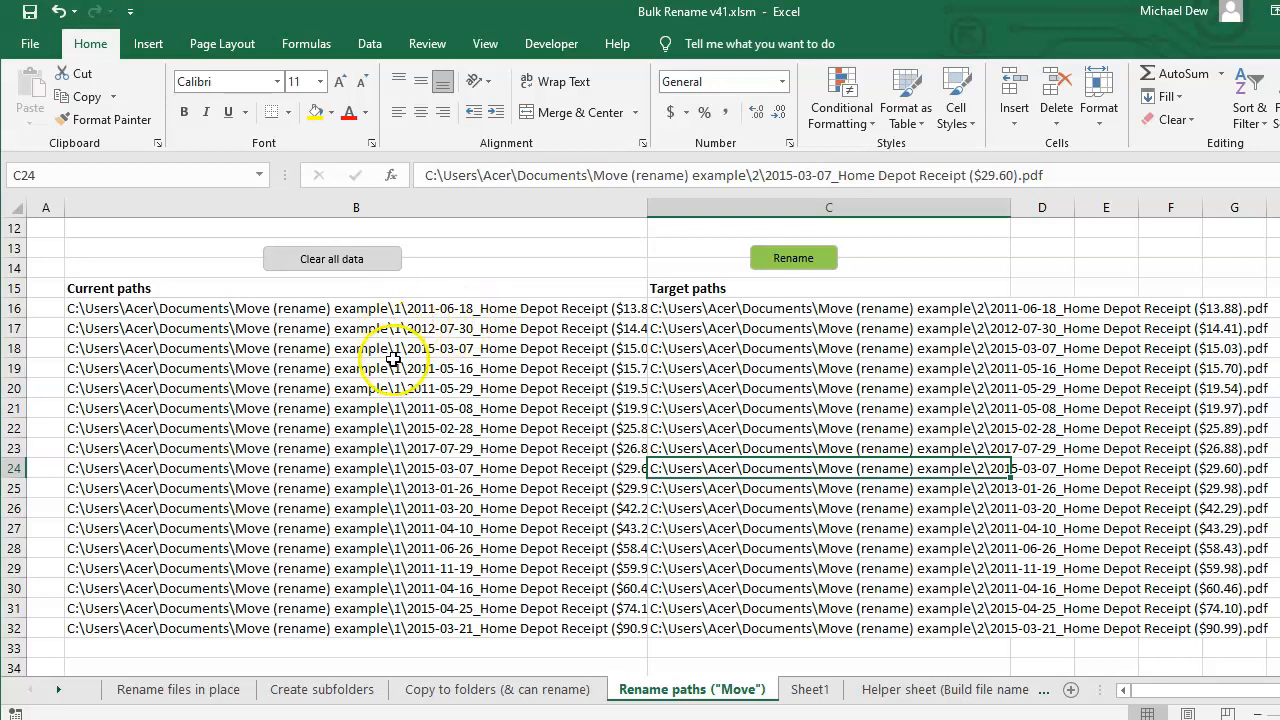
# - Switch to File Explorer and inspect folders 1 and 2 inside "Move (rename) example", then return to the workbook
pyautogui.hotkey('alt', 'Tab')
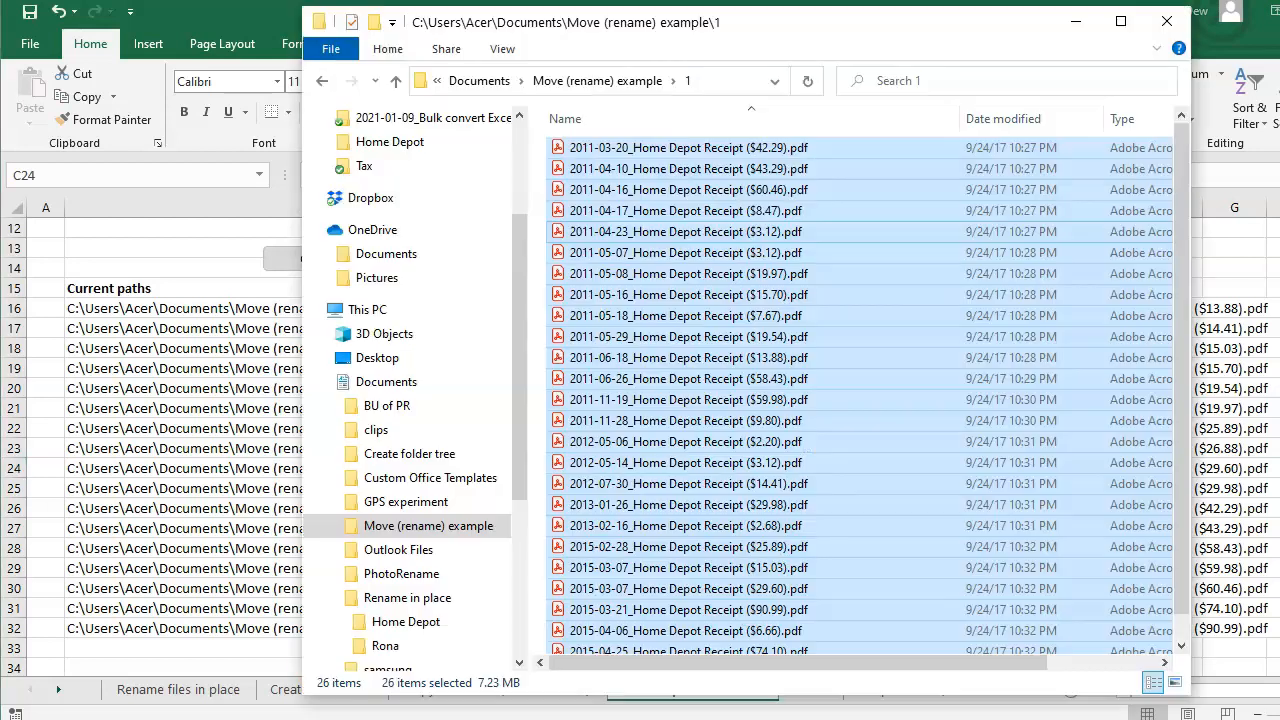
pyautogui.click(625, 80)
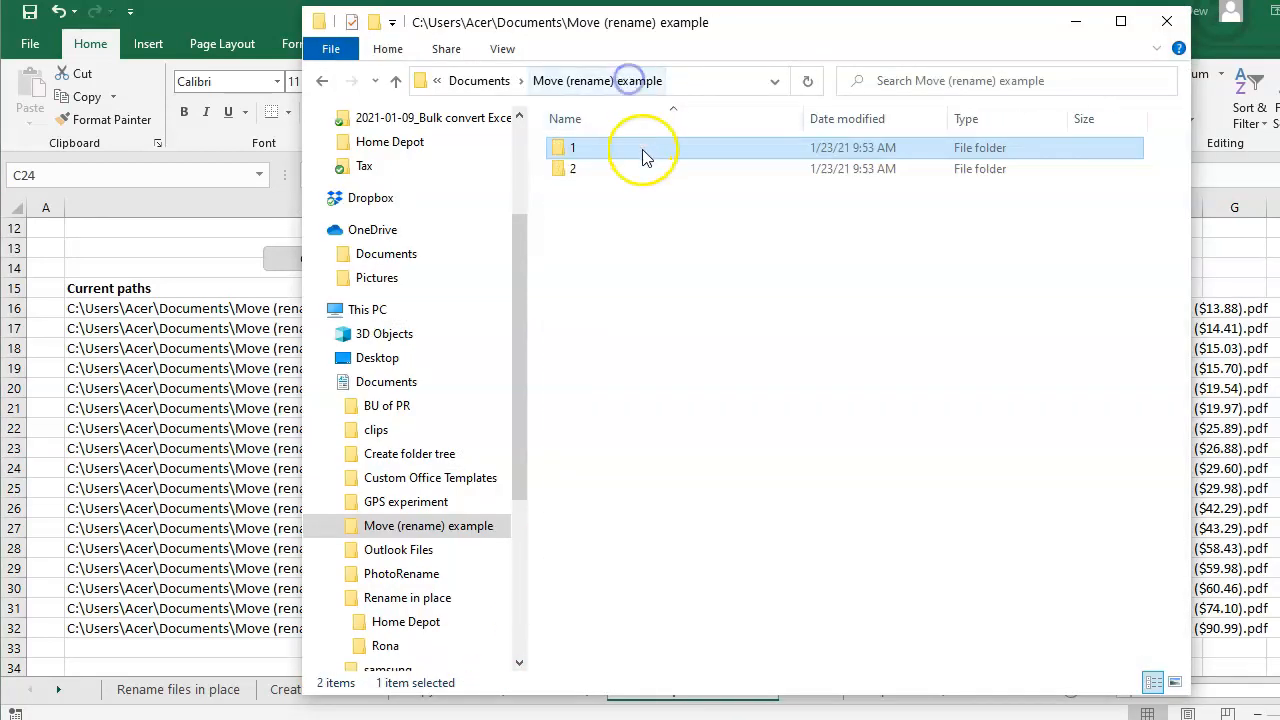
pyautogui.doubleClick(575, 150)
pyautogui.click(617, 82)
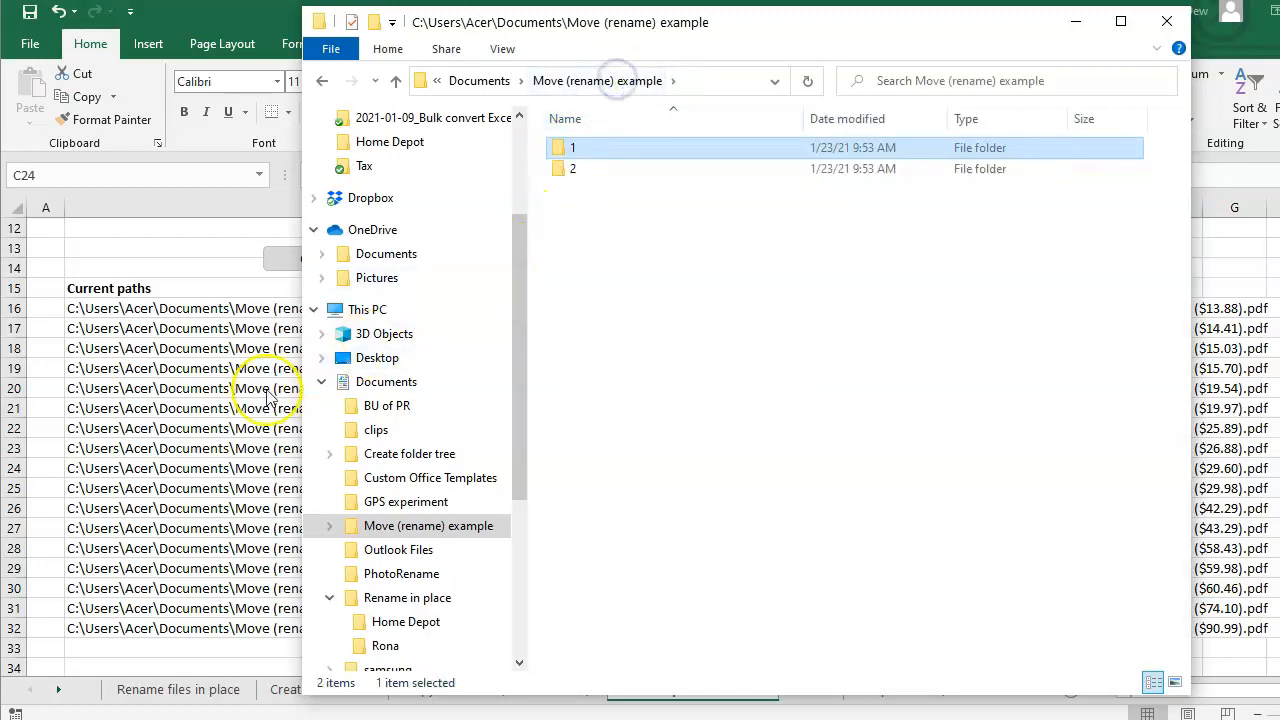
pyautogui.hotkey('alt', 'Tab')
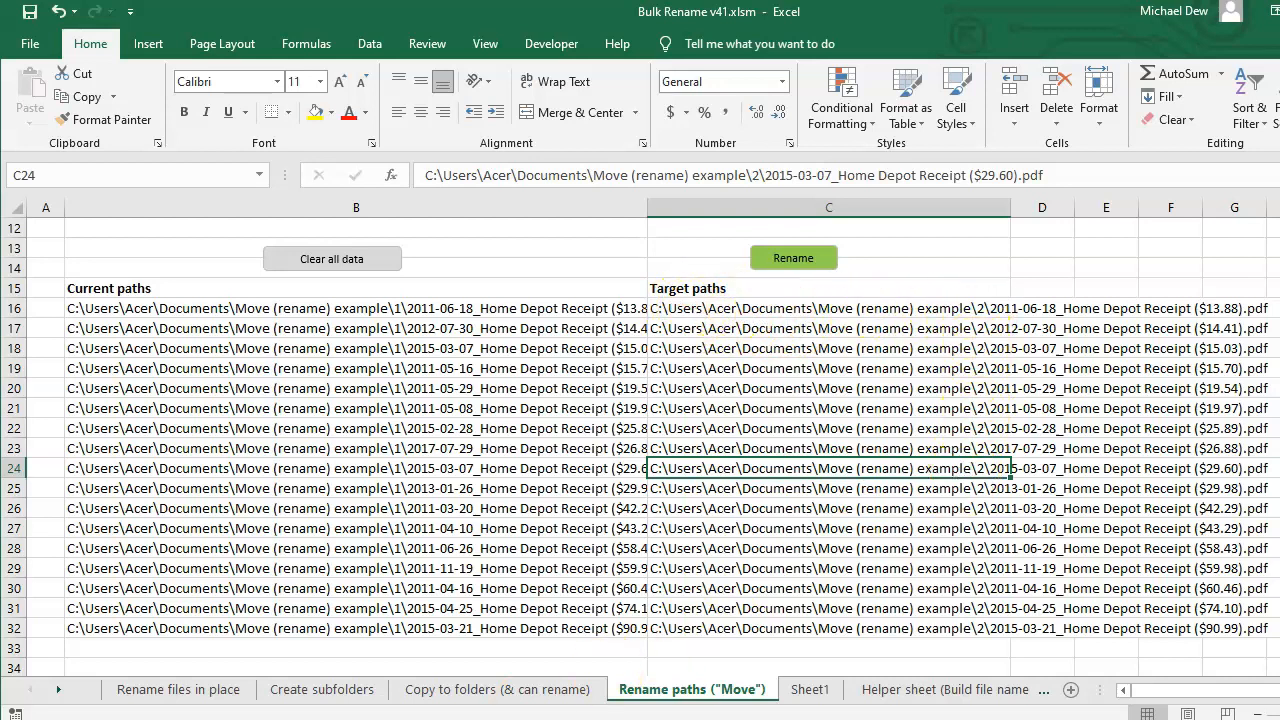
pyautogui.hotkey('alt', 'Tab')
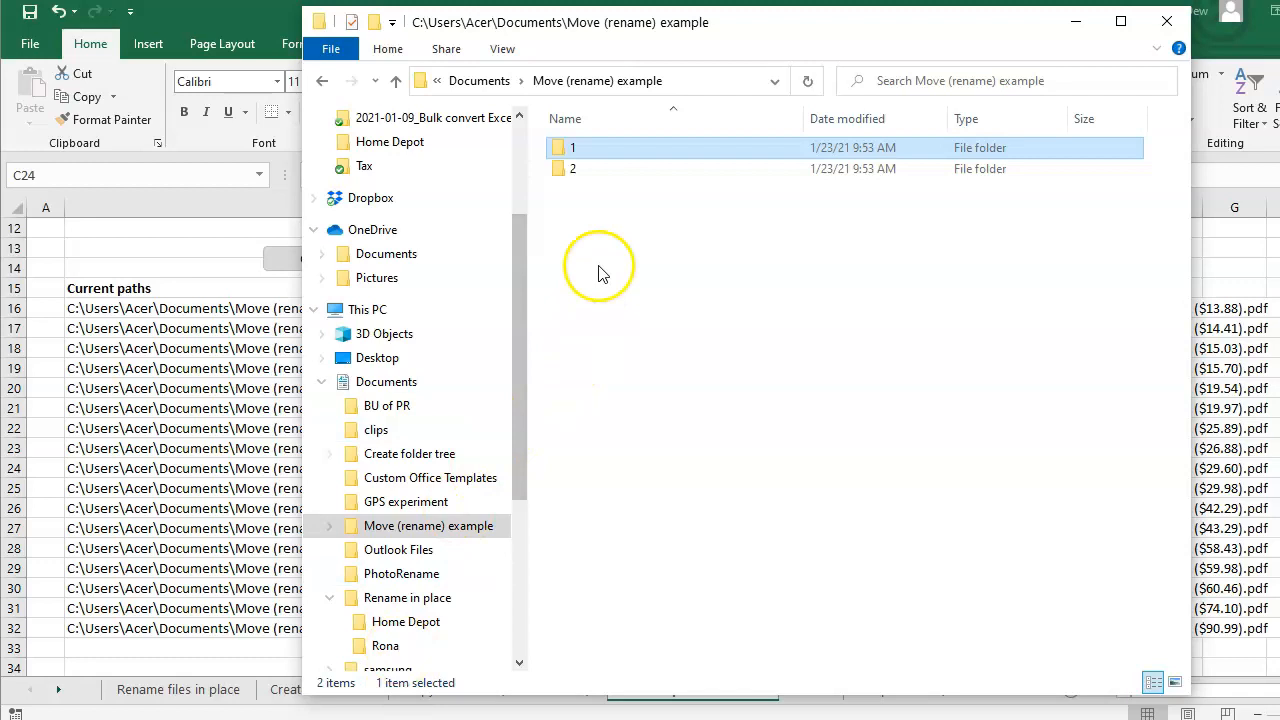
pyautogui.click(567, 171)
pyautogui.doubleClick(567, 171)
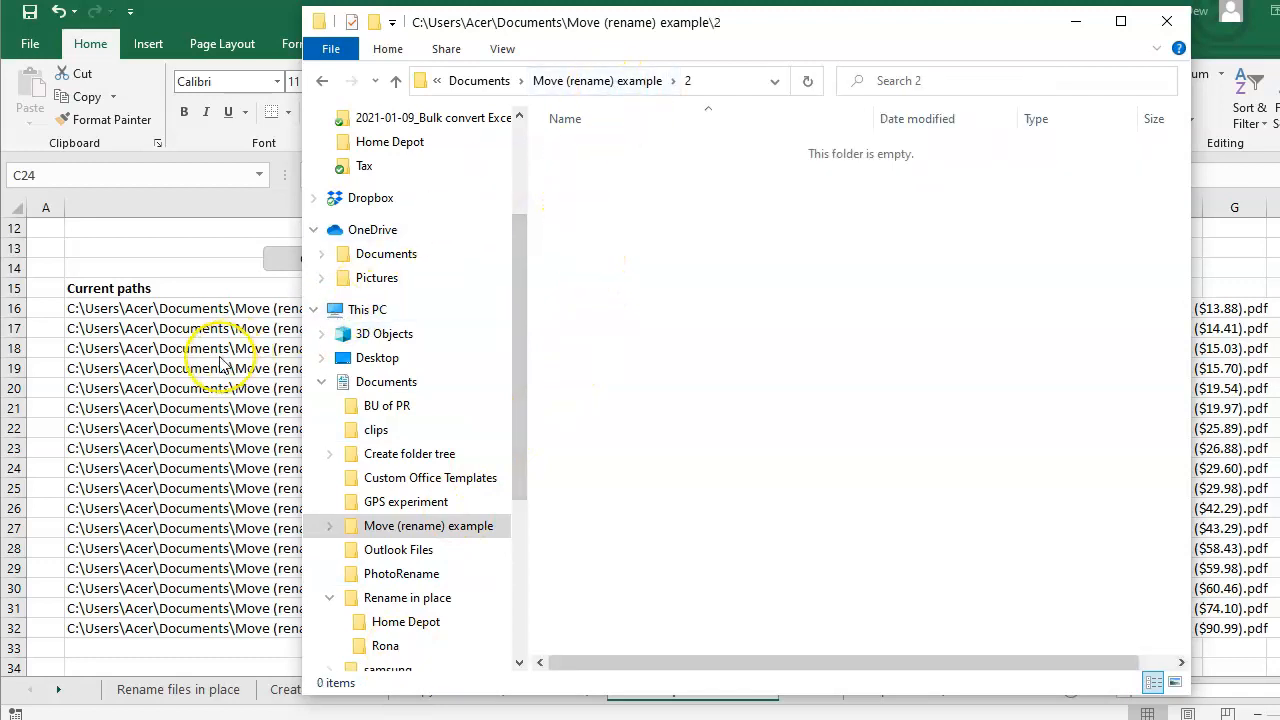
pyautogui.hotkey('alt', 'Tab')
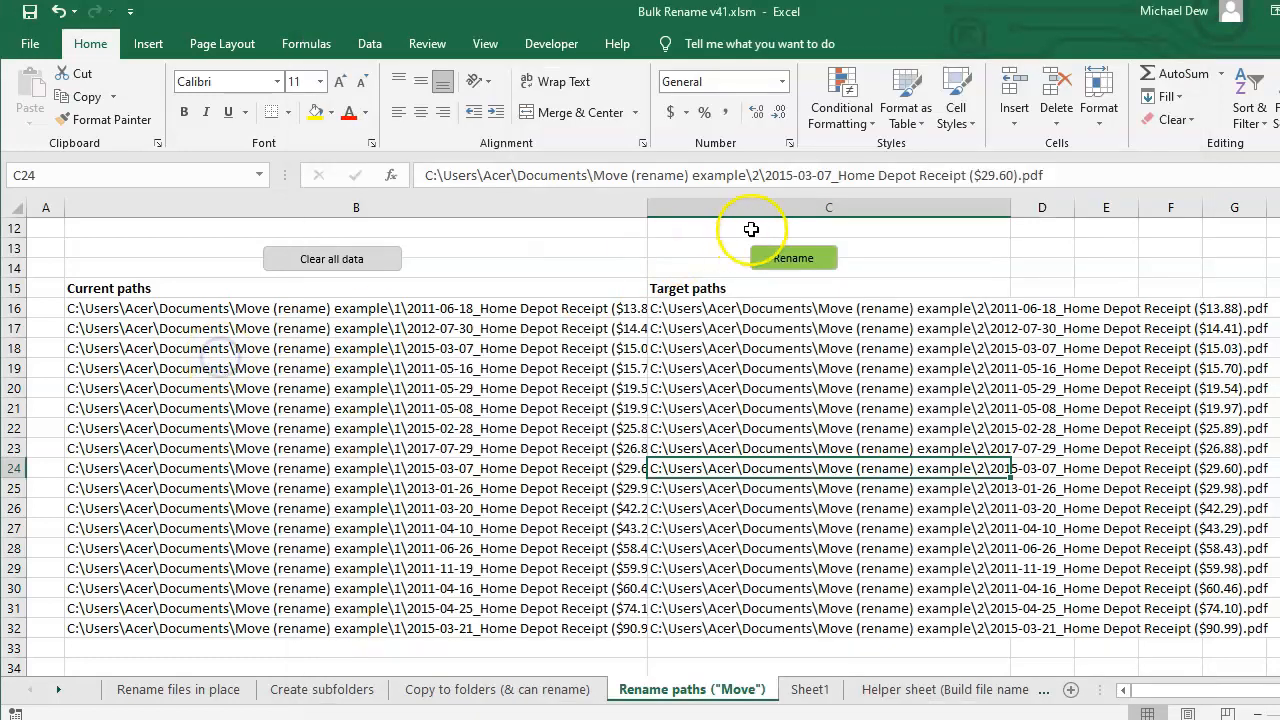
# - Run the Rename macro on the listed paths and check the contents of folders 2 and 1 in File Explorer
pyautogui.click(790, 262)
pyautogui.click(797, 445)
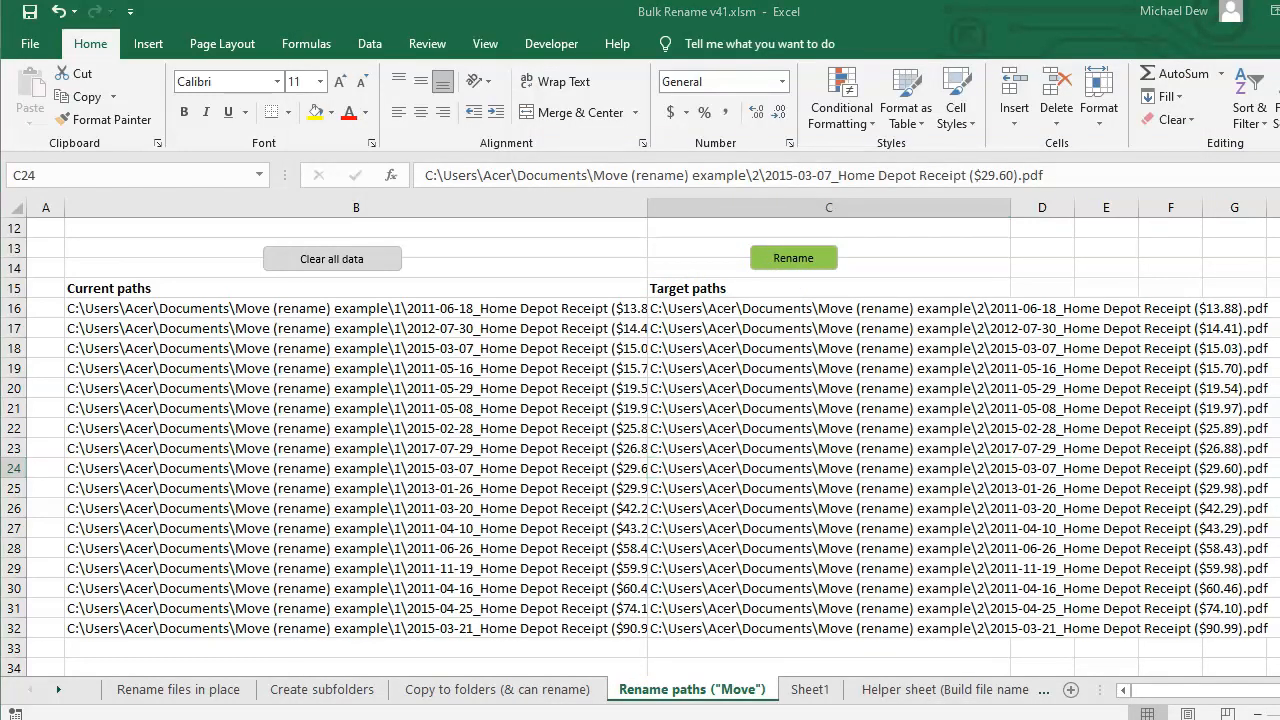
pyautogui.hotkey('alt', 'Tab')
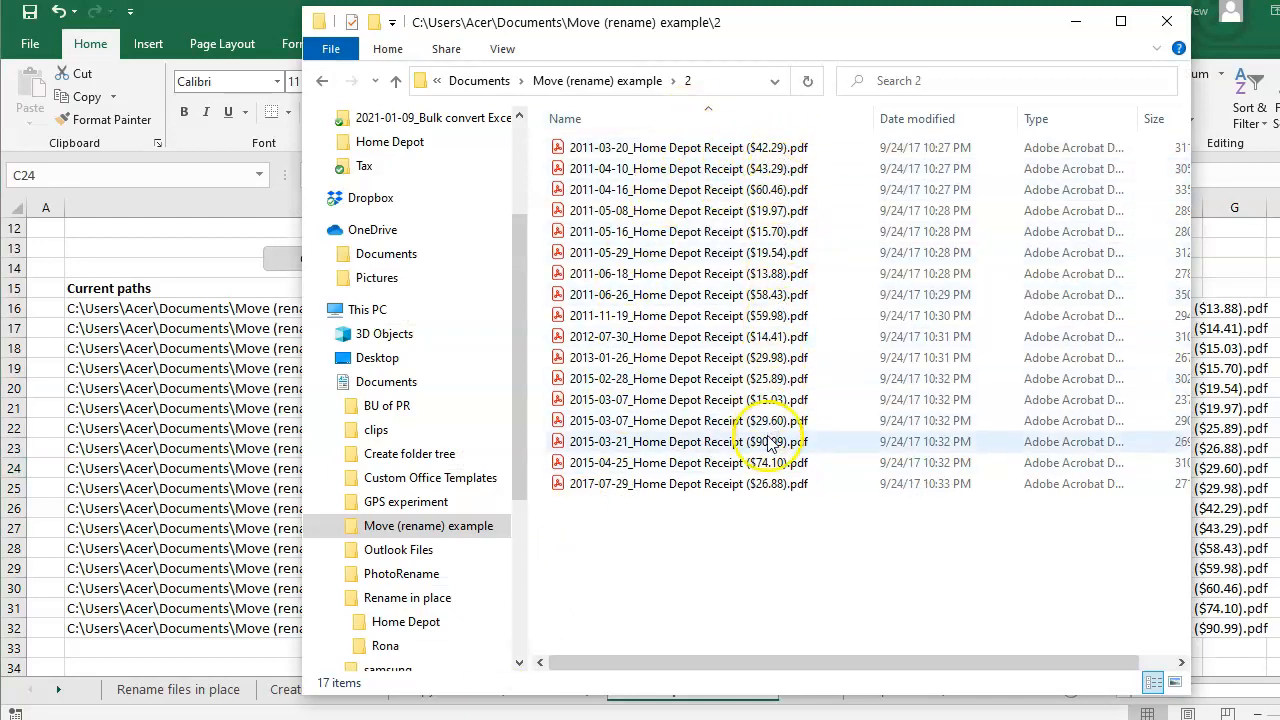
pyautogui.click(632, 82)
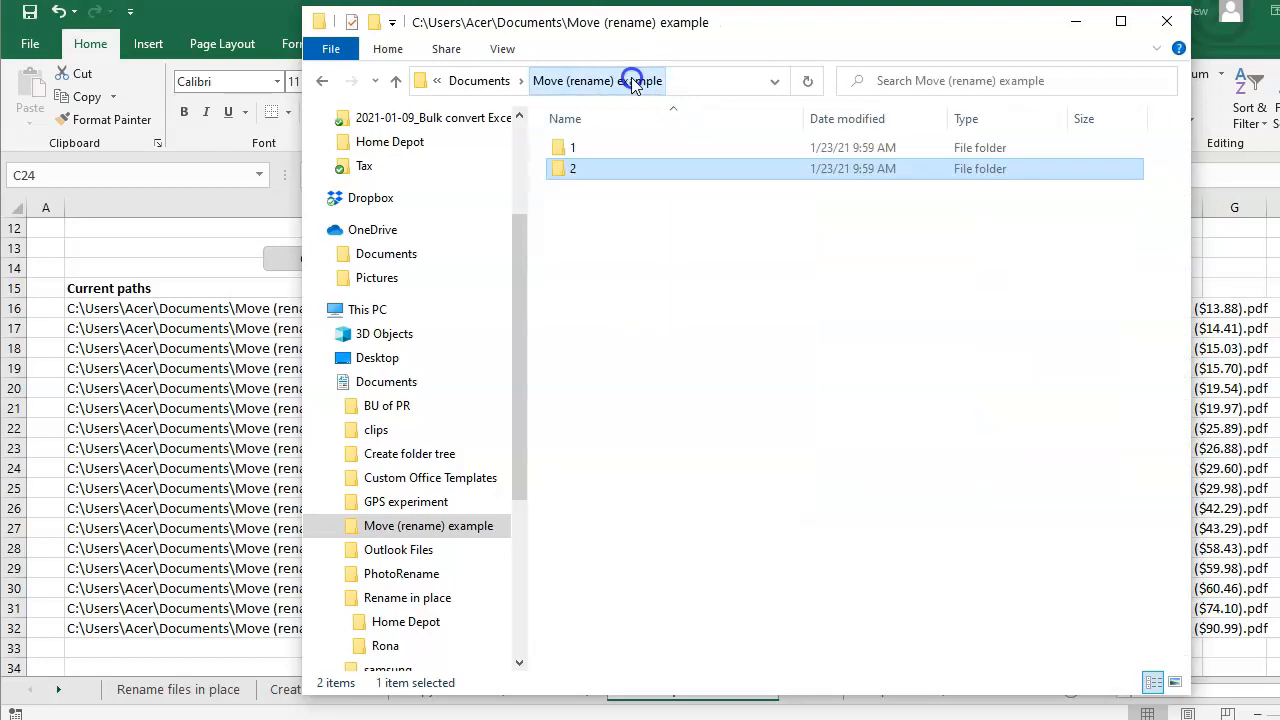
pyautogui.doubleClick(572, 146)
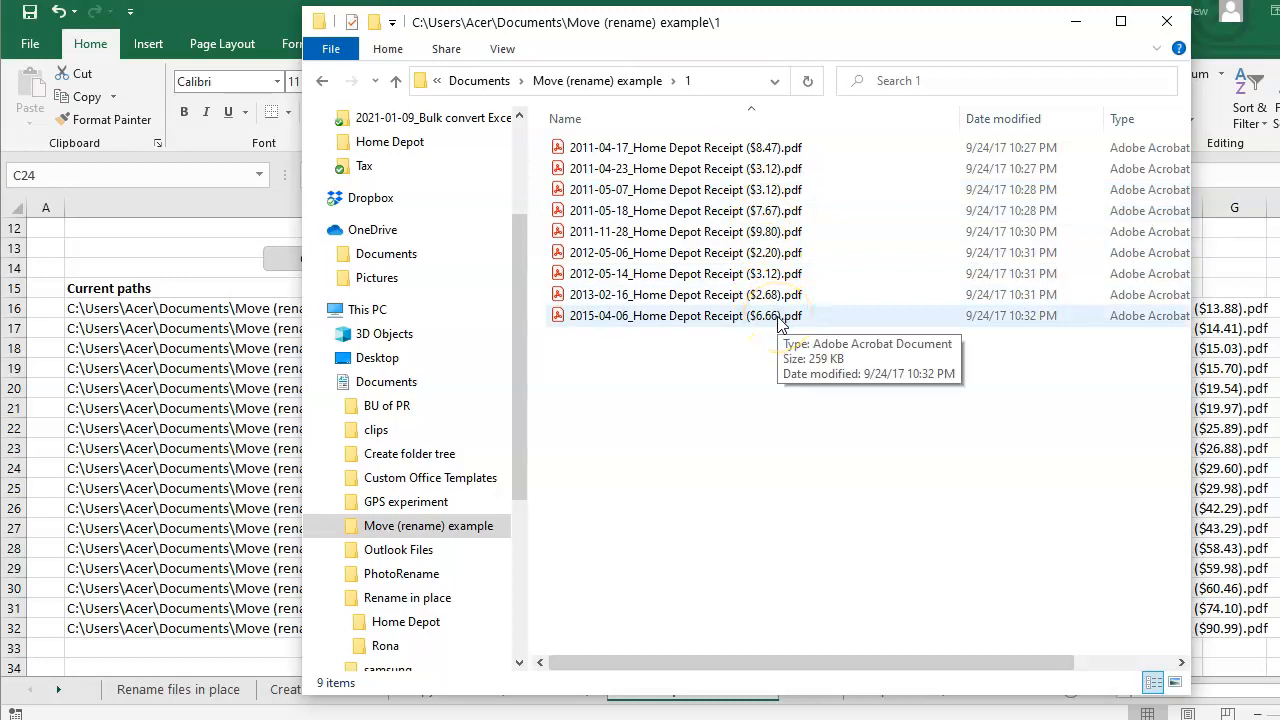
pyautogui.click(1075, 21)
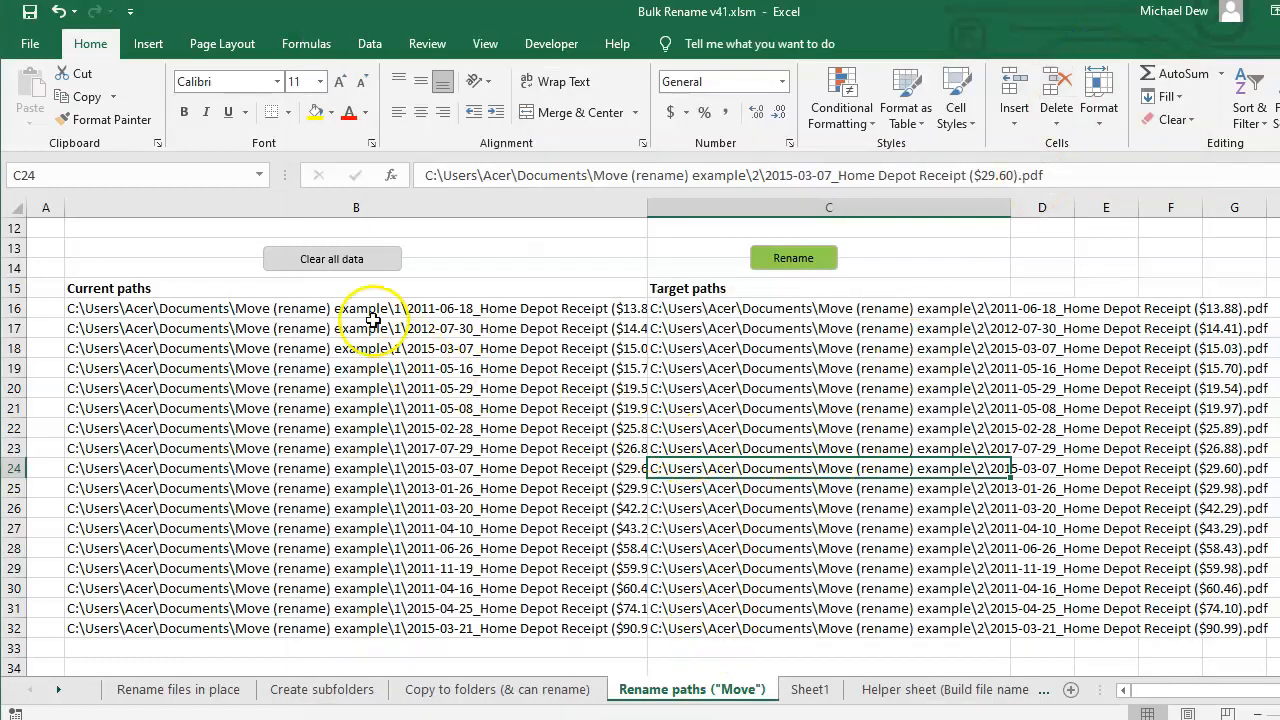
# - Clear all data from the "Rename paths ("Move")" sheet and go to the "Copy to folders (& can rename)" sheet
pyautogui.click(341, 262)
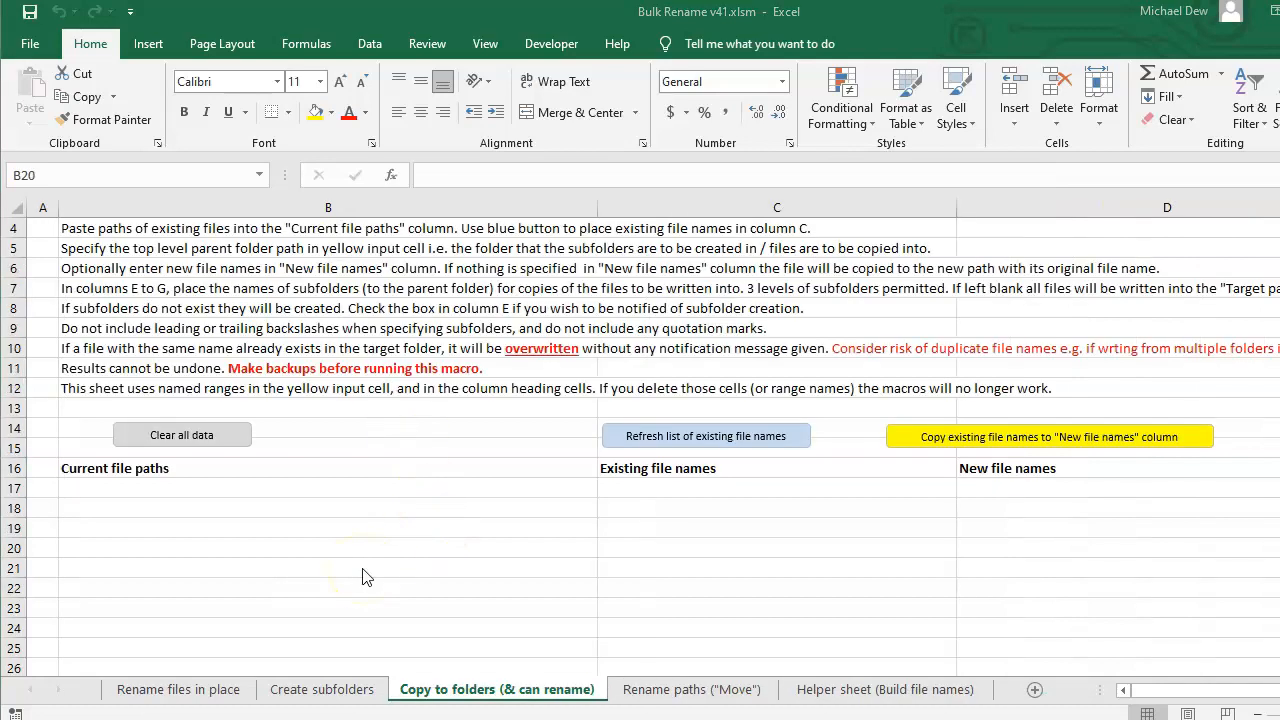
pyautogui.click(478, 642)
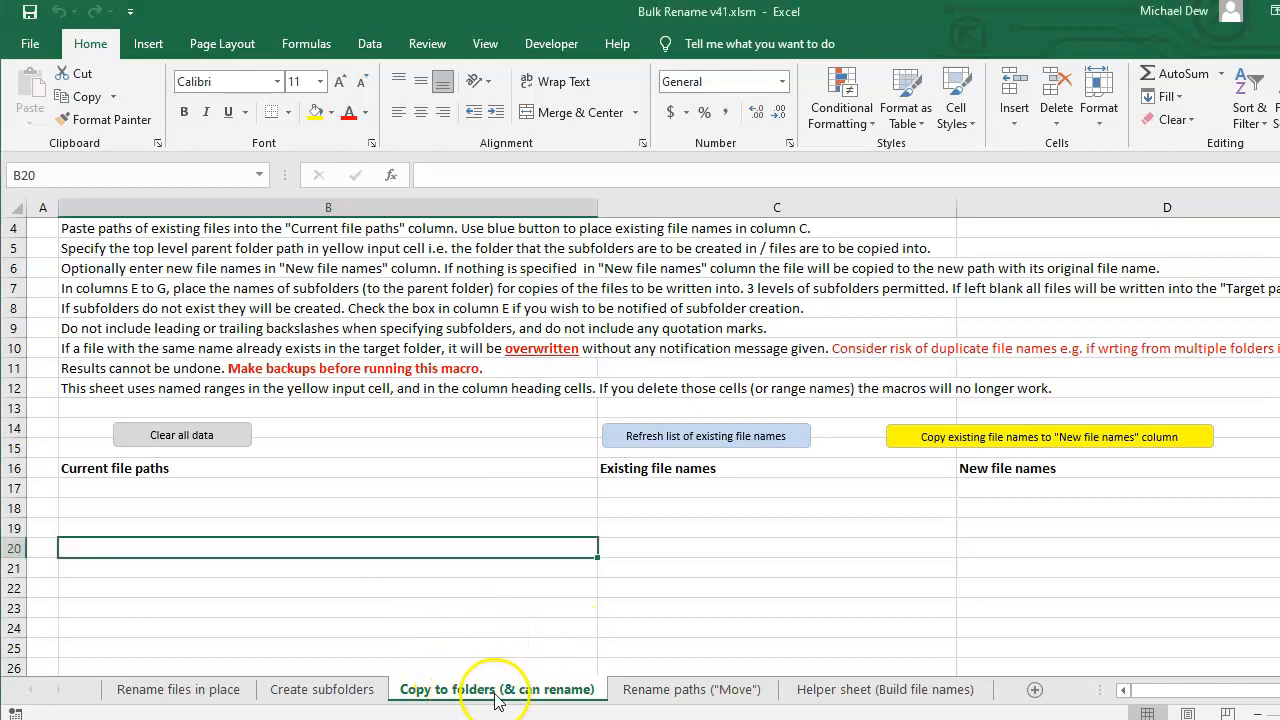
pyautogui.click(448, 622)
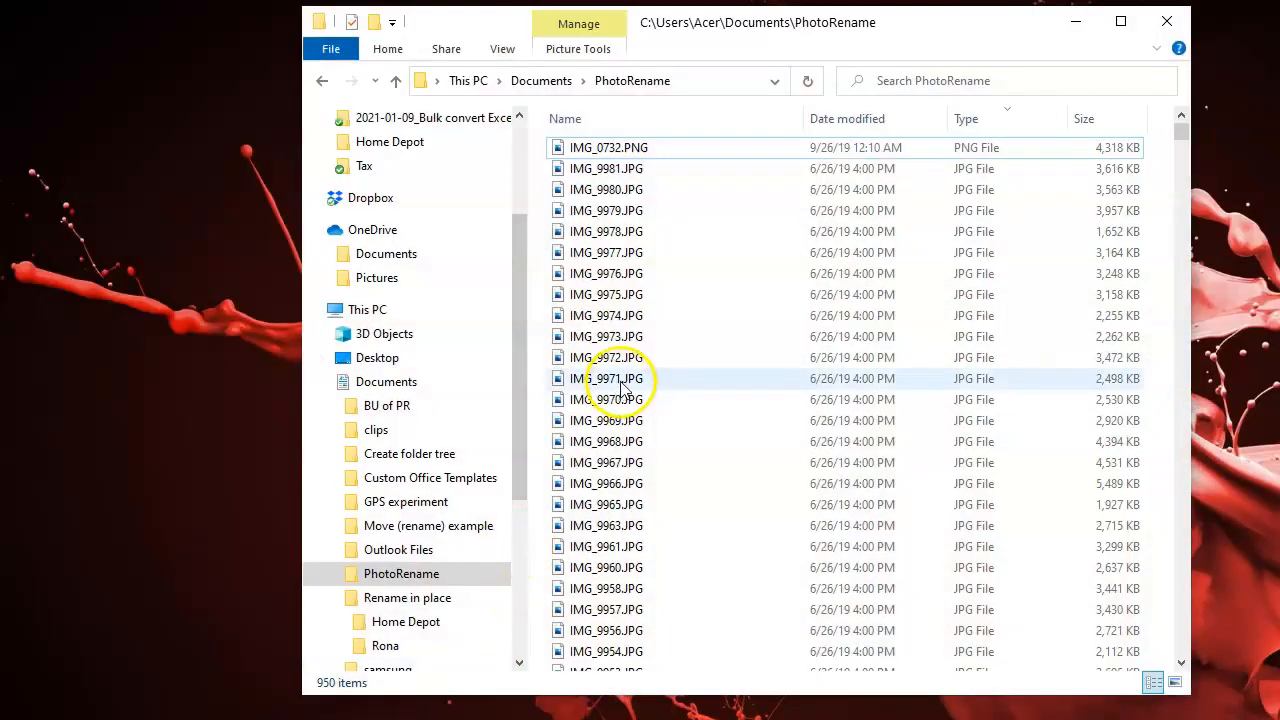
# - Examine the file names, modified dates and date-taken details of the photos in the PhotoRename folder in File Explorer
pyautogui.click(612, 340)
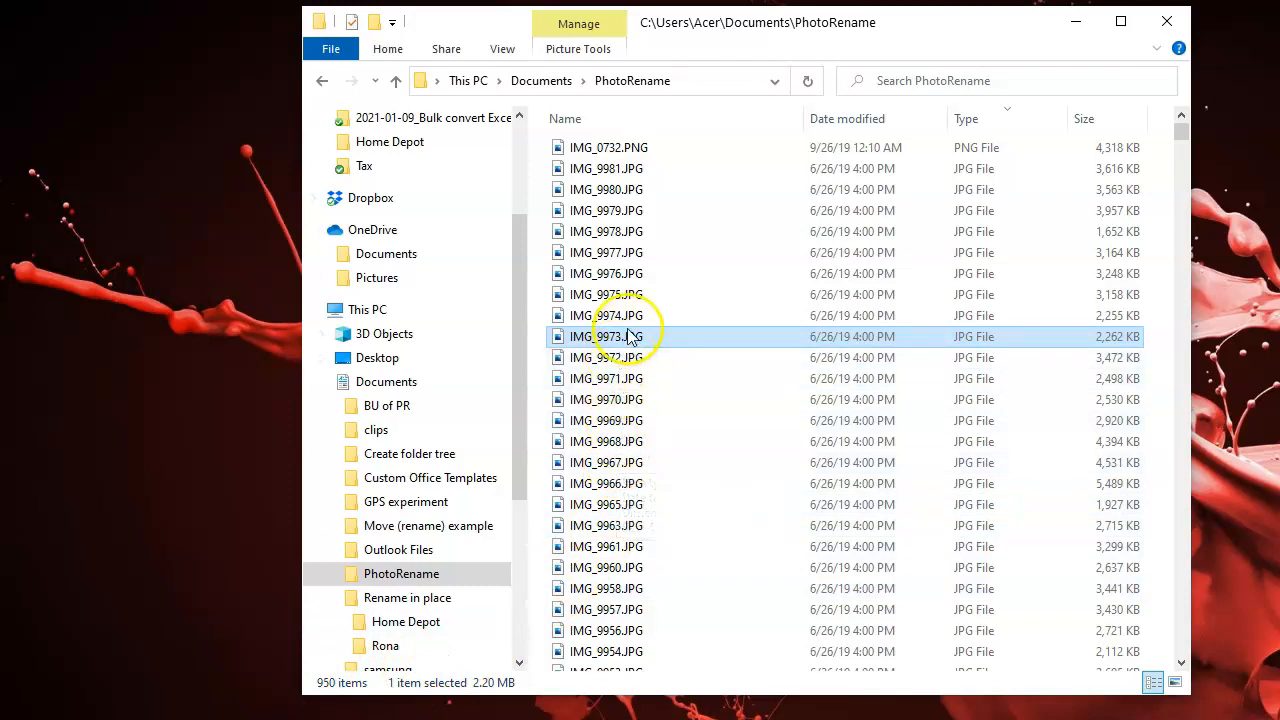
pyautogui.scroll(-20, 630, 340)
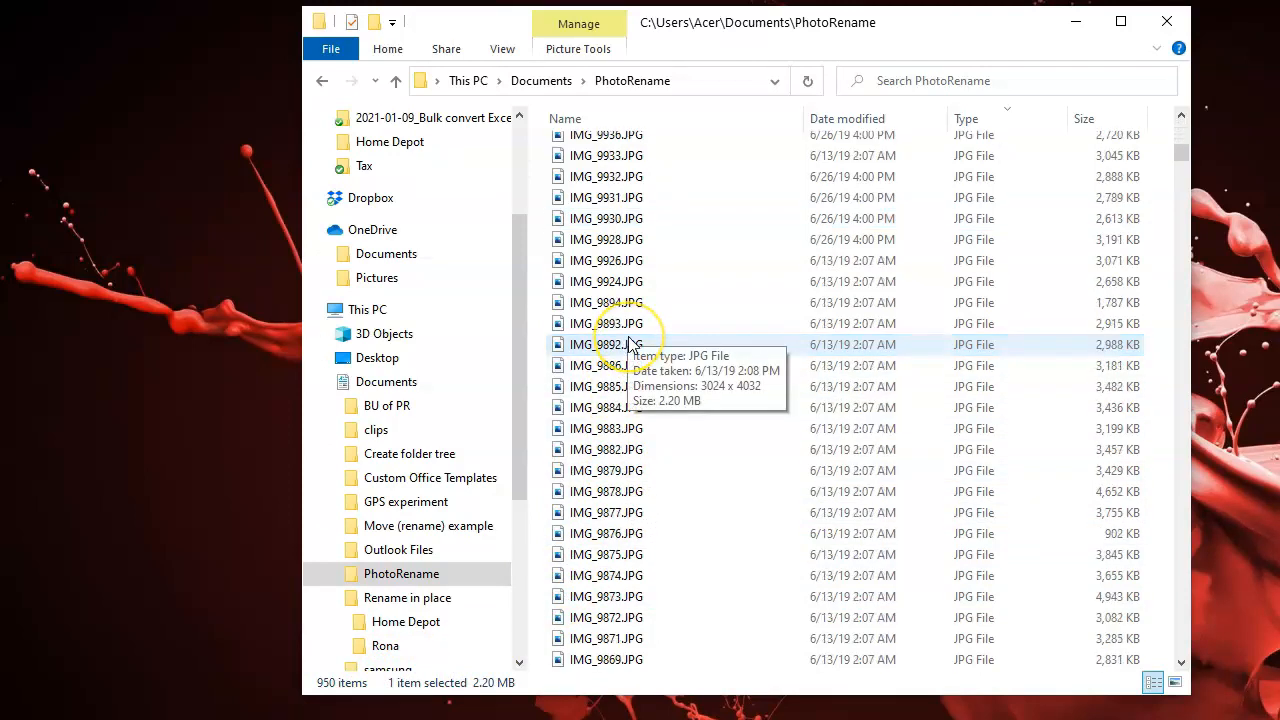
pyautogui.scroll(-20, 630, 345)
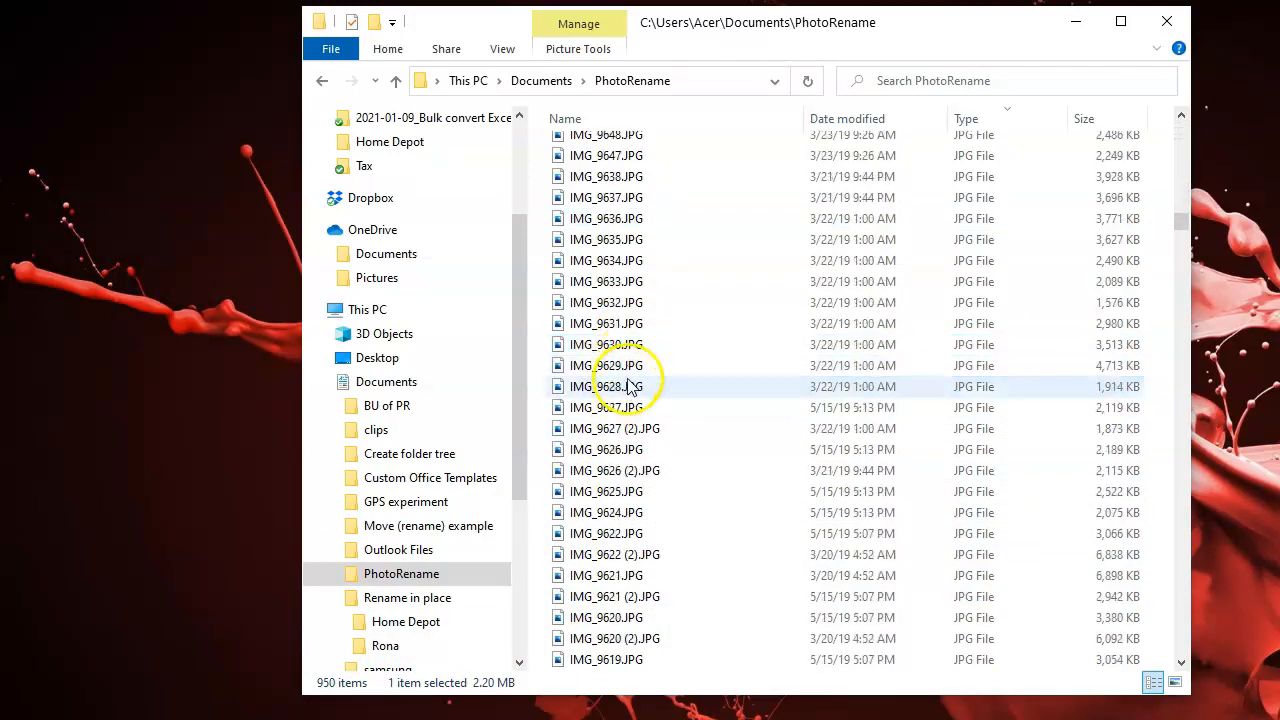
pyautogui.moveTo(1181, 234); pyautogui.dragTo(1192, 483)
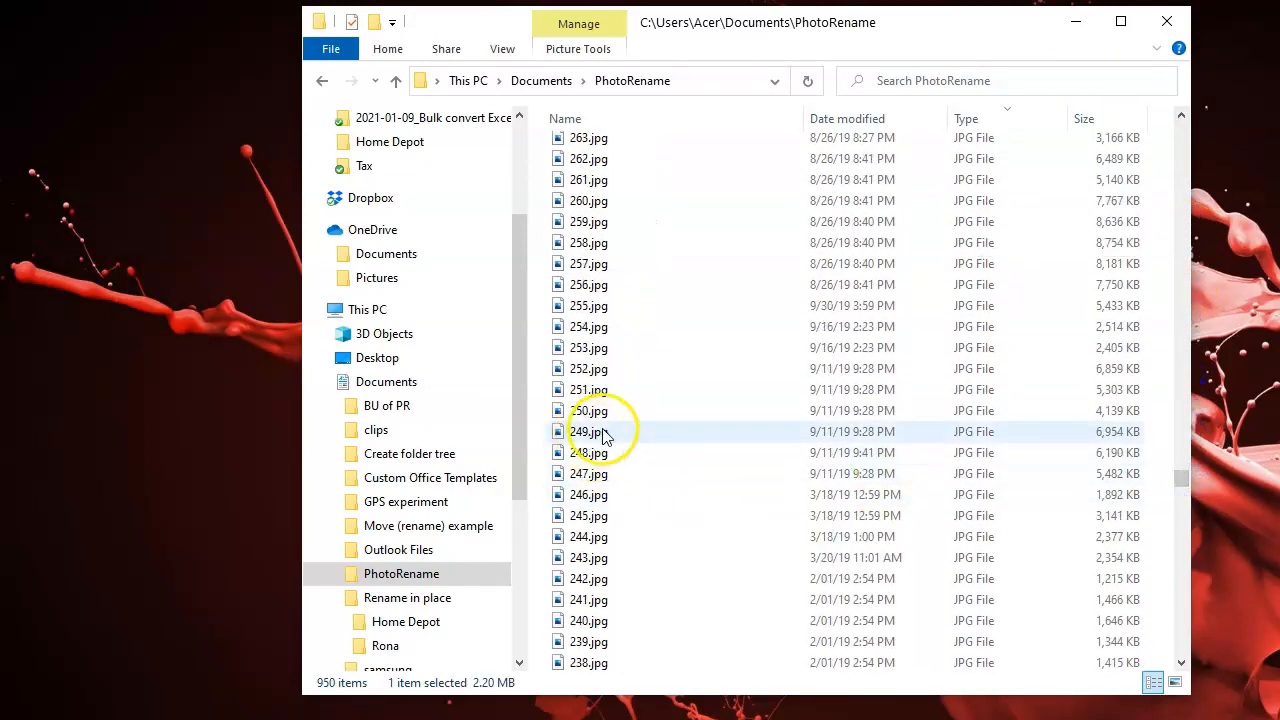
pyautogui.scroll(-8, 605, 430)
pyautogui.scroll(-15, 605, 432)
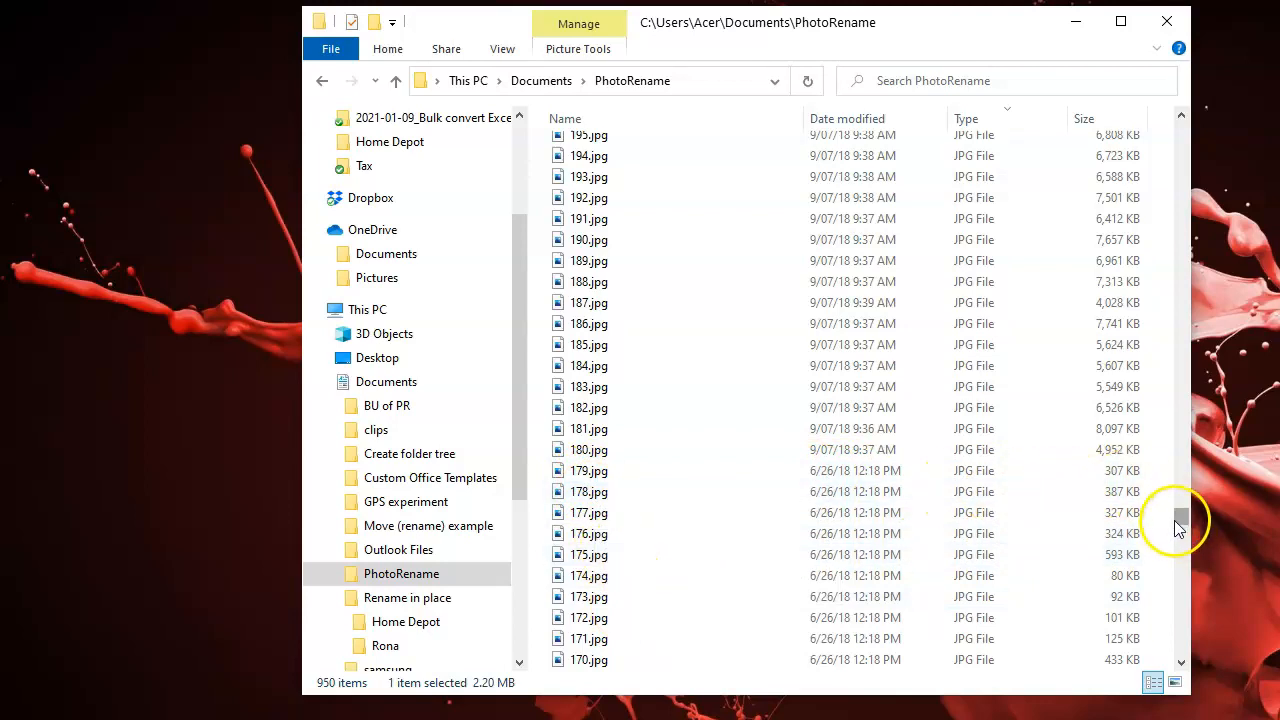
pyautogui.moveTo(1183, 518); pyautogui.dragTo(1218, 152)
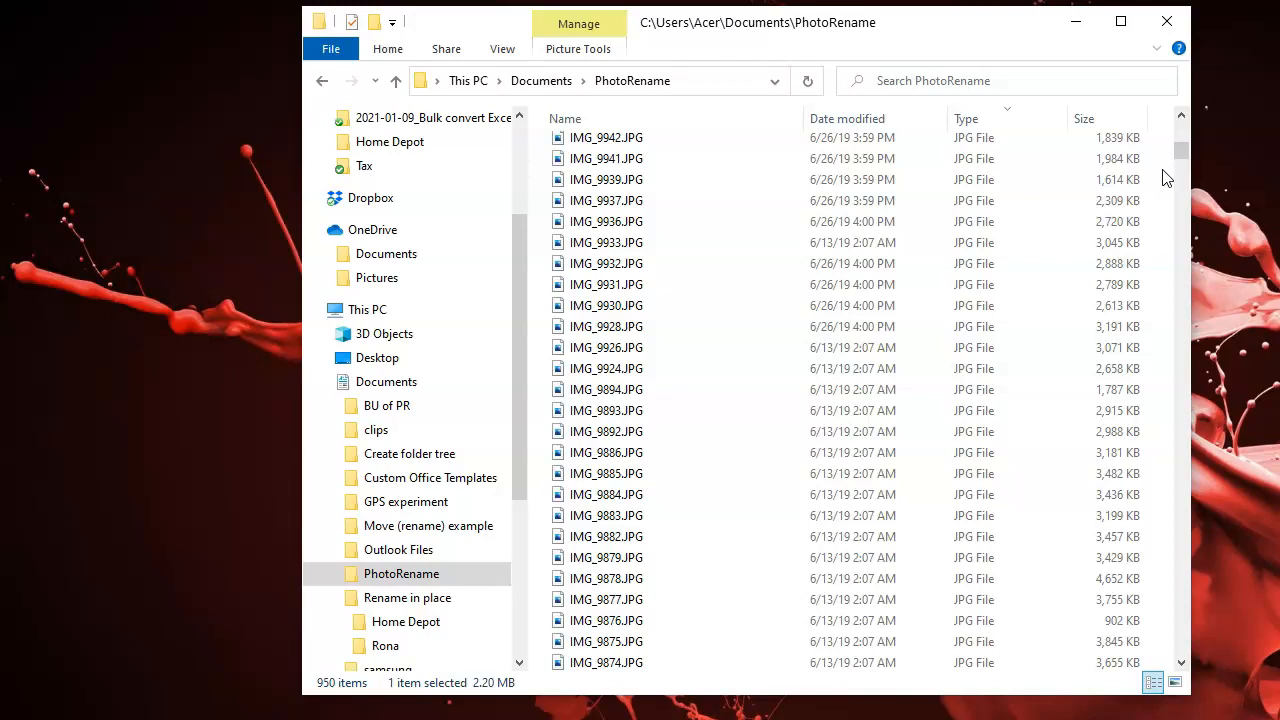
pyautogui.moveTo(1181, 152); pyautogui.dragTo(1176, 370)
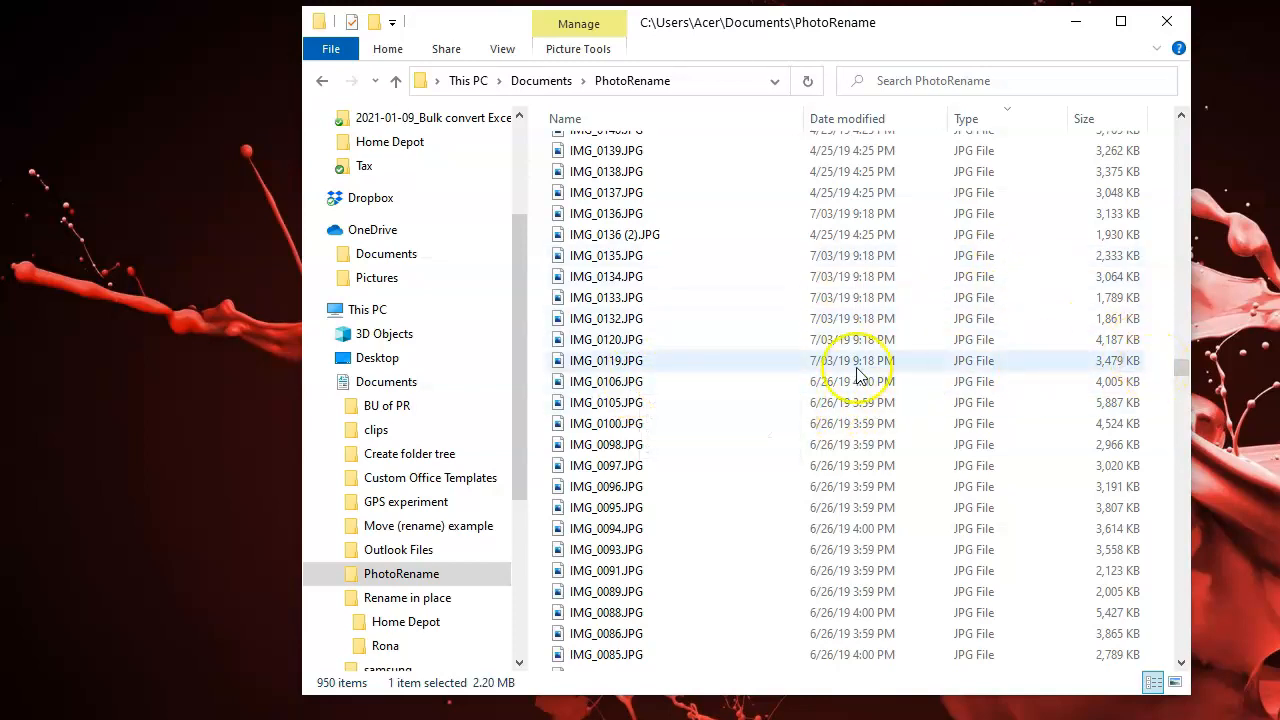
pyautogui.click(612, 360)
pyautogui.moveTo(1182, 372); pyautogui.dragTo(1175, 152)
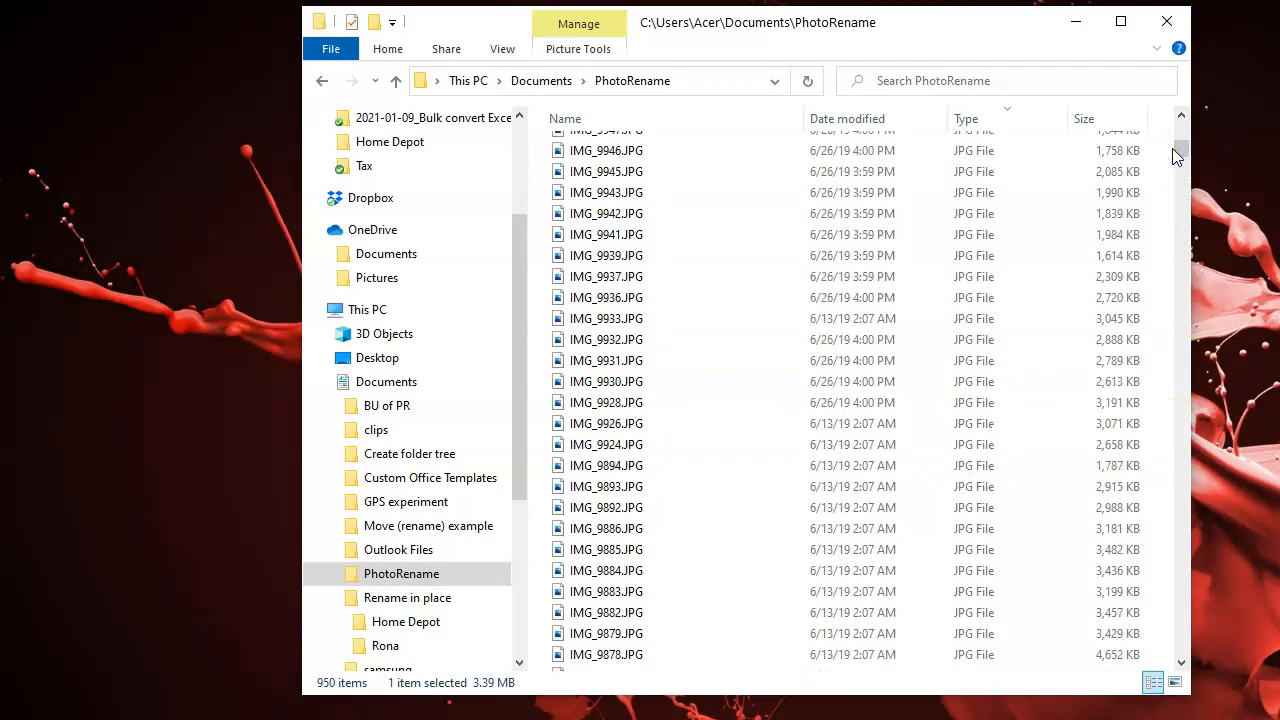
pyautogui.moveTo(640, 322)
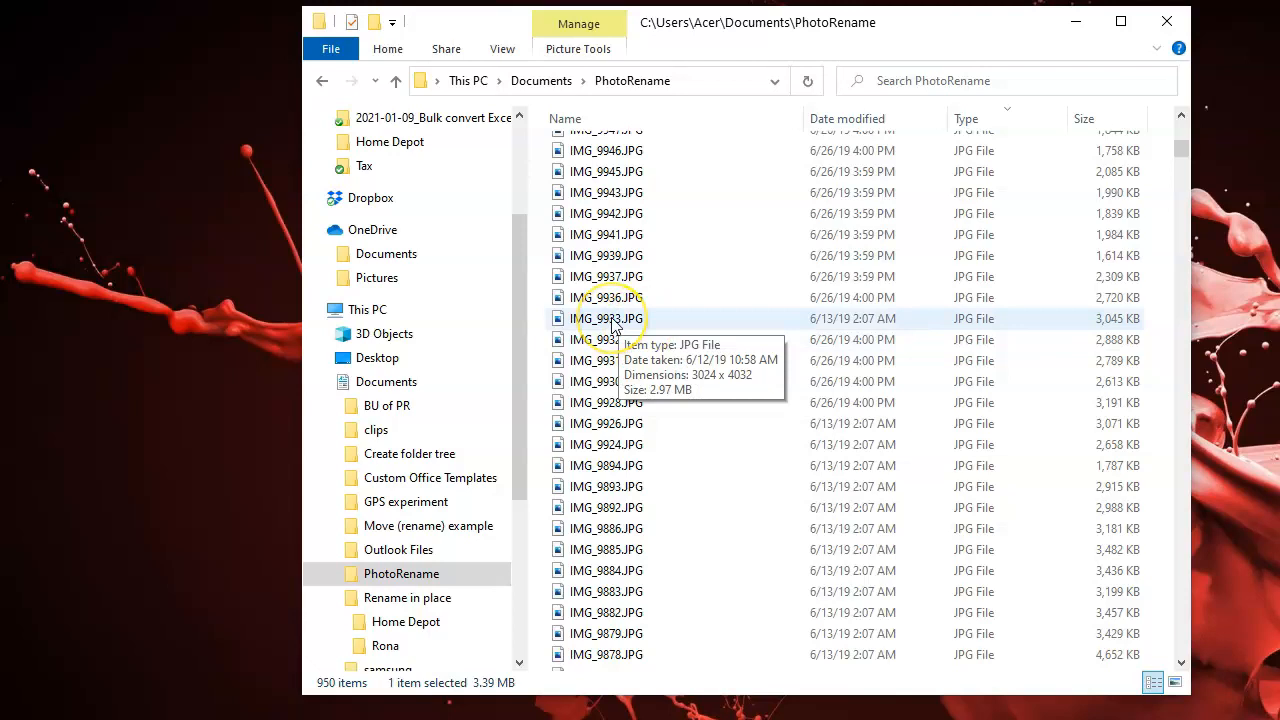
# - Examine the full paths, names and dates taken in the exported photo list, and view the YouTube video on exporting metadata to Excel
pyautogui.moveTo(620, 348)
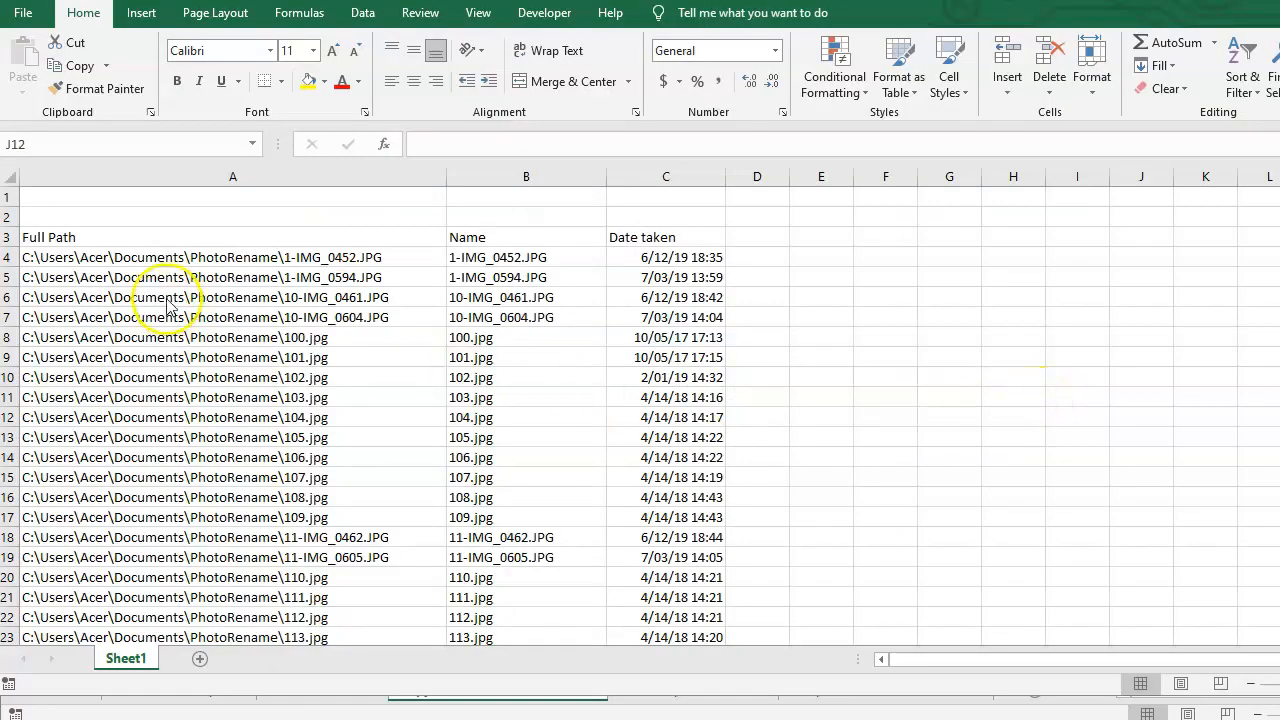
pyautogui.click(163, 260)
pyautogui.moveTo(672, 257); pyautogui.dragTo(667, 481)
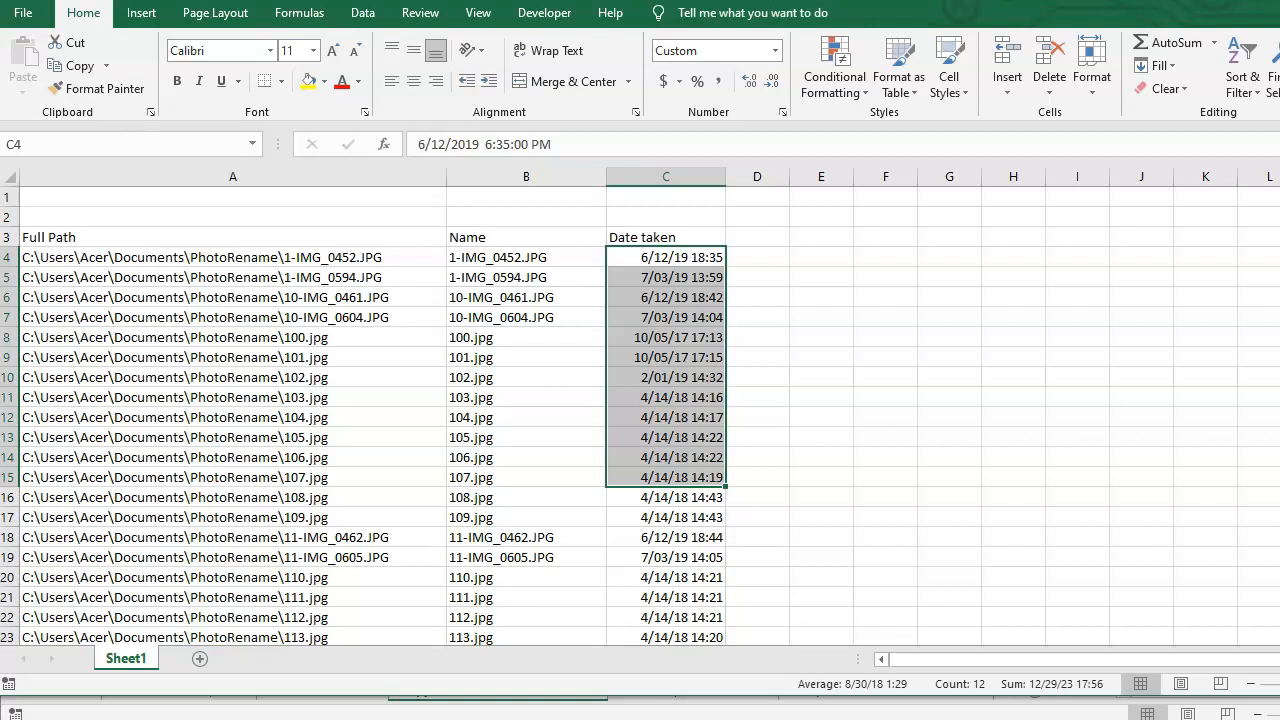
pyautogui.hotkey('alt', 'Tab')
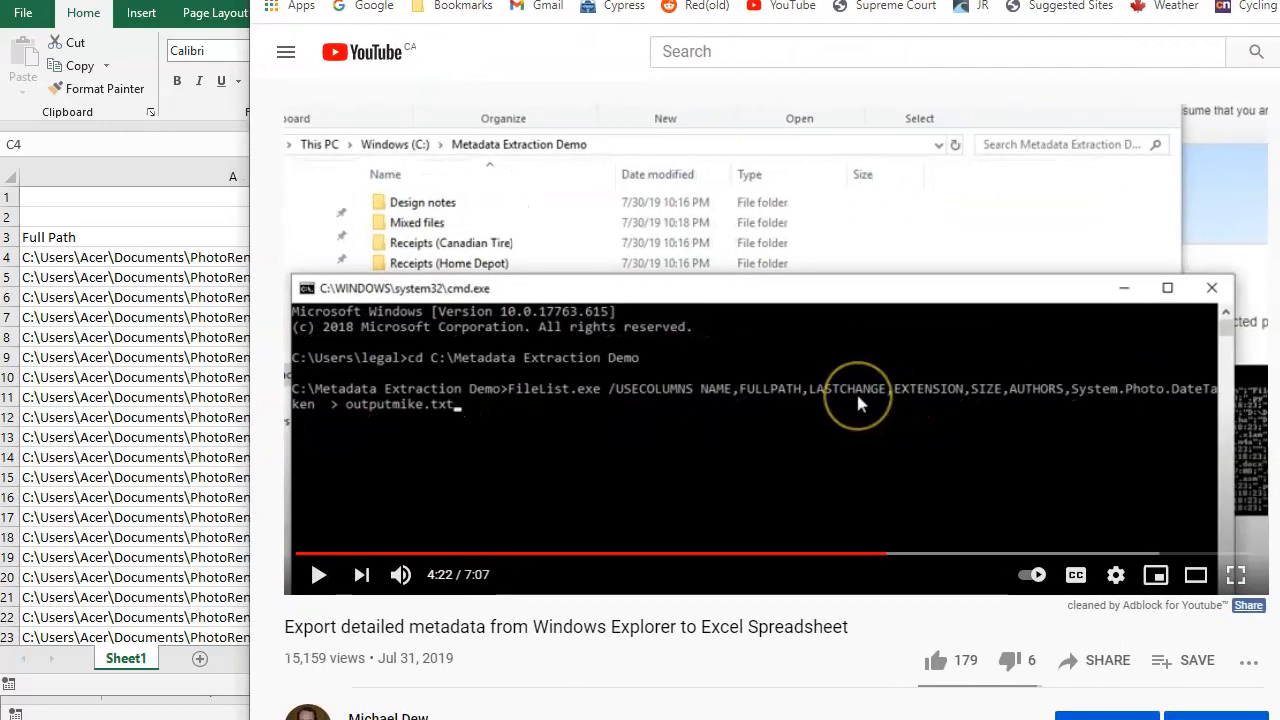
pyautogui.moveTo(287, 632)
pyautogui.mouseDown()
pyautogui.moveTo(583, 631)
pyautogui.moveTo(291, 633)
pyautogui.mouseUp()
pyautogui.click(289, 632)
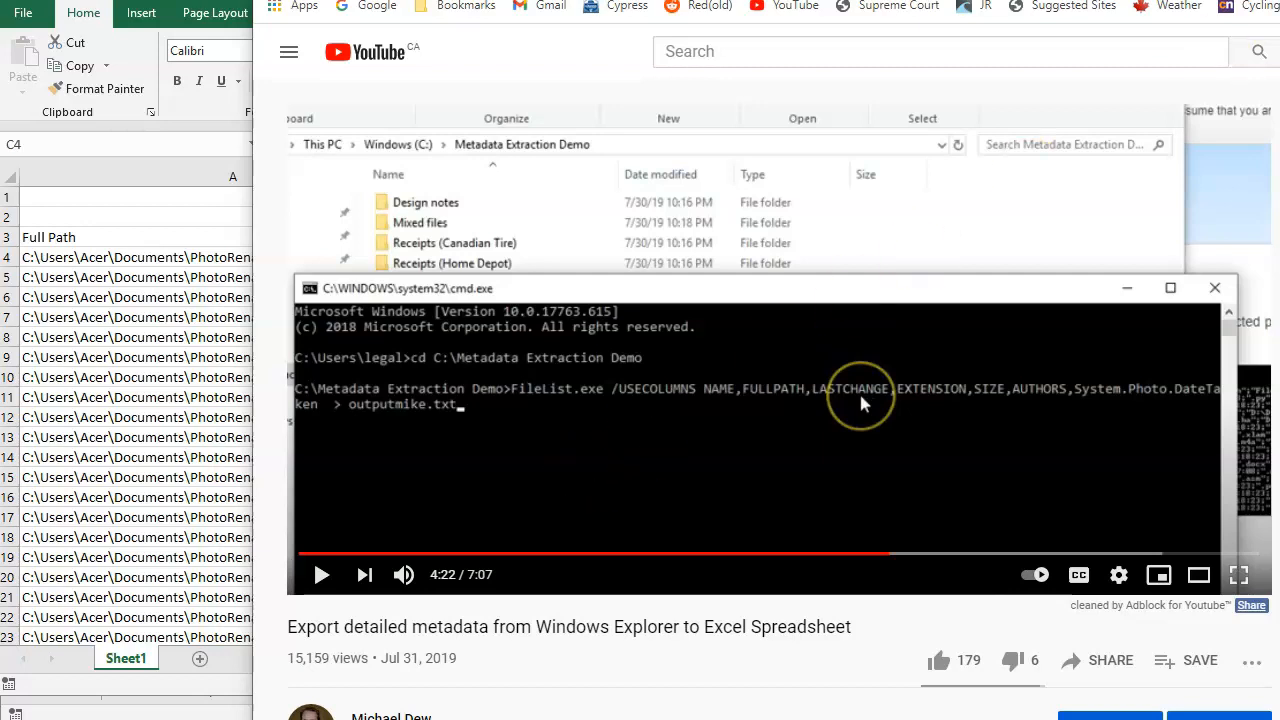
pyautogui.click(1279, 1)
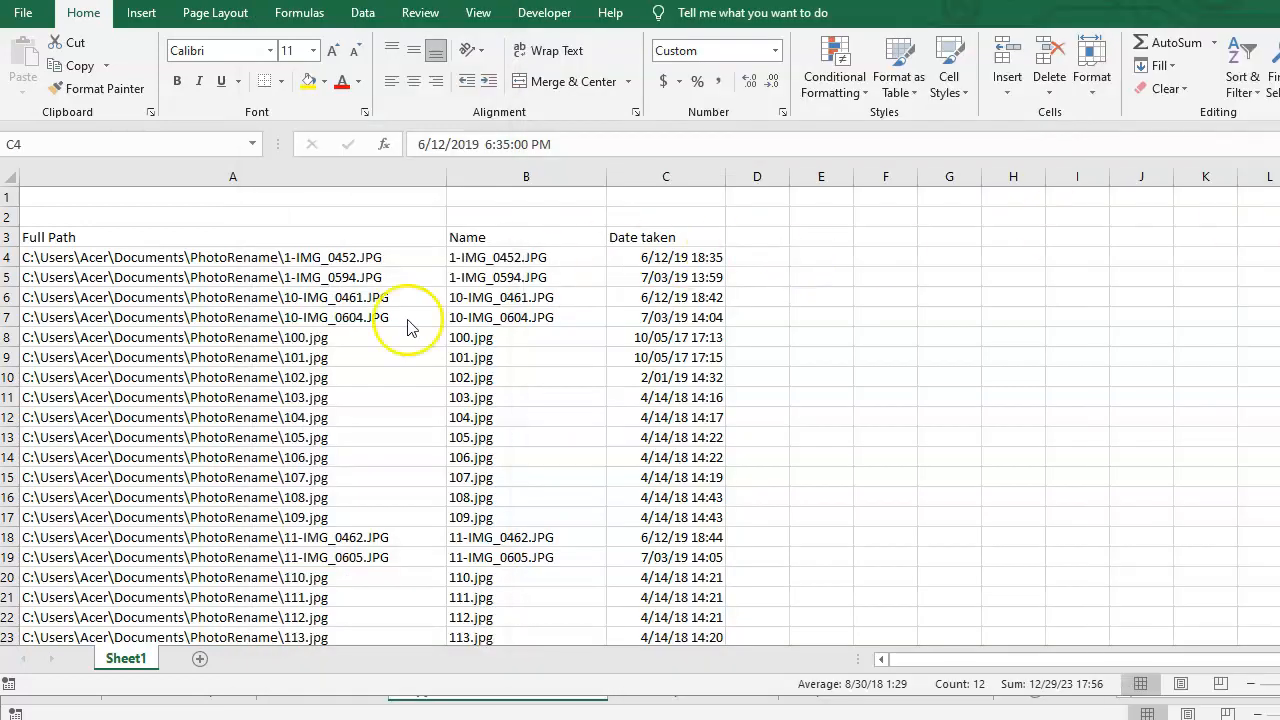
pyautogui.click(175, 386)
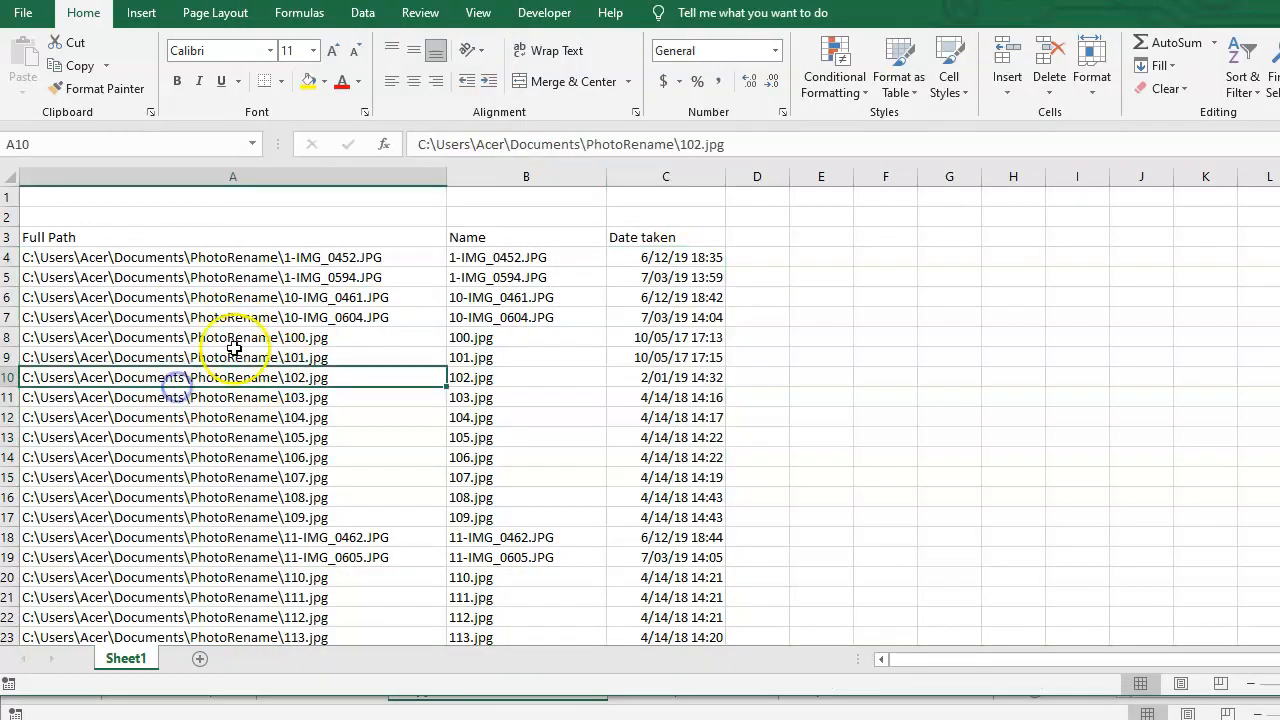
pyautogui.scroll(-6, 236, 377)
pyautogui.scroll(-8, 236, 377)
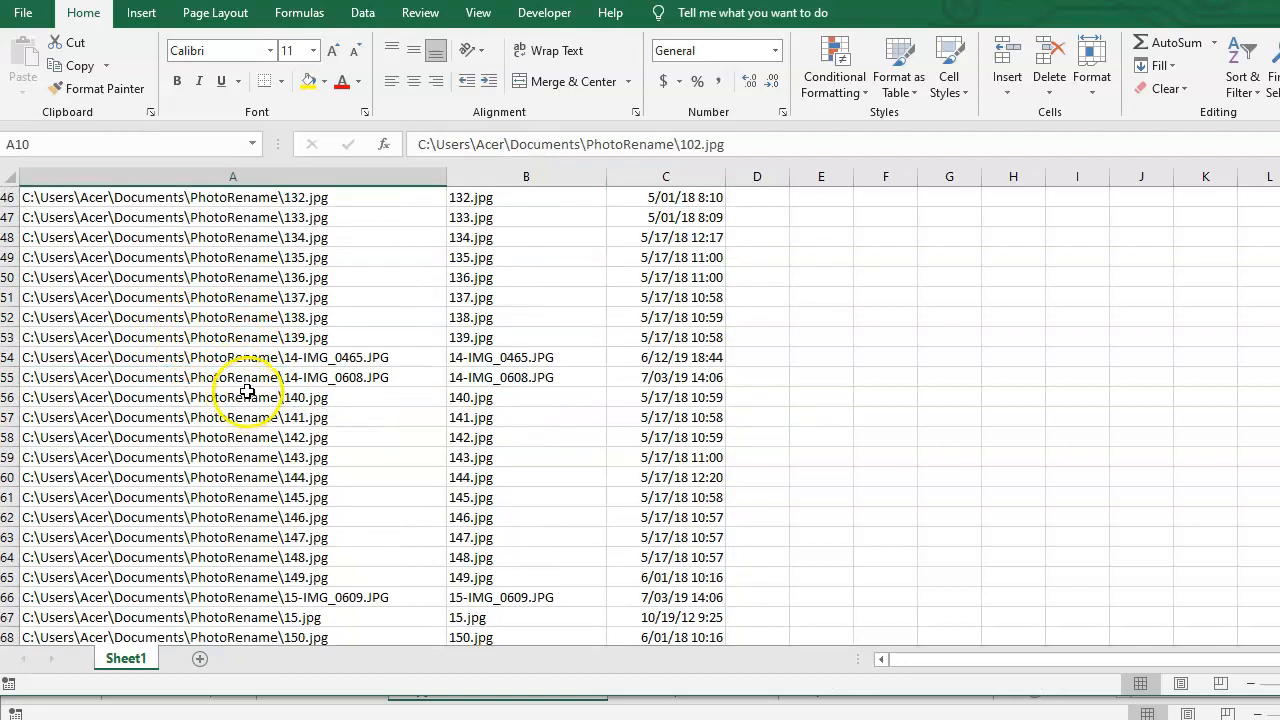
pyautogui.scroll(15, 240, 400)
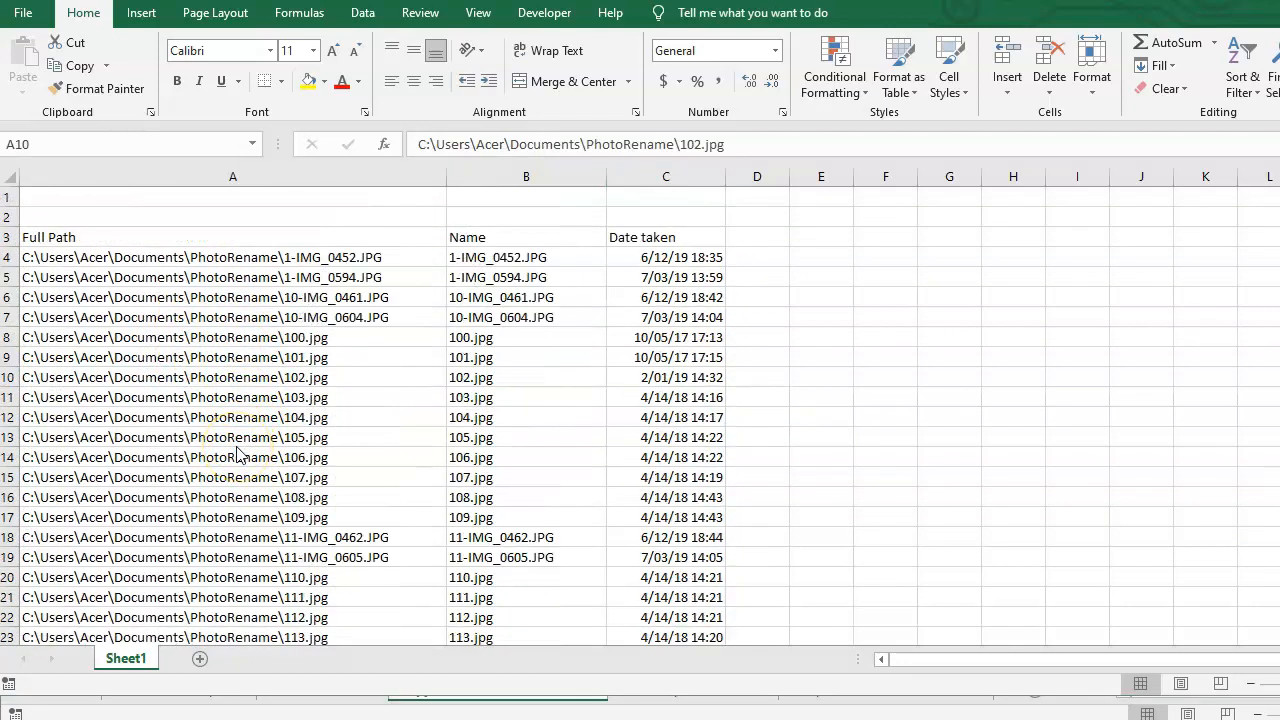
# - Copy all "Date taken" values from C4 down to the last photo in the exported list
pyautogui.click(665, 258)
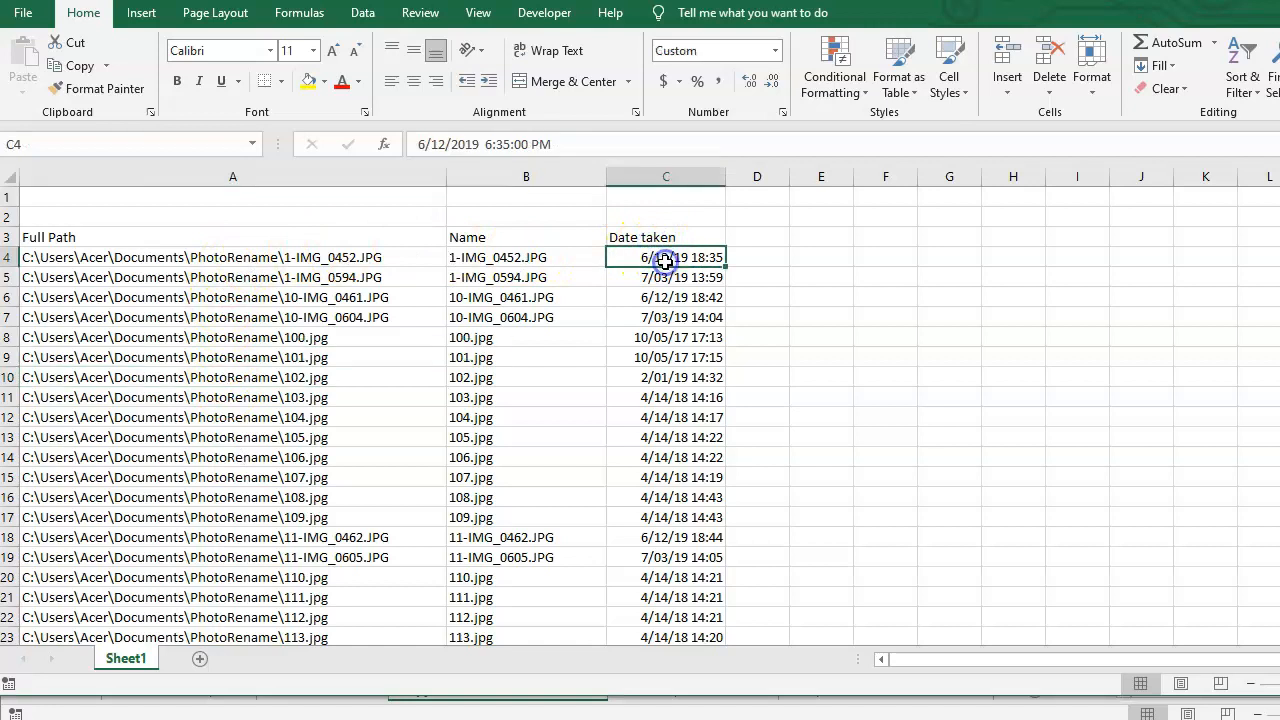
pyautogui.hotkey('ctrl', 'shift', 'Down')
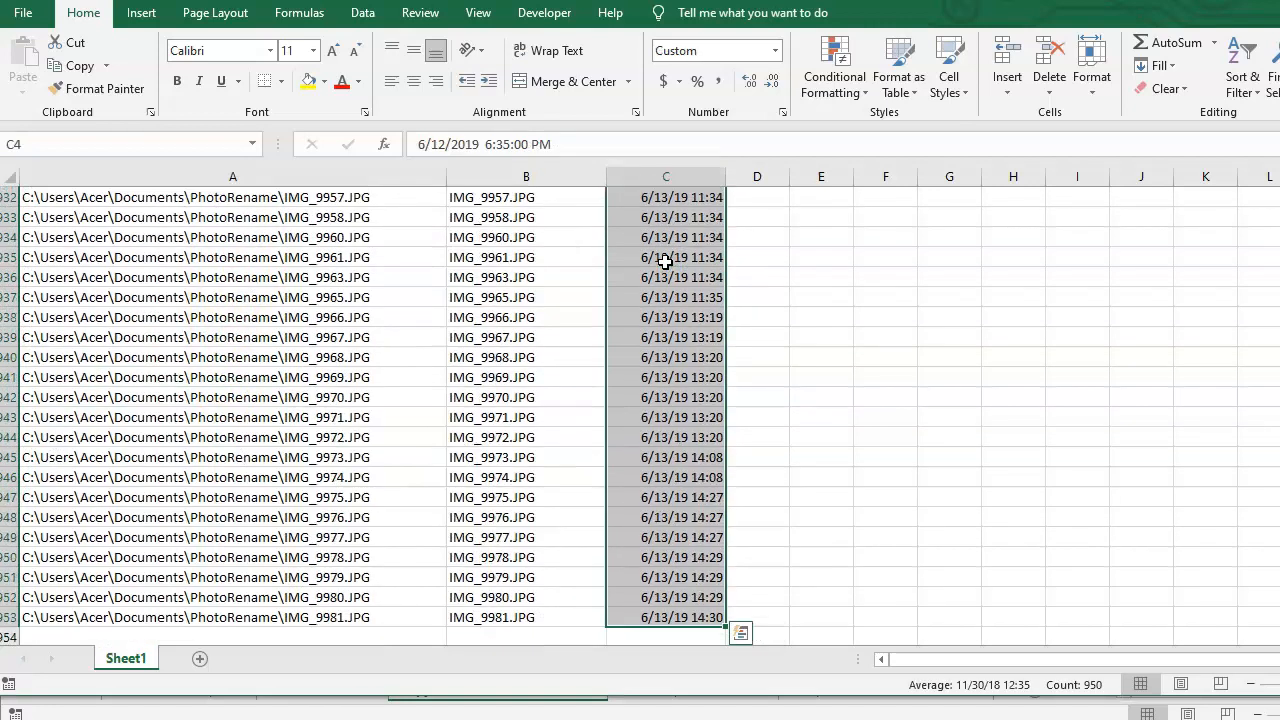
pyautogui.hotkey('ctrl', 'c')
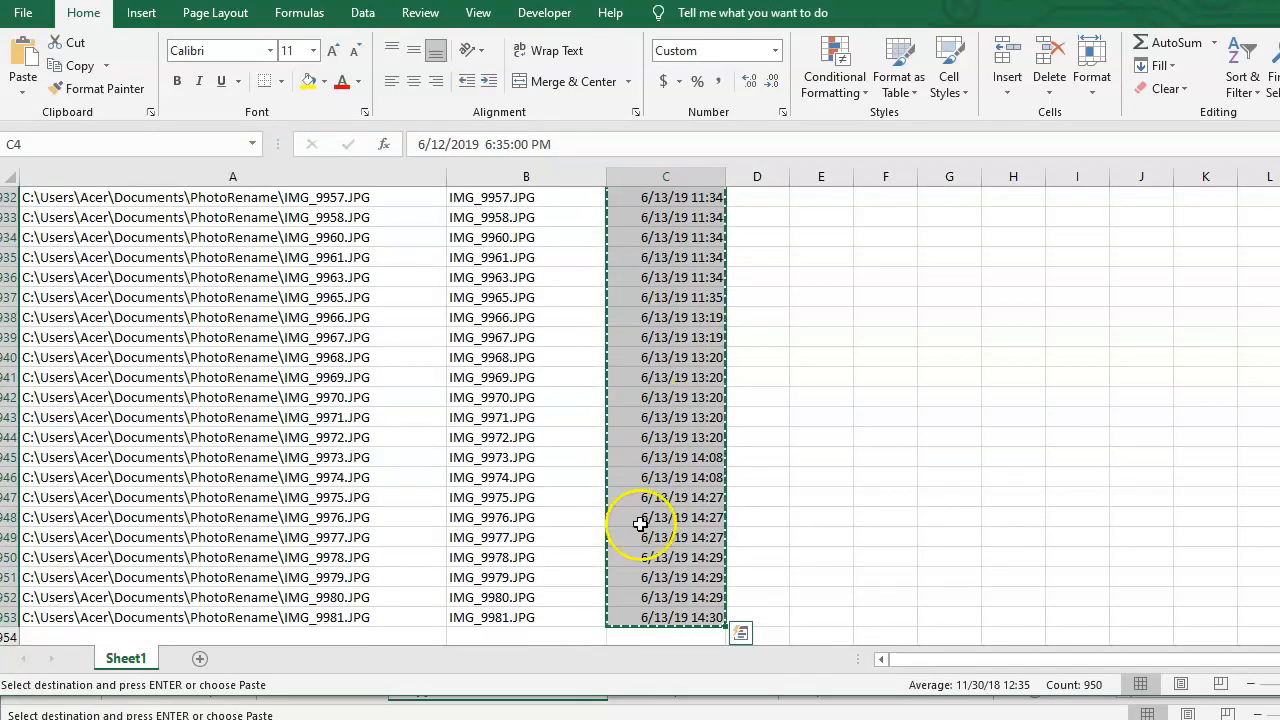
# - Switch to the Bulk Rename v41 workbook's "Helper sheet (Build file names)" and clear the data in its bulk generation area
pyautogui.click(608, 718)
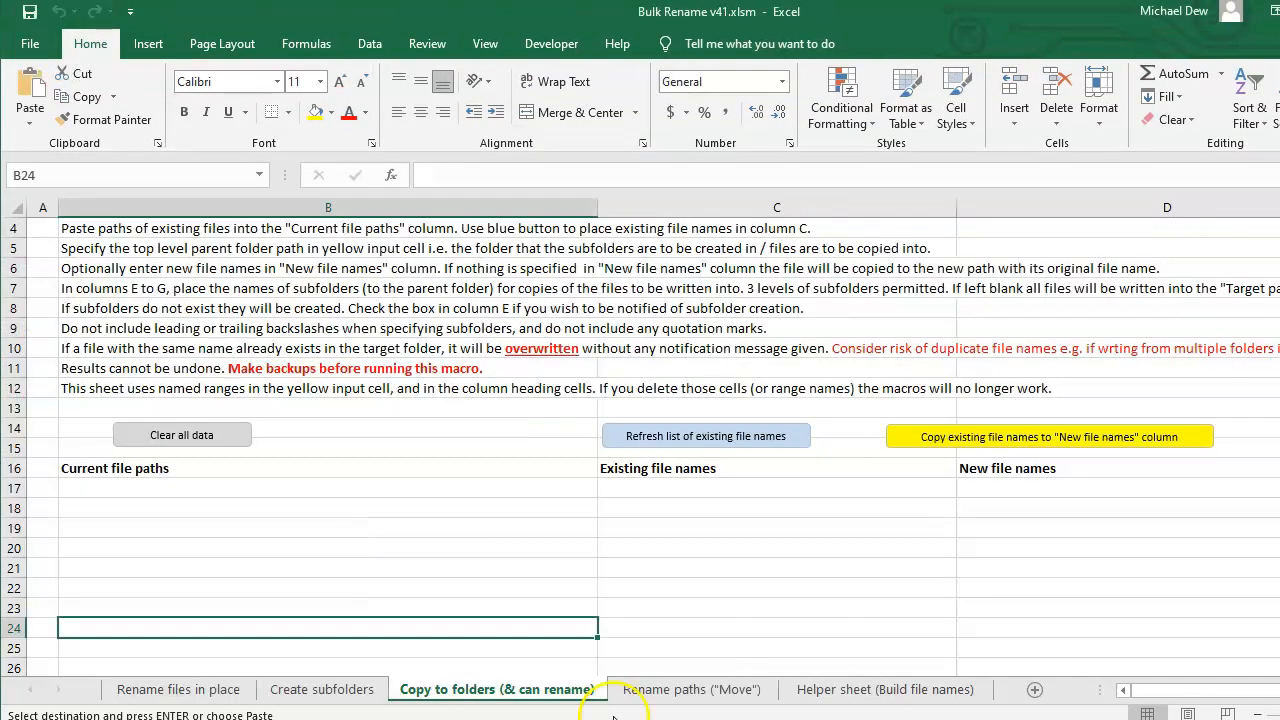
pyautogui.click(870, 690)
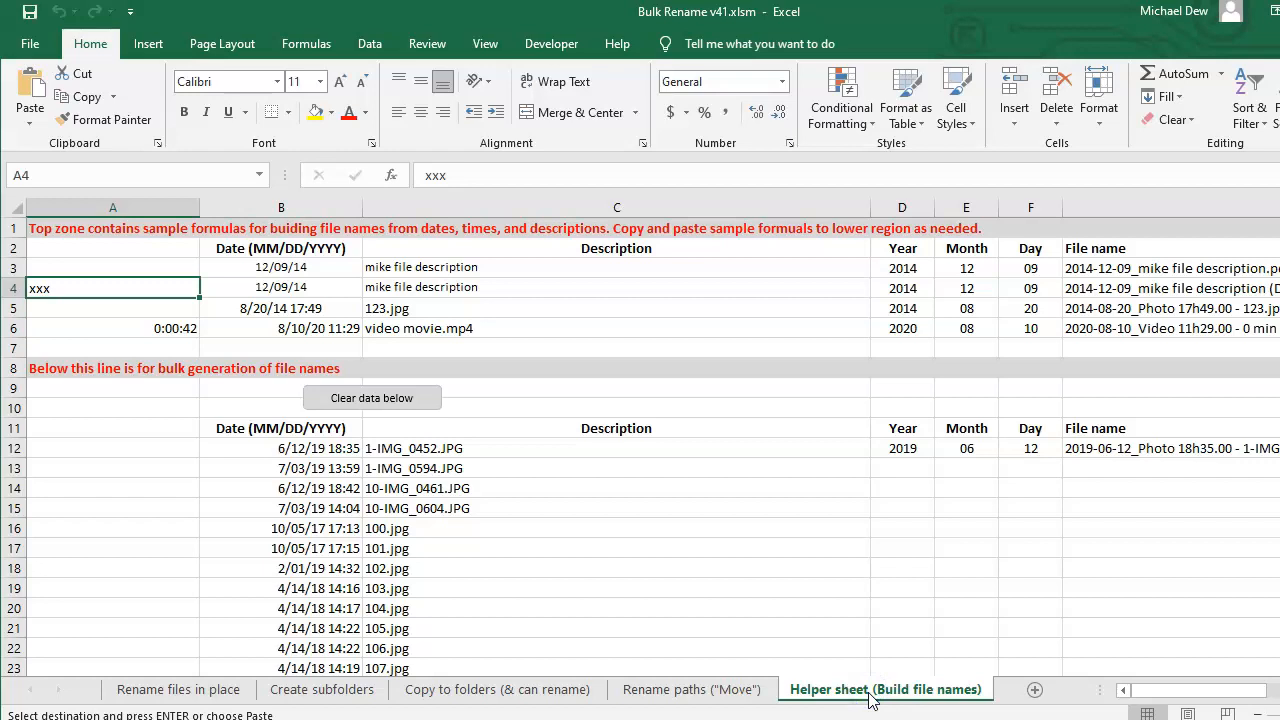
pyautogui.click(372, 400)
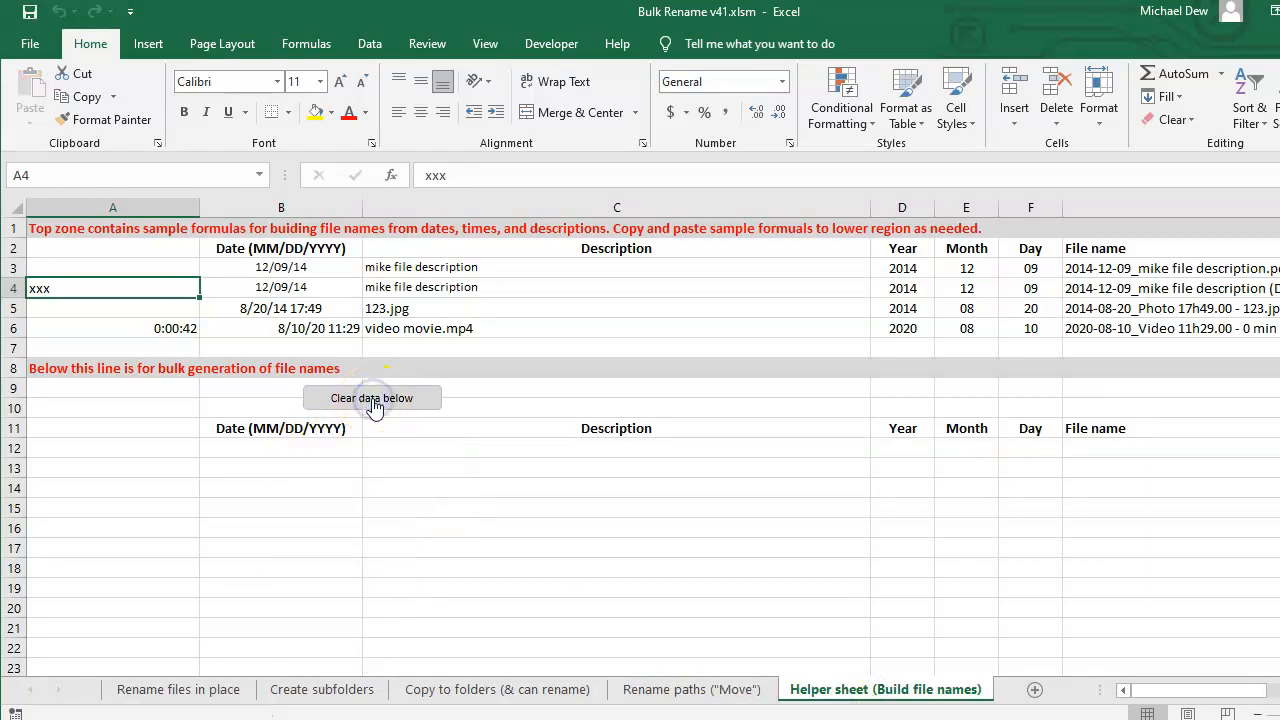
# - Copy the photo list's "Date taken" values again and paste them into the helper sheet's Date column from B12
pyautogui.click(267, 446)
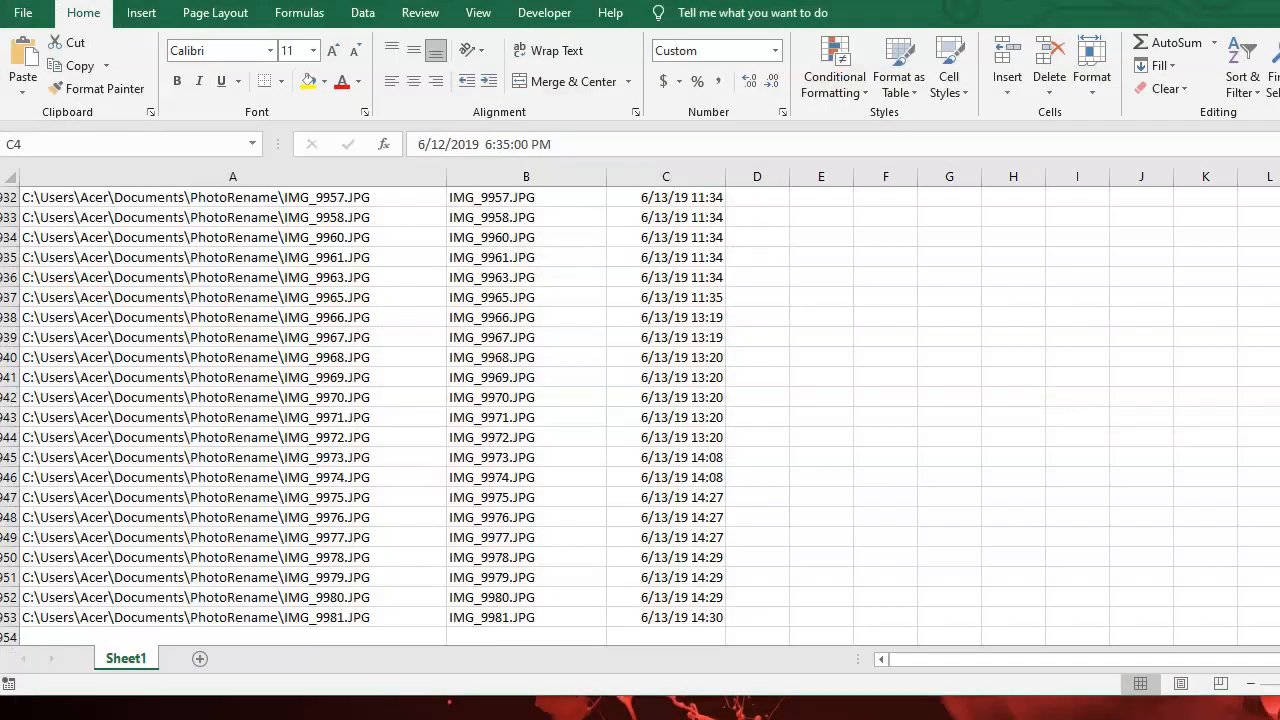
pyautogui.hotkey('ctrl', 'shift', 'Down')
pyautogui.hotkey('ctrl', 'c')
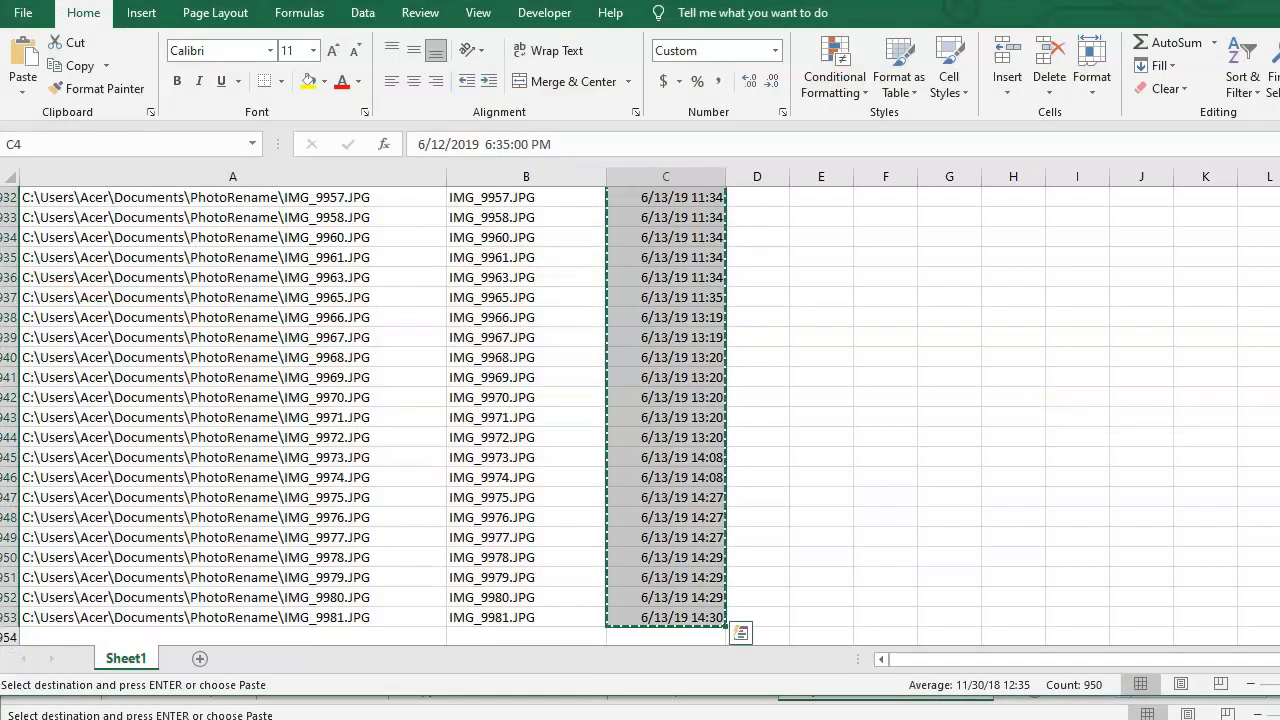
pyautogui.hotkey('alt', 'Tab')
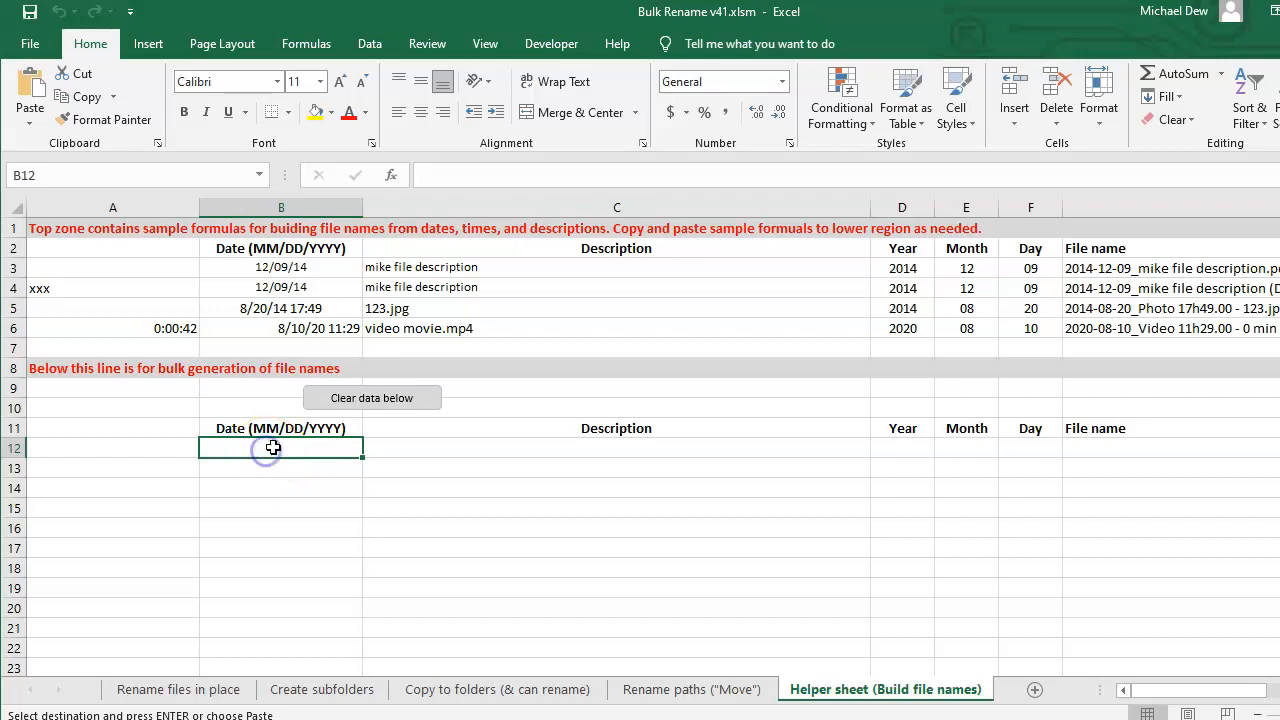
pyautogui.hotkey('ctrl', 'v')
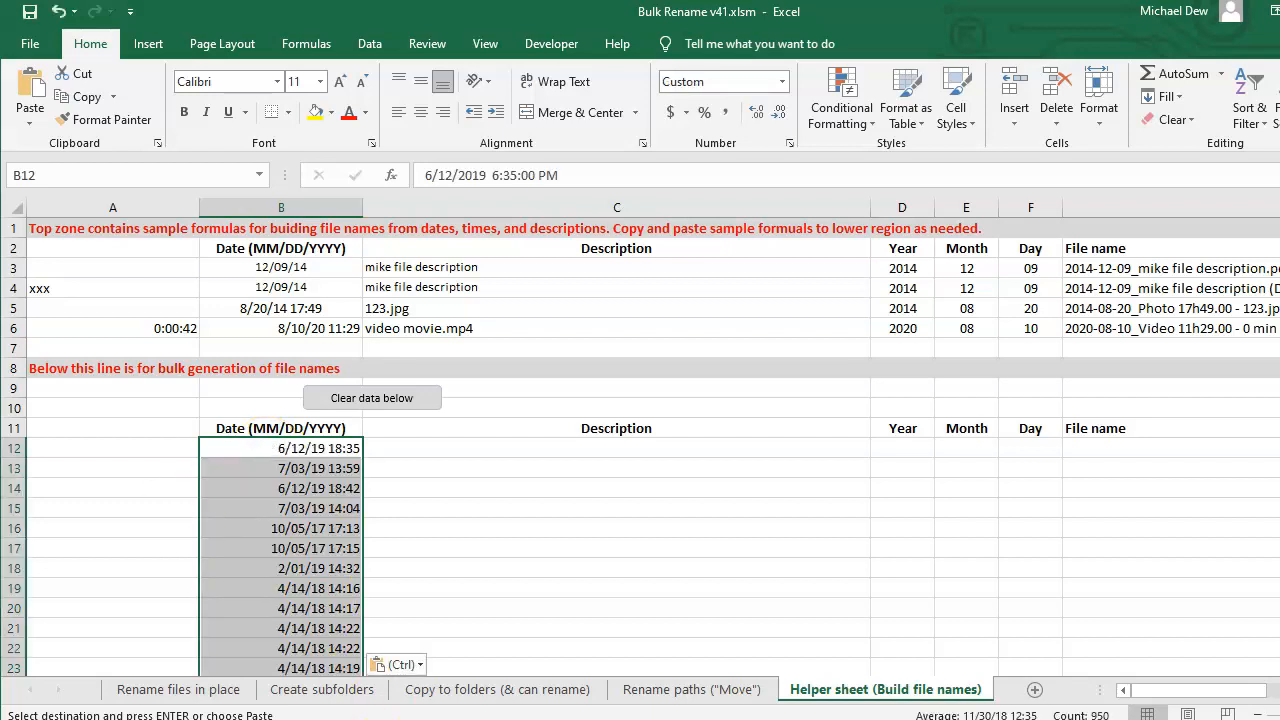
# - Copy all photo names from B4 down in the exported list and paste them into the helper sheet's Description column from C12
pyautogui.hotkey('alt', 'Tab')
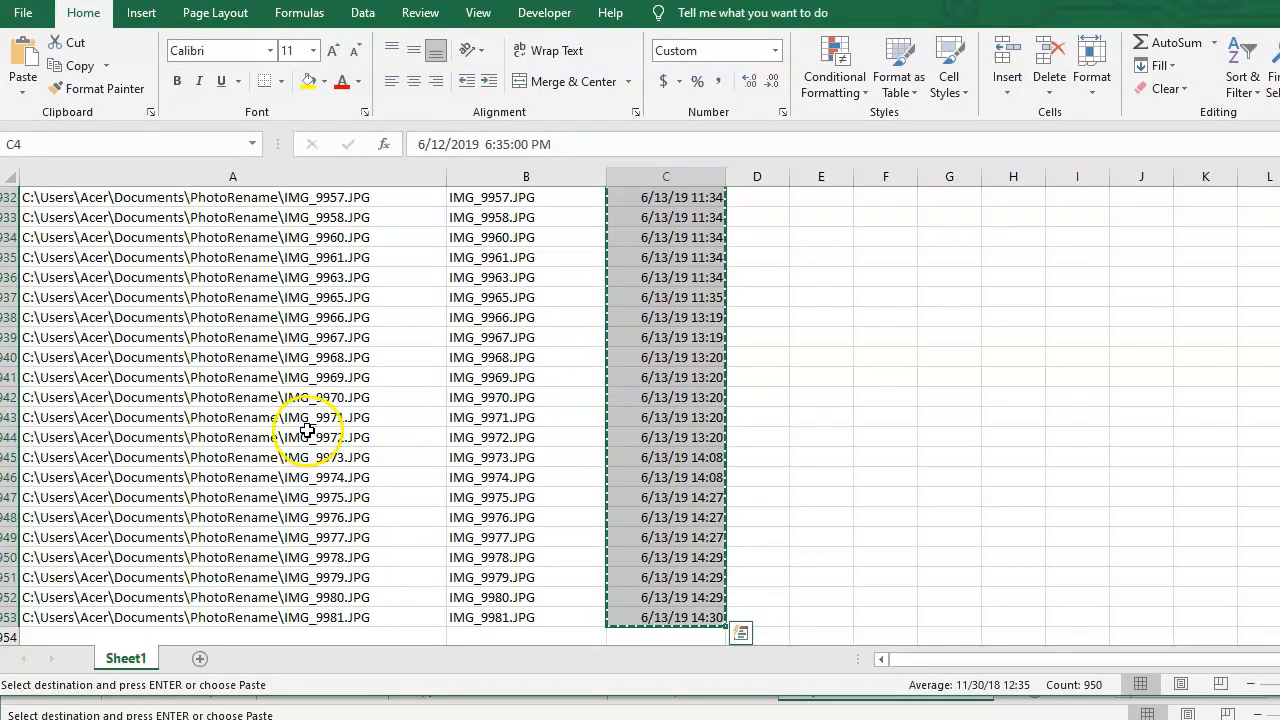
pyautogui.hotkey('ctrl', 'Home')
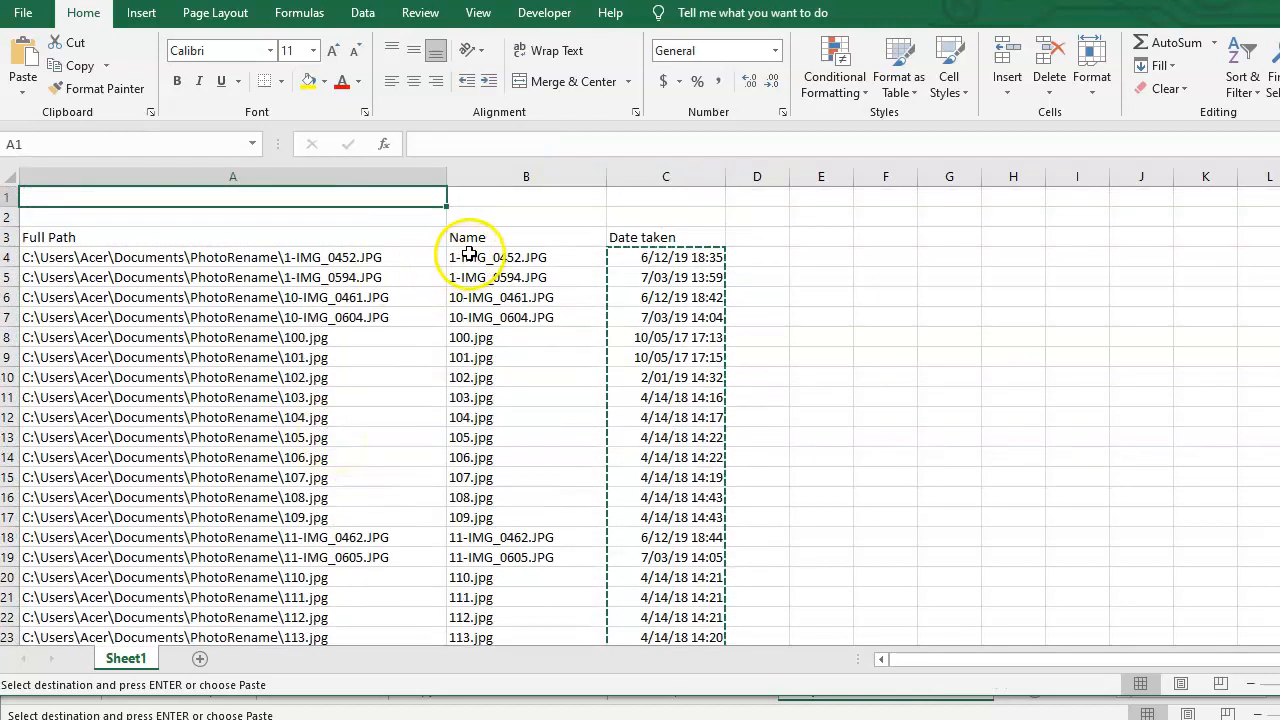
pyautogui.click(466, 254)
pyautogui.hotkey('ctrl', 'shift', 'Down')
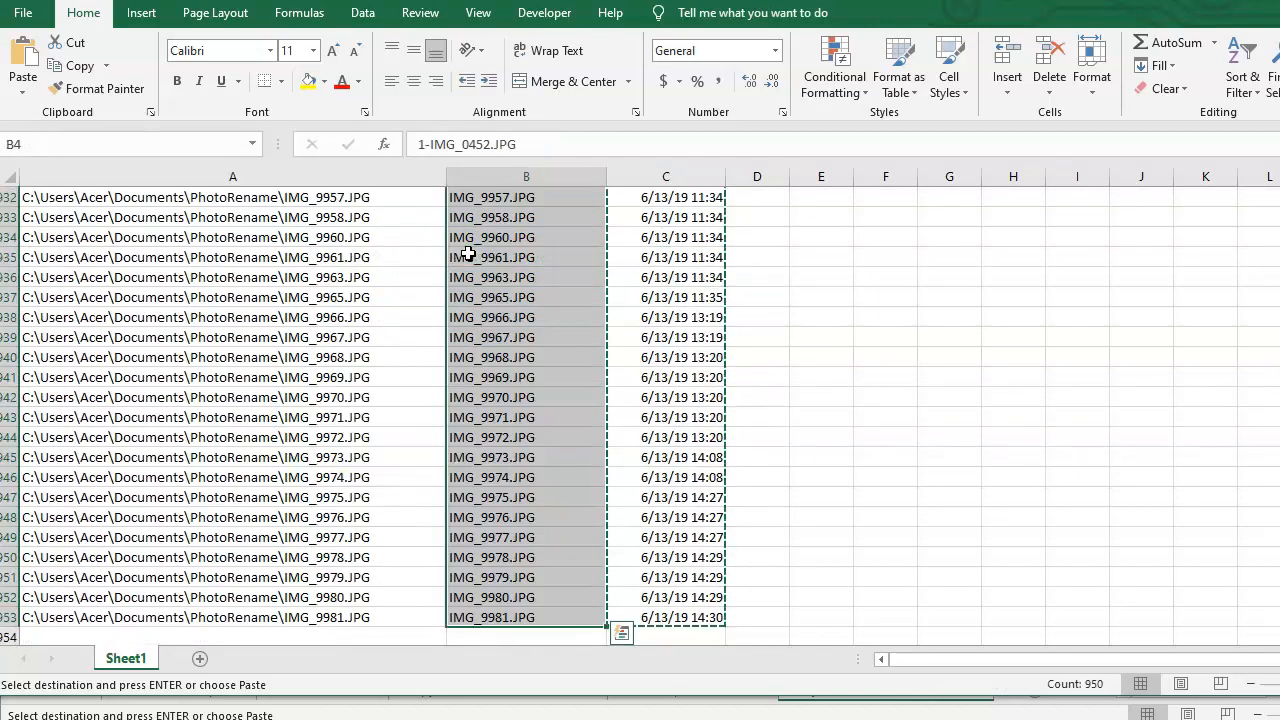
pyautogui.hotkey('alt', 'Tab')
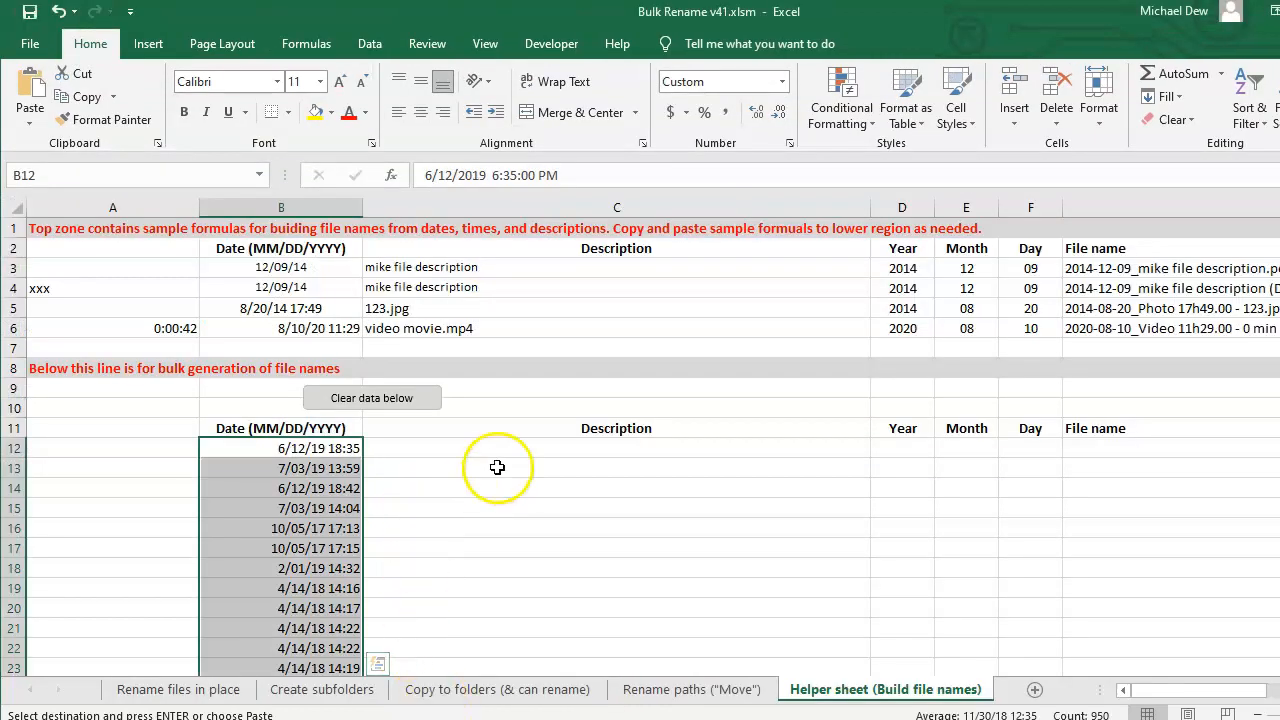
pyautogui.click(503, 455)
pyautogui.hotkey('ctrl', 'v')
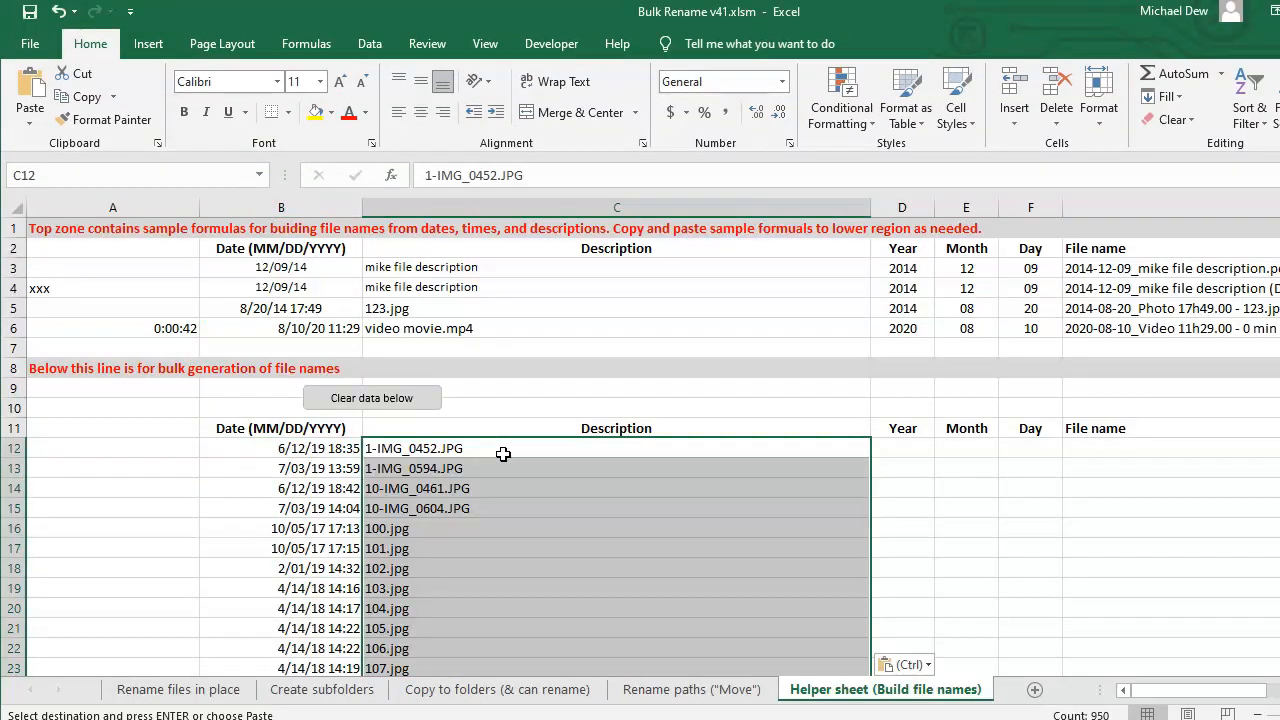
# - Examine the sample rows' dates, descriptions and file name formulas, especially the photo formula for 123.jpg in row 5
pyautogui.click(862, 330)
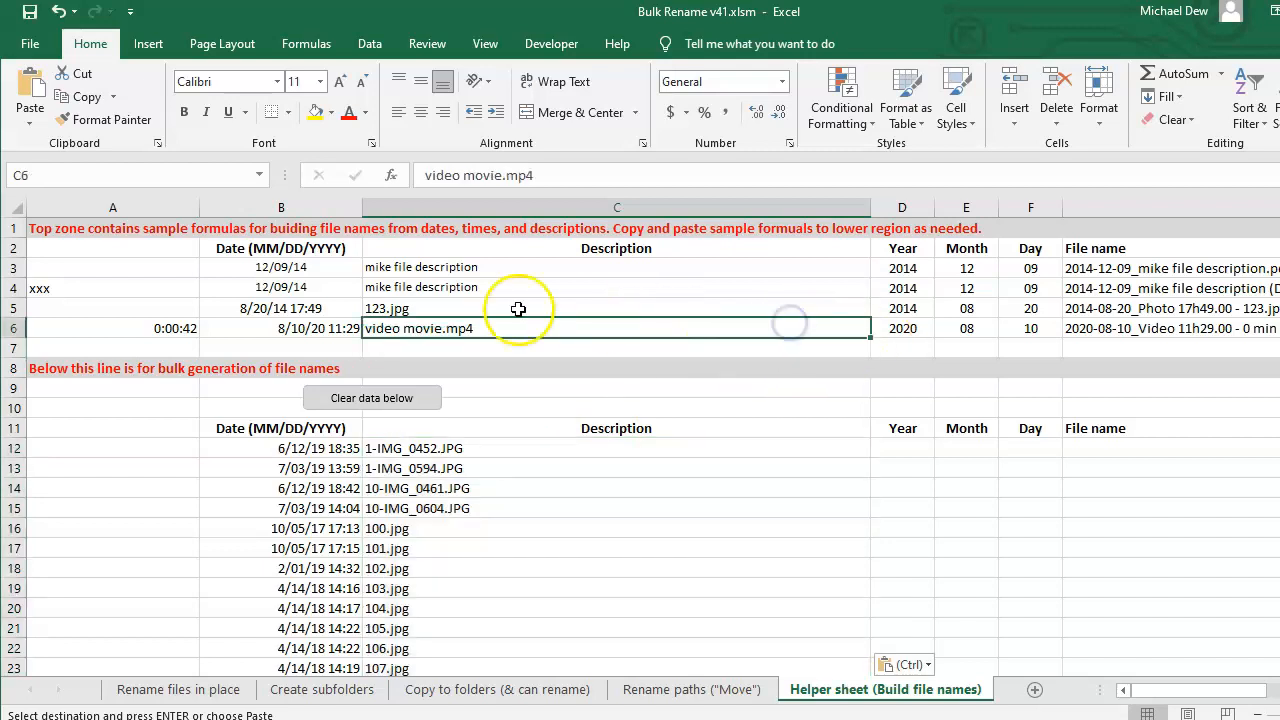
pyautogui.moveTo(902, 268); pyautogui.dragTo(1076, 334)
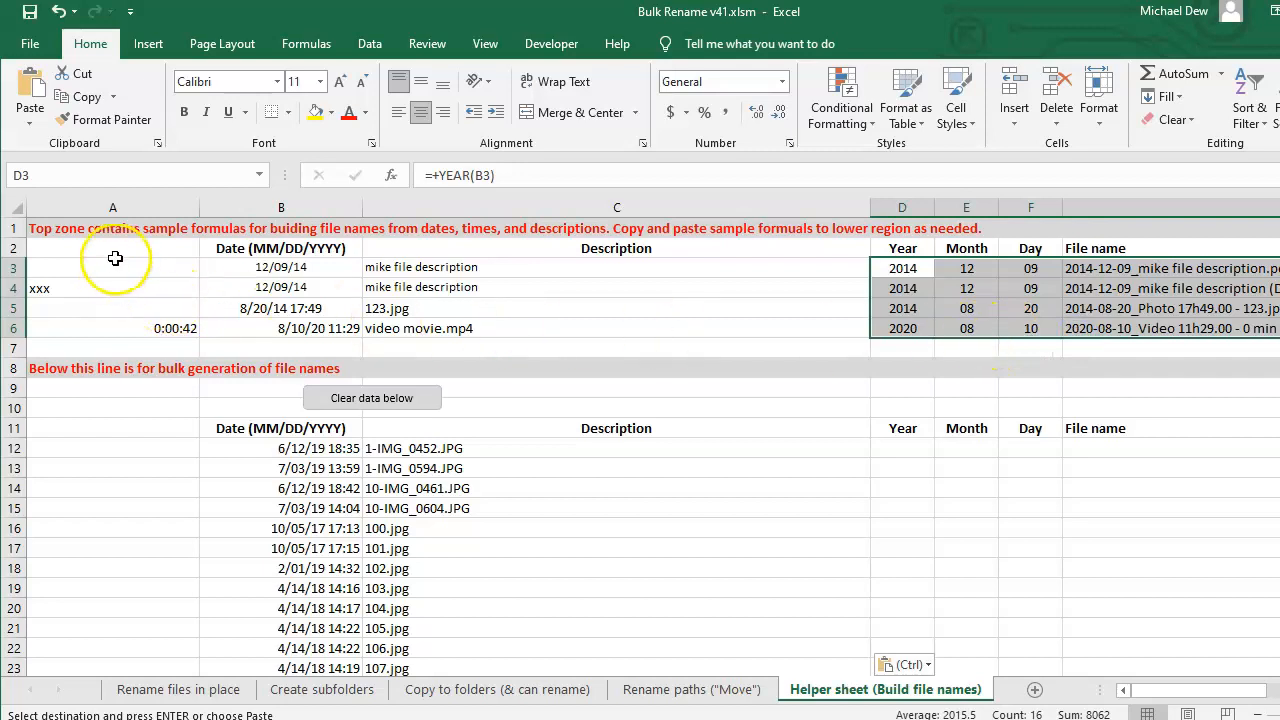
pyautogui.moveTo(116, 258); pyautogui.dragTo(588, 335)
pyautogui.click(1100, 290)
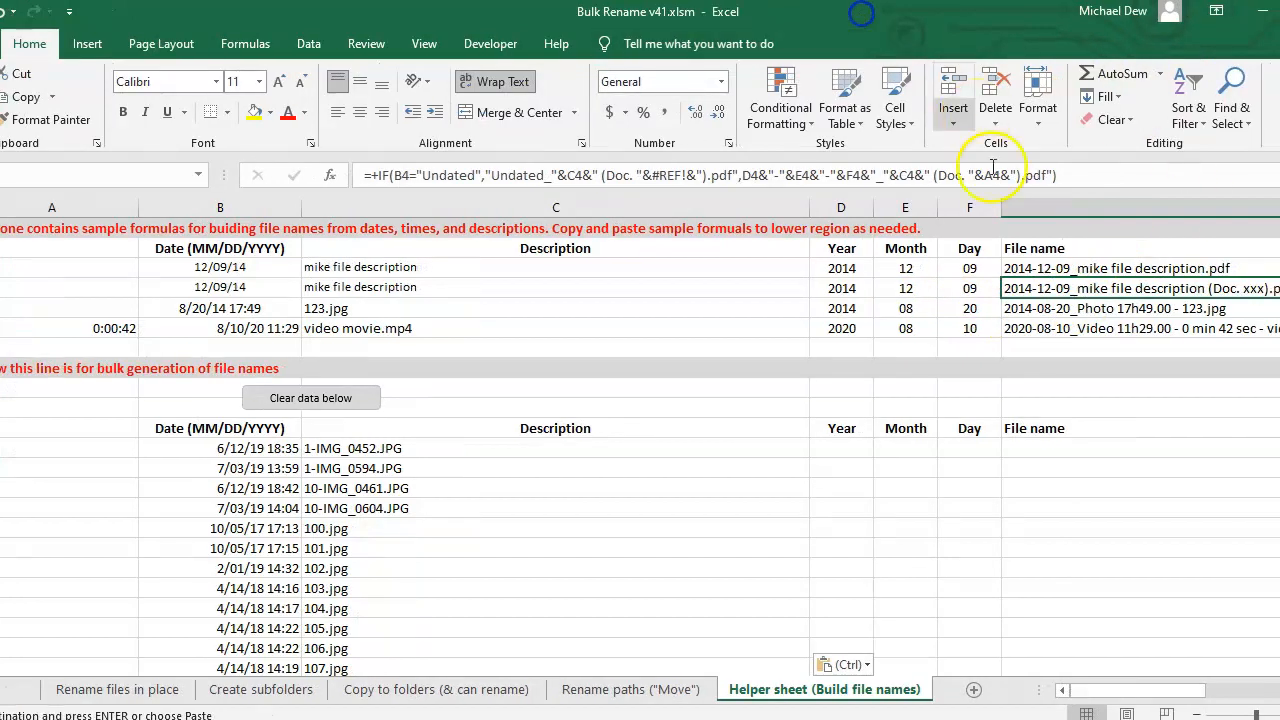
pyautogui.click(1020, 310)
pyautogui.click(218, 308)
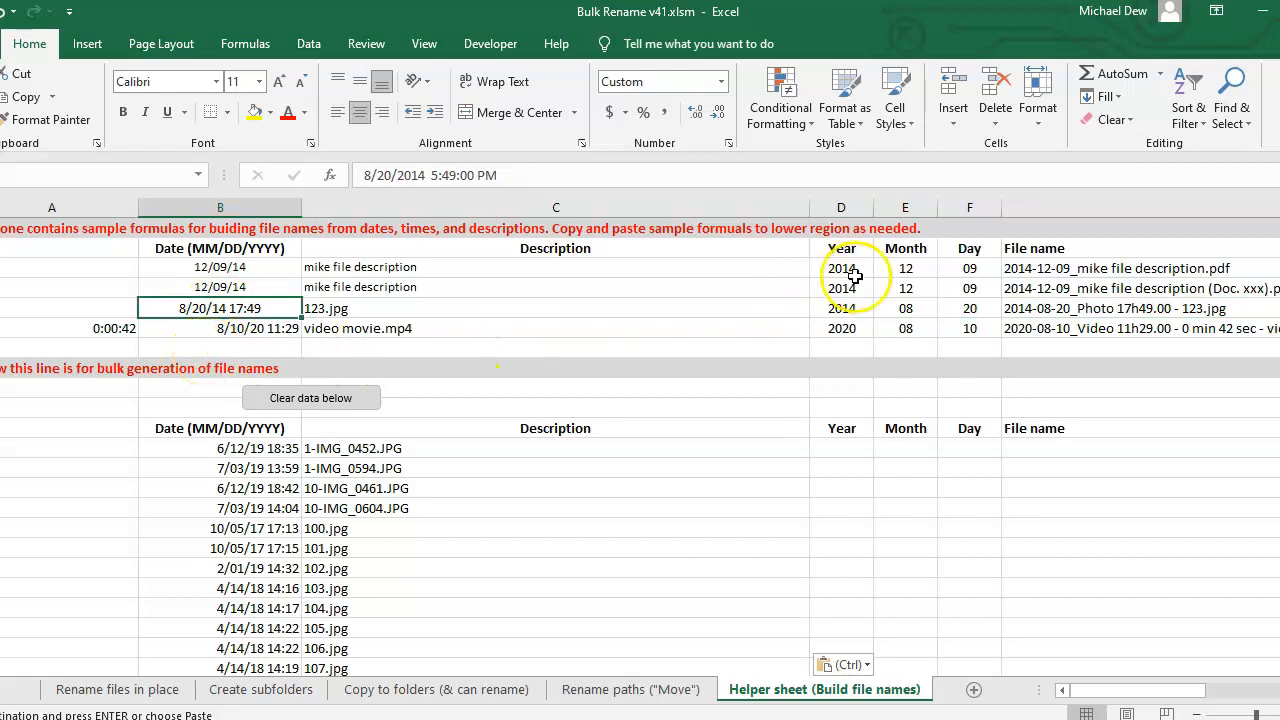
pyautogui.moveTo(841, 308); pyautogui.dragTo(958, 310)
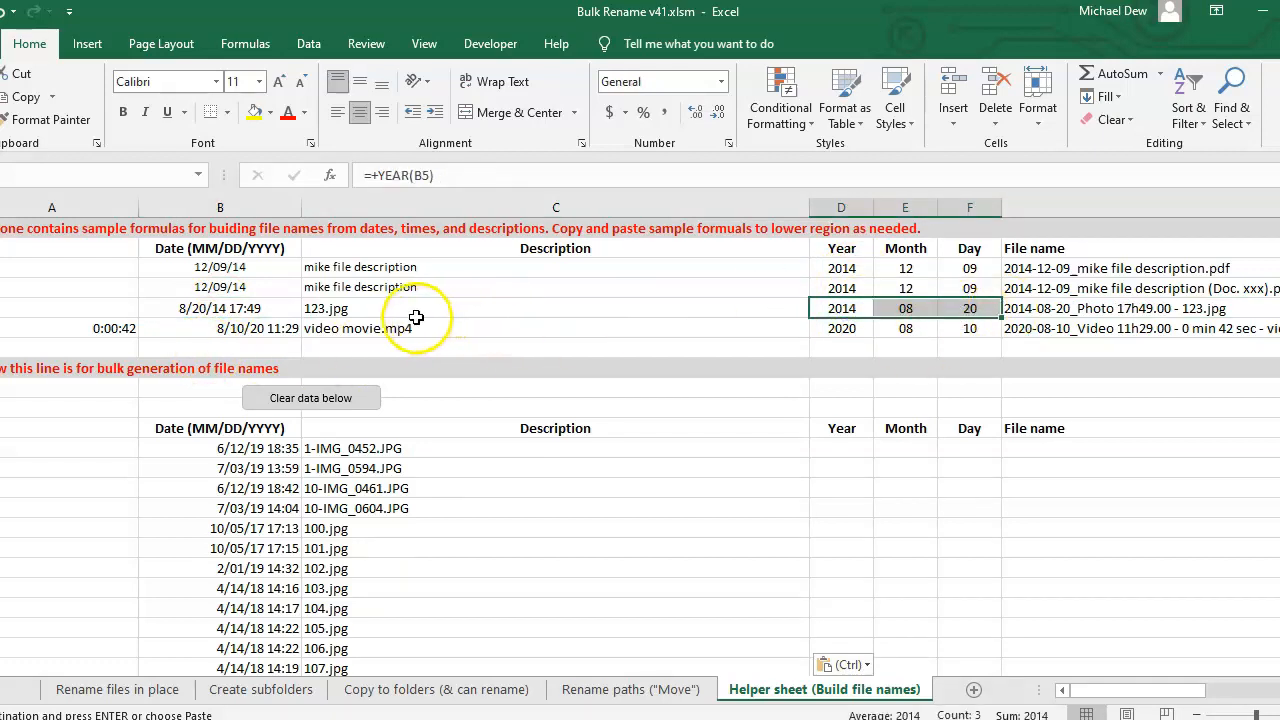
pyautogui.click(1056, 310)
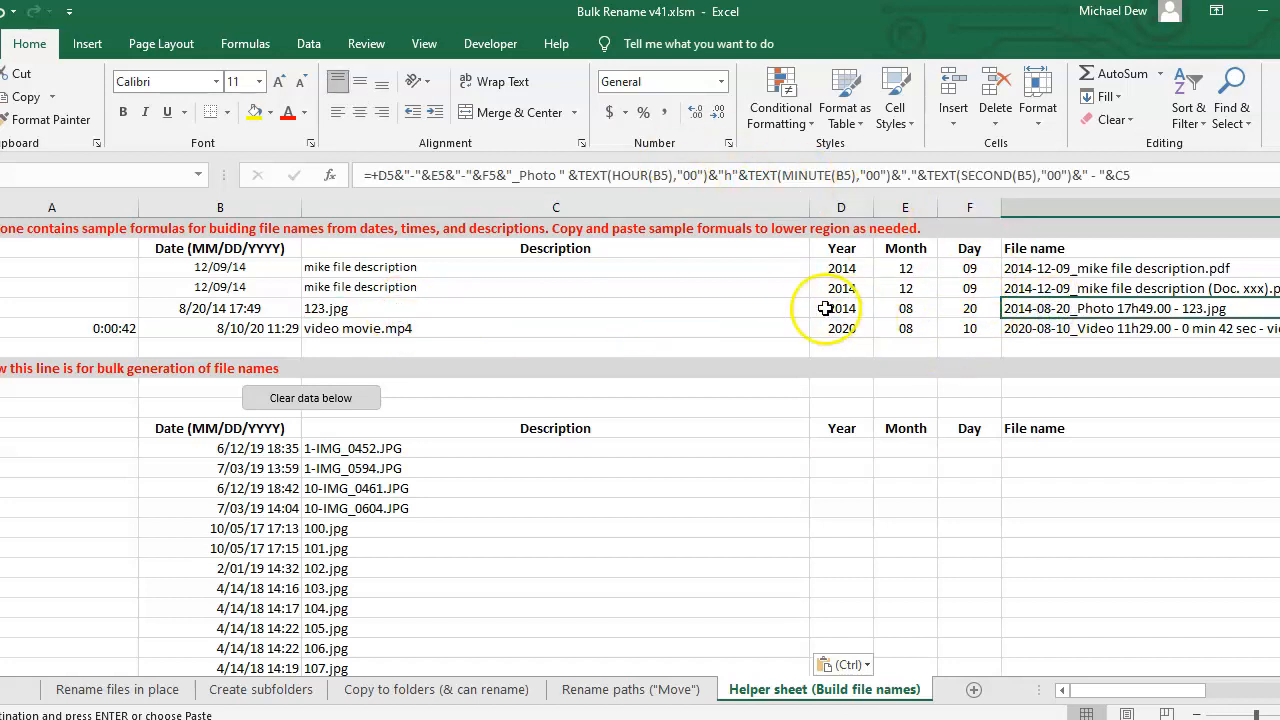
# - Copy the Year, Month, Day and File name formulas from the 123.jpg sample row into row 12 of the bulk generation area
pyautogui.moveTo(845, 308); pyautogui.dragTo(1011, 308)
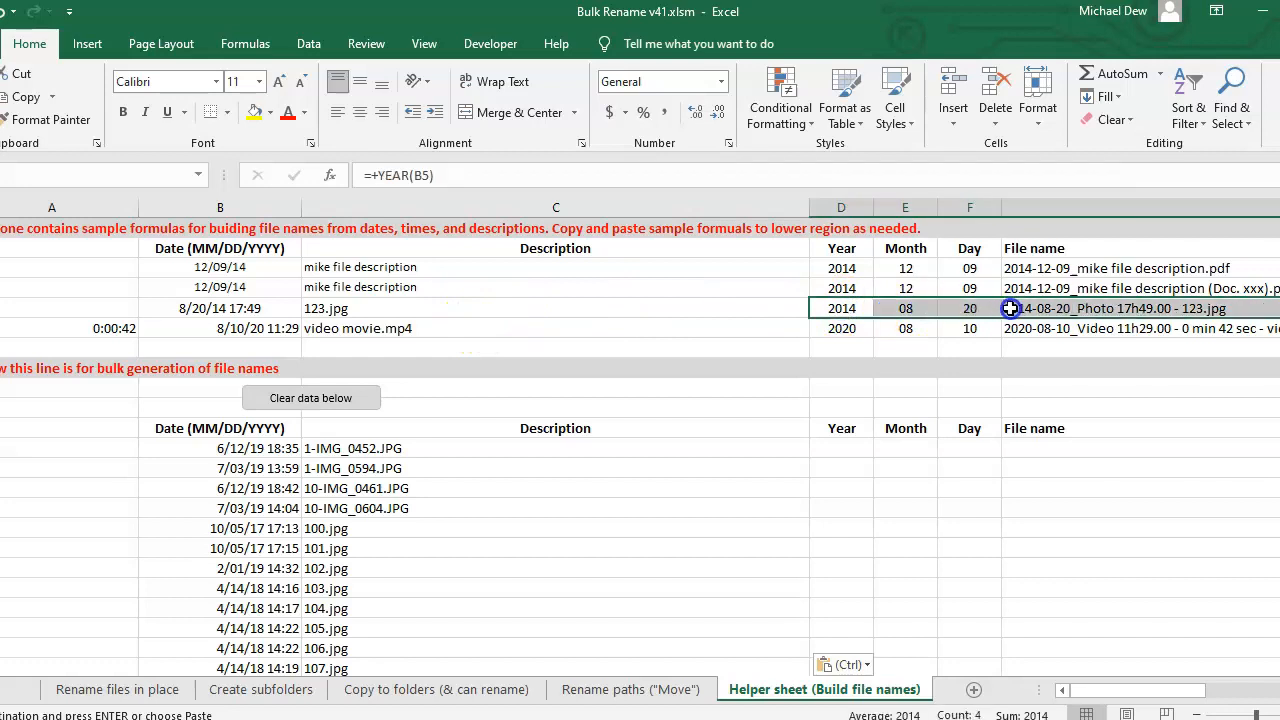
pyautogui.hotkey('ctrl', 'c')
pyautogui.press('Down')
pyautogui.press('Down')
pyautogui.press('Down')
pyautogui.press('Down')
pyautogui.press('Down')
pyautogui.press('Down')
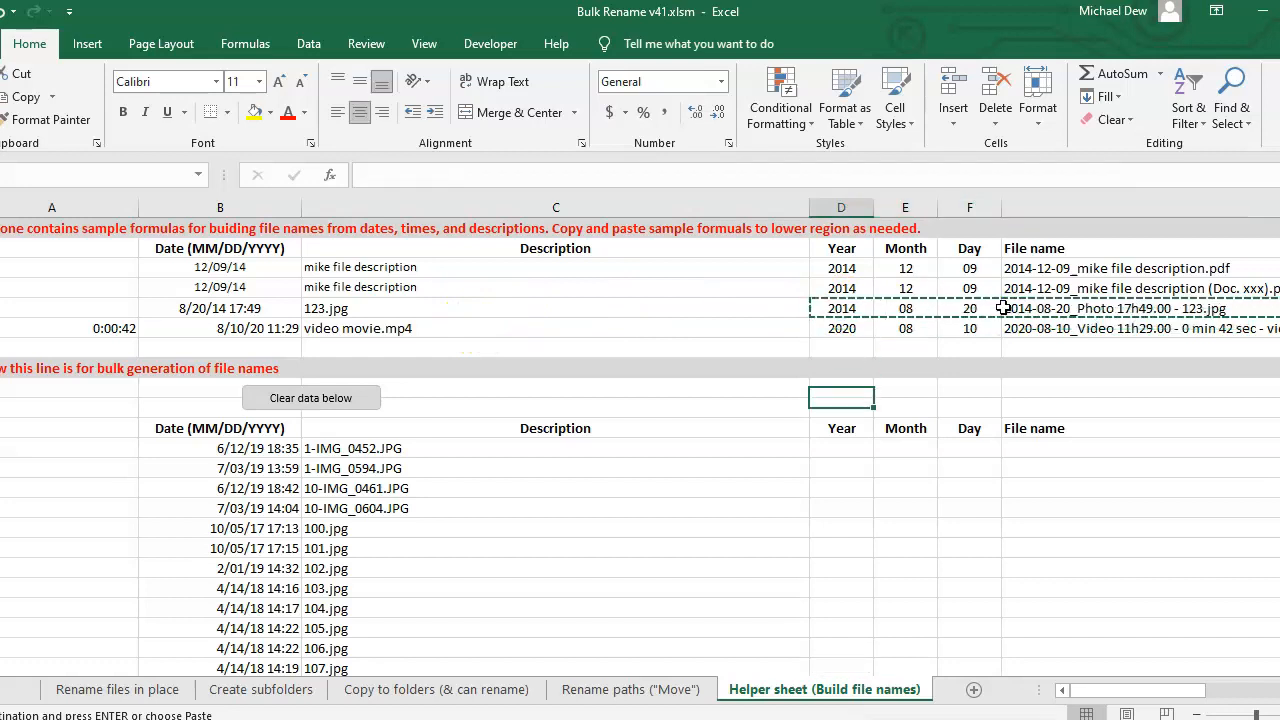
pyautogui.hotkey('ctrl', 'v')
pyautogui.press('Escape')
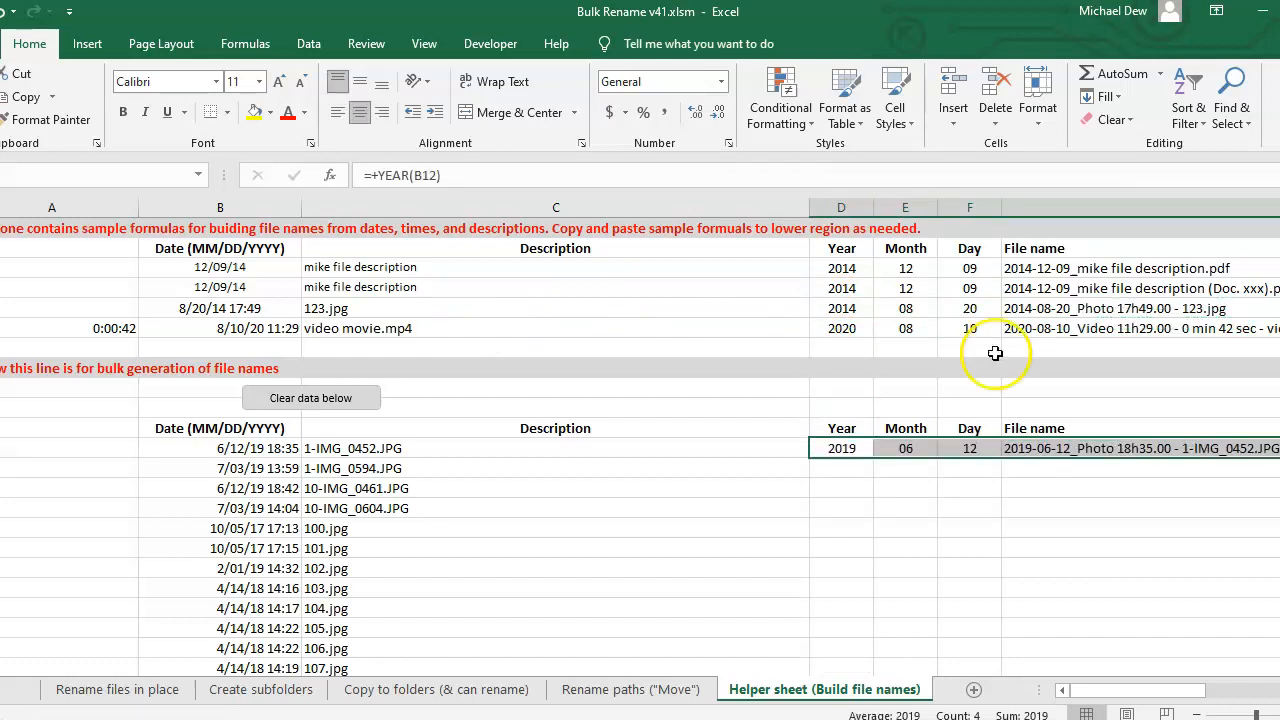
# - Check row 12's date and its Year, Month, Day and File name formulas
pyautogui.click(250, 447)
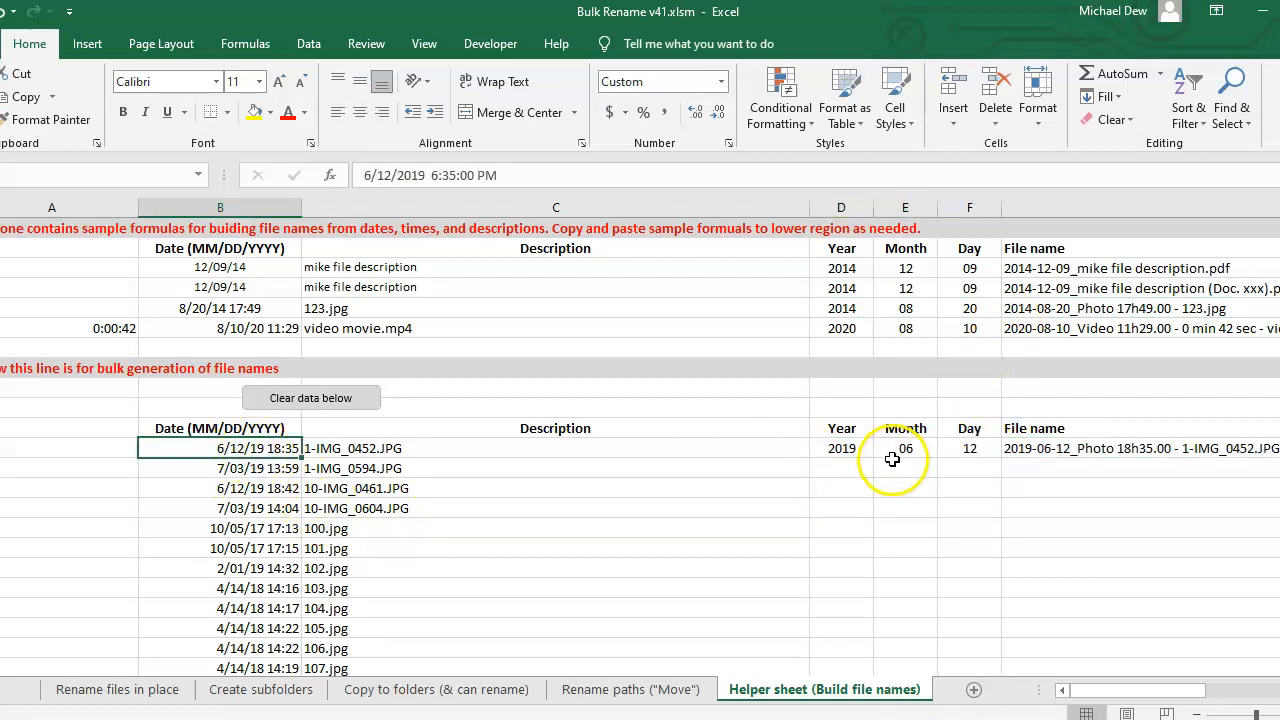
pyautogui.click(841, 449)
pyautogui.click(904, 449)
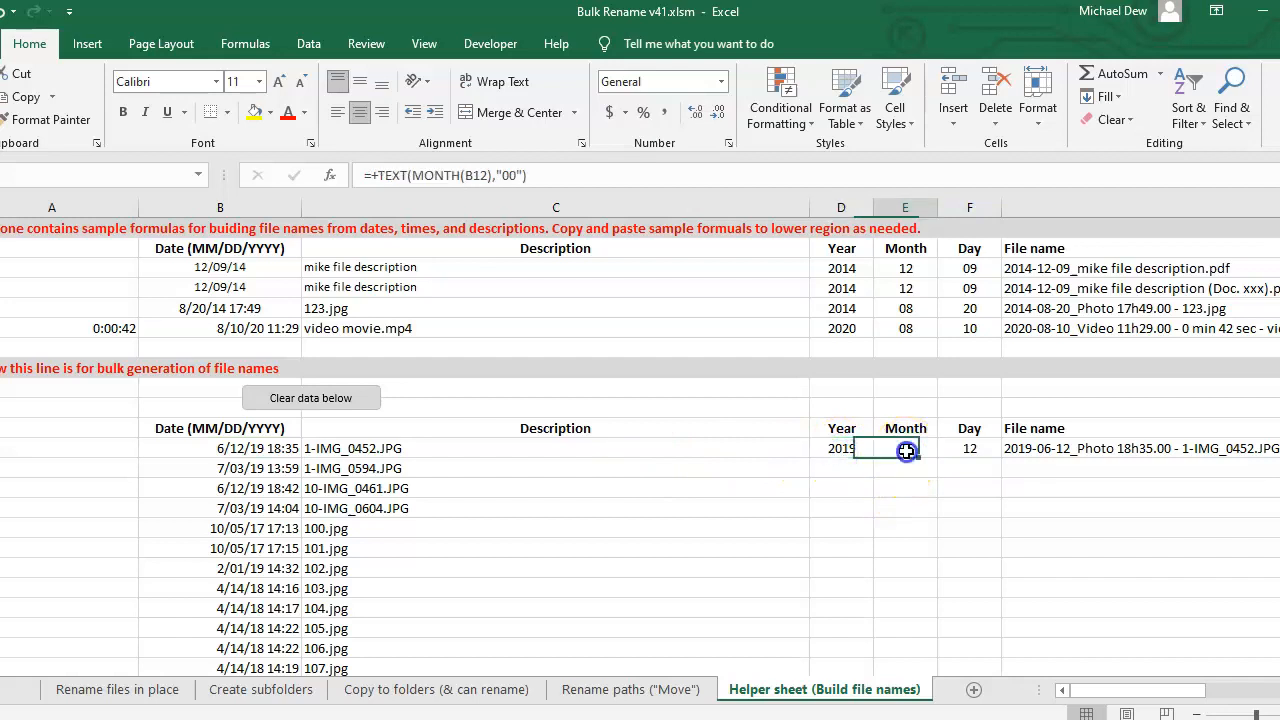
pyautogui.click(976, 451)
pyautogui.click(1018, 448)
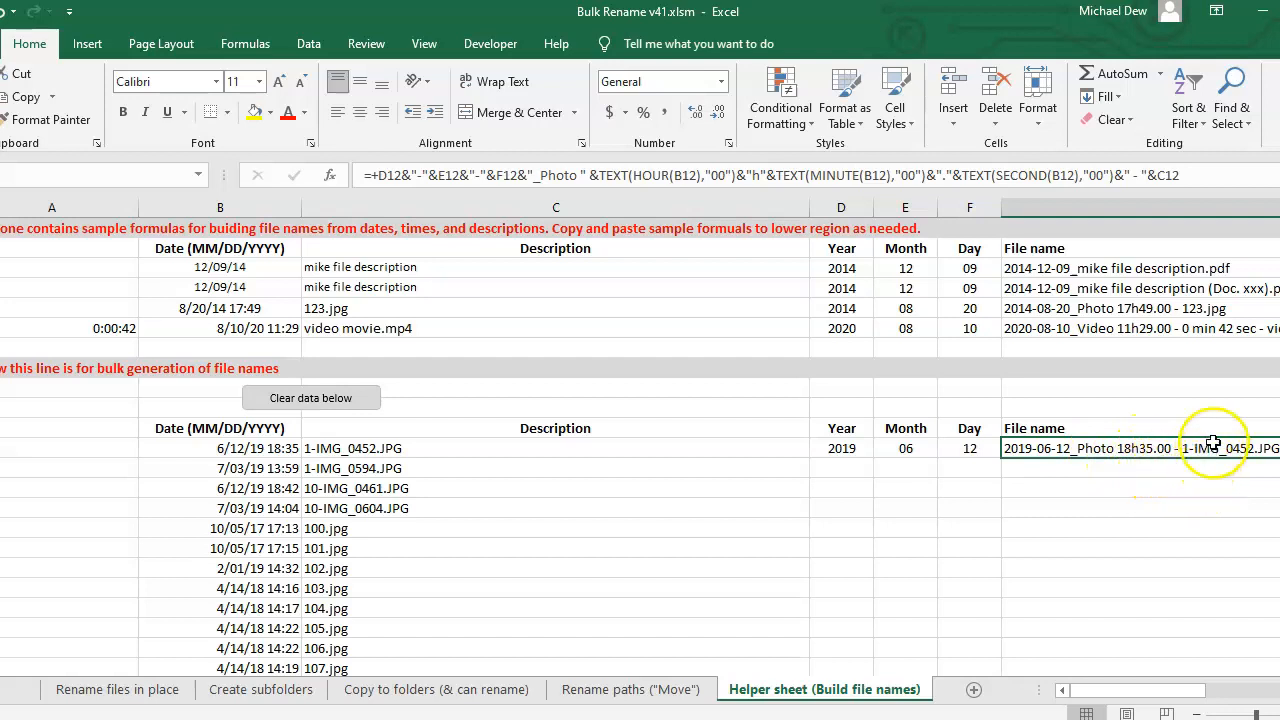
# - Copy row 12's Year, Month, Day and File name formulas down through all the photo rows of the bulk generation area
pyautogui.click(366, 449)
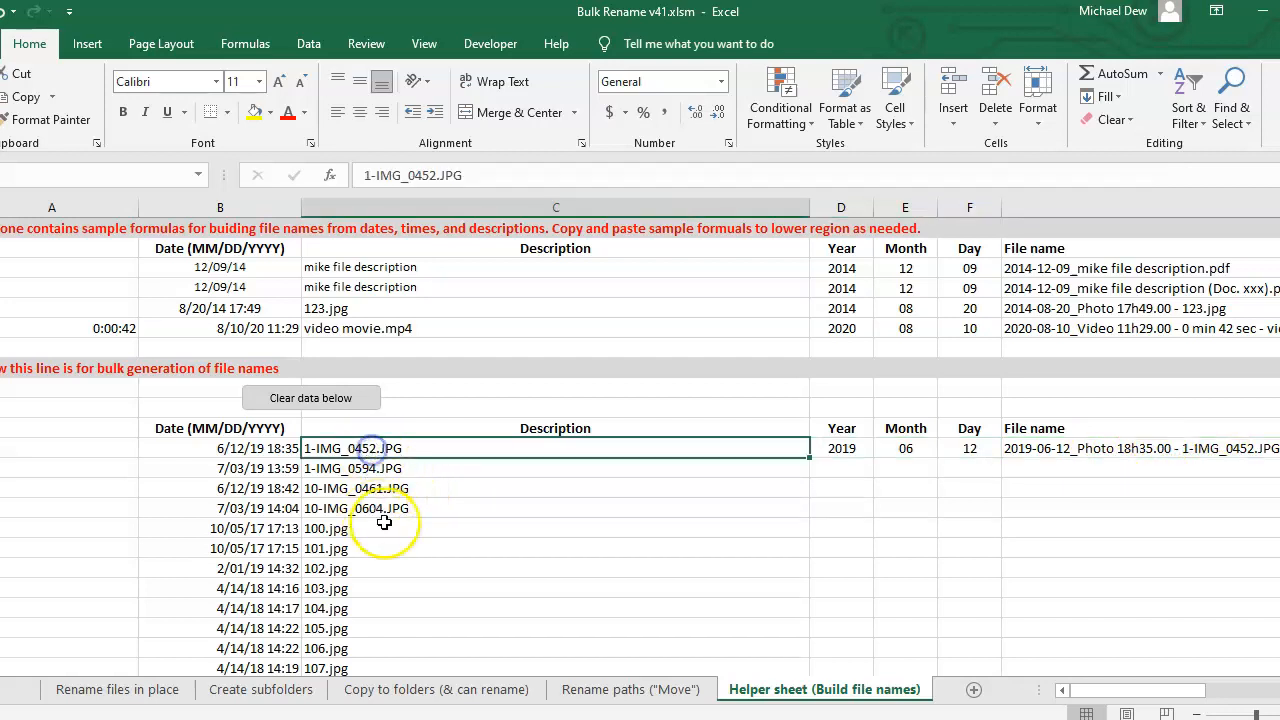
pyautogui.click(1141, 502)
pyautogui.click(1100, 448)
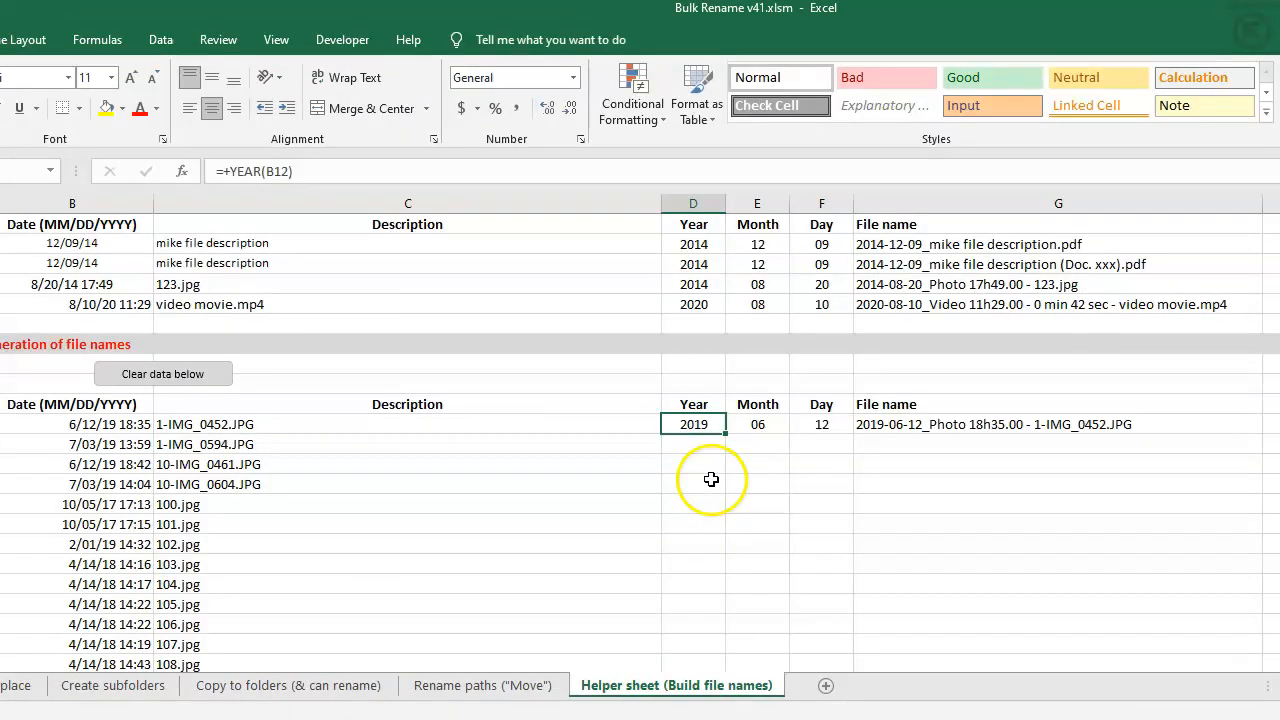
pyautogui.moveTo(694, 424); pyautogui.dragTo(882, 424)
pyautogui.hotkey('ctrl', 'c')
pyautogui.press('Down')
pyautogui.hotkey('shift', 'Down')
pyautogui.hotkey('shift', 'Down')
pyautogui.hotkey('shift', 'Down')
pyautogui.hotkey('shift', 'Down')
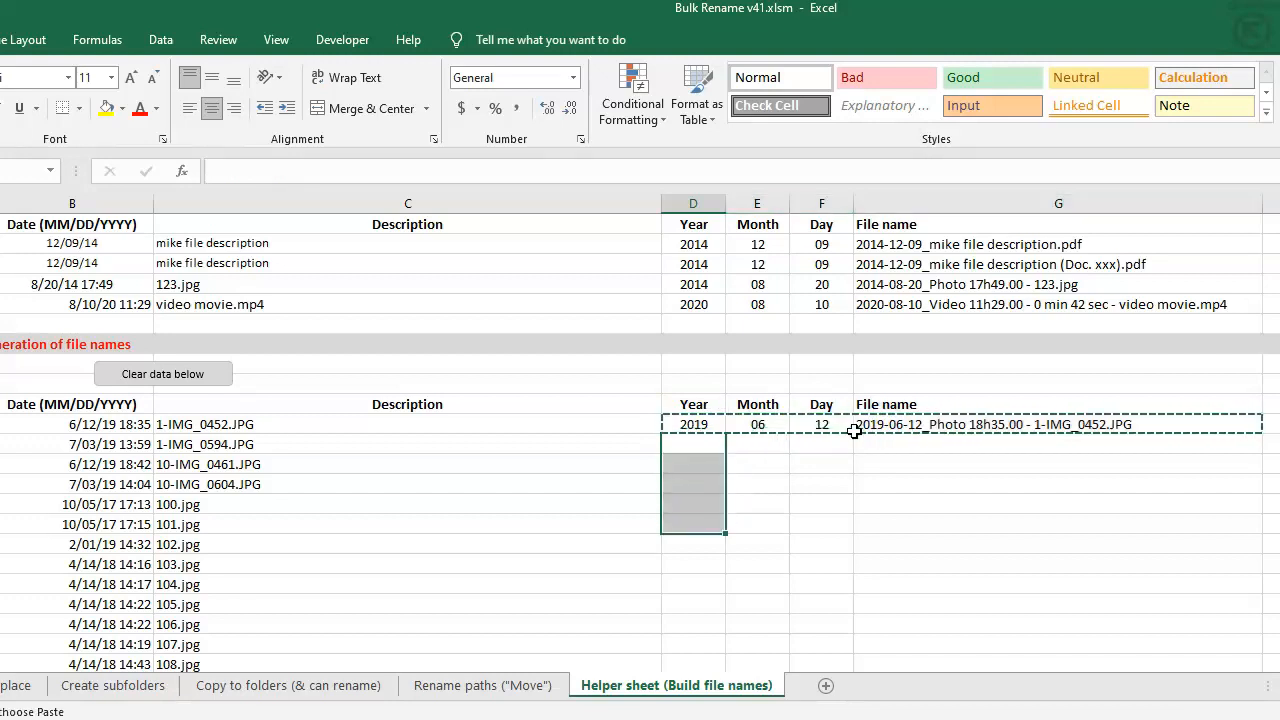
pyautogui.hotkey('ctrl', 'v')
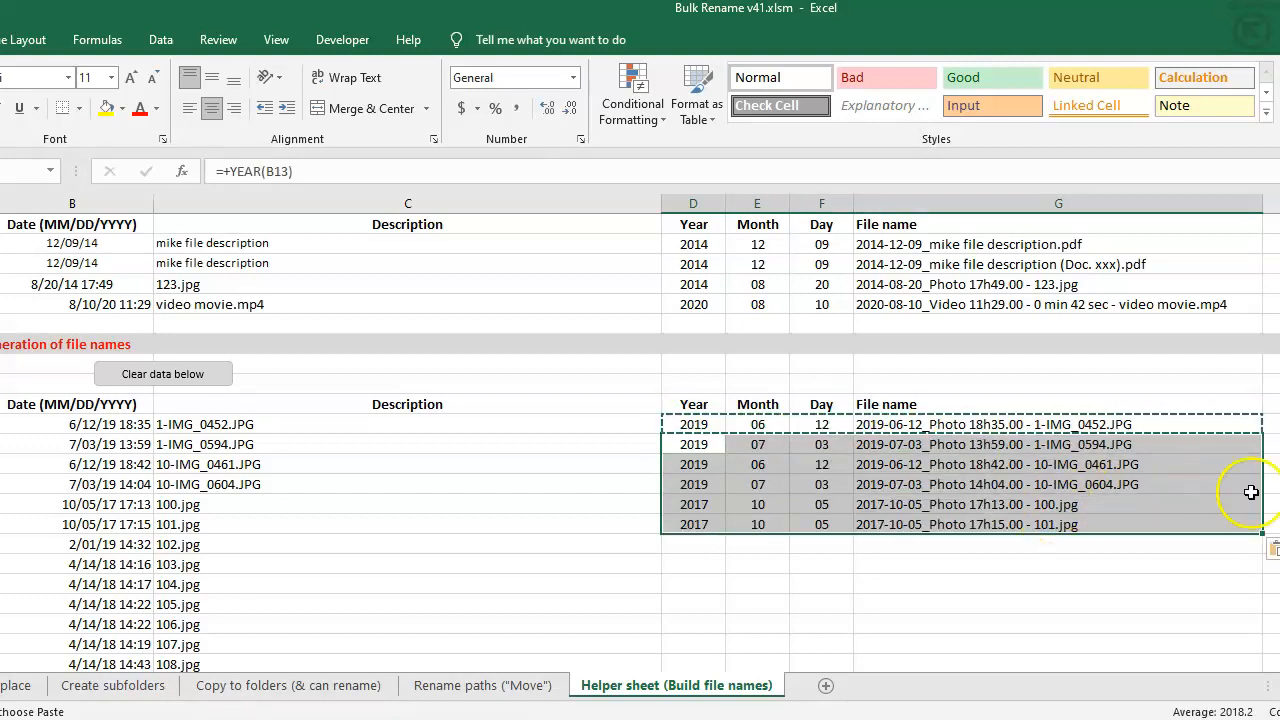
pyautogui.doubleClick(1262, 535)
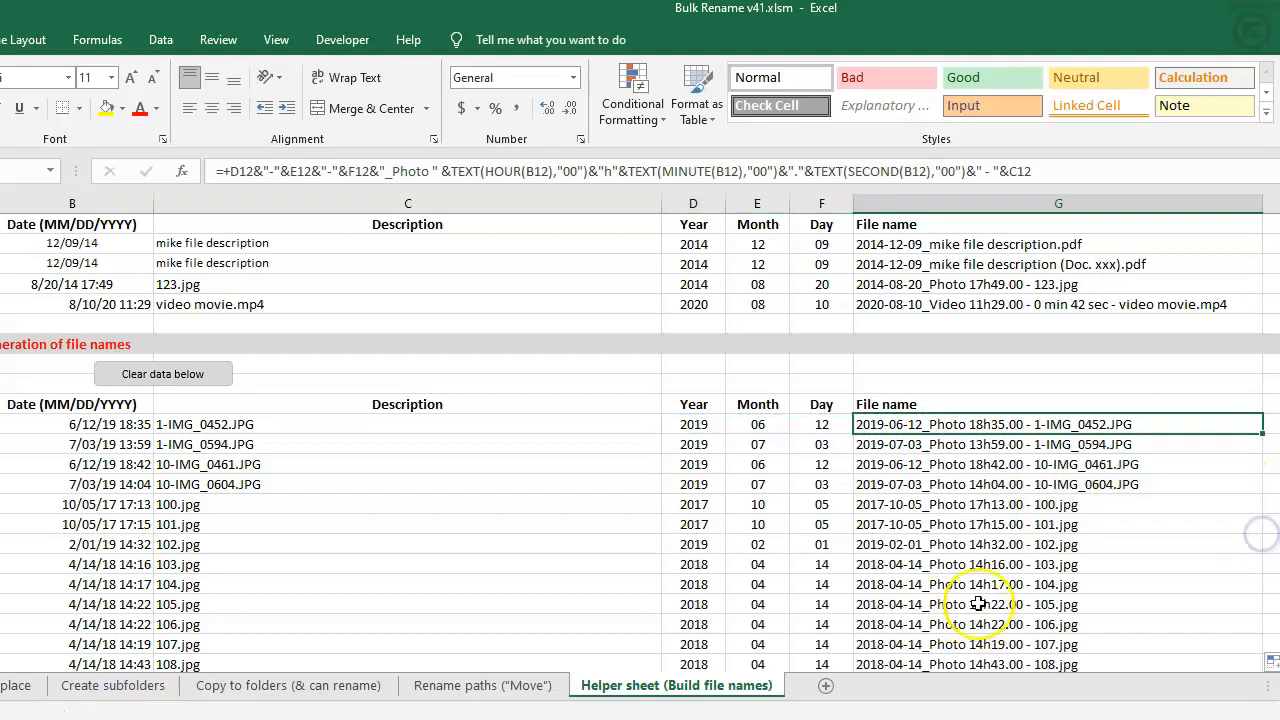
# - Copy all generated file names from G12 down and paste them as values under New file names in the Copy to folders sheet
pyautogui.moveTo(908, 420); pyautogui.dragTo(902, 538)
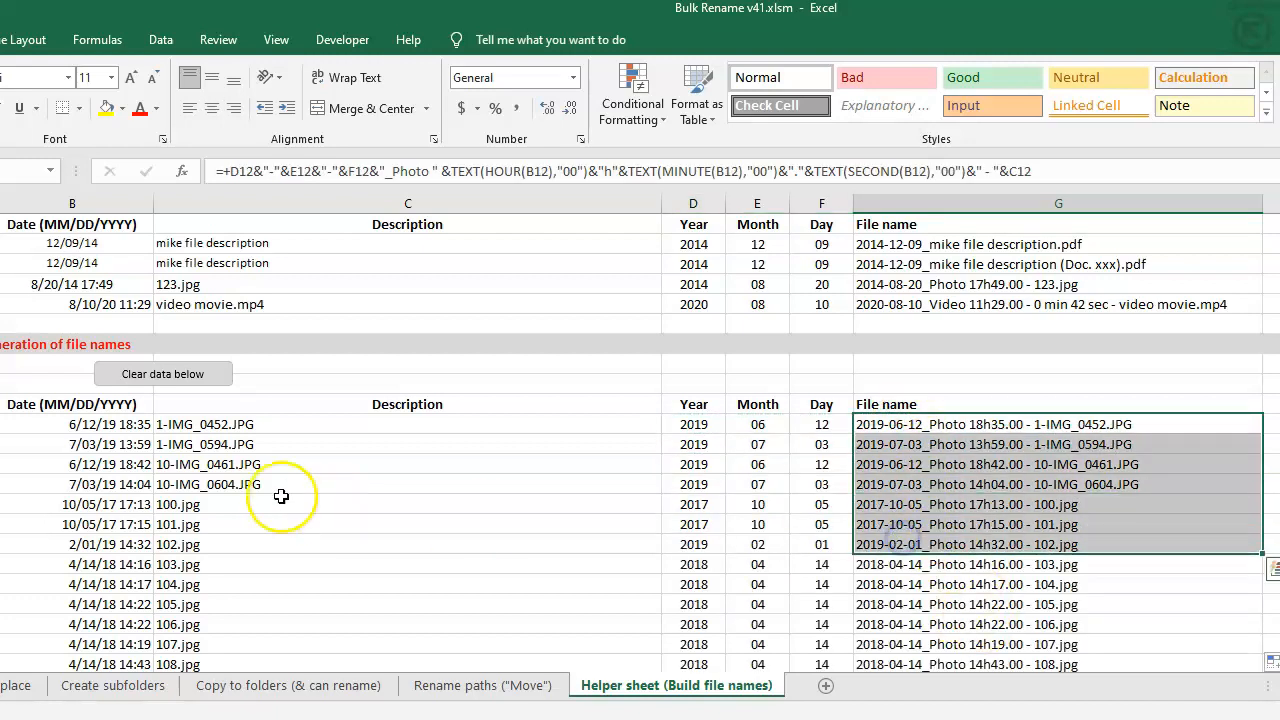
pyautogui.moveTo(215, 424); pyautogui.dragTo(222, 578)
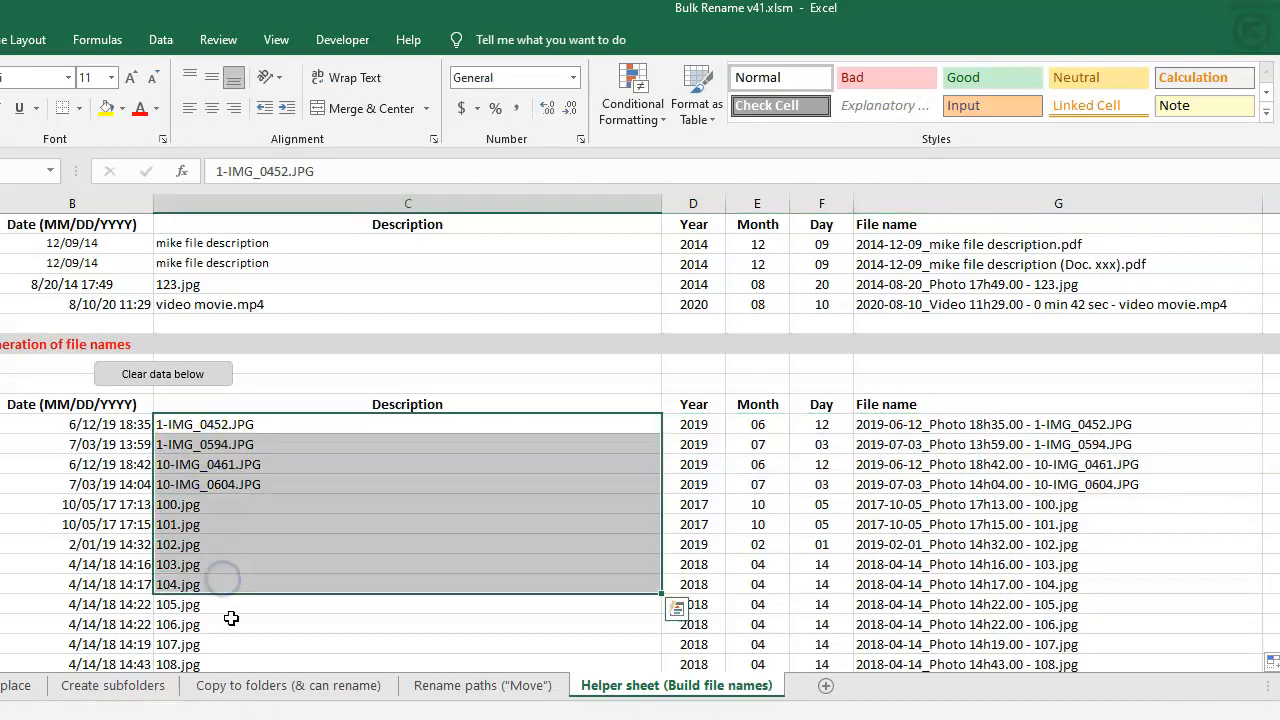
pyautogui.click(873, 422)
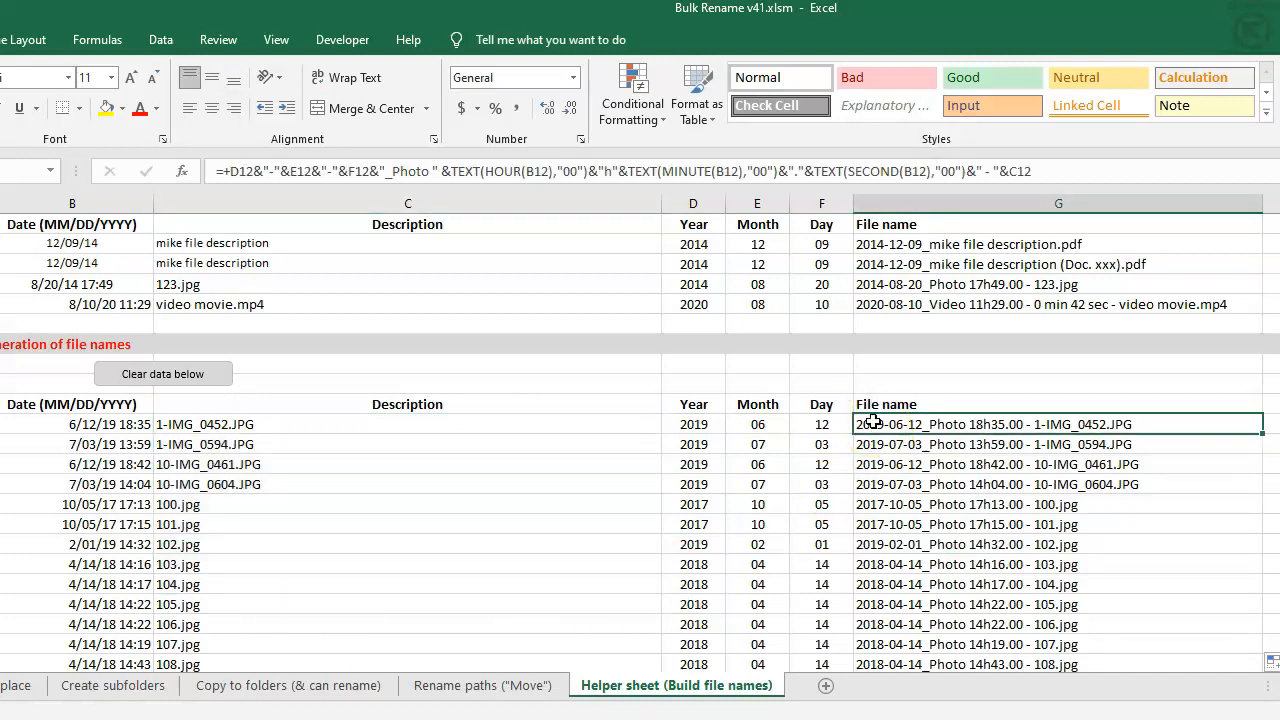
pyautogui.hotkey('ctrl', 'shift', 'Down')
pyautogui.hotkey('ctrl', 'c')
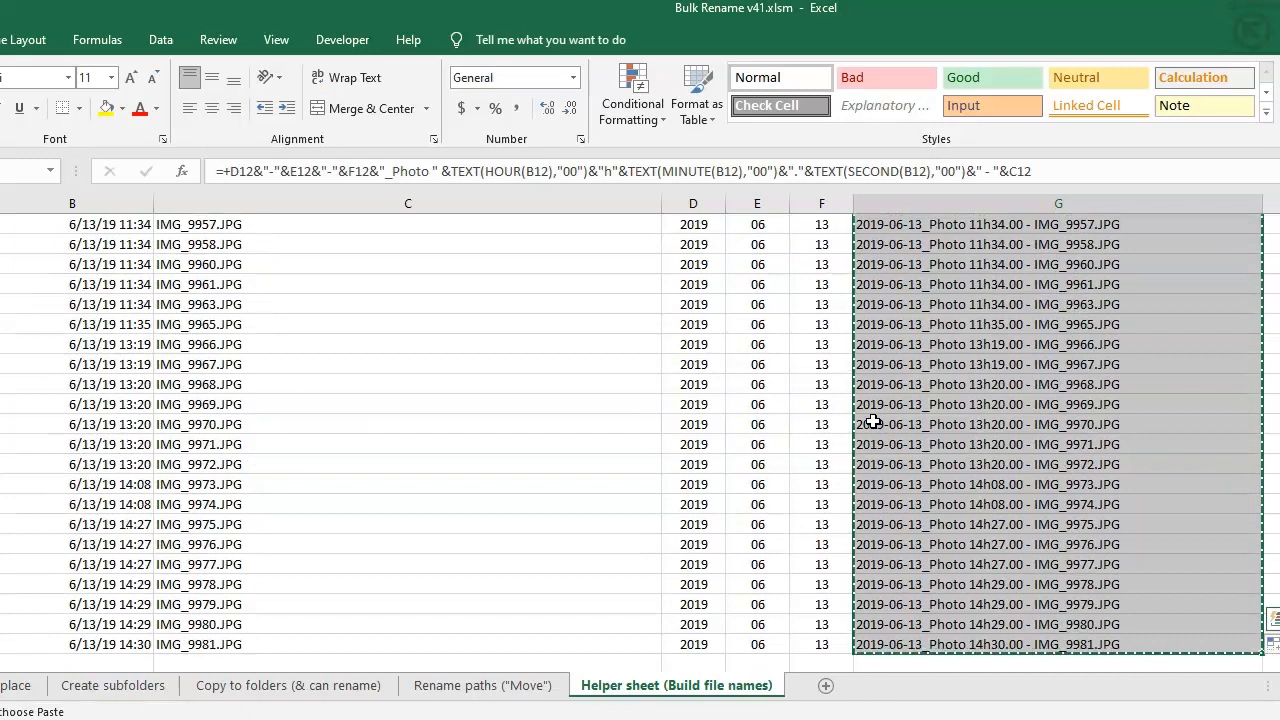
pyautogui.click(275, 685)
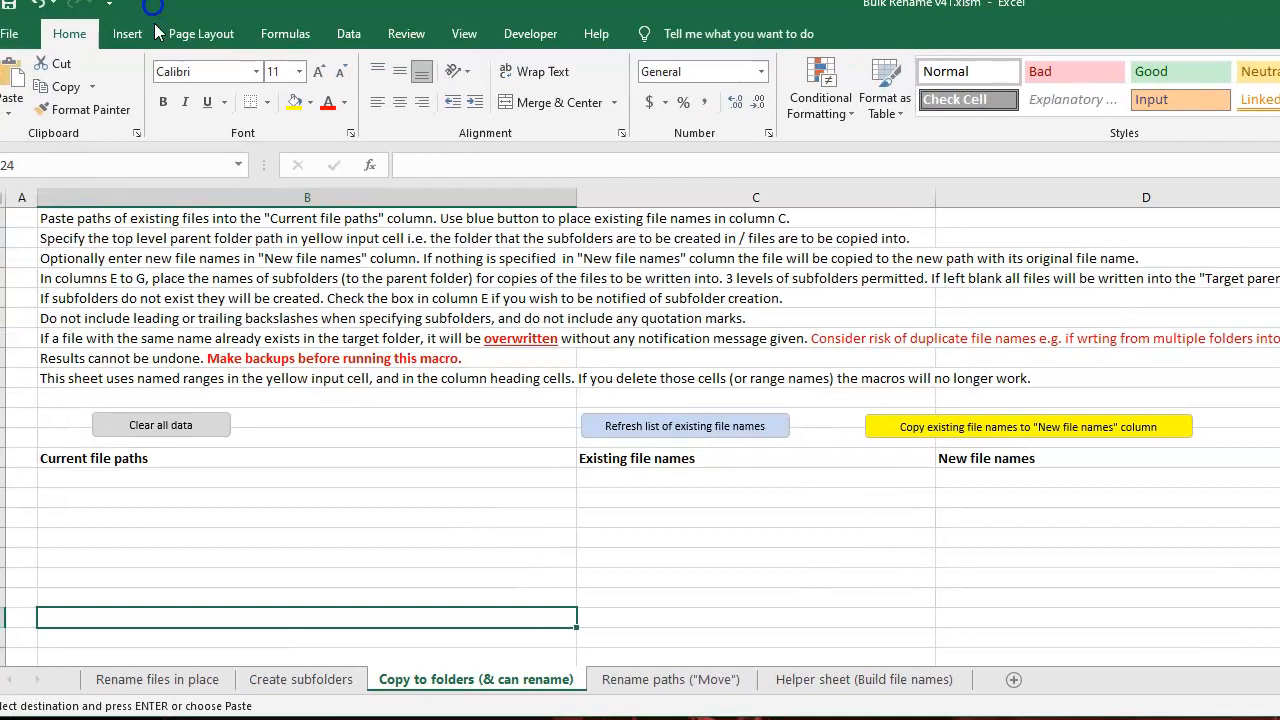
pyautogui.click(951, 476)
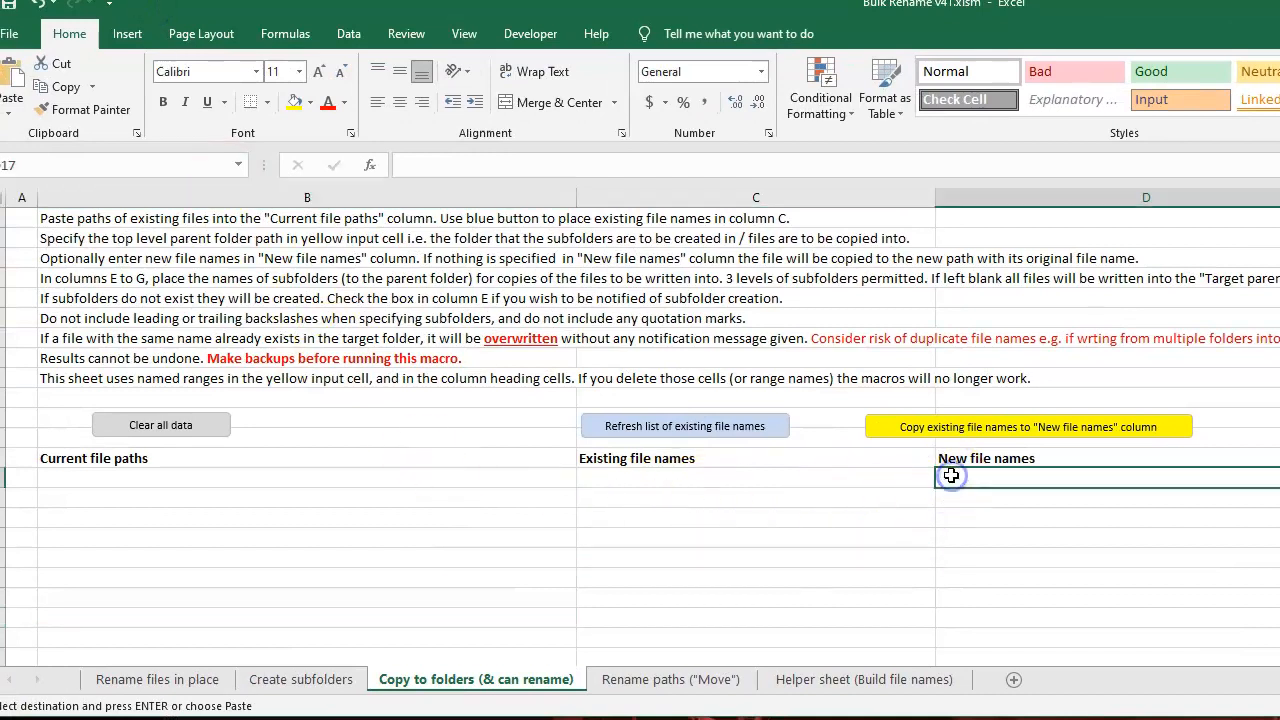
pyautogui.hotkey('ctrl', 'v')
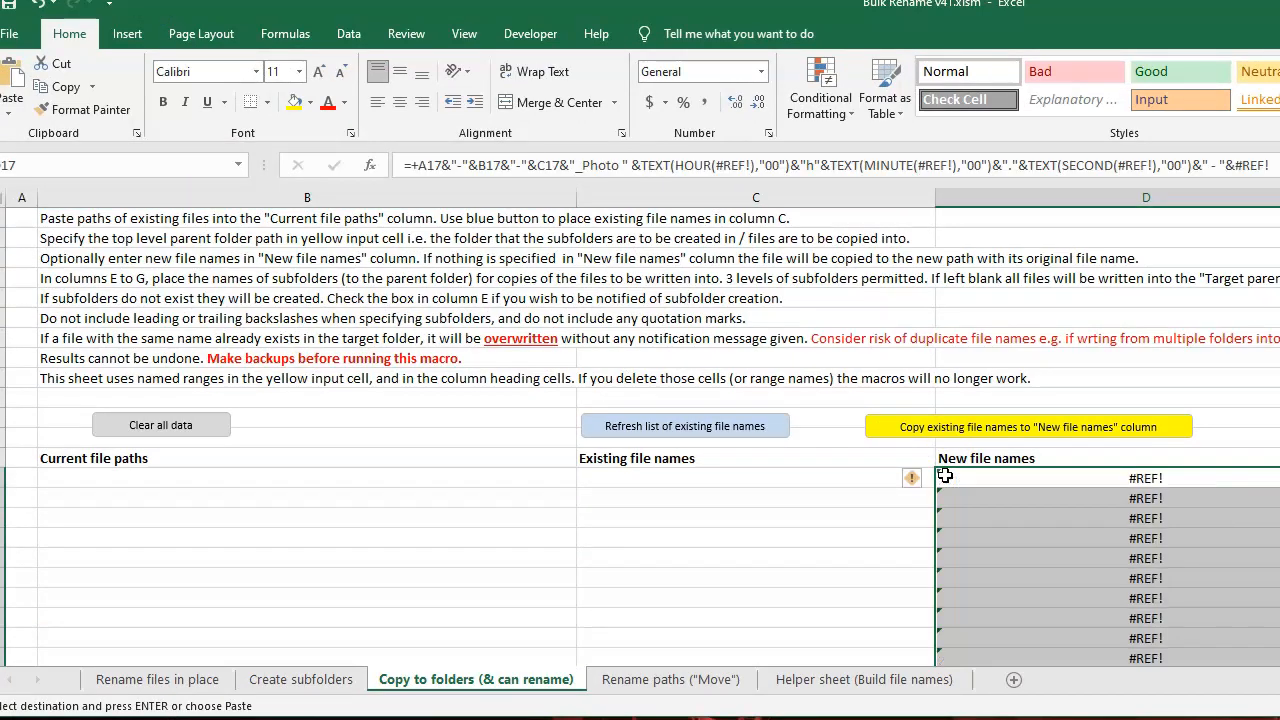
pyautogui.press('v')
pyautogui.press('Escape')
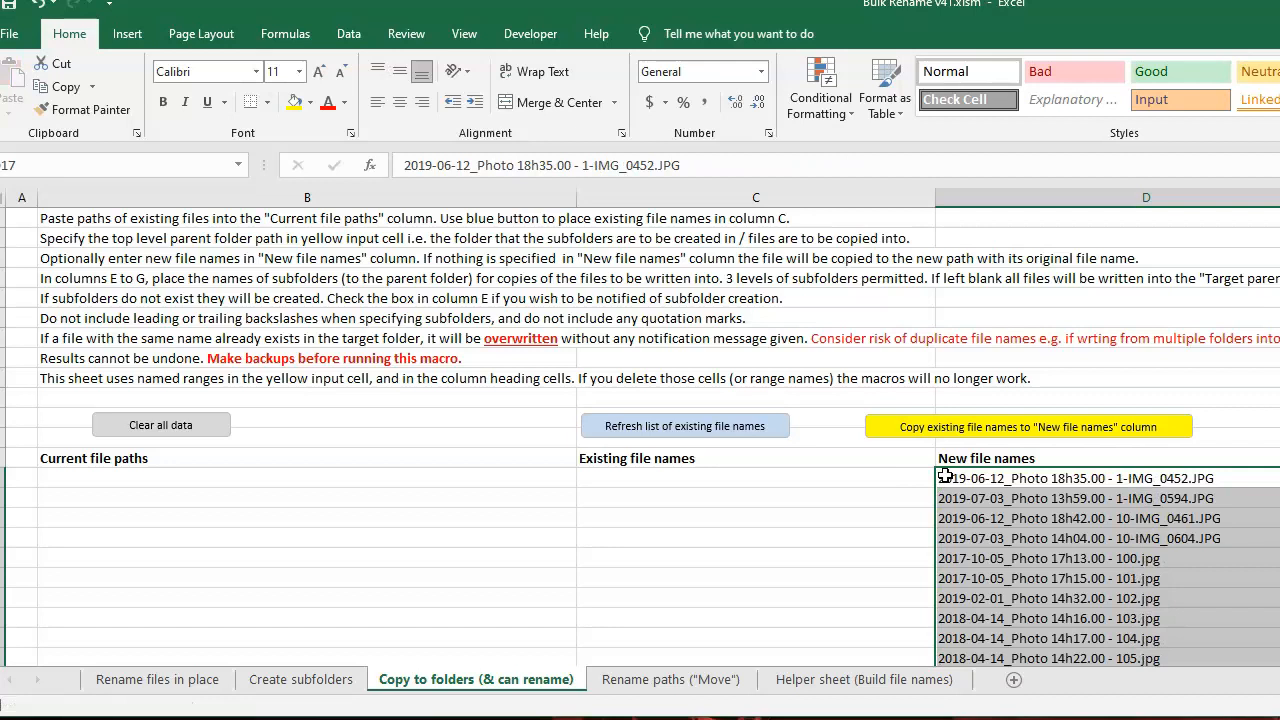
# - Copy all full paths from A4 down in the exported photo list and paste them under Current file paths from B17
pyautogui.click(1048, 521)
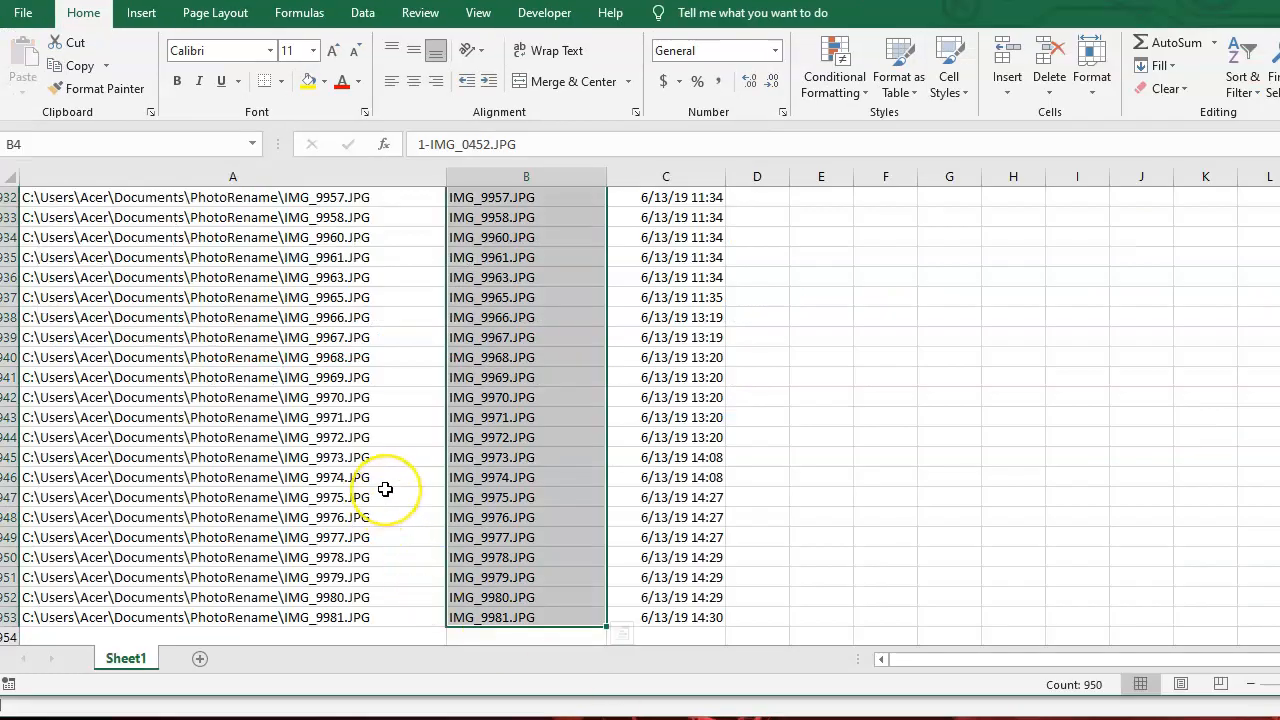
pyautogui.hotkey('ctrl', 'Home')
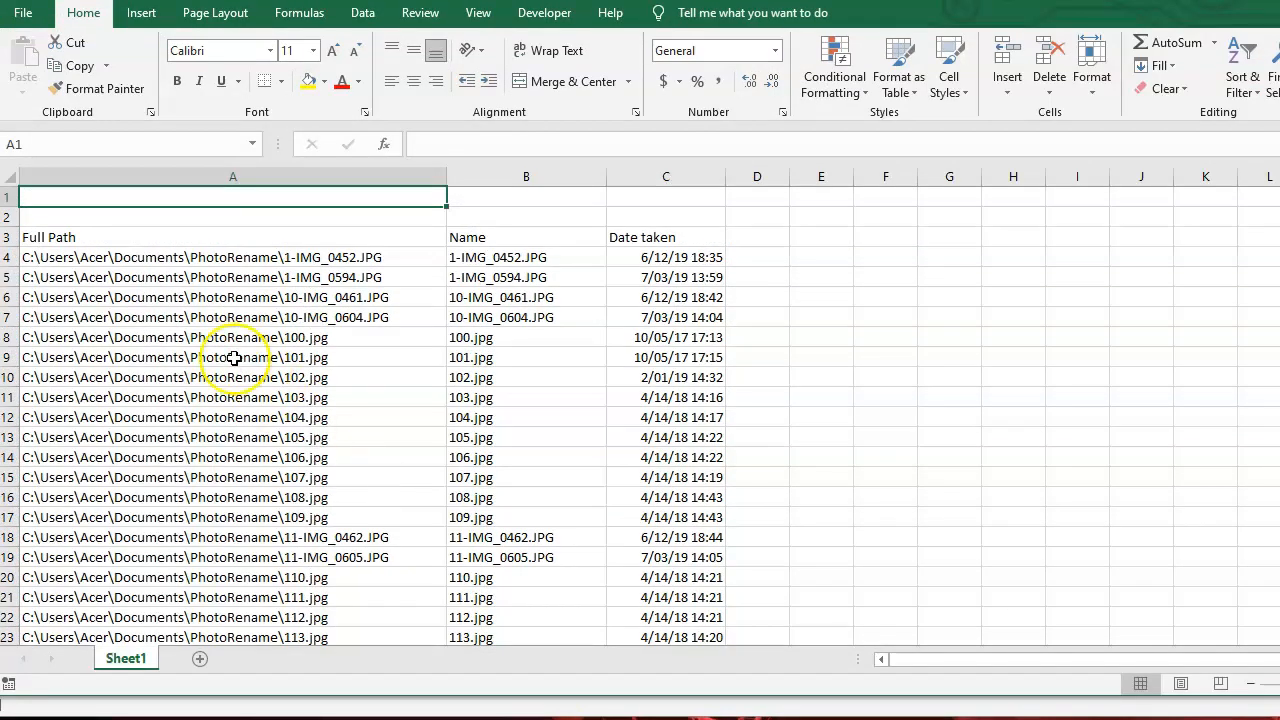
pyautogui.click(112, 257)
pyautogui.hotkey('ctrl', 'shift', 'Down')
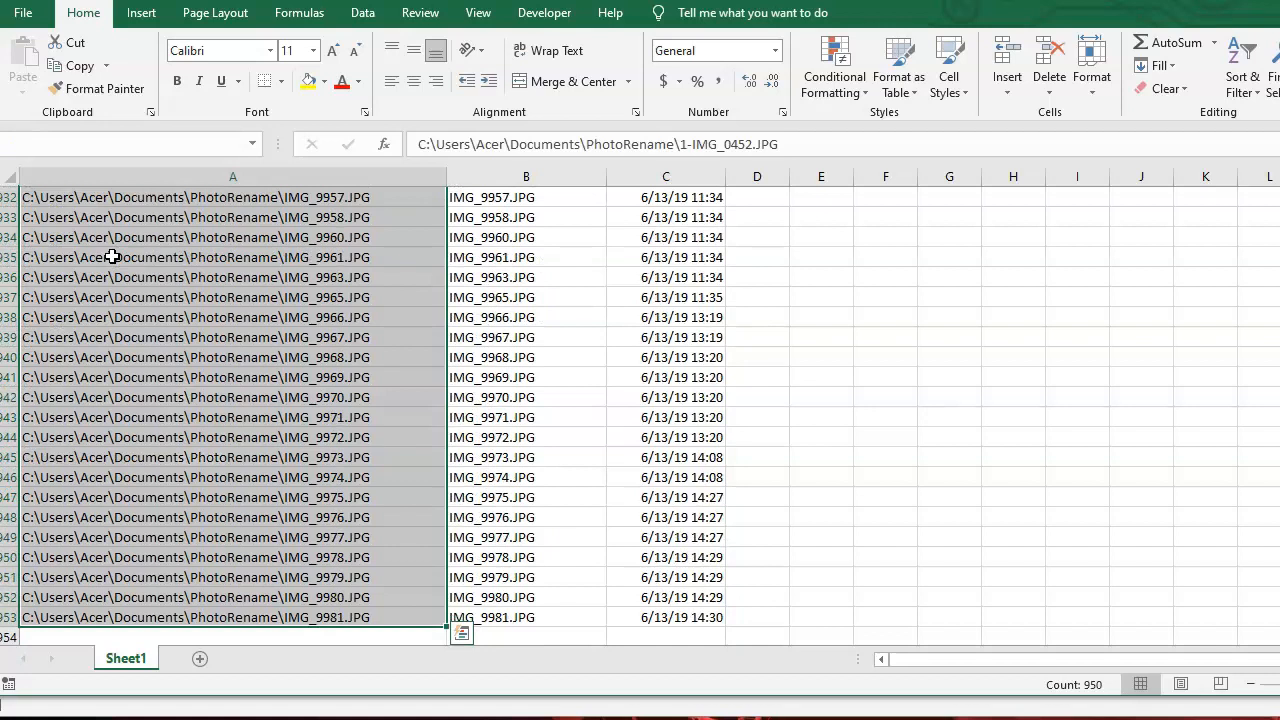
pyautogui.hotkey('ctrl', 'c')
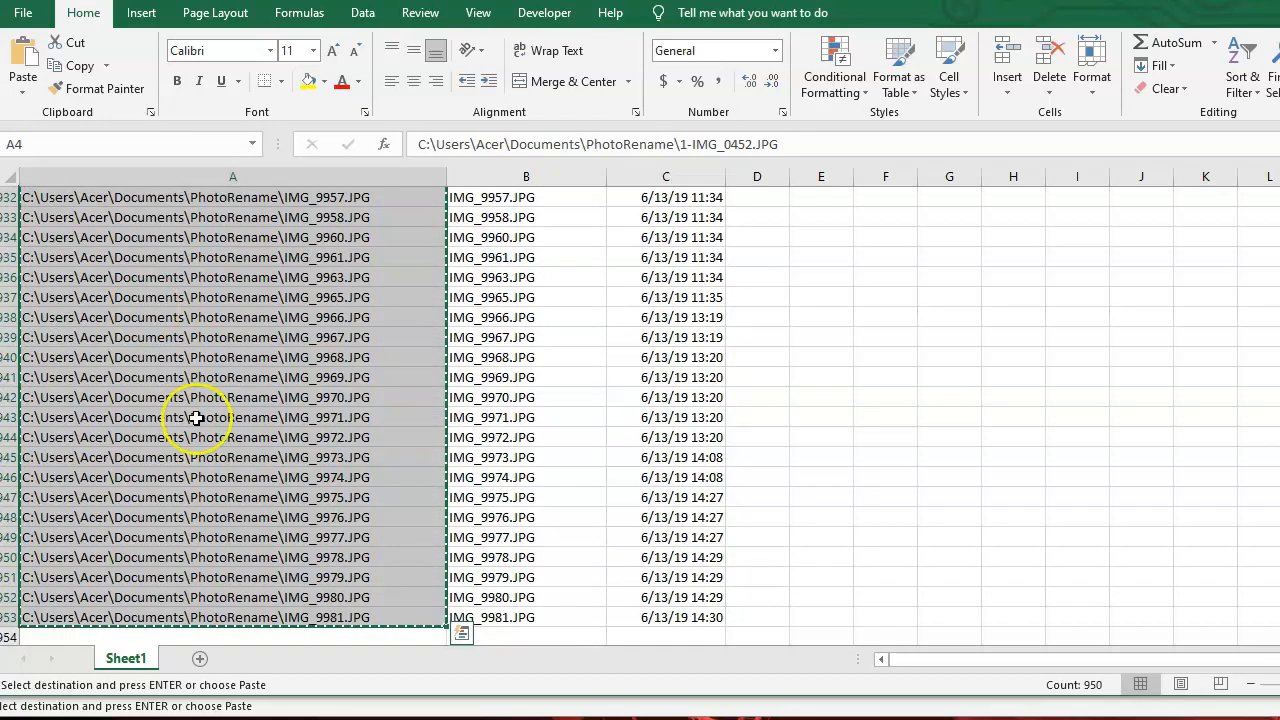
pyautogui.hotkey('ctrl', 'n')
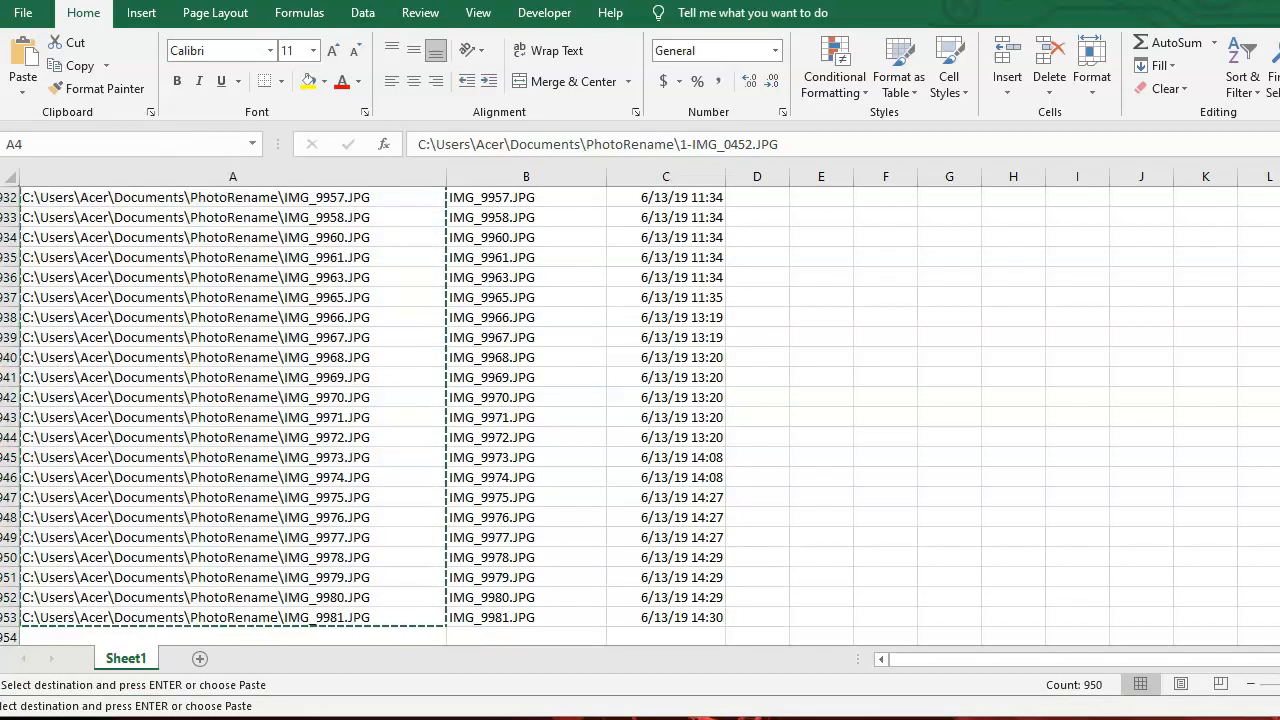
pyautogui.hotkey('alt', 'Tab')
pyautogui.click(134, 466)
pyautogui.click(128, 481)
pyautogui.hotkey('ctrl', 'v')
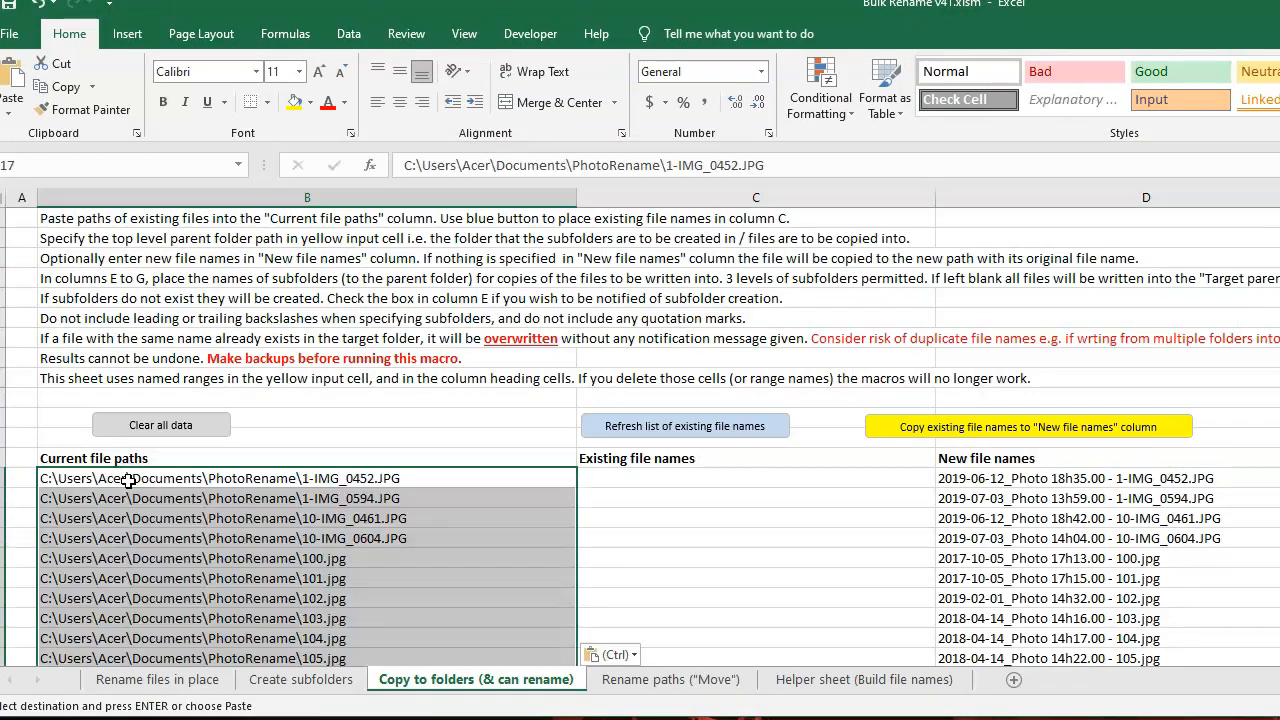
# - Refresh the list of existing file names, compare it with the new names, and glance at the Rename files in place sheet
pyautogui.click(660, 428)
pyautogui.moveTo(605, 480); pyautogui.dragTo(615, 578)
pyautogui.click(684, 611)
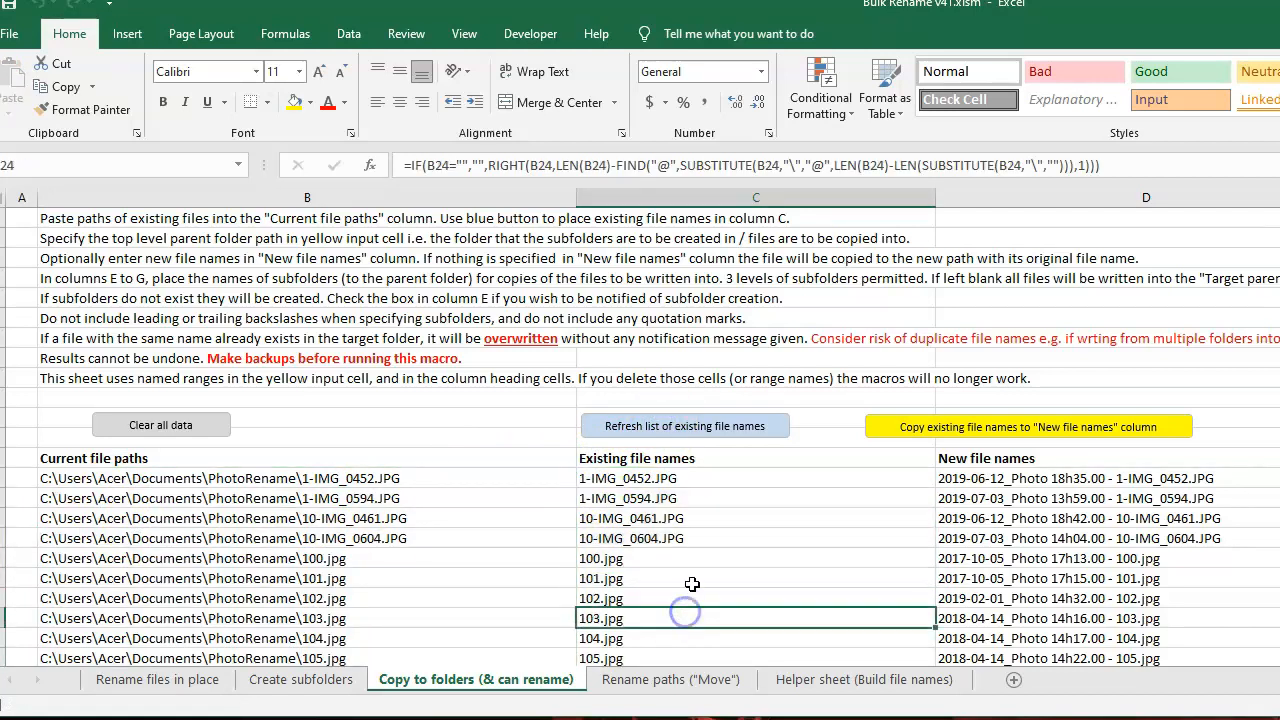
pyautogui.click(636, 478)
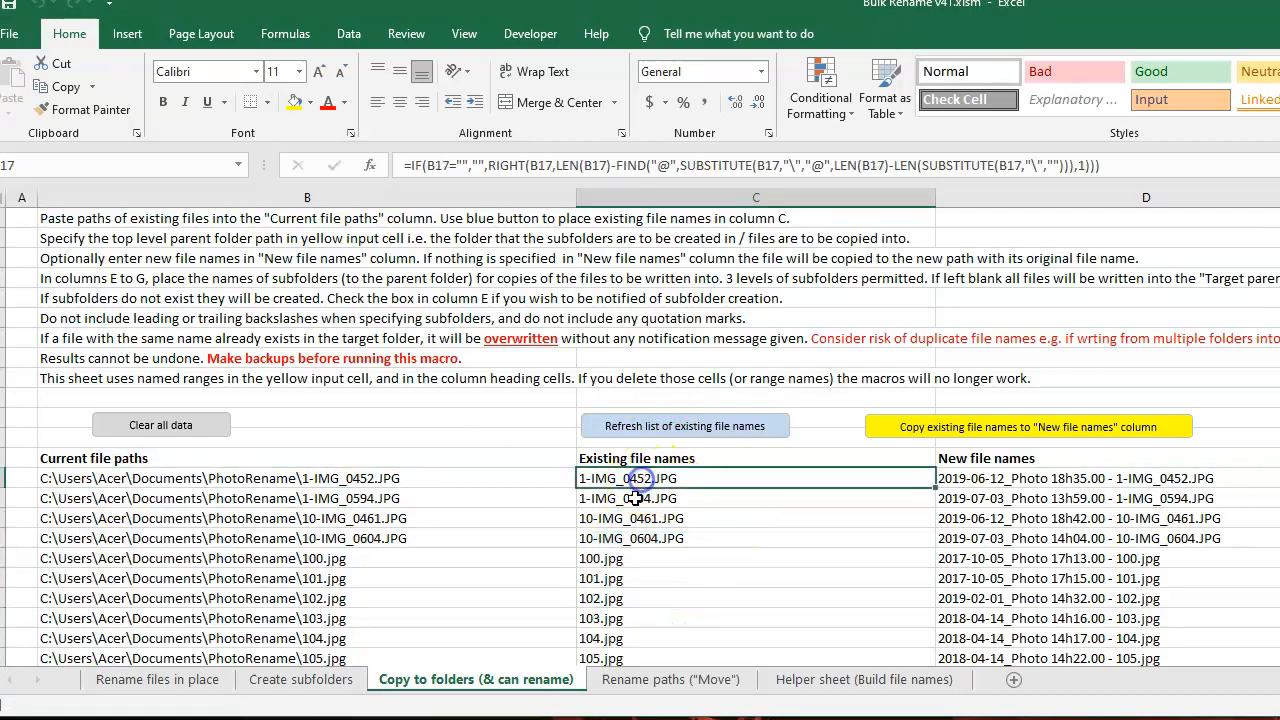
pyautogui.click(1016, 480)
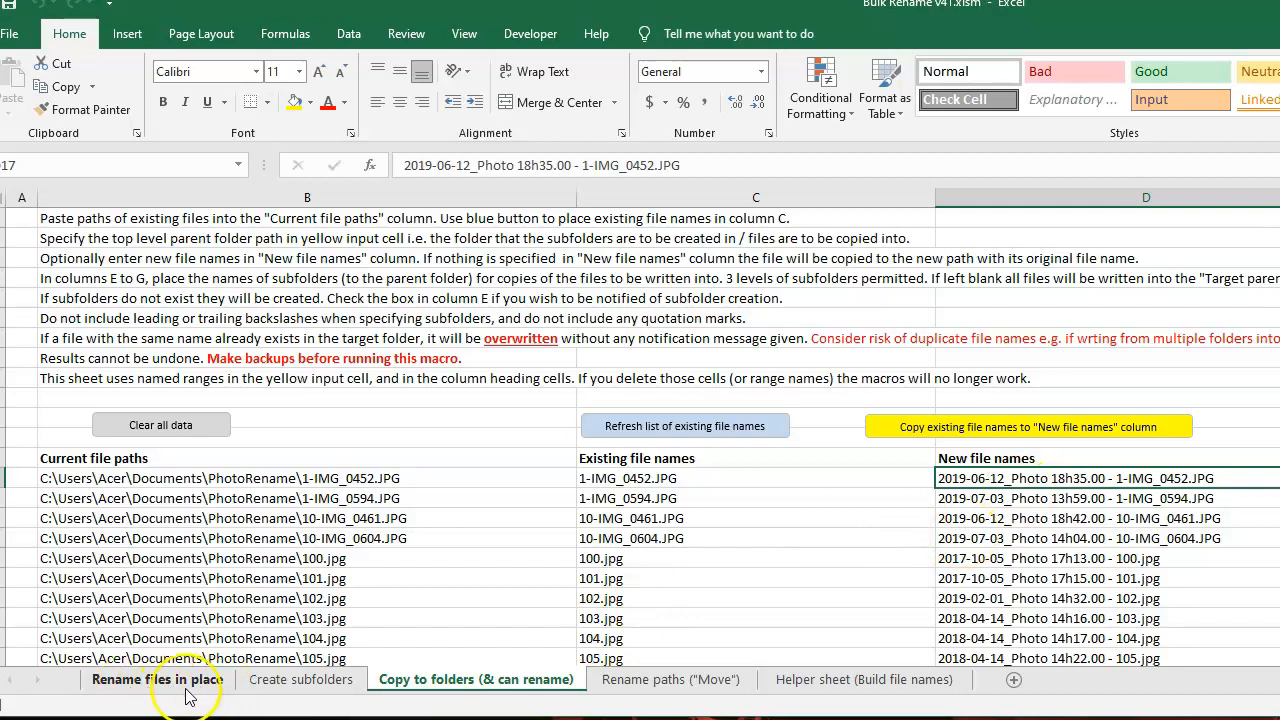
pyautogui.click(139, 685)
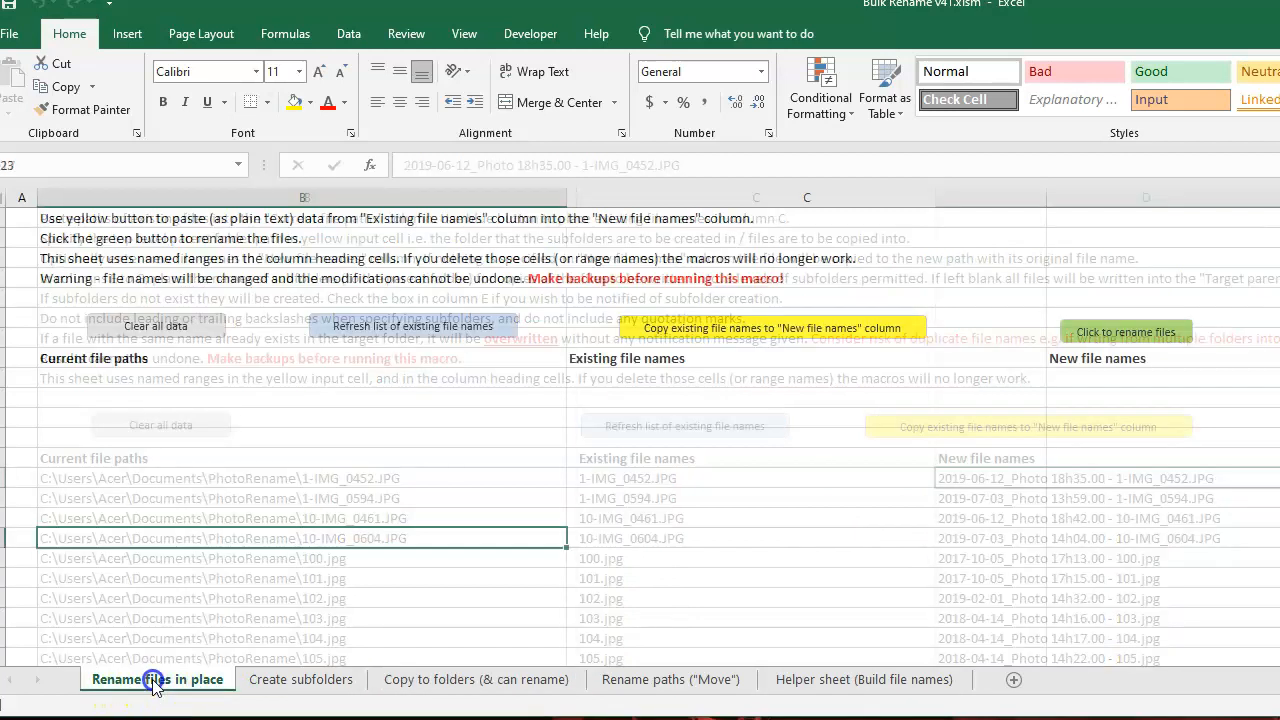
pyautogui.click(513, 683)
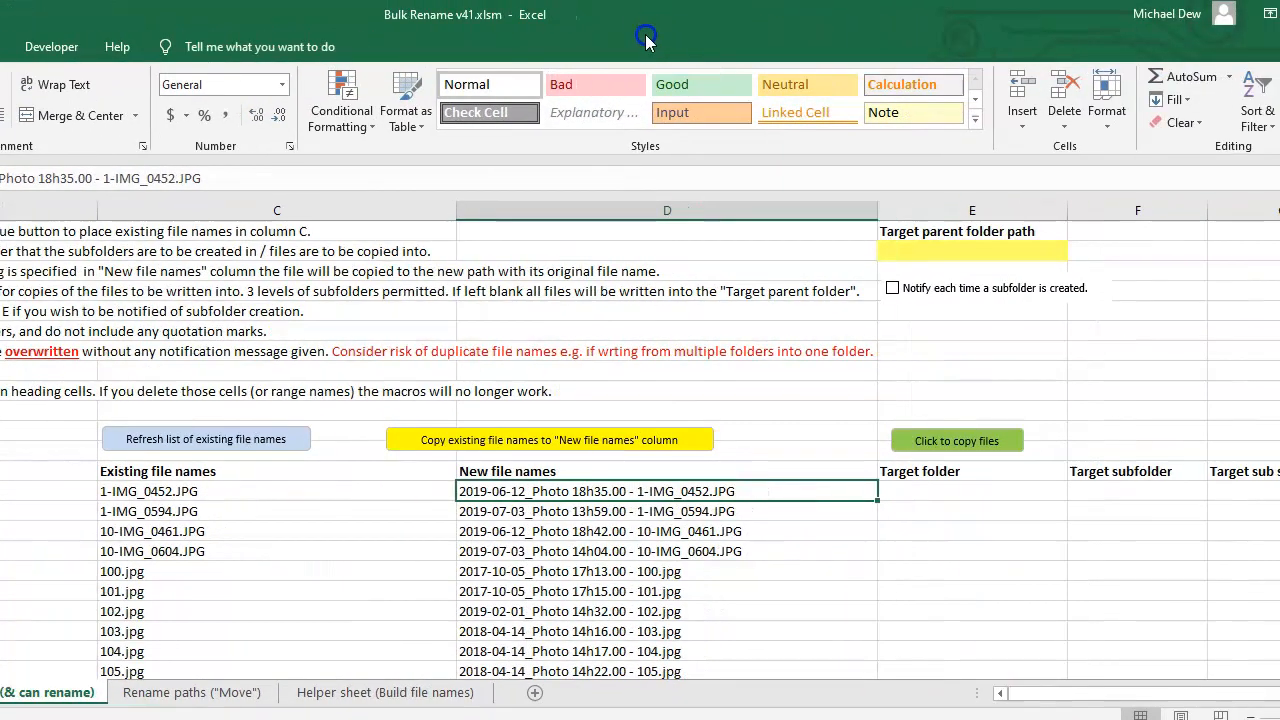
# - Create a folder named New Library in Documents and copy its path
pyautogui.click(1156, 250)
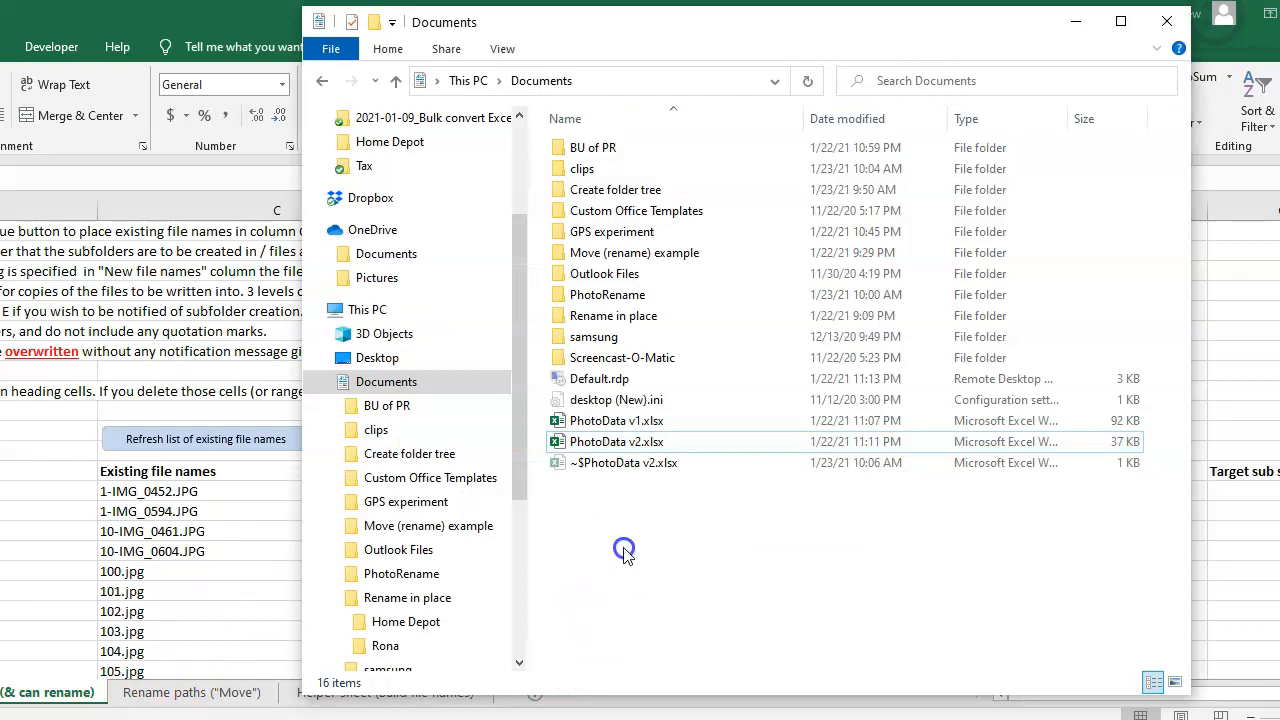
pyautogui.rightClick(625, 568)
pyautogui.click(905, 655)
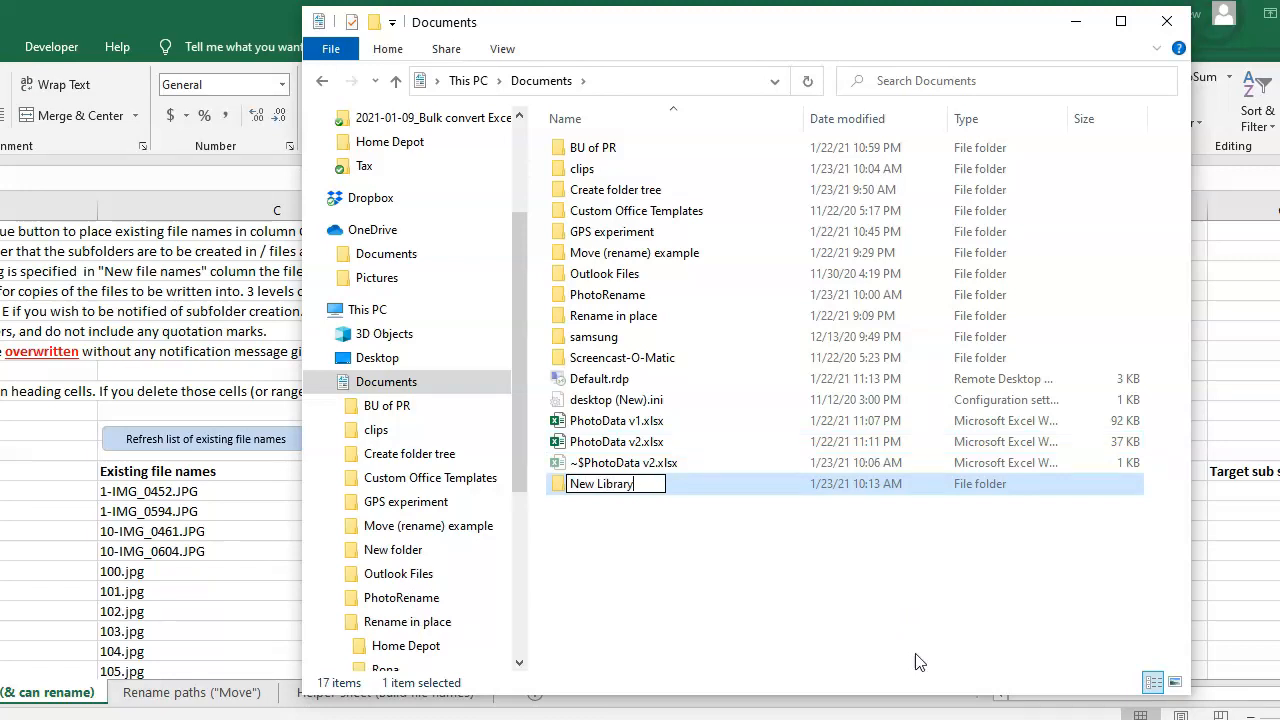
pyautogui.press('Return')
pyautogui.click(614, 497)
pyautogui.rightClick(613, 492)
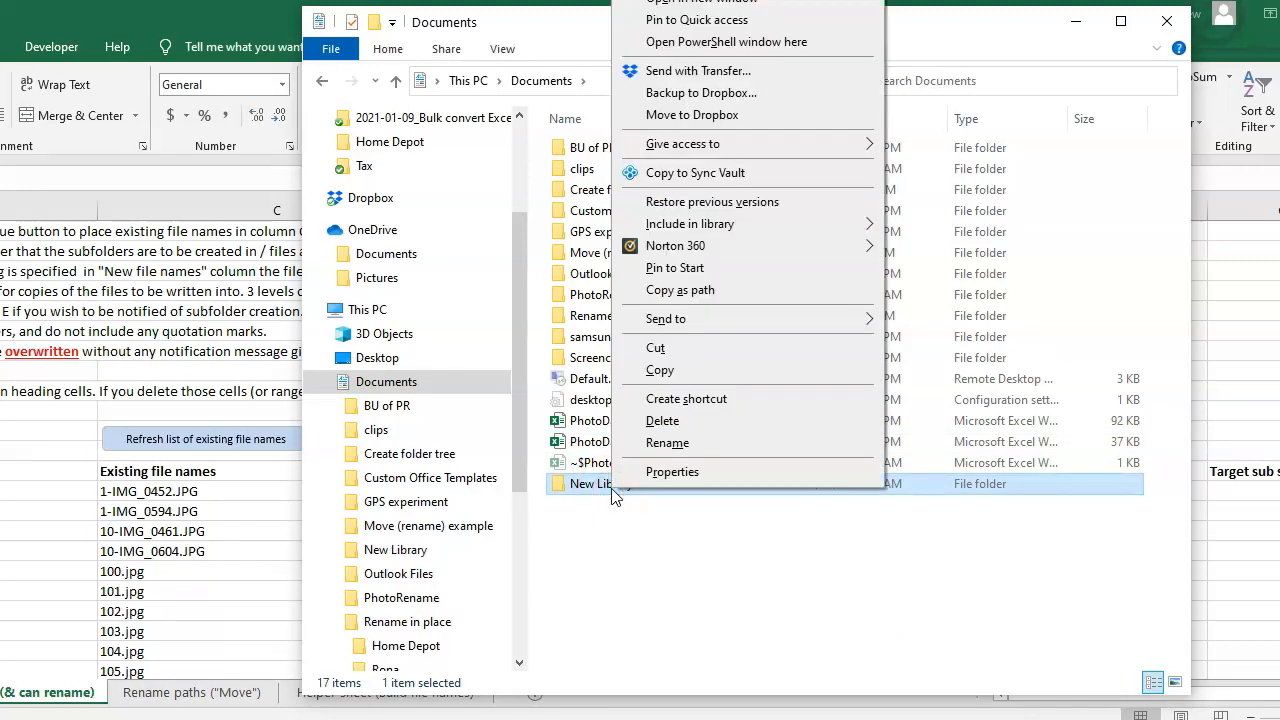
pyautogui.click(681, 291)
# - Set the target parent folder path to C:\Users\Acer\Documents\New Library, without the quotation marks
pyautogui.click(257, 543)
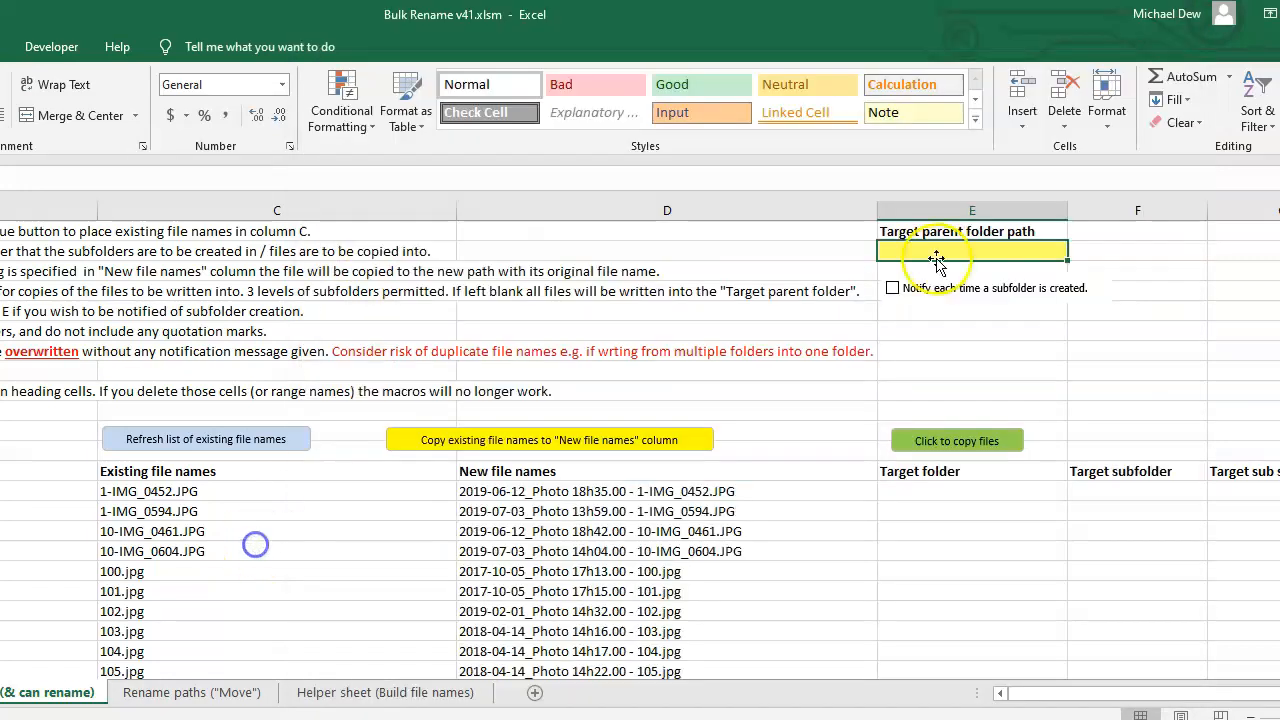
pyautogui.doubleClick(925, 247)
pyautogui.hotkey('ctrl', 'v')
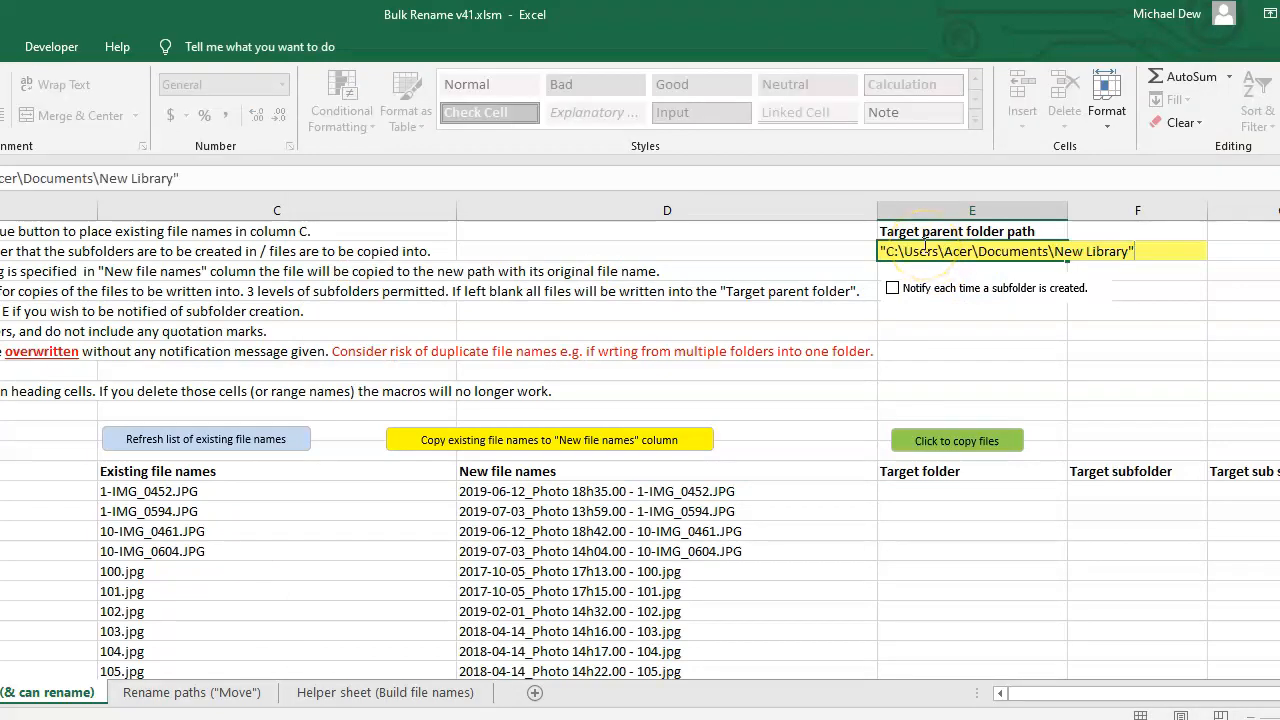
pyautogui.press('Delete')
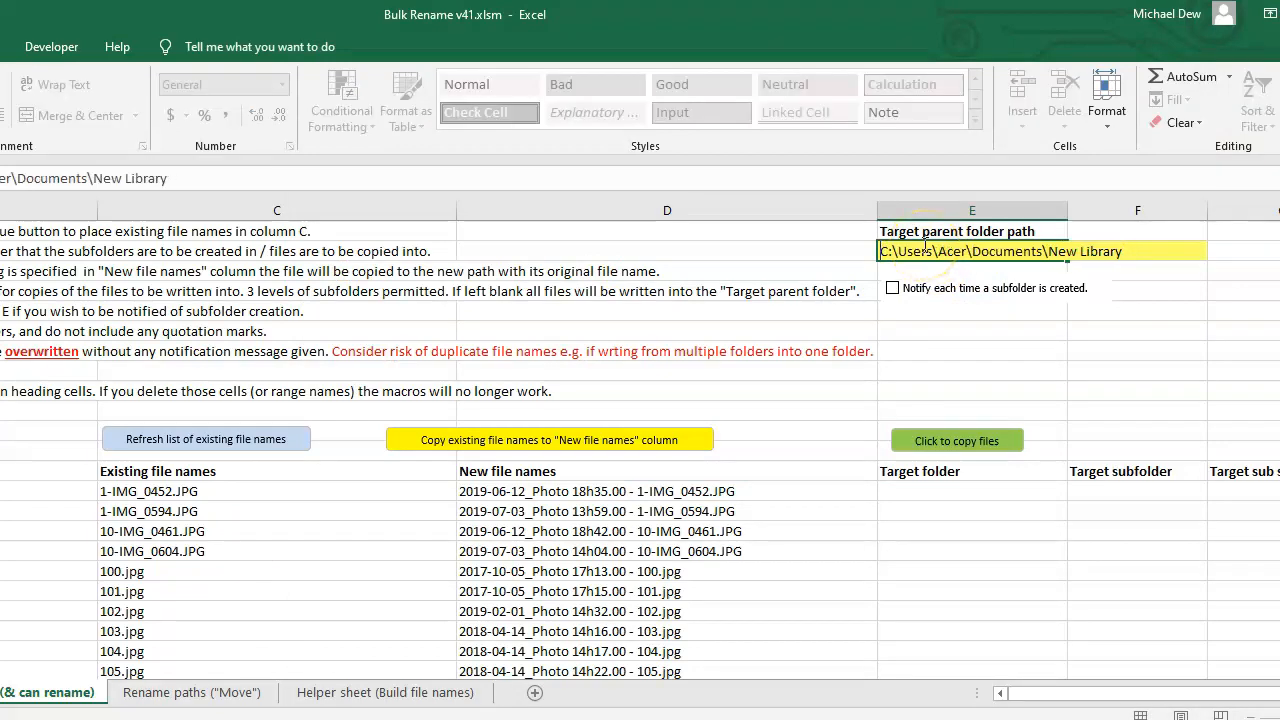
pyautogui.press('Return')
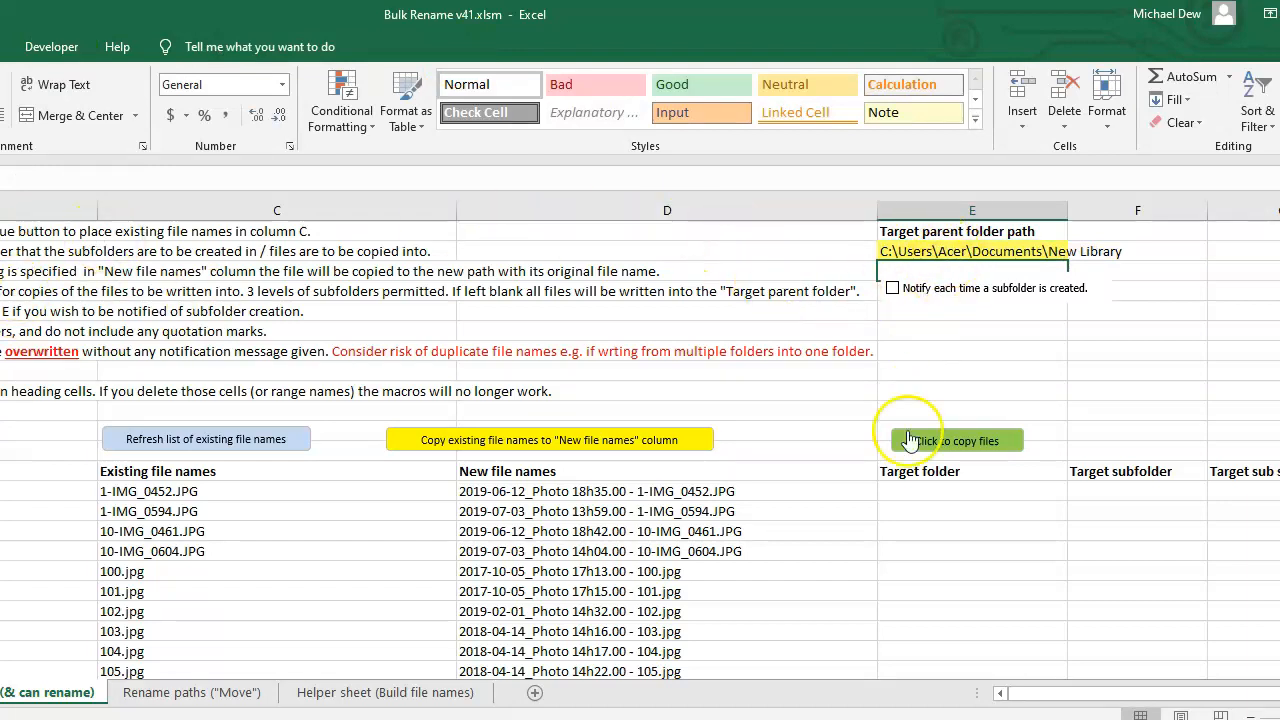
# - Review the Target folder, Target subfolder and Target sub subfolder cells beside the first new file names
pyautogui.click(918, 523)
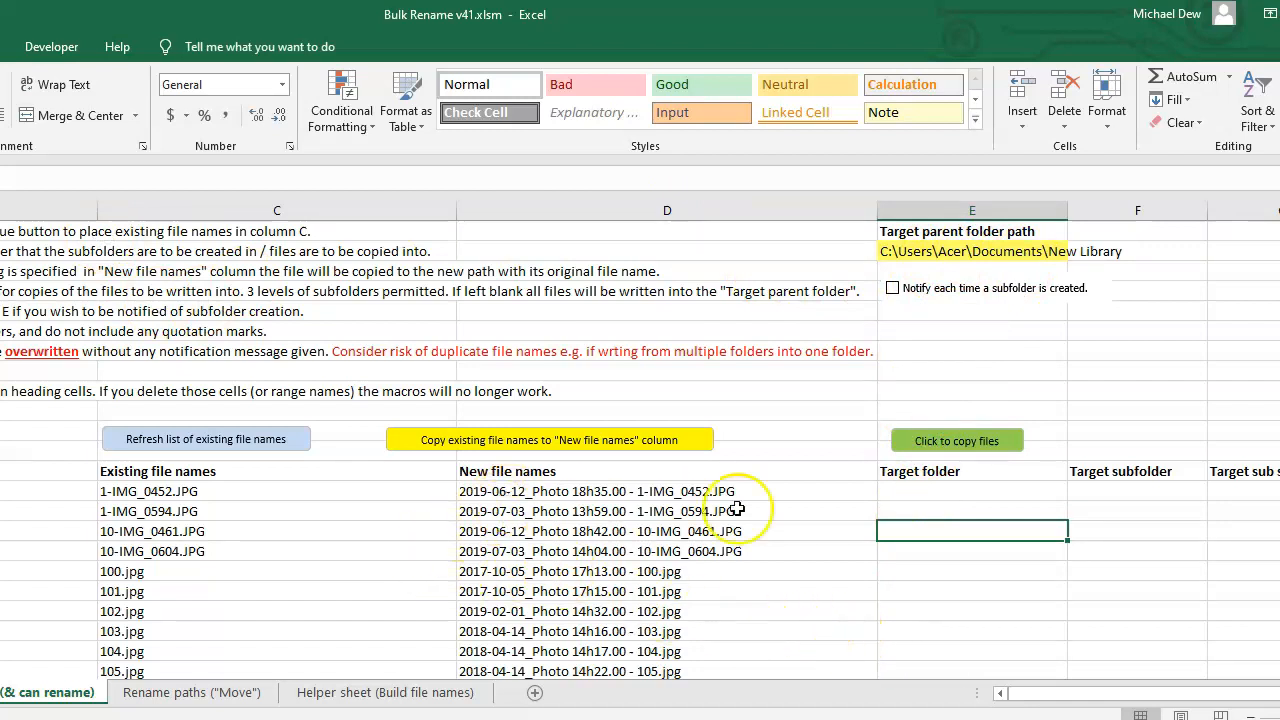
pyautogui.moveTo(929, 488); pyautogui.dragTo(1121, 503)
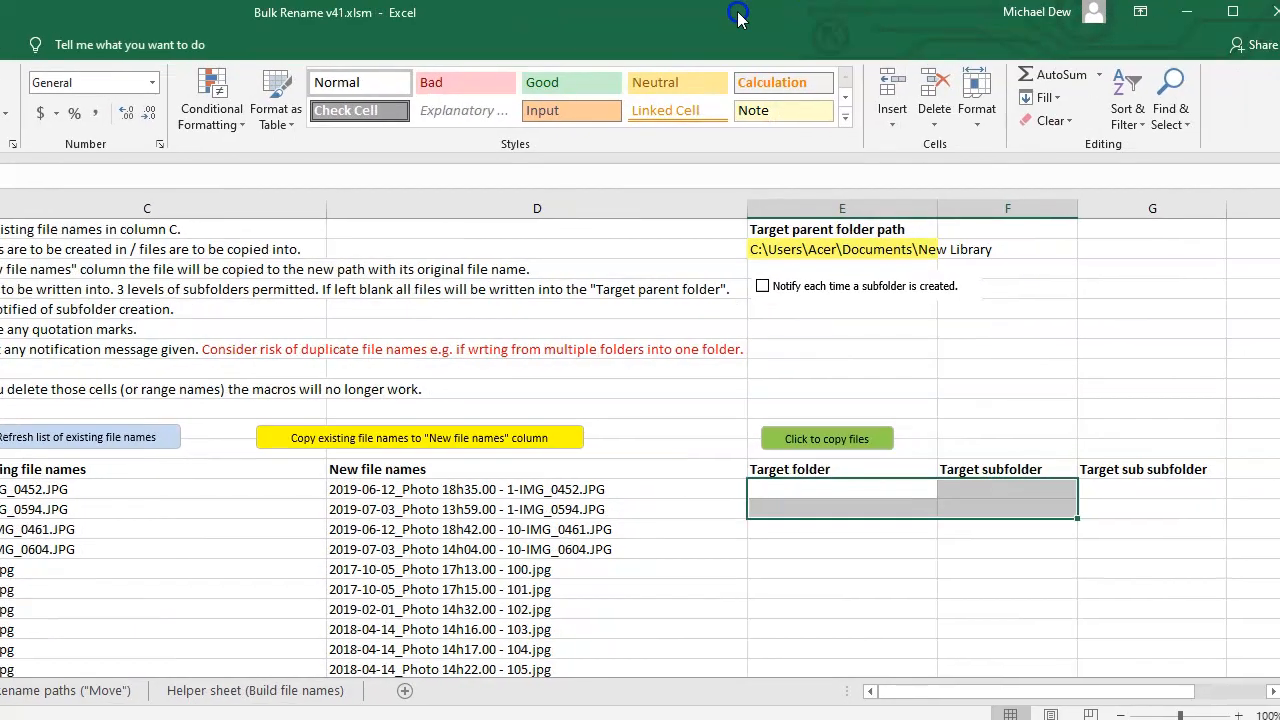
pyautogui.click(917, 489)
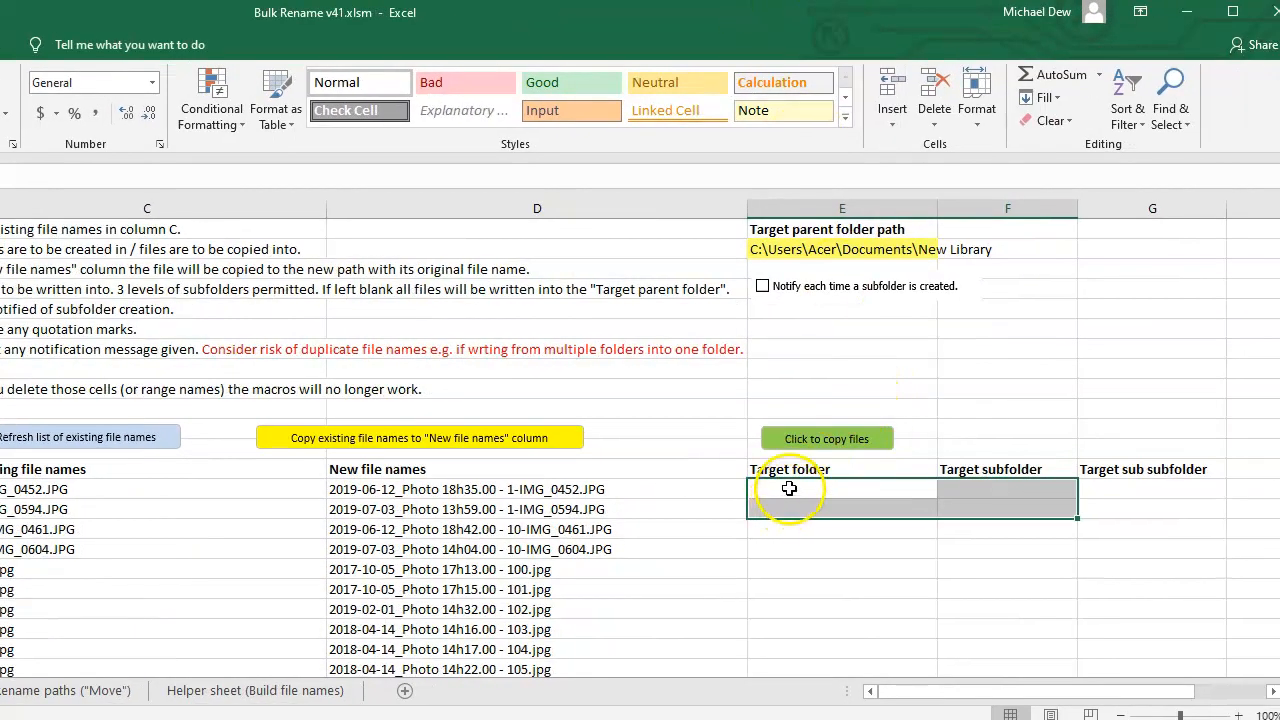
pyautogui.click(971, 487)
pyautogui.click(1130, 488)
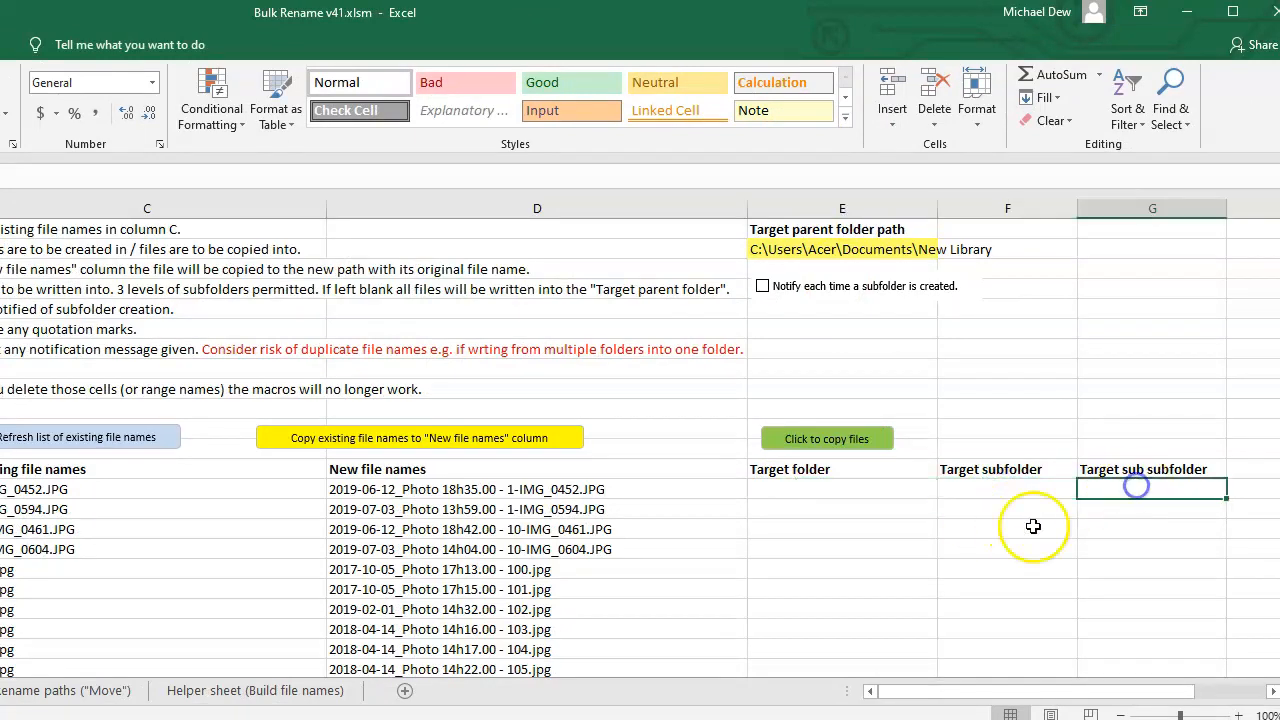
# - Copy all the year and month values from columns D and E of the Helper sheet (Build file names) for the folder sheet
pyautogui.click(240, 690)
pyautogui.click(481, 477)
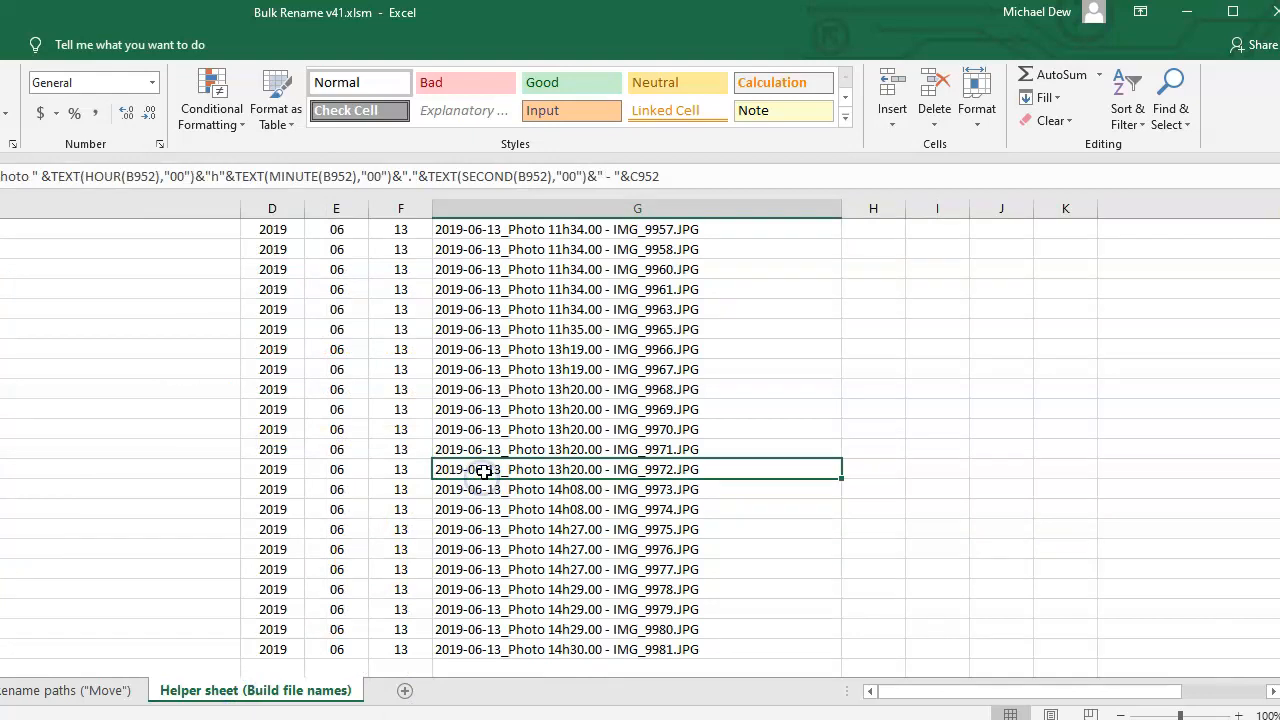
pyautogui.hotkey('ctrl', 'Home')
pyautogui.moveTo(278, 452); pyautogui.dragTo(272, 469)
pyautogui.moveTo(337, 549); pyautogui.dragTo(355, 570)
pyautogui.hotkey('ctrl', 'shift', 'Down')
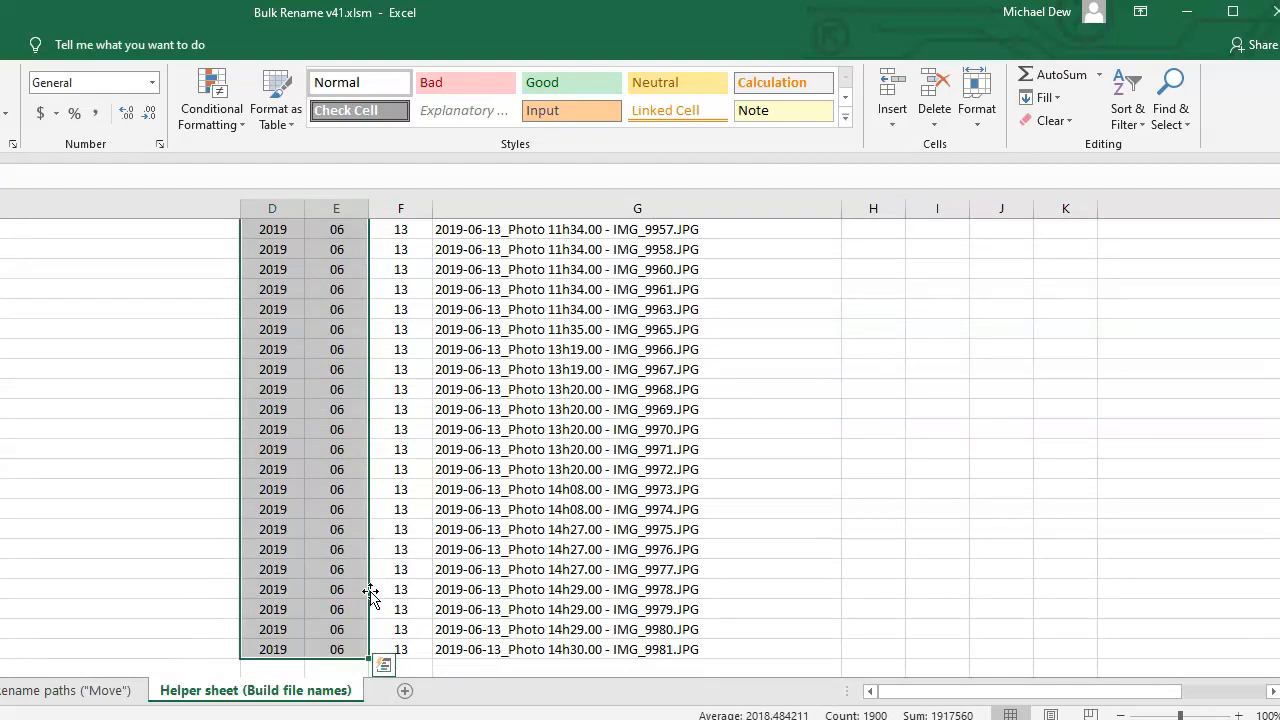
pyautogui.click(105, 686)
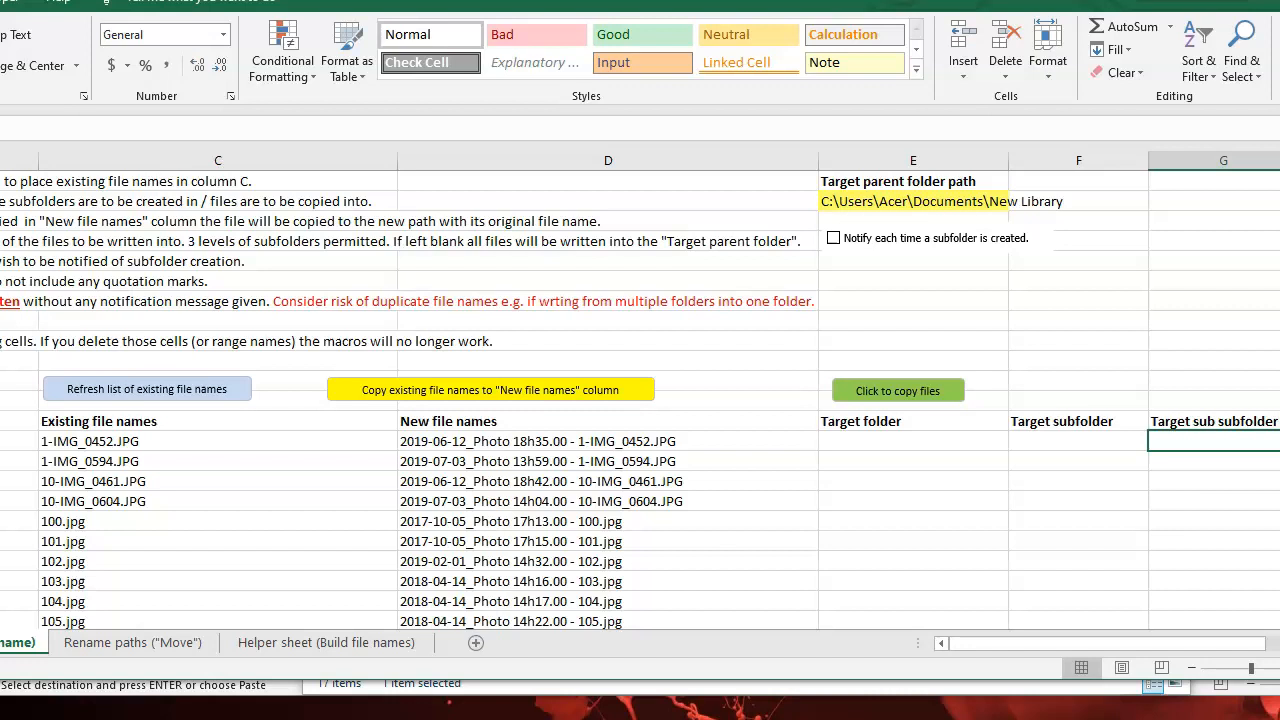
# - Paste the copied years and months as values into the Target folder and Target subfolder columns, starting at E17
pyautogui.click(850, 444)
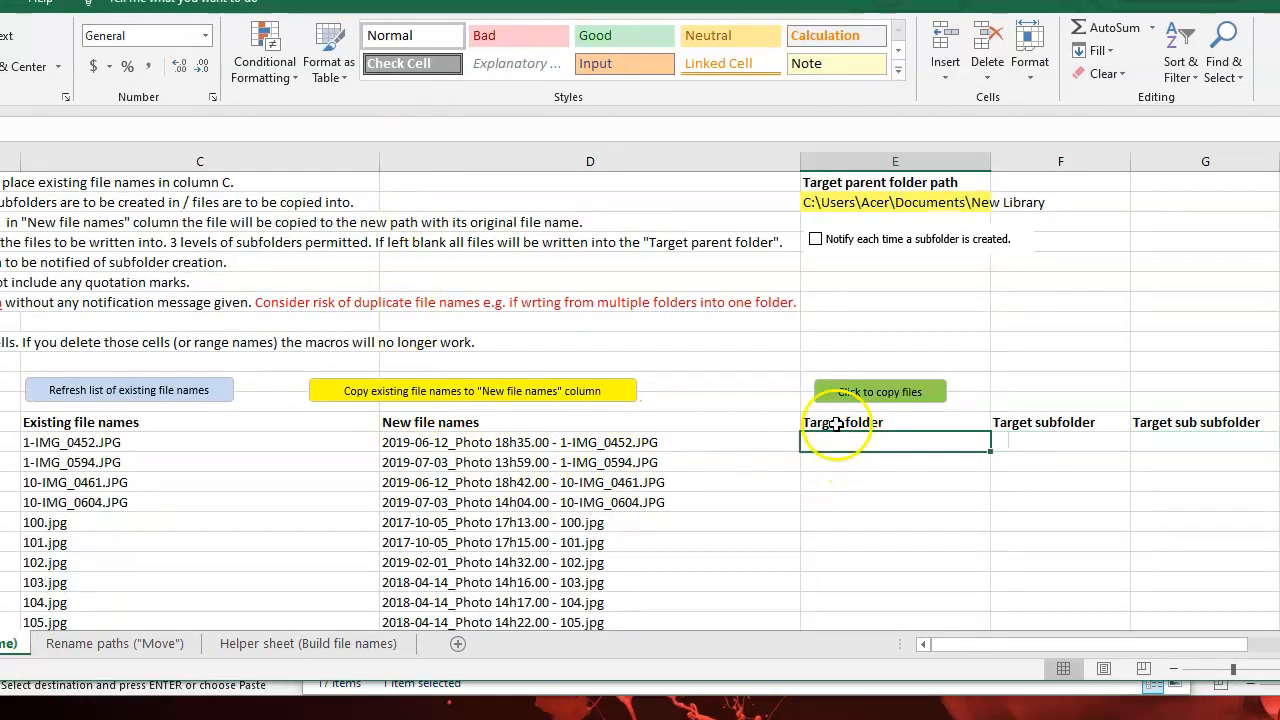
pyautogui.moveTo(1279, 257); pyautogui.dragTo(867, 257)
pyautogui.moveTo(600, 1); pyautogui.dragTo(1096, 1)
pyautogui.moveTo(1084, 679); pyautogui.dragTo(1088, 679)
pyautogui.moveTo(1088, 679); pyautogui.dragTo(1127, 679)
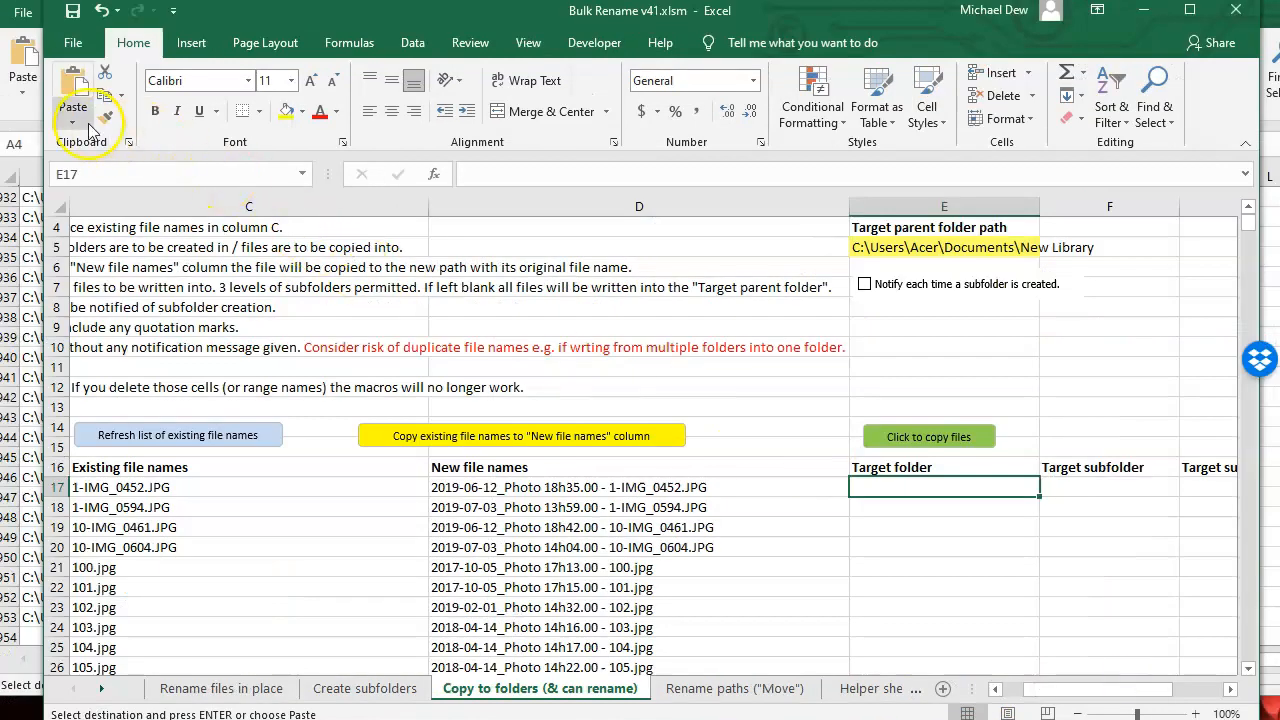
pyautogui.click(77, 124)
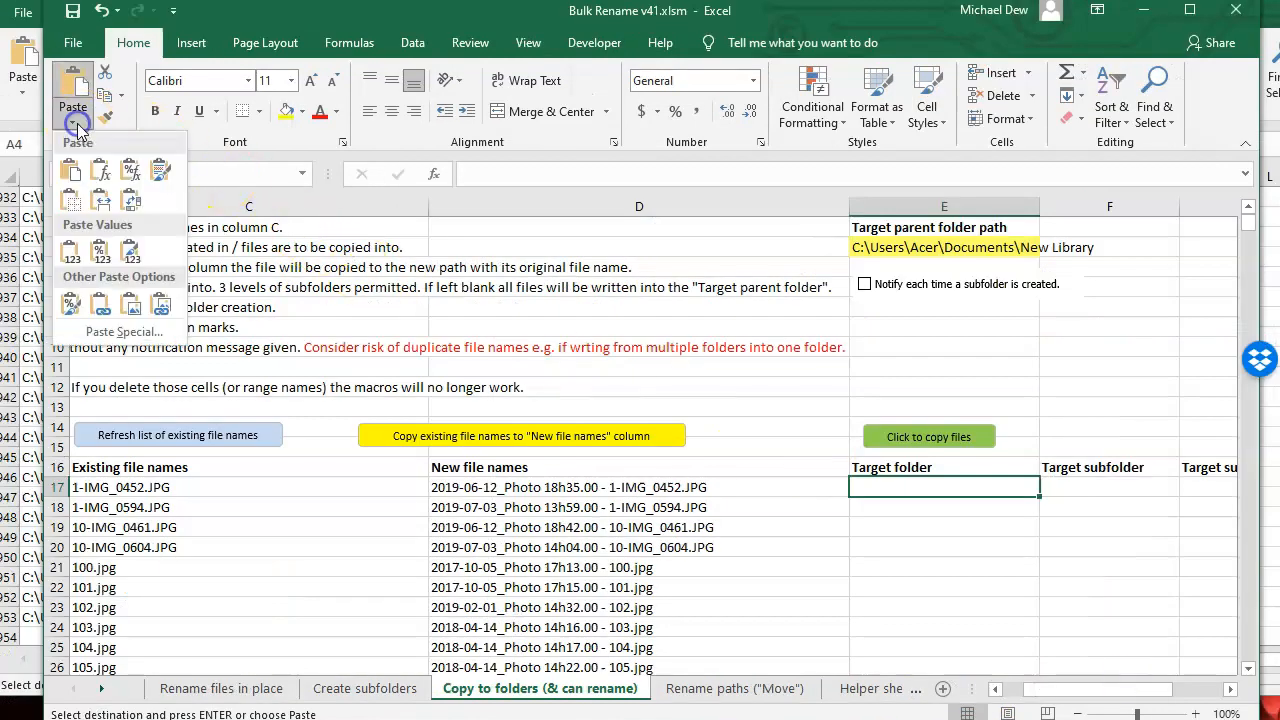
pyautogui.click(70, 252)
pyautogui.press('Right')
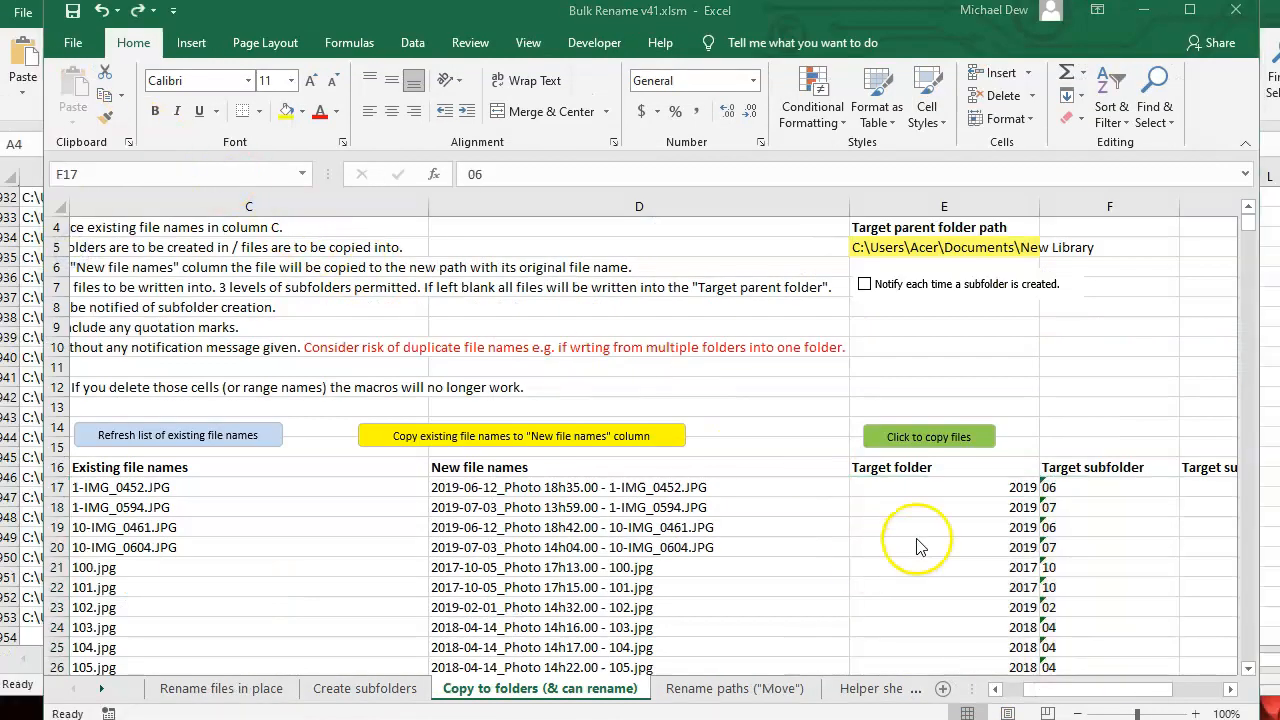
# - Convert the whole Target subfolder column from text to numbers with Text to Columns, using the General format and destination F17
pyautogui.click(1093, 510)
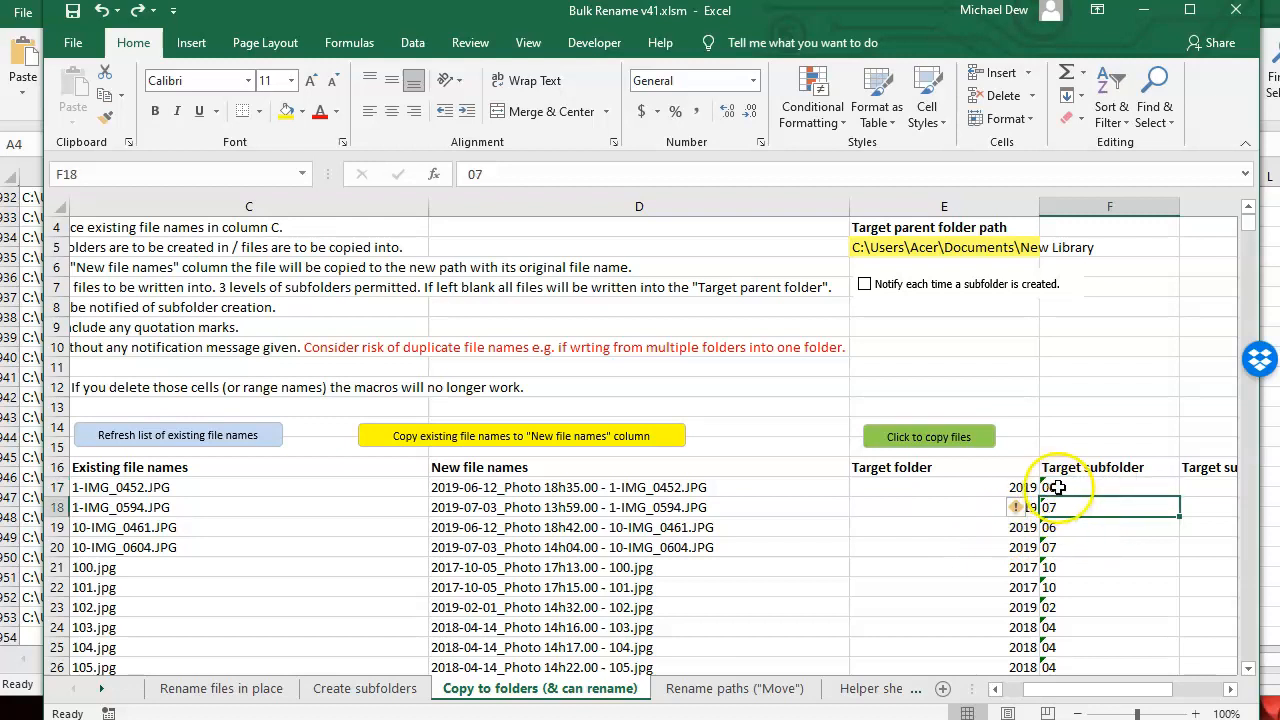
pyautogui.click(1058, 487)
pyautogui.hotkey('ctrl', 'shift', 'Down')
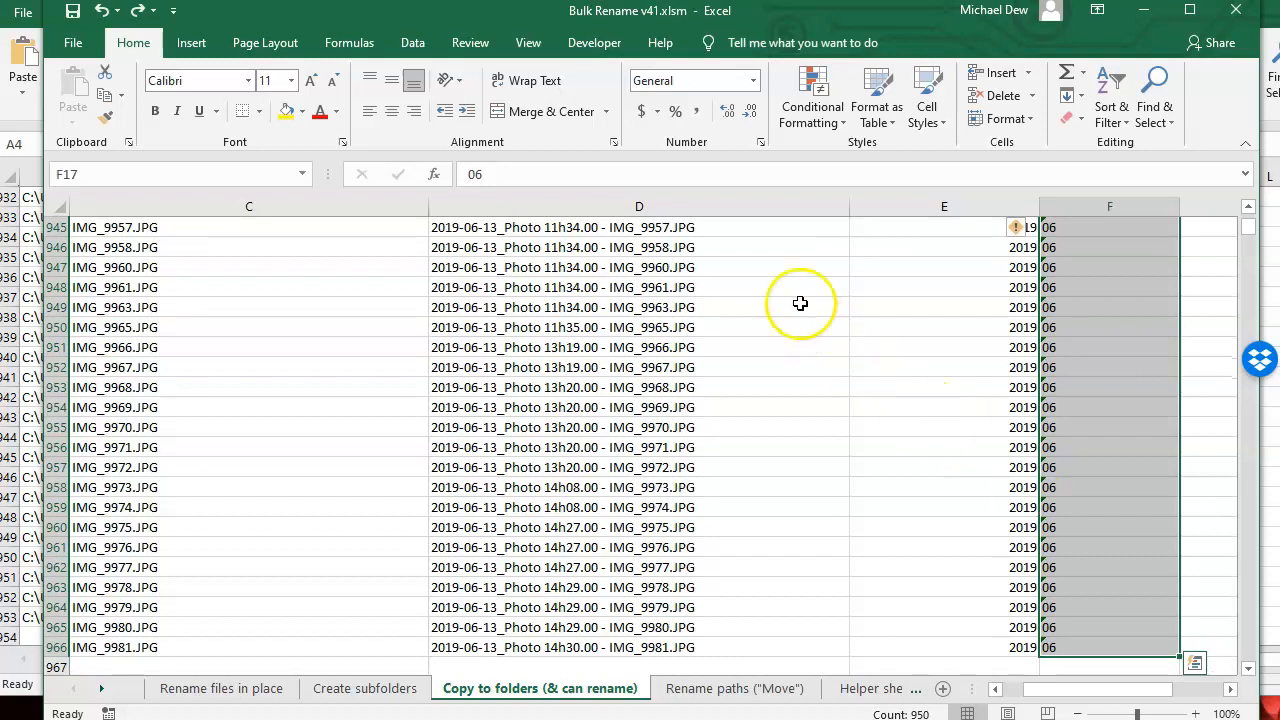
pyautogui.click(412, 42)
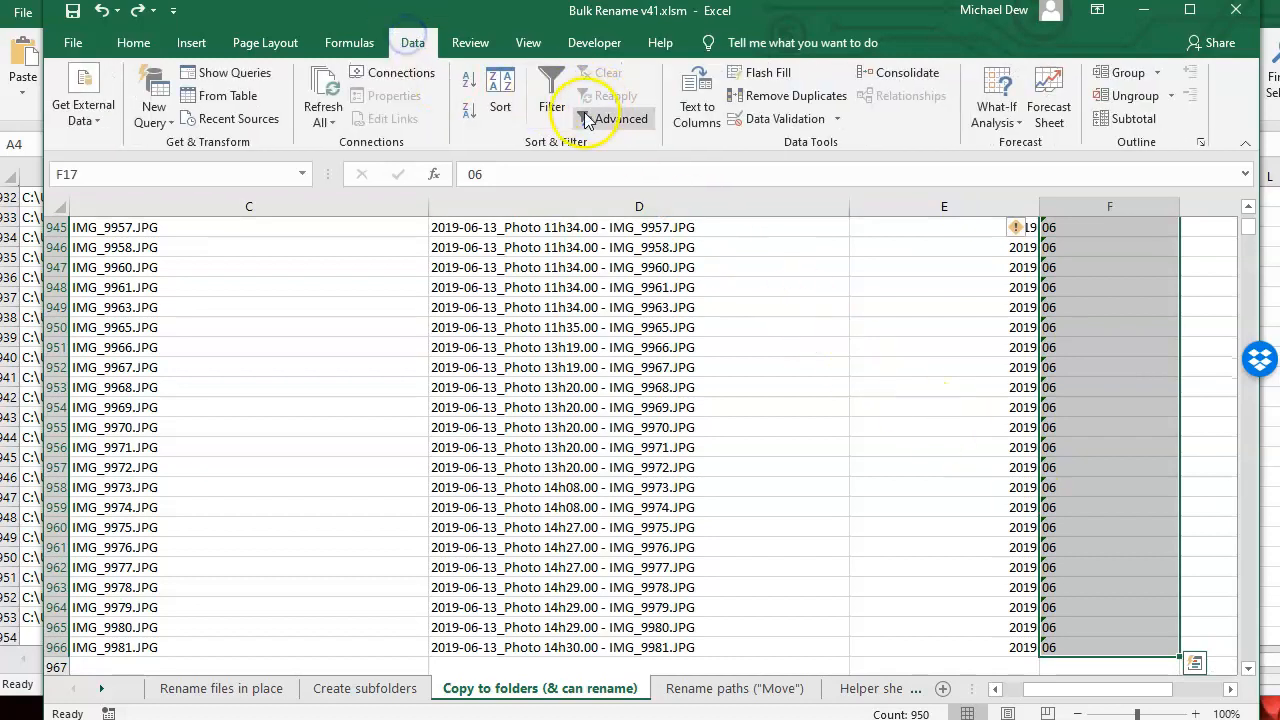
pyautogui.click(696, 108)
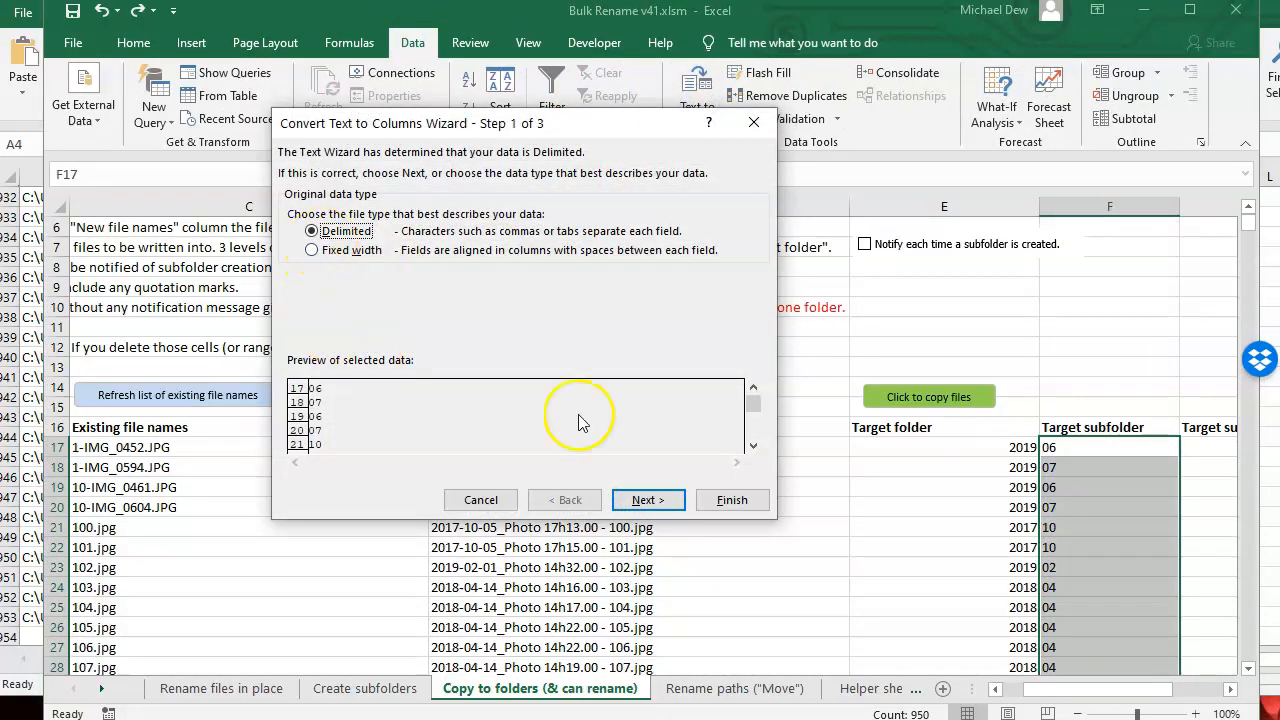
pyautogui.click(648, 500)
pyautogui.click(293, 288)
pyautogui.click(296, 211)
pyautogui.click(616, 488)
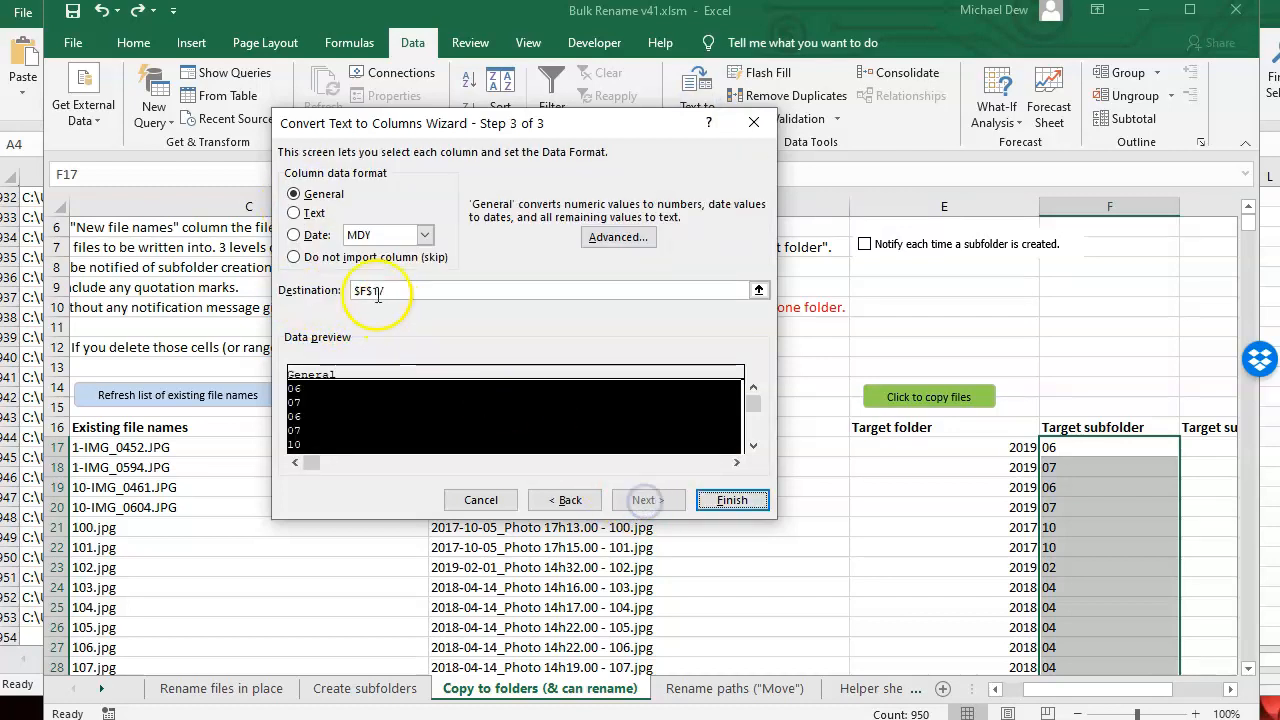
pyautogui.click(735, 500)
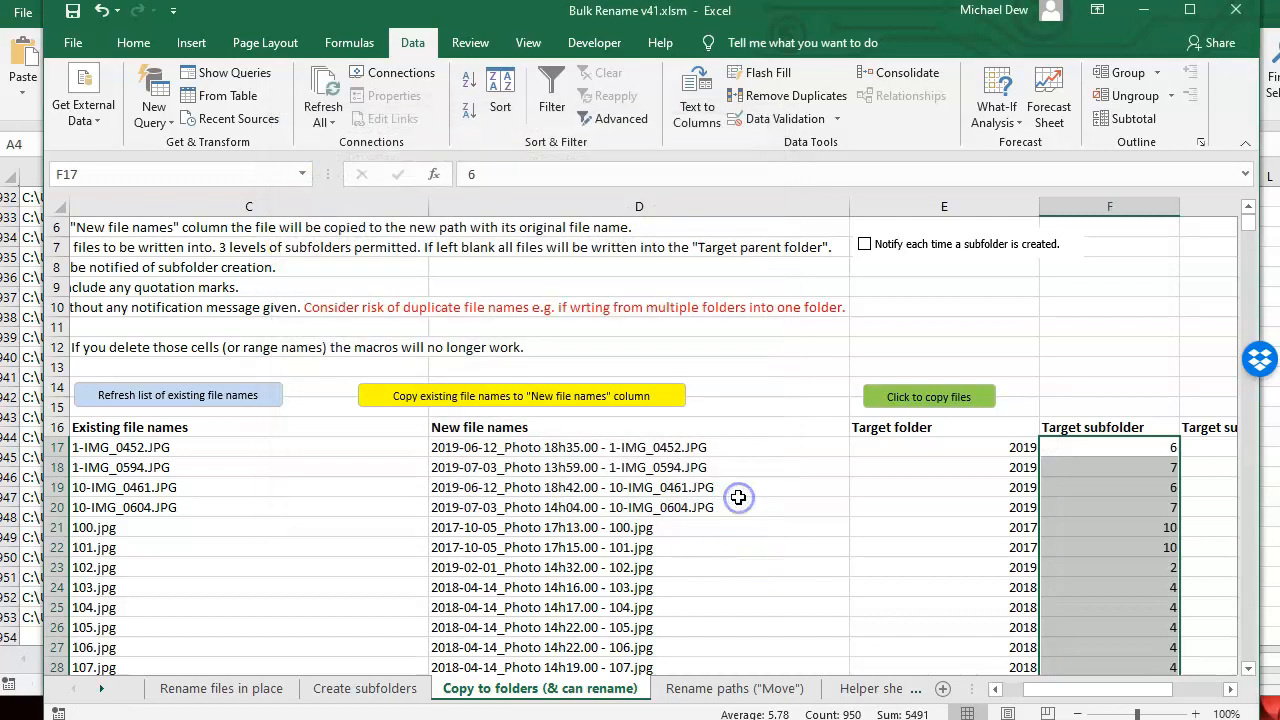
# - Review the first file's row from its current path through the new name, target folder, subfolder and sub subfolder
pyautogui.click(1116, 490)
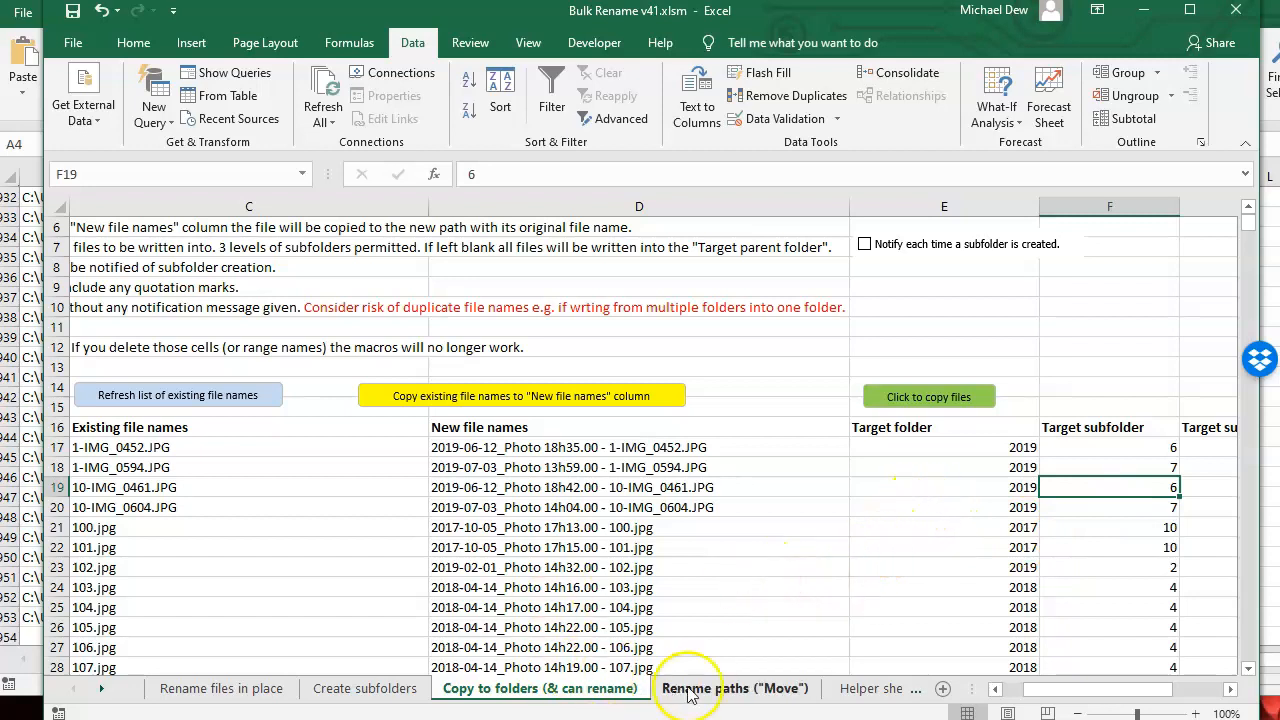
pyautogui.moveTo(1060, 698); pyautogui.dragTo(997, 697)
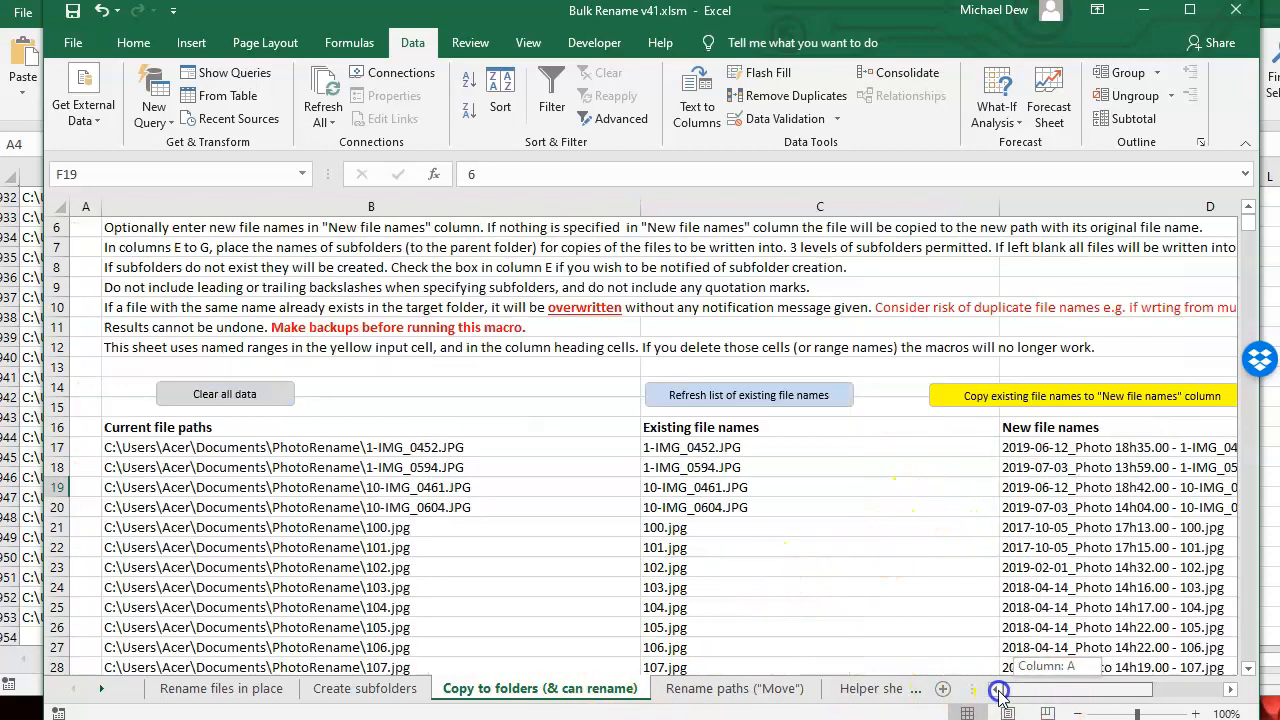
pyautogui.click(200, 447)
pyautogui.click(705, 448)
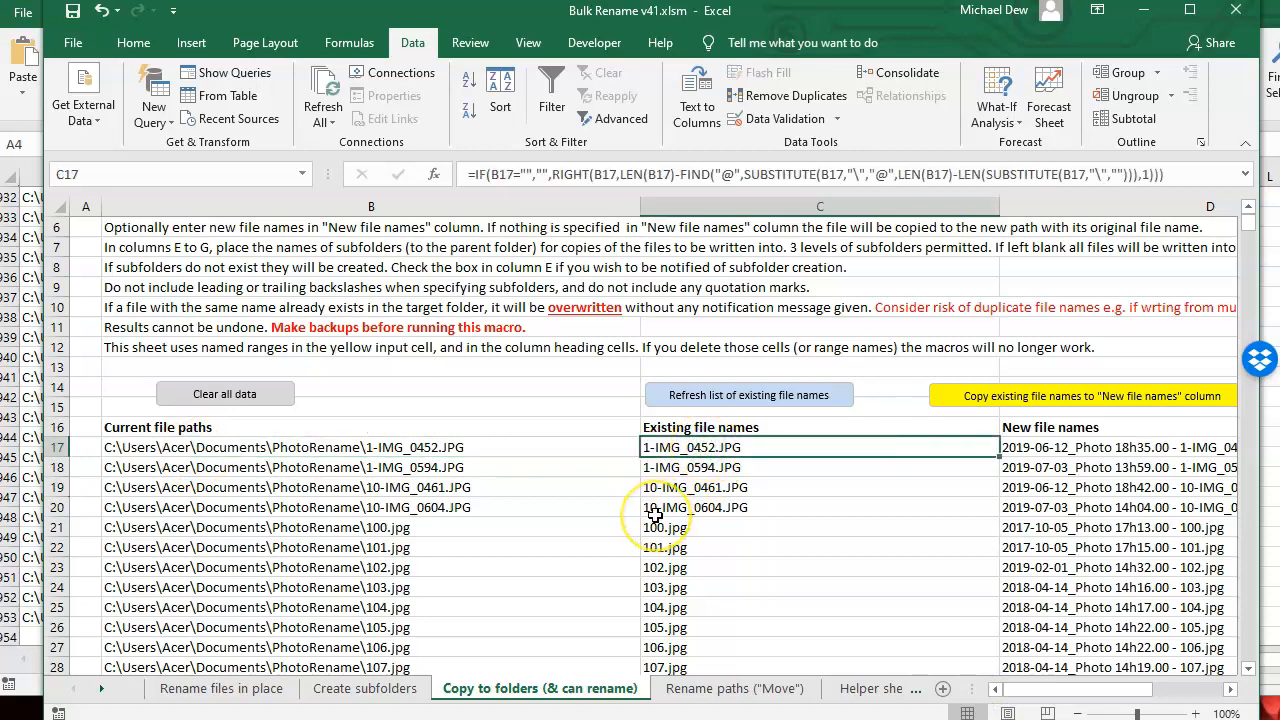
pyautogui.press('Right')
pyautogui.press('Right')
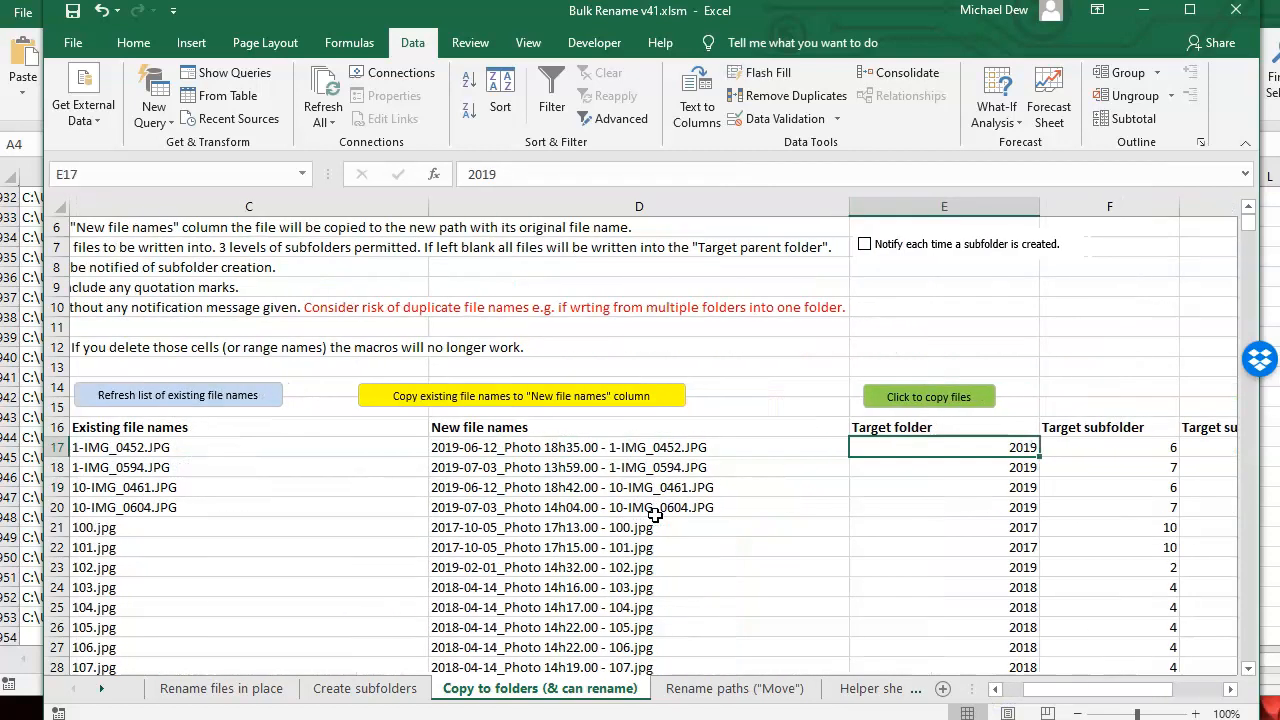
pyautogui.press('Right')
pyautogui.press('Right')
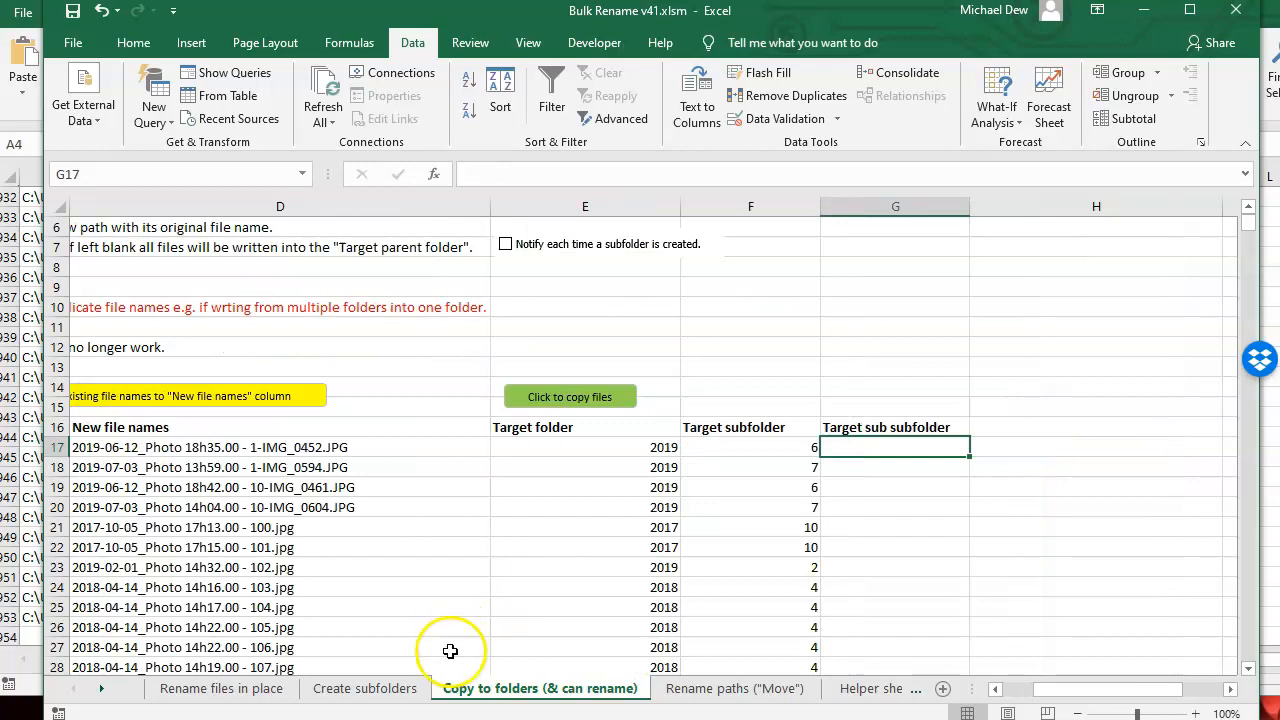
# - Read the sheet's instructions and backup warning, and check the target parent path and folder entries
pyautogui.click(393, 343)
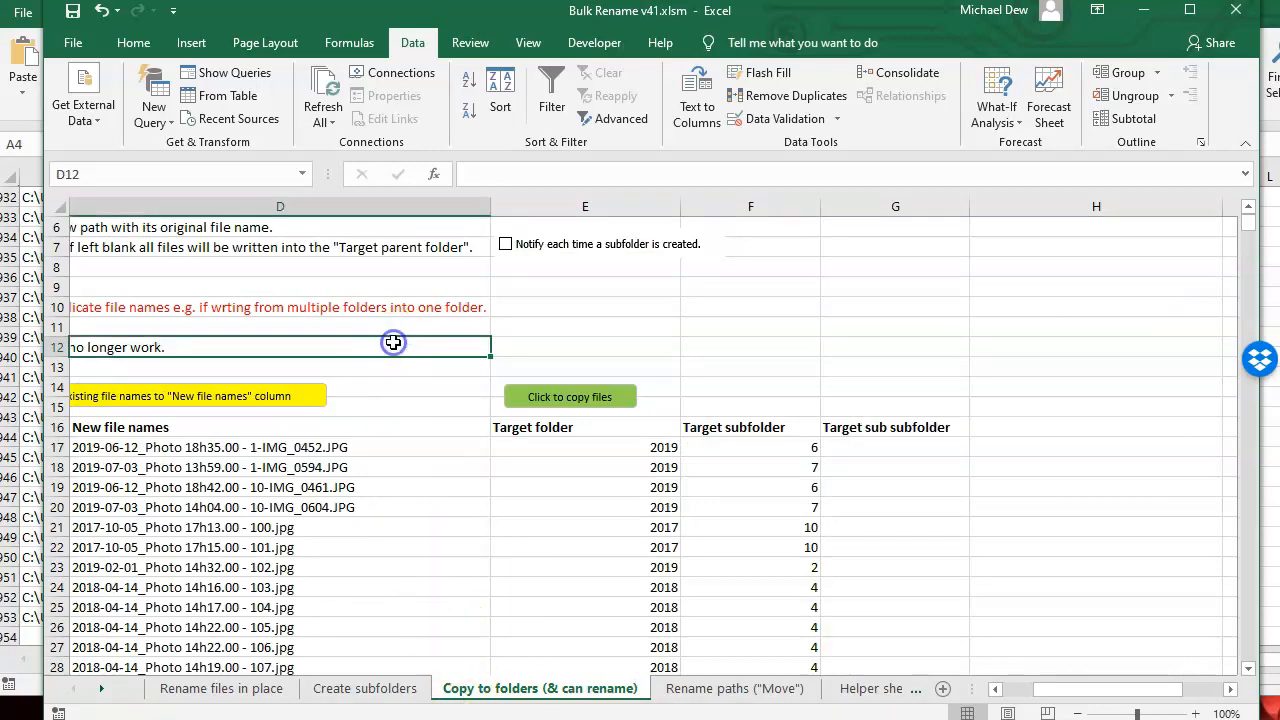
pyautogui.press('Home')
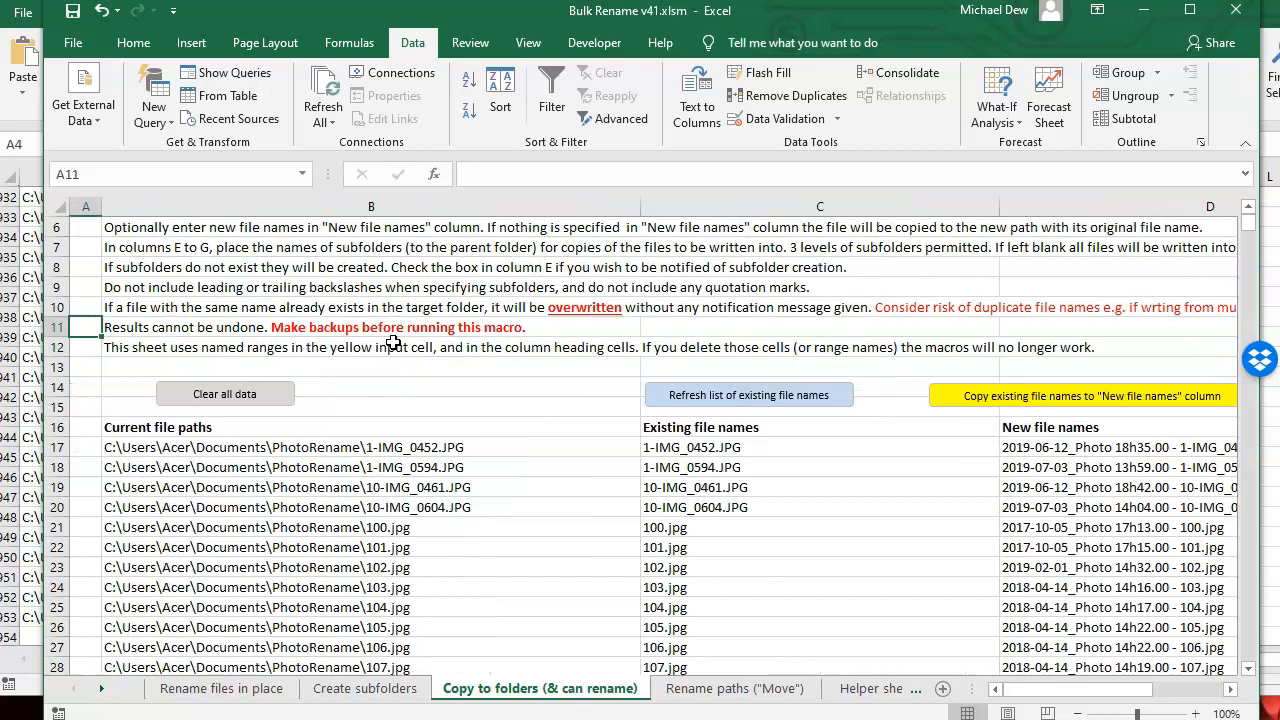
pyautogui.click(372, 335)
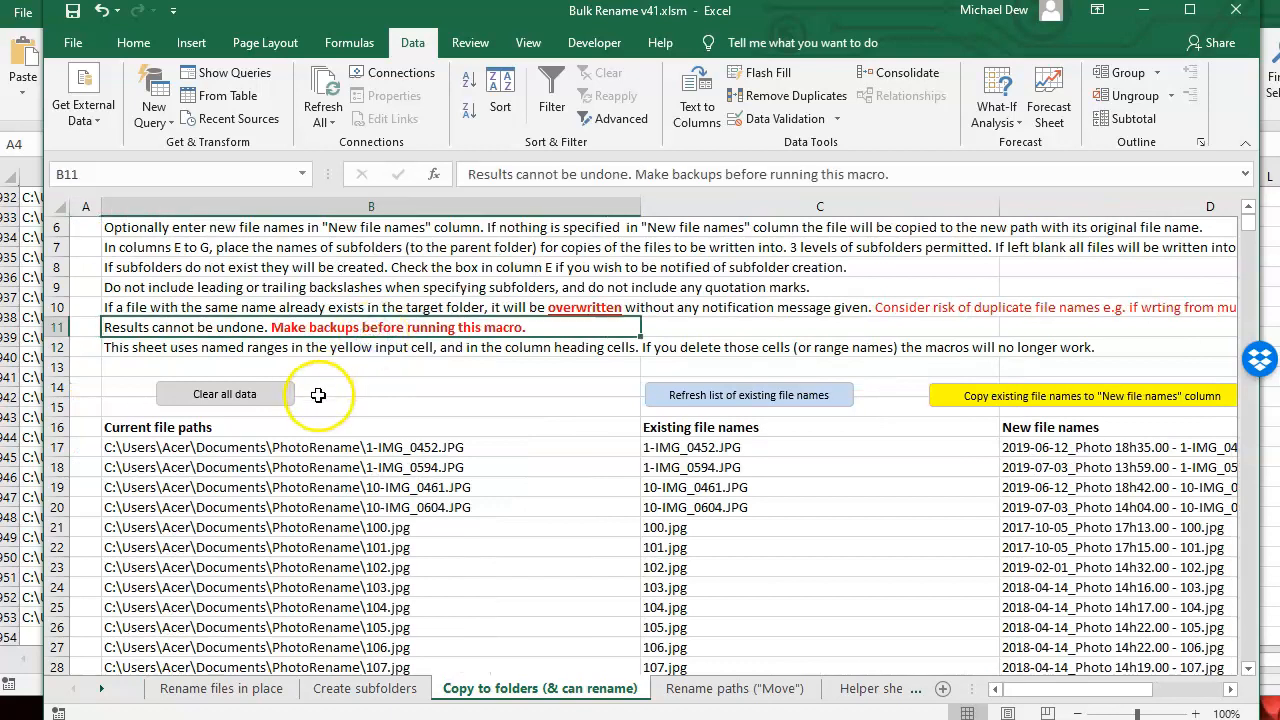
pyautogui.scroll(2, 380, 290)
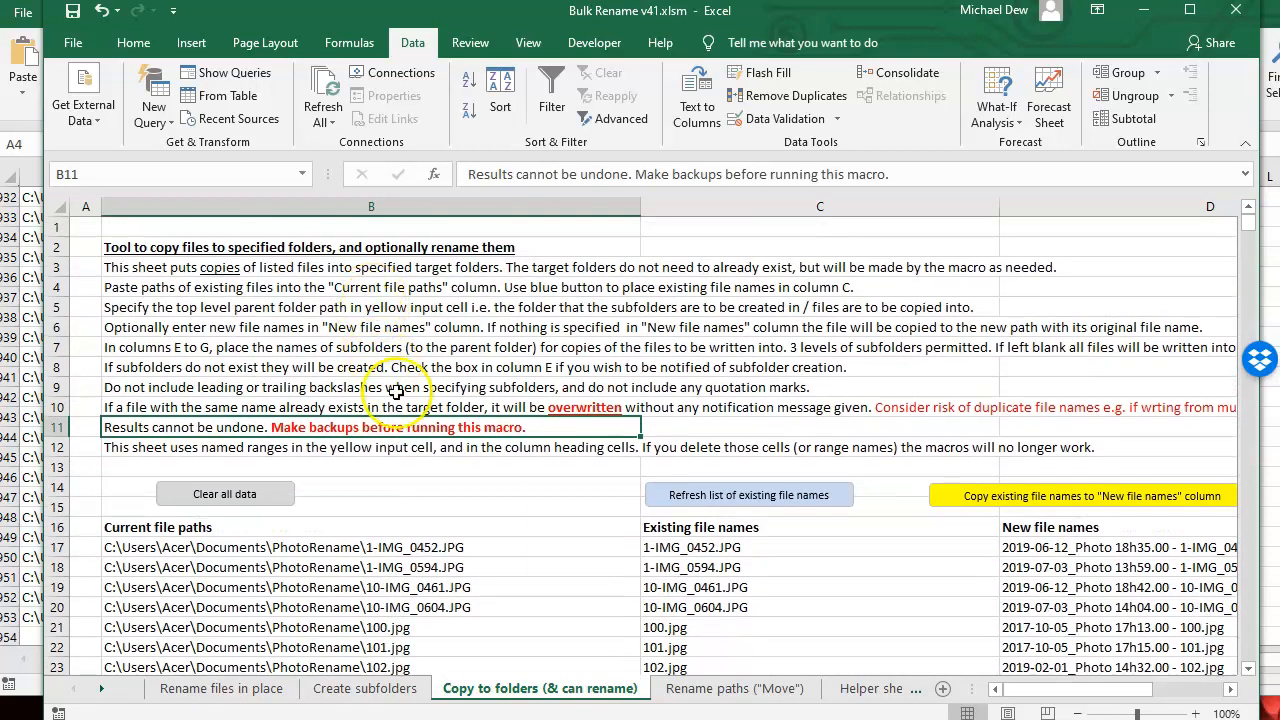
pyautogui.moveTo(1034, 690)
pyautogui.mouseDown()
pyautogui.moveTo(1071, 692)
pyautogui.moveTo(1029, 692)
pyautogui.moveTo(1049, 703)
pyautogui.mouseUp()
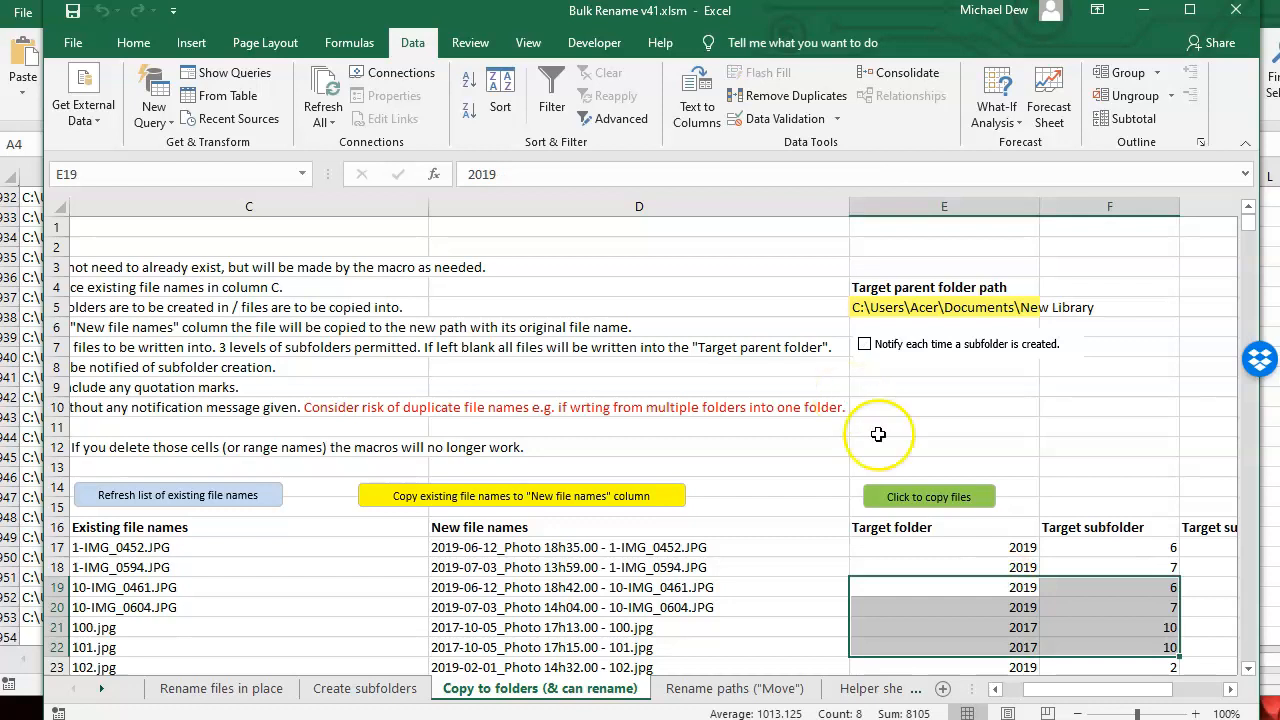
pyautogui.click(983, 608)
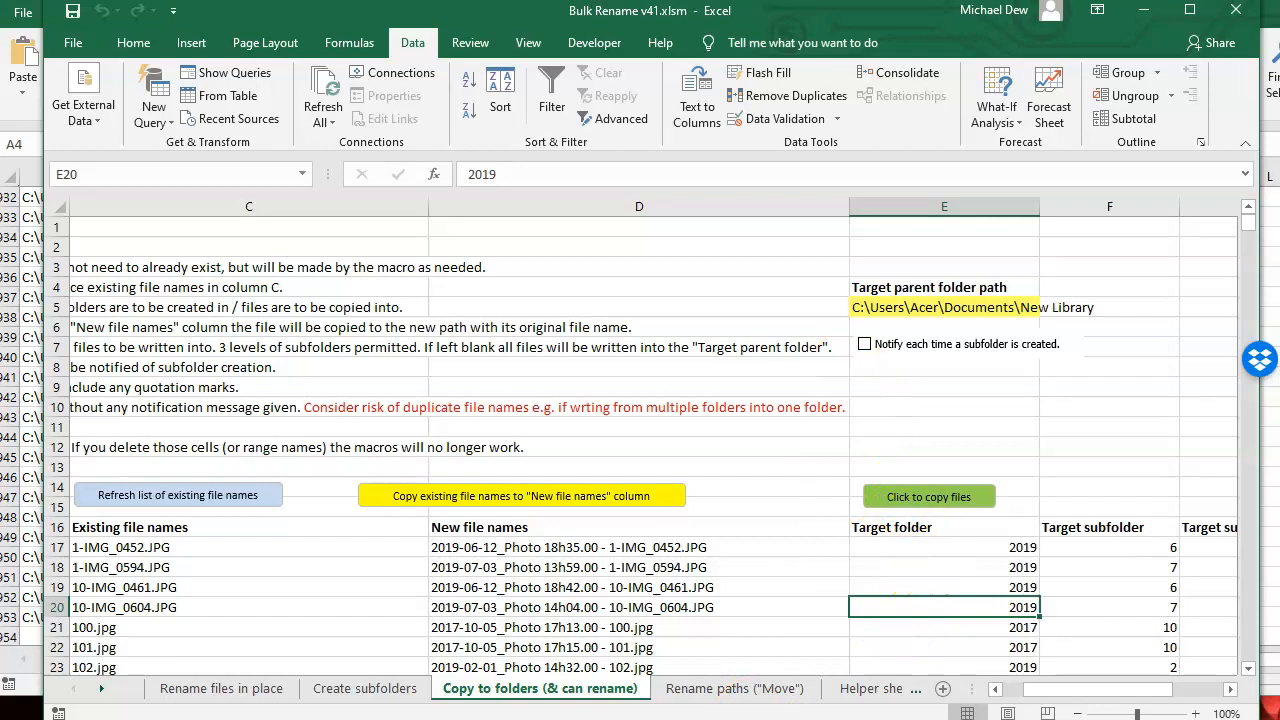
# - Check the contents of the New Library folder, and run the macro that copies the listed files to their target folders
pyautogui.hotkey('alt', 'Tab')
pyautogui.doubleClick(608, 490)
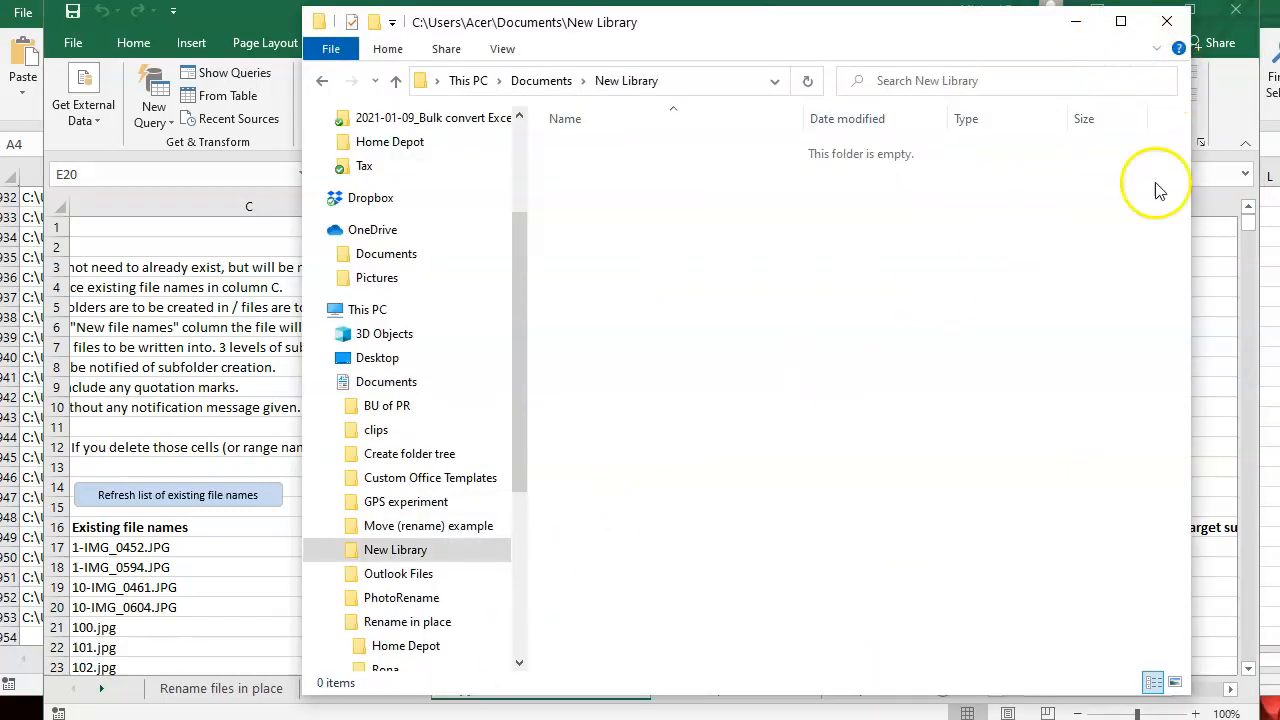
pyautogui.hotkey('alt', 'Tab')
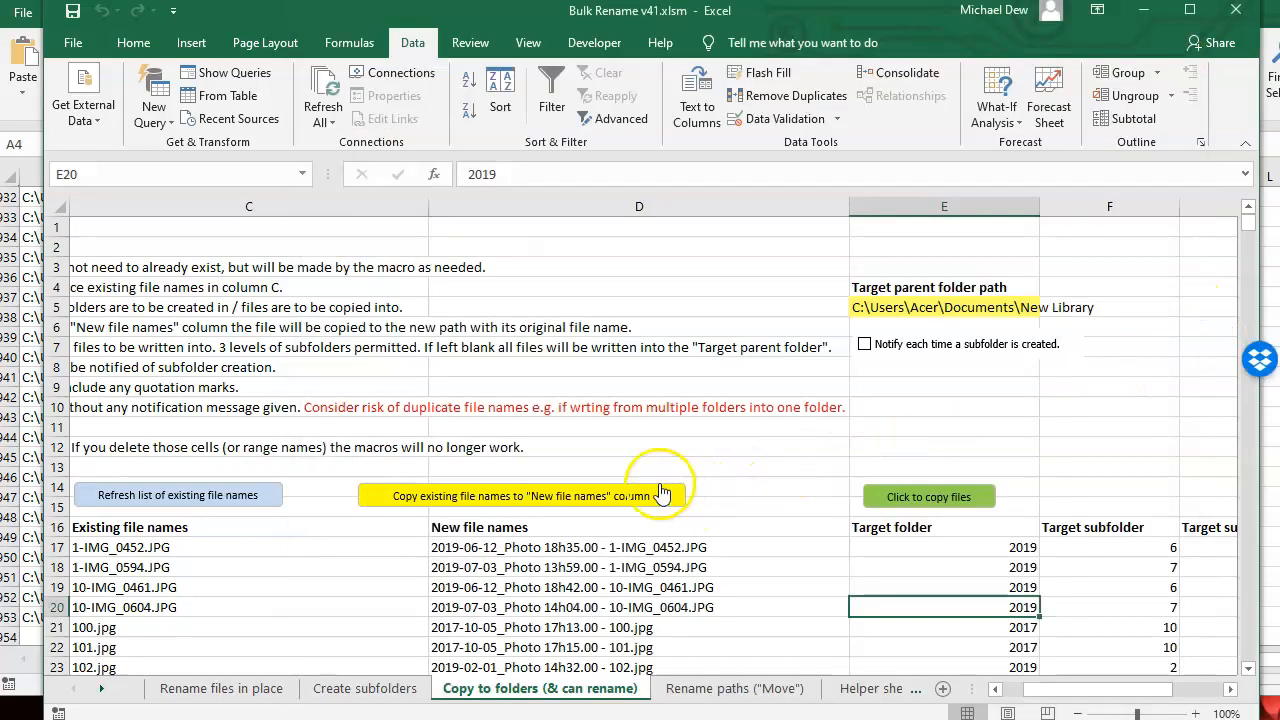
pyautogui.click(1250, 1)
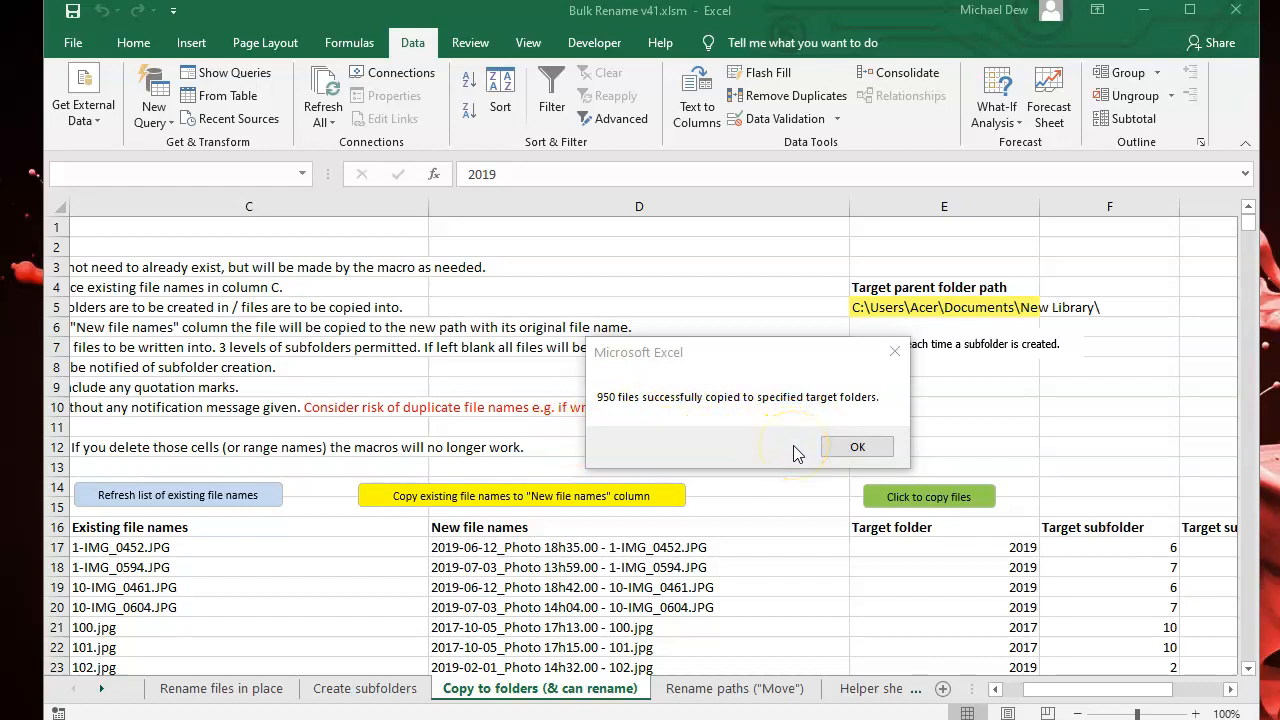
pyautogui.click(848, 447)
# - Switch to File Explorer and inspect the copied photos in subfolder 10 of New Library's 2016 folder
pyautogui.hotkey('alt', 'Tab')
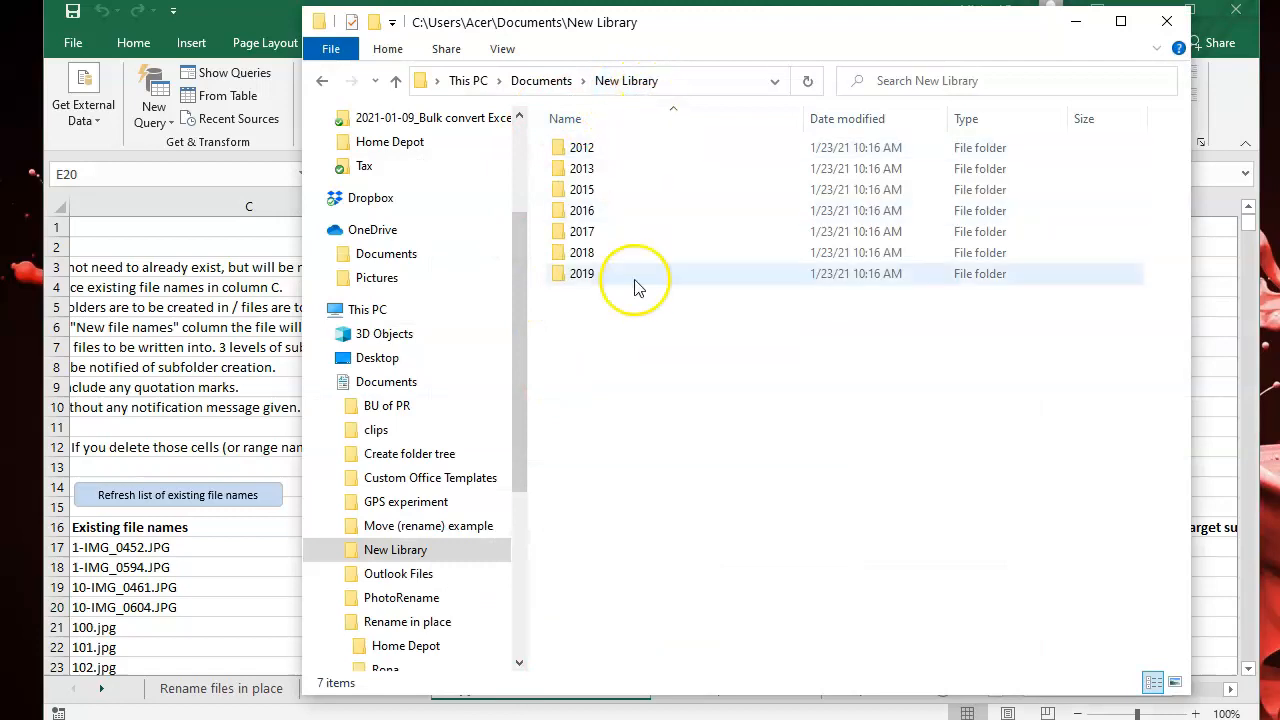
pyautogui.doubleClick(585, 214)
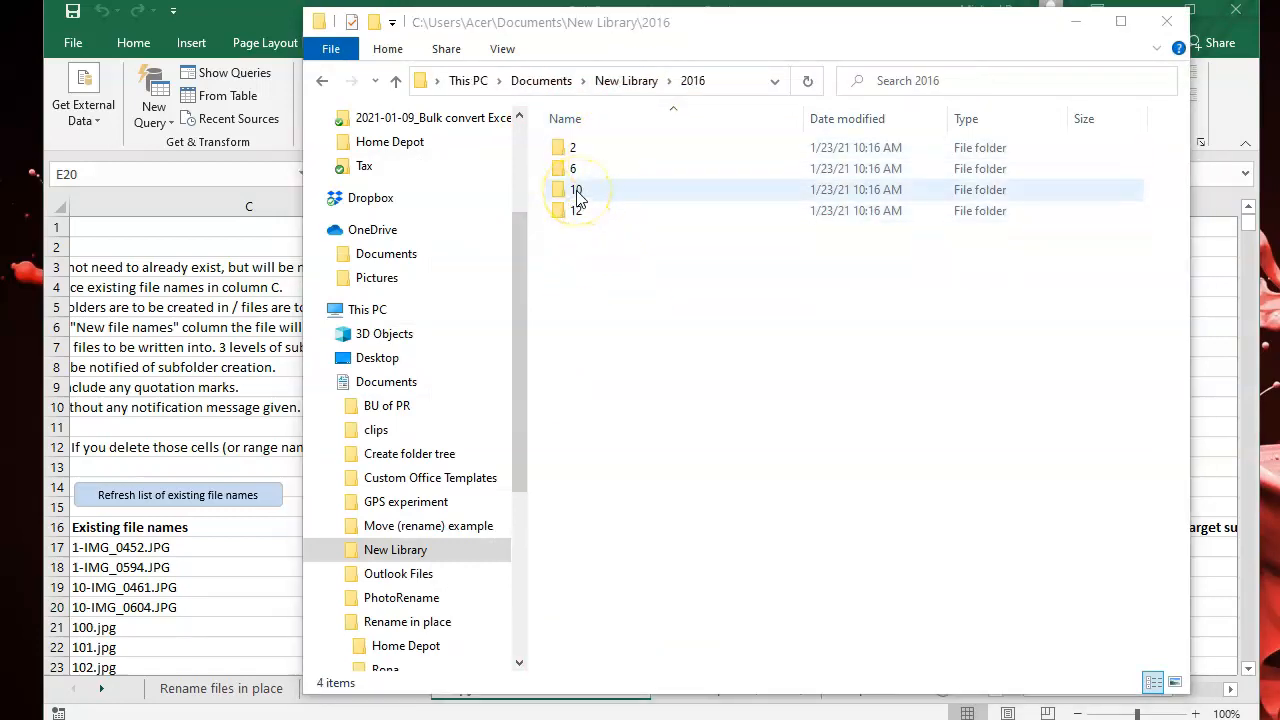
pyautogui.doubleClick(578, 194)
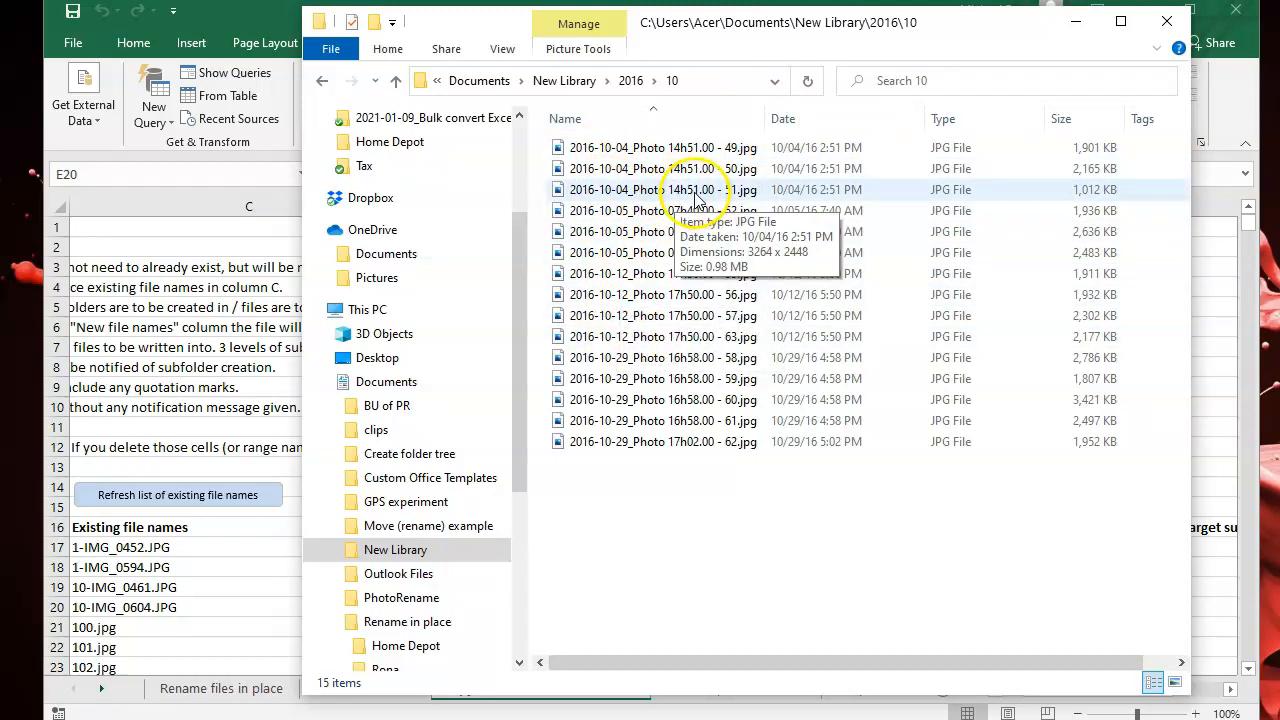
pyautogui.press('BackSpace')
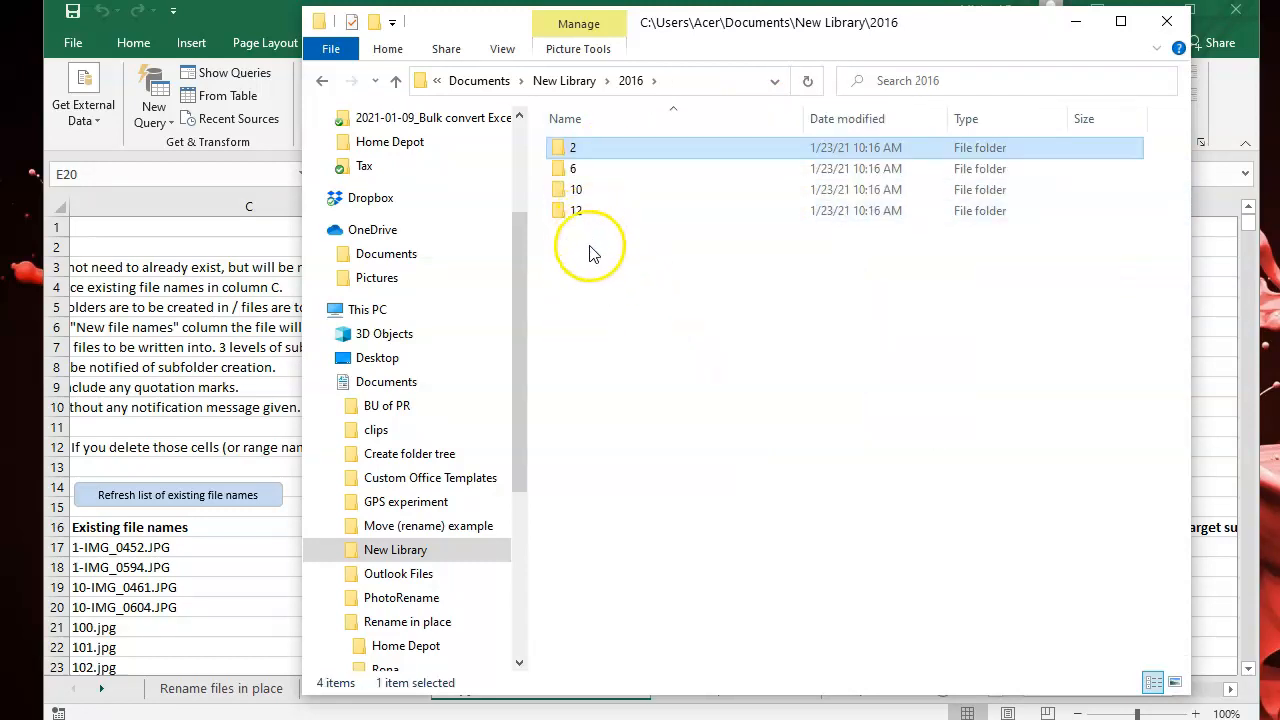
pyautogui.doubleClick(576, 189)
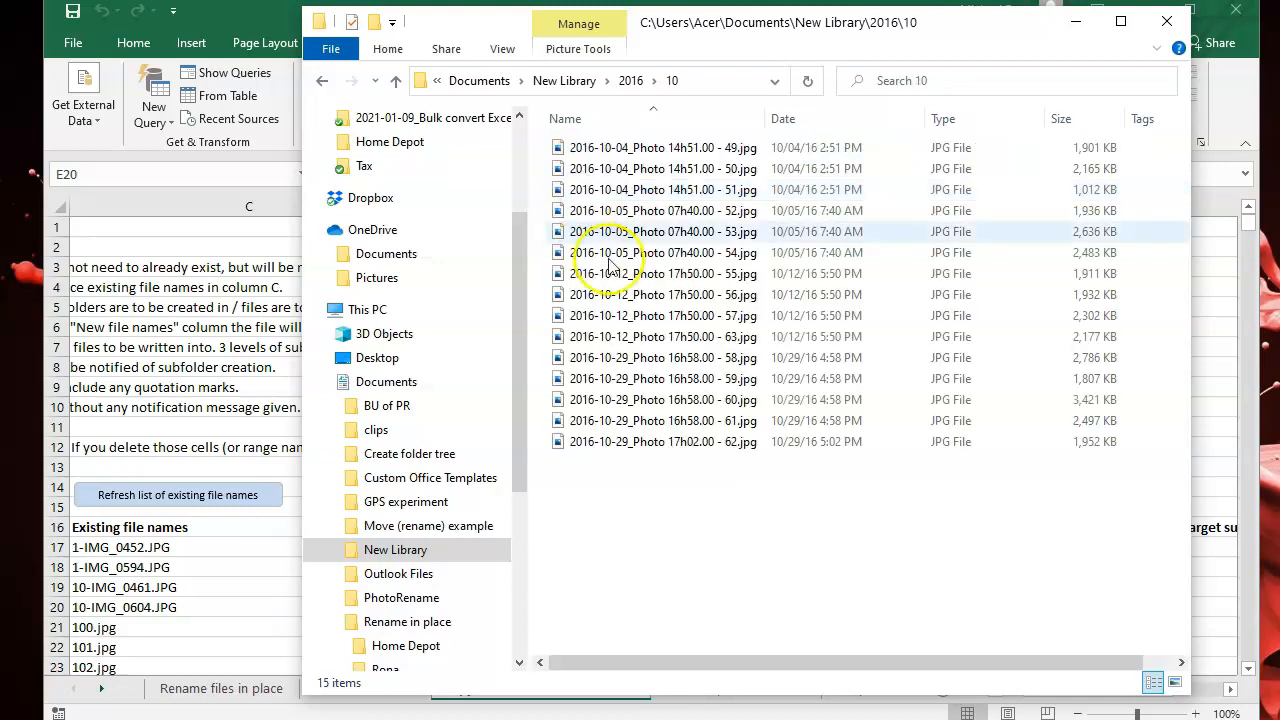
# - Check the date taken in the properties of 2016-10-29_Photo 17h02.00 - 62.jpg, and return to the New Library folder
pyautogui.rightClick(647, 453)
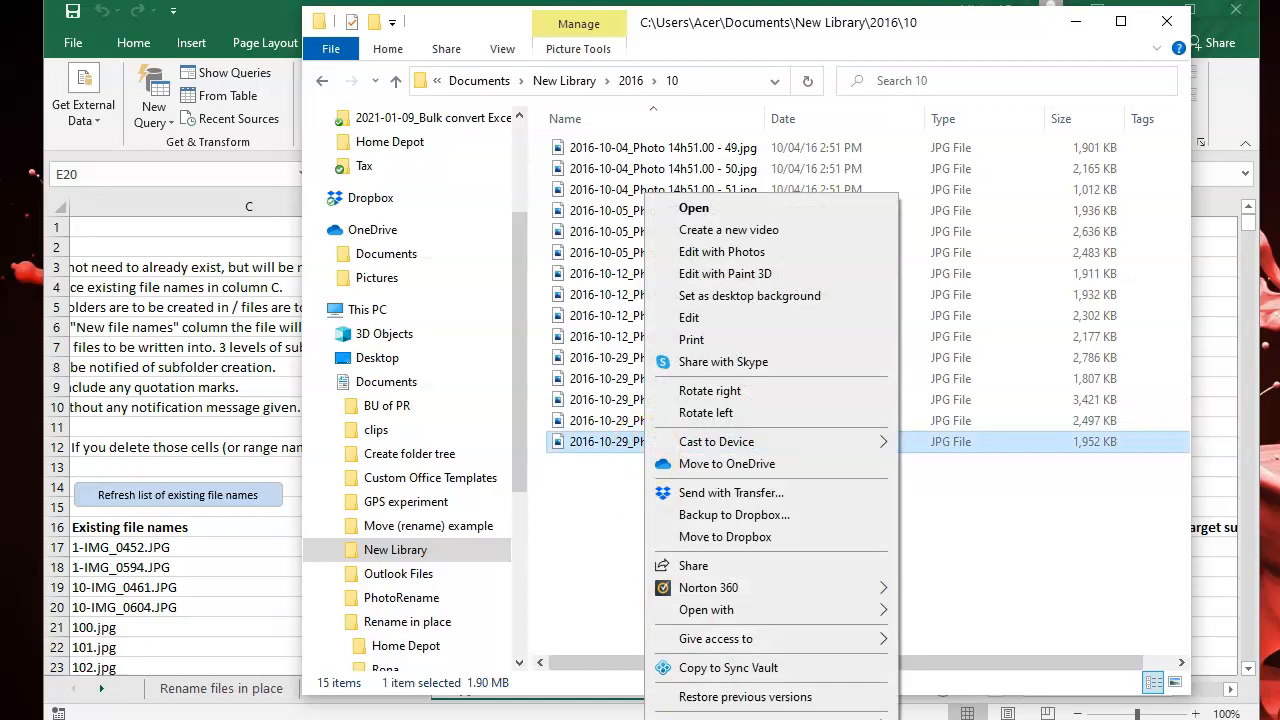
pyautogui.click(706, 719)
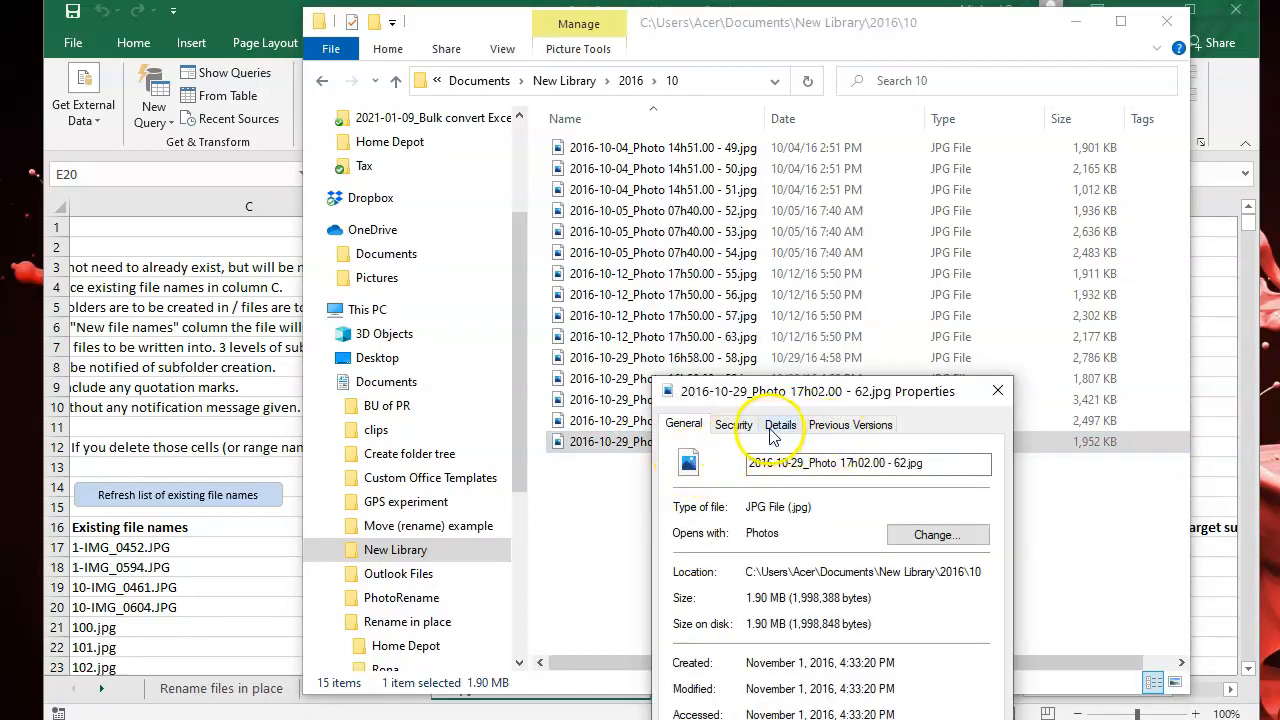
pyautogui.click(778, 428)
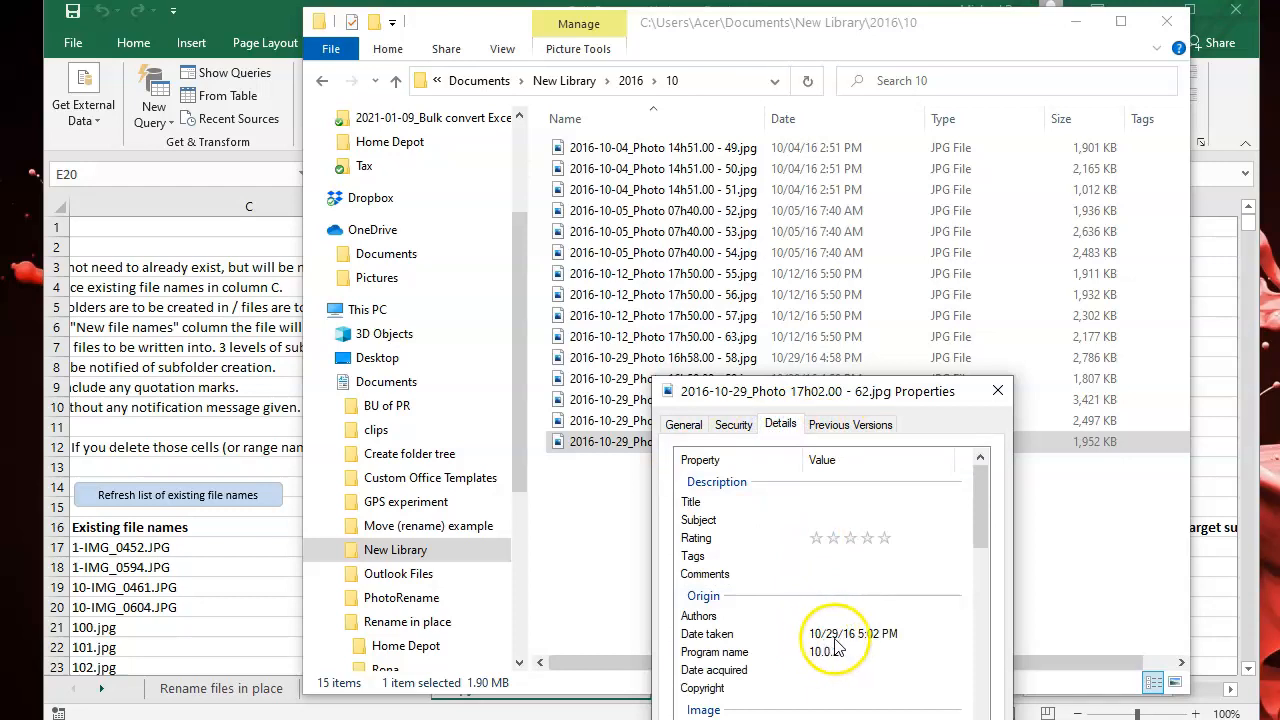
pyautogui.click(997, 390)
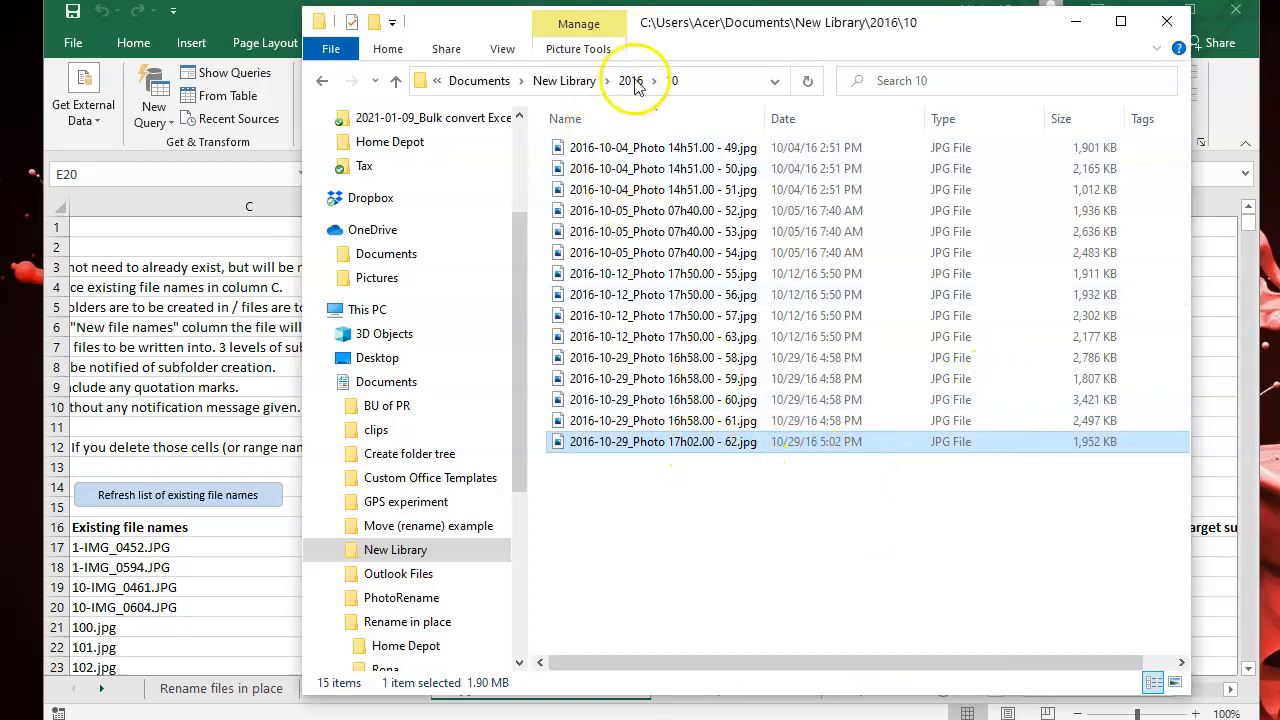
pyautogui.click(631, 82)
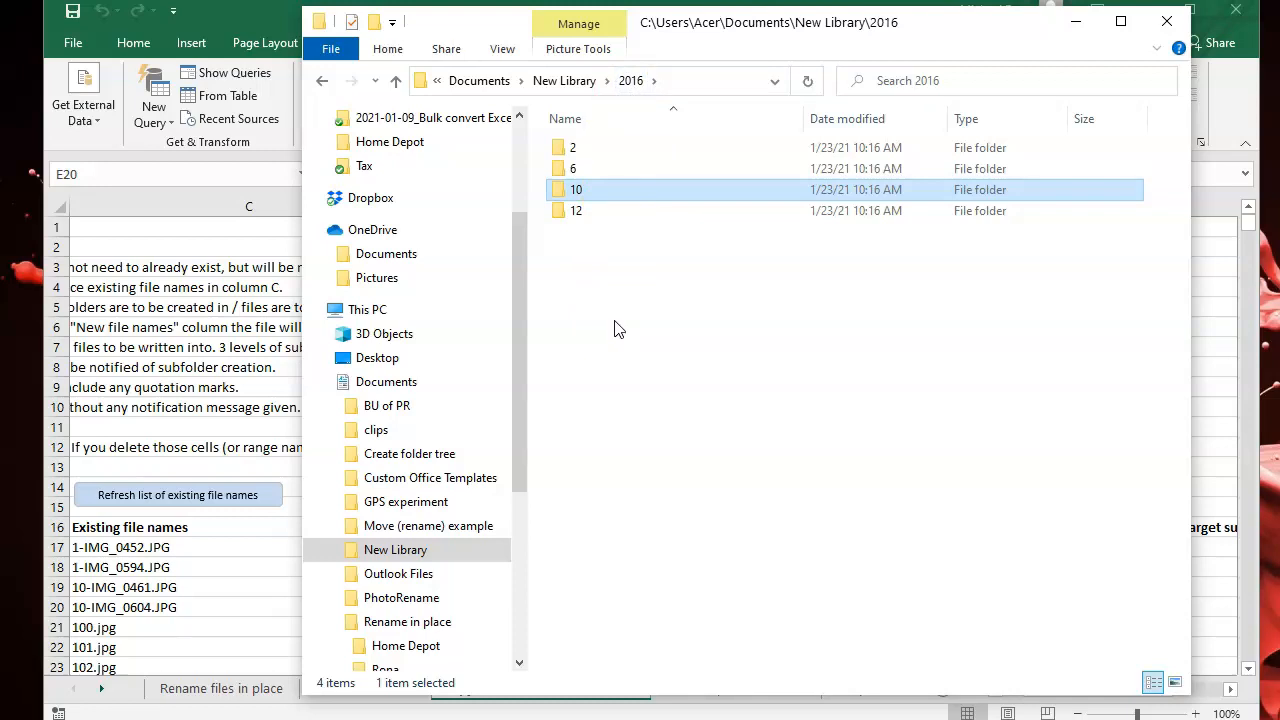
pyautogui.click(565, 81)
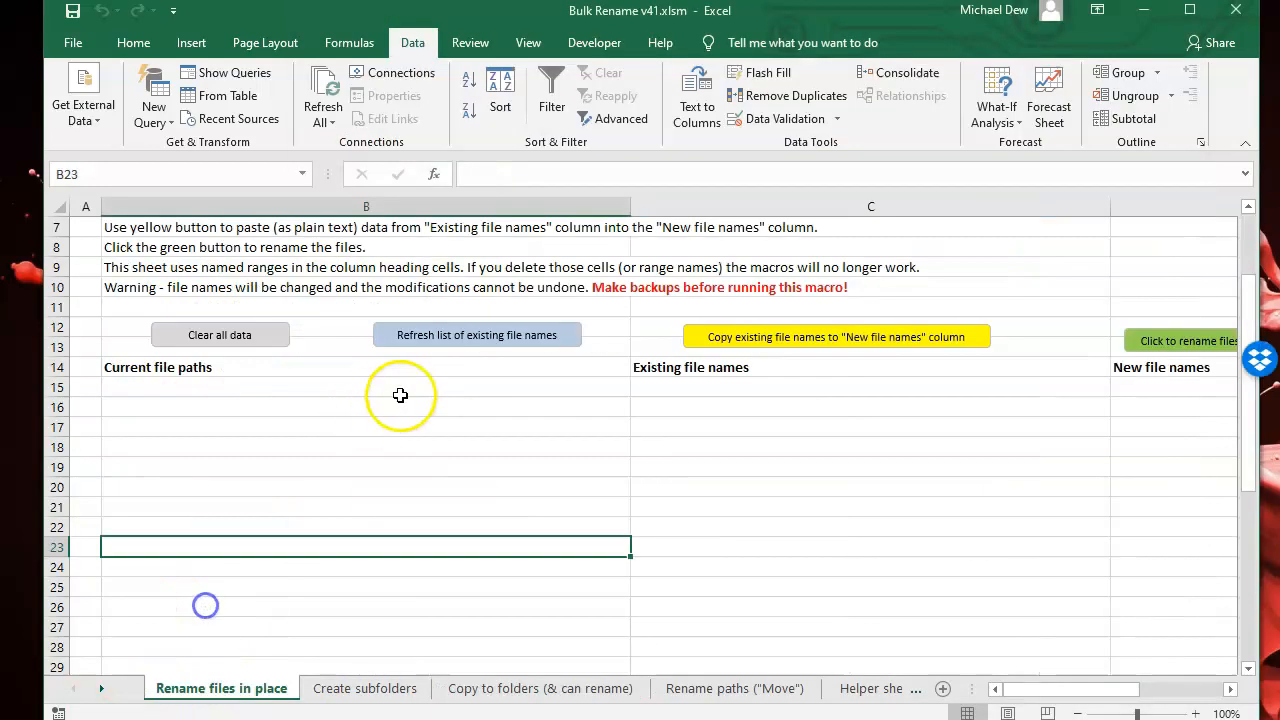
# - Review the instructions and the backup warning on the Rename files in place sheet
pyautogui.scroll(2, 400, 394)
pyautogui.click(693, 411)
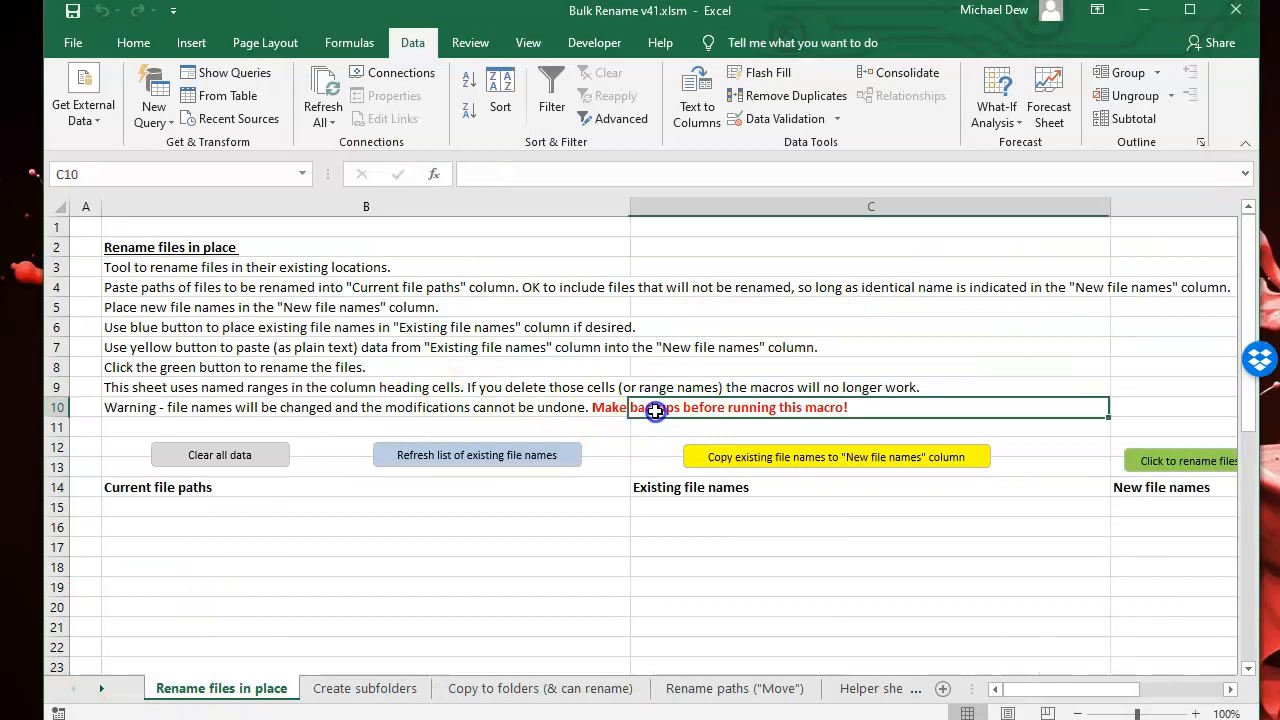
pyautogui.click(498, 562)
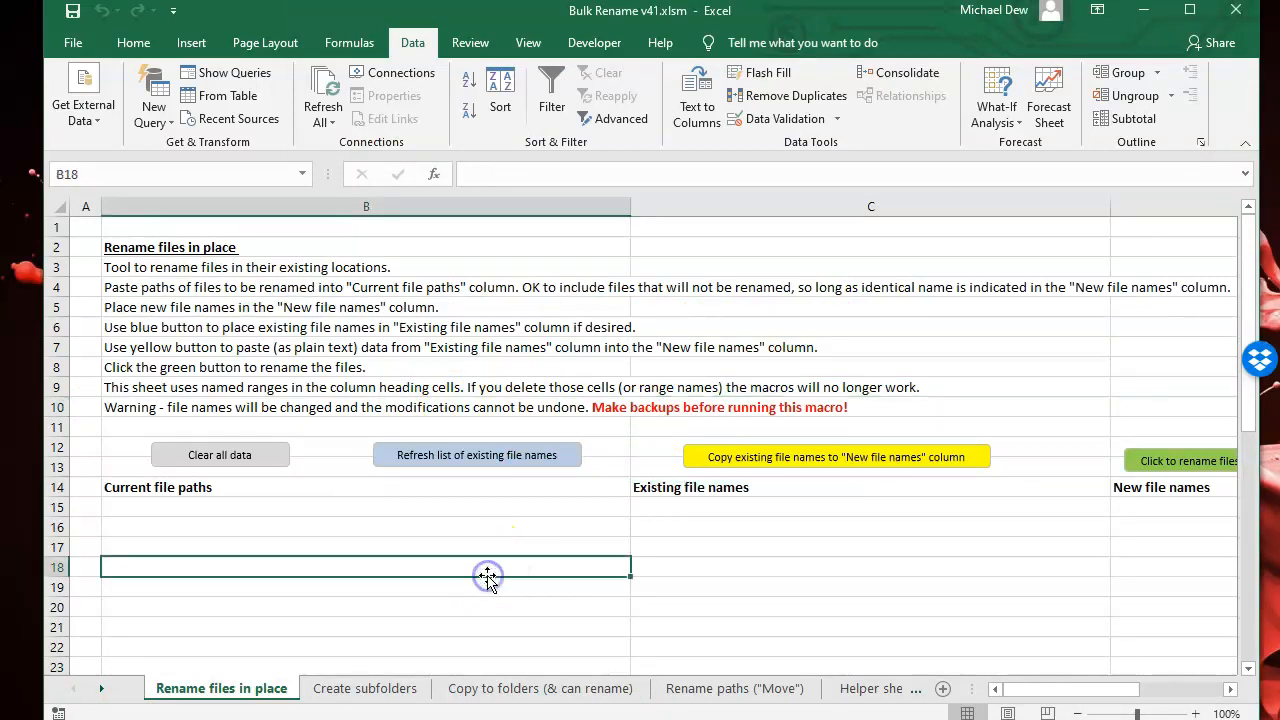